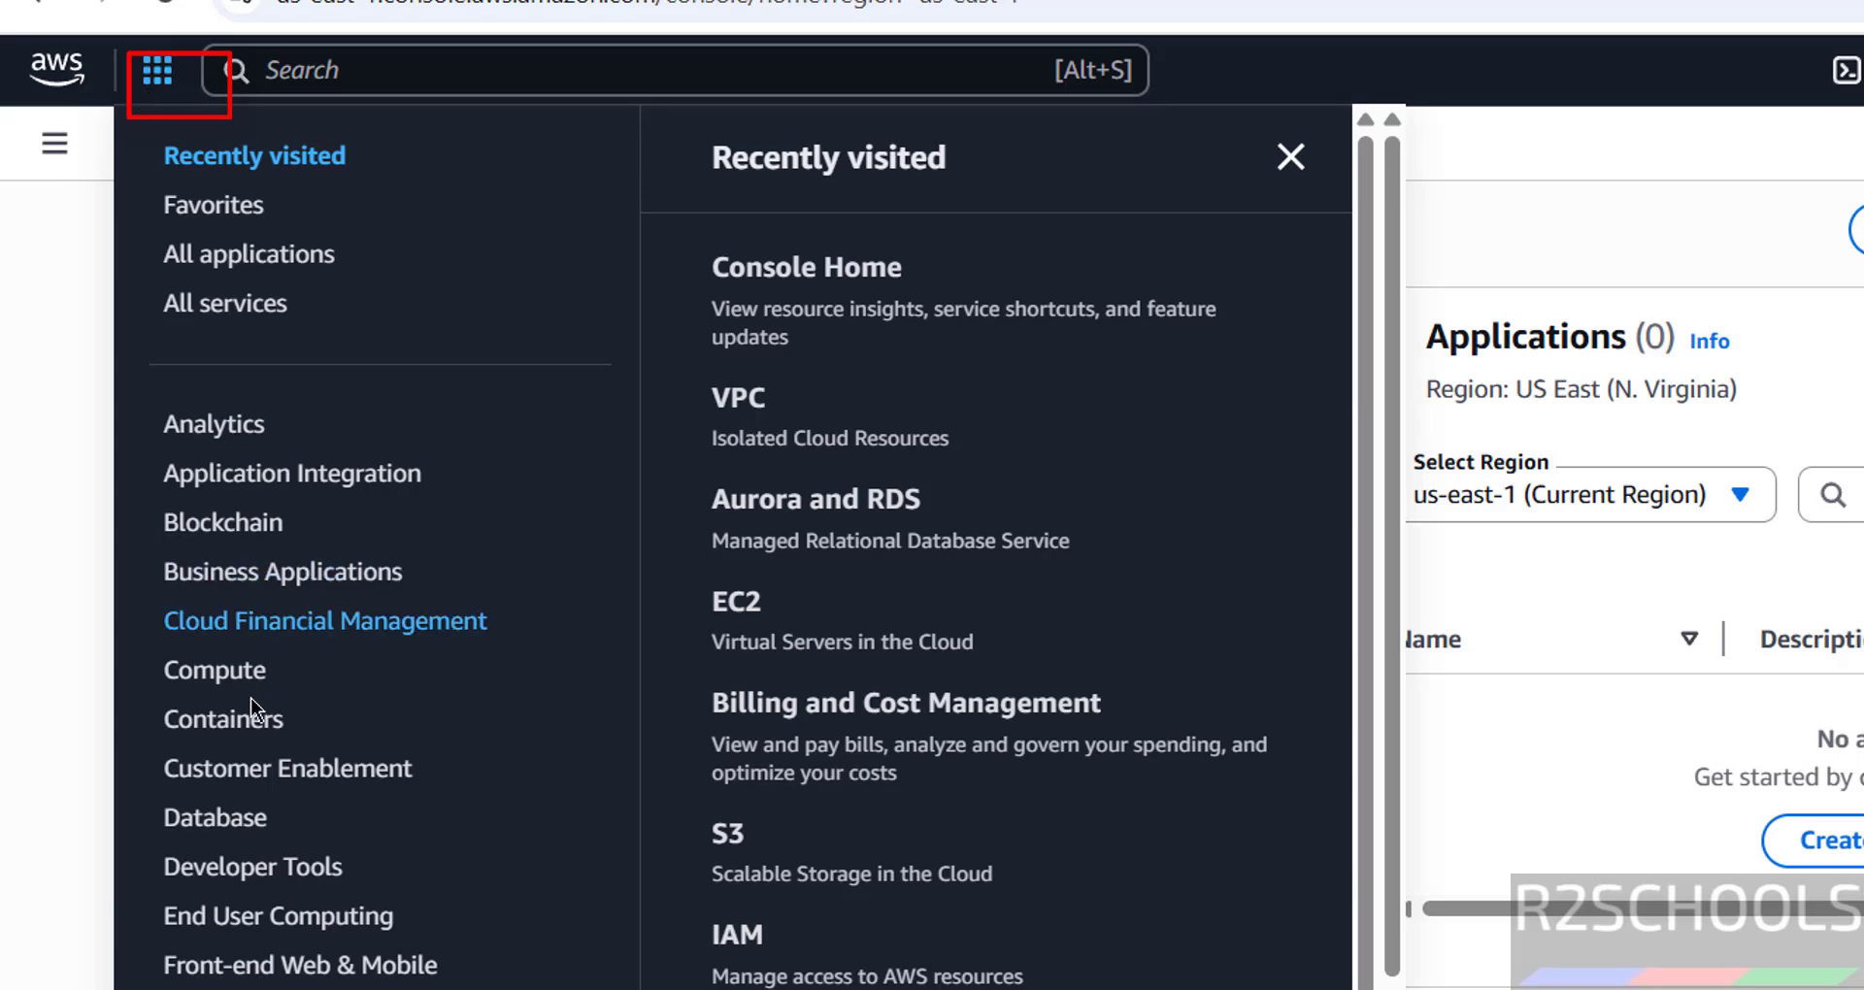
- Search for 'rds', go to Aurora and RDS DB instances, and start Create database
{"action": "left_click", "coordinate": [216, 818]}
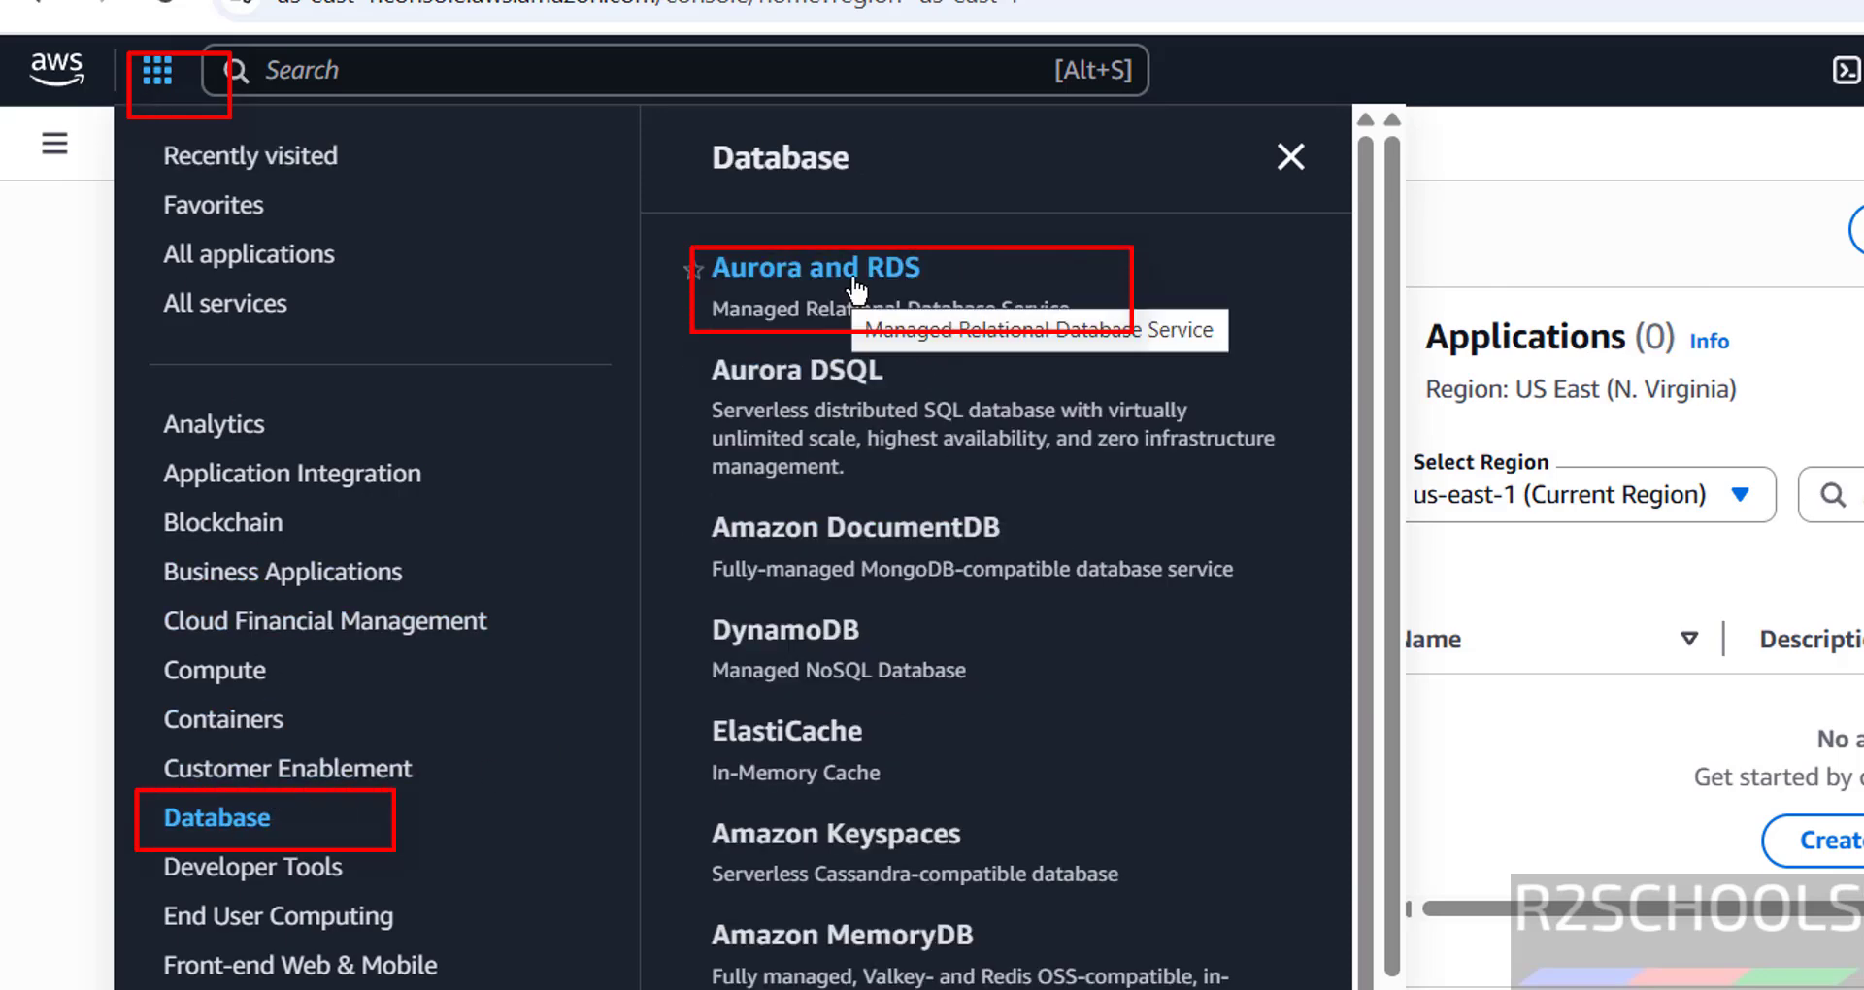
{"action": "left_click", "coordinate": [1290, 156]}
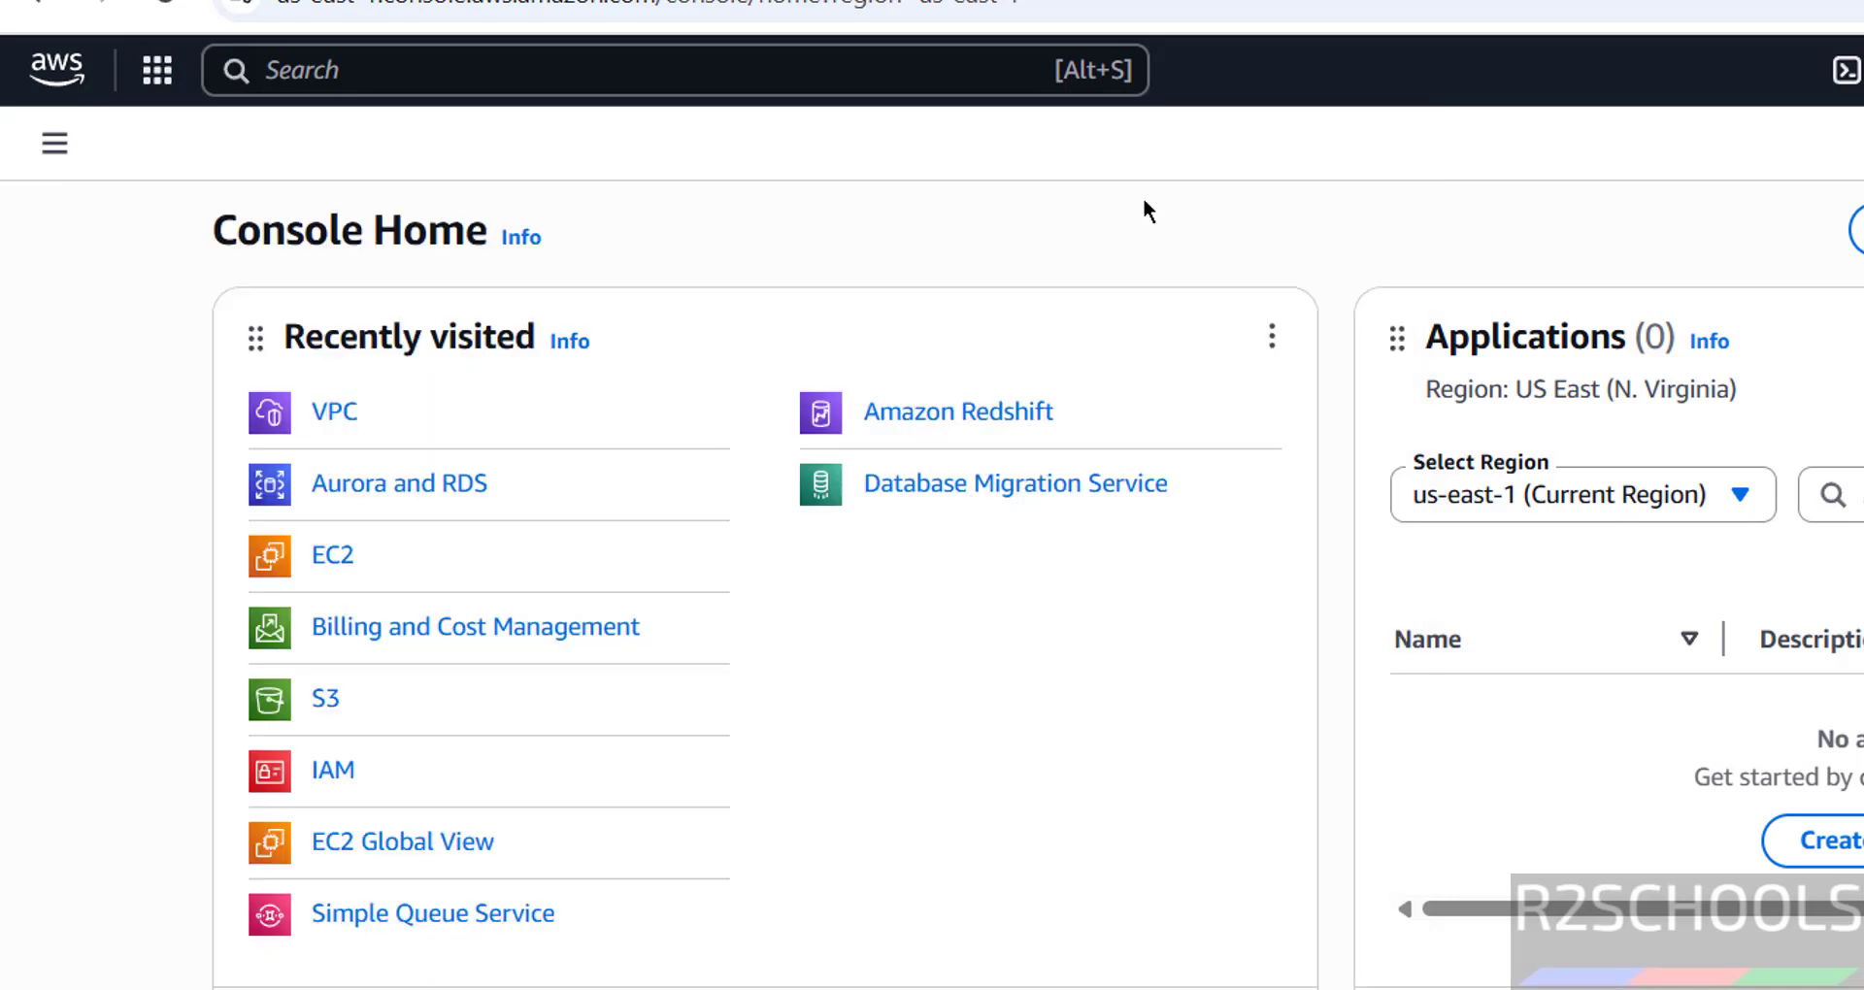
{"action": "left_click", "coordinate": [742, 78]}
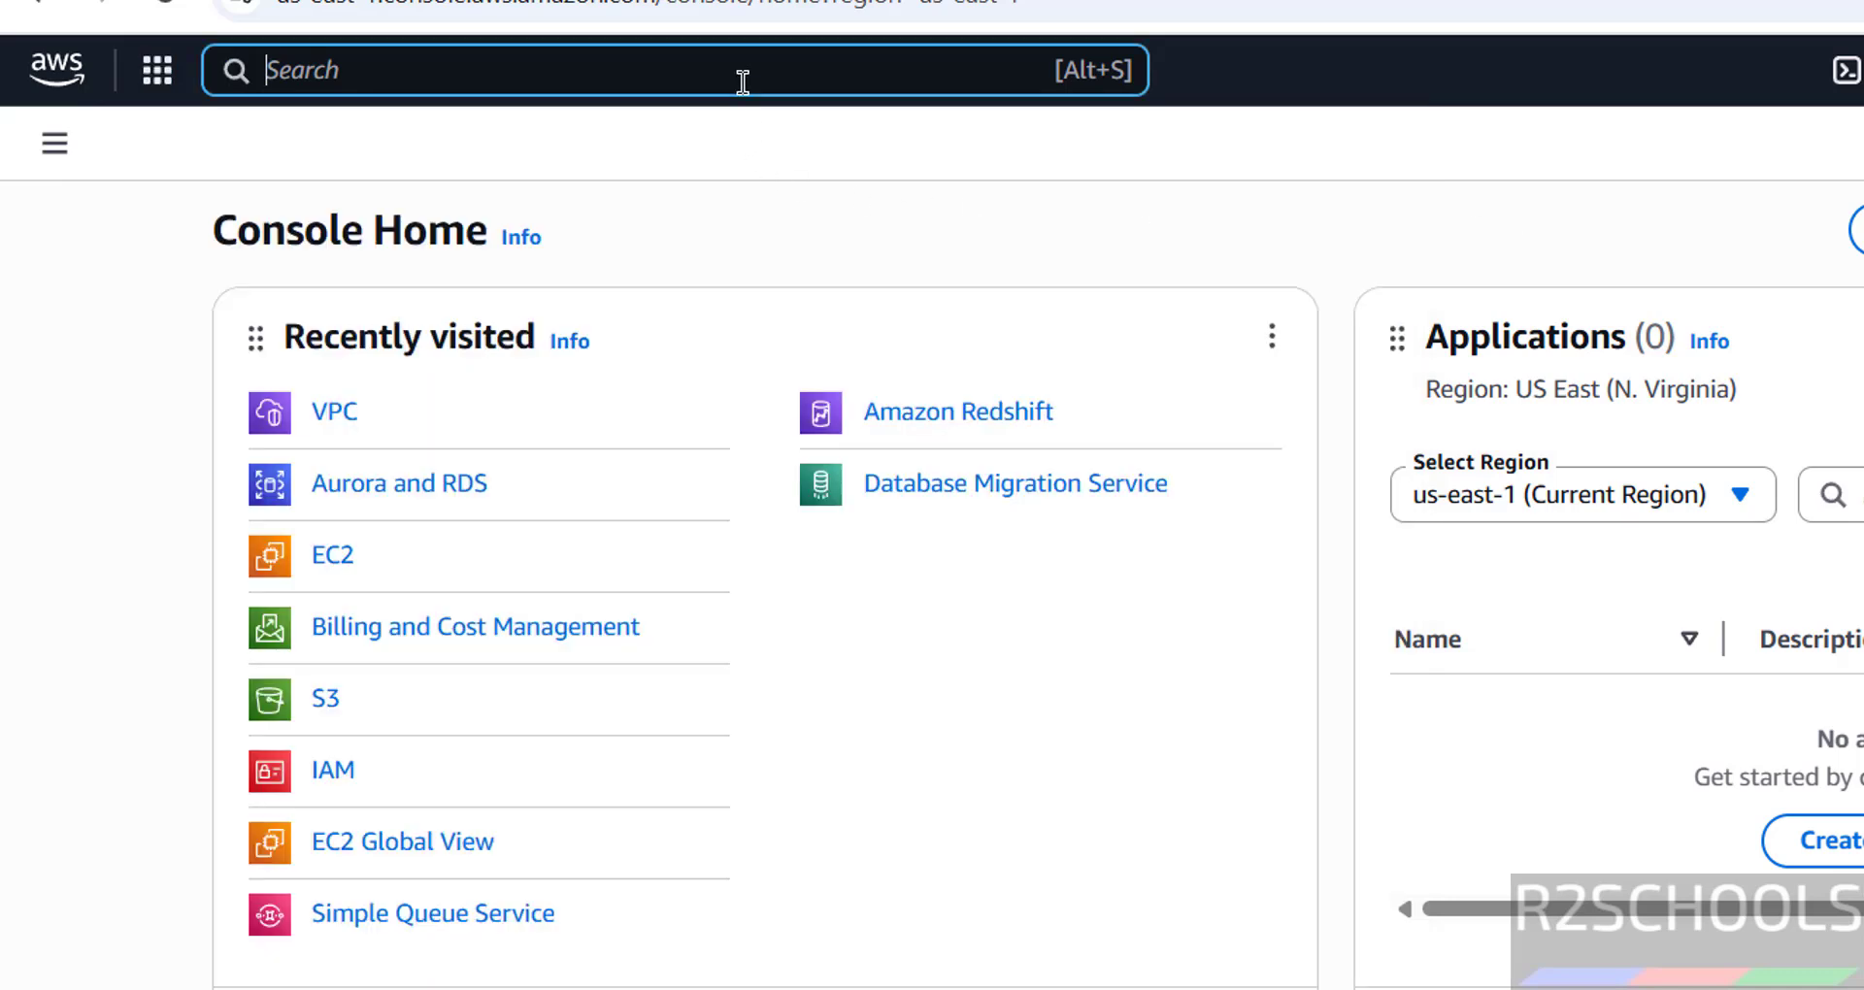
{"action": "type", "text": "rds"}
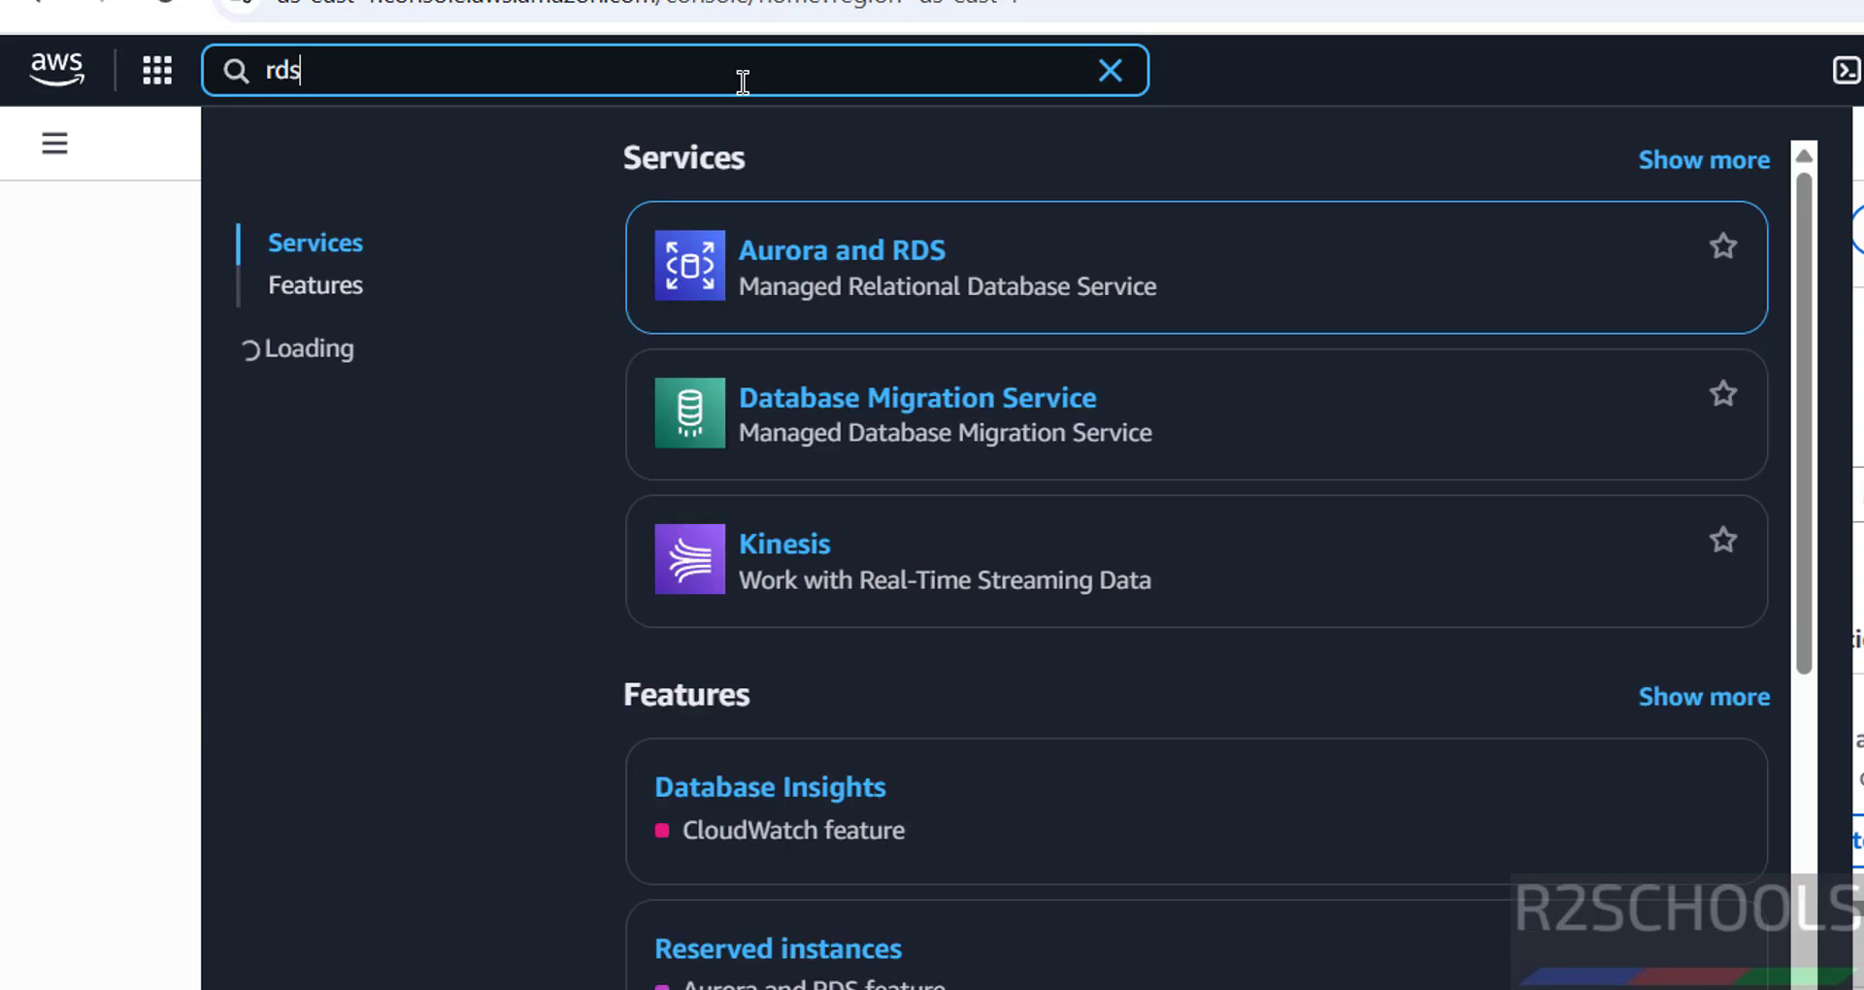
{"action": "left_click", "coordinate": [915, 261]}
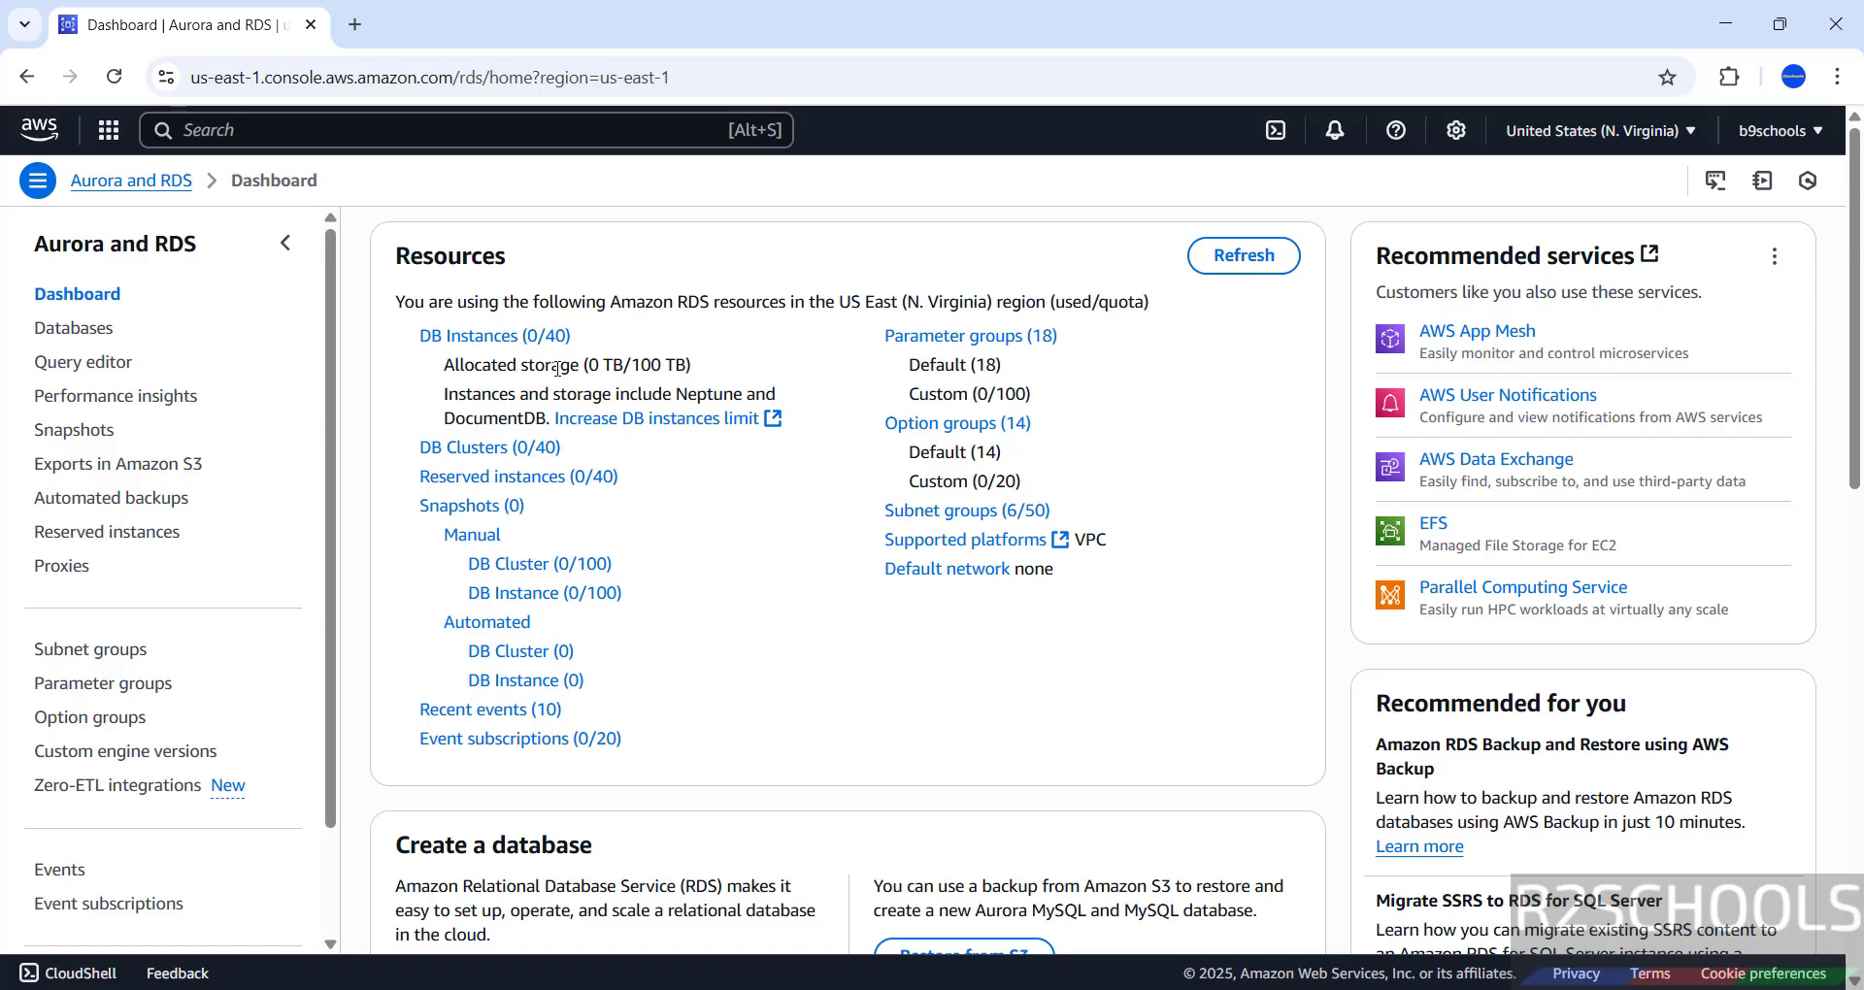
{"action": "left_click", "coordinate": [512, 339]}
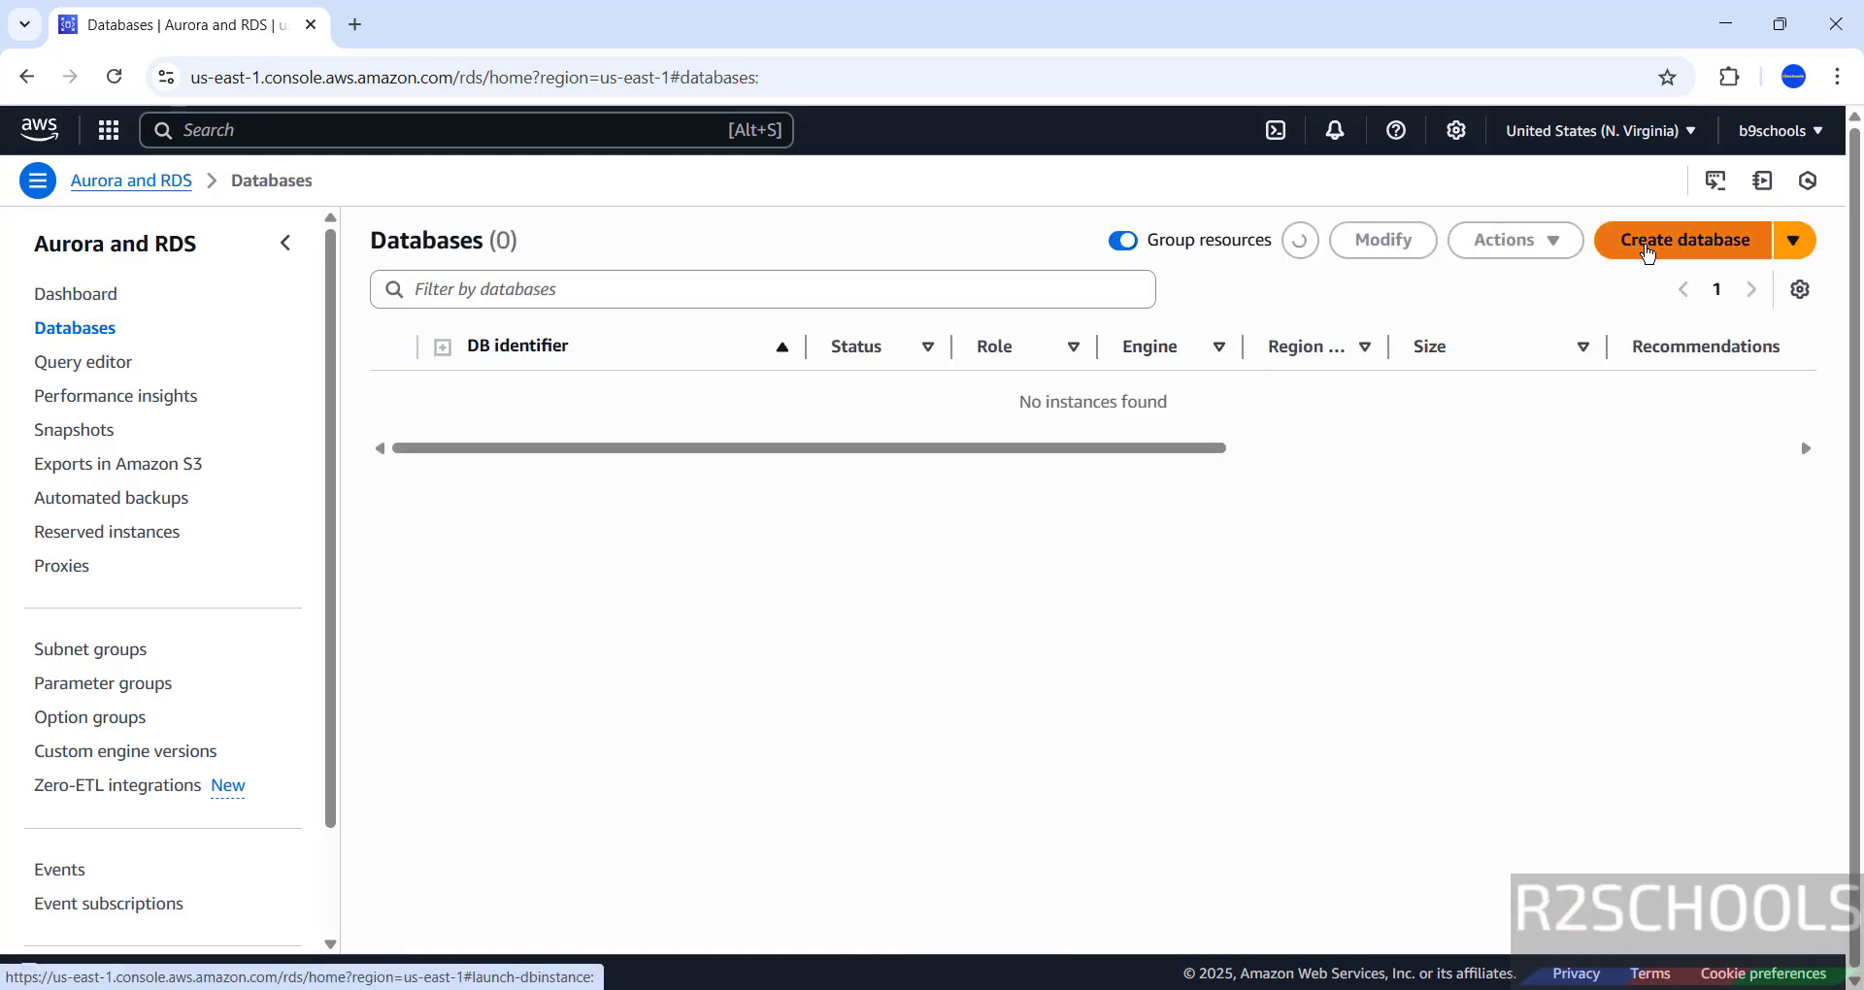
{"action": "left_click", "coordinate": [1647, 252]}
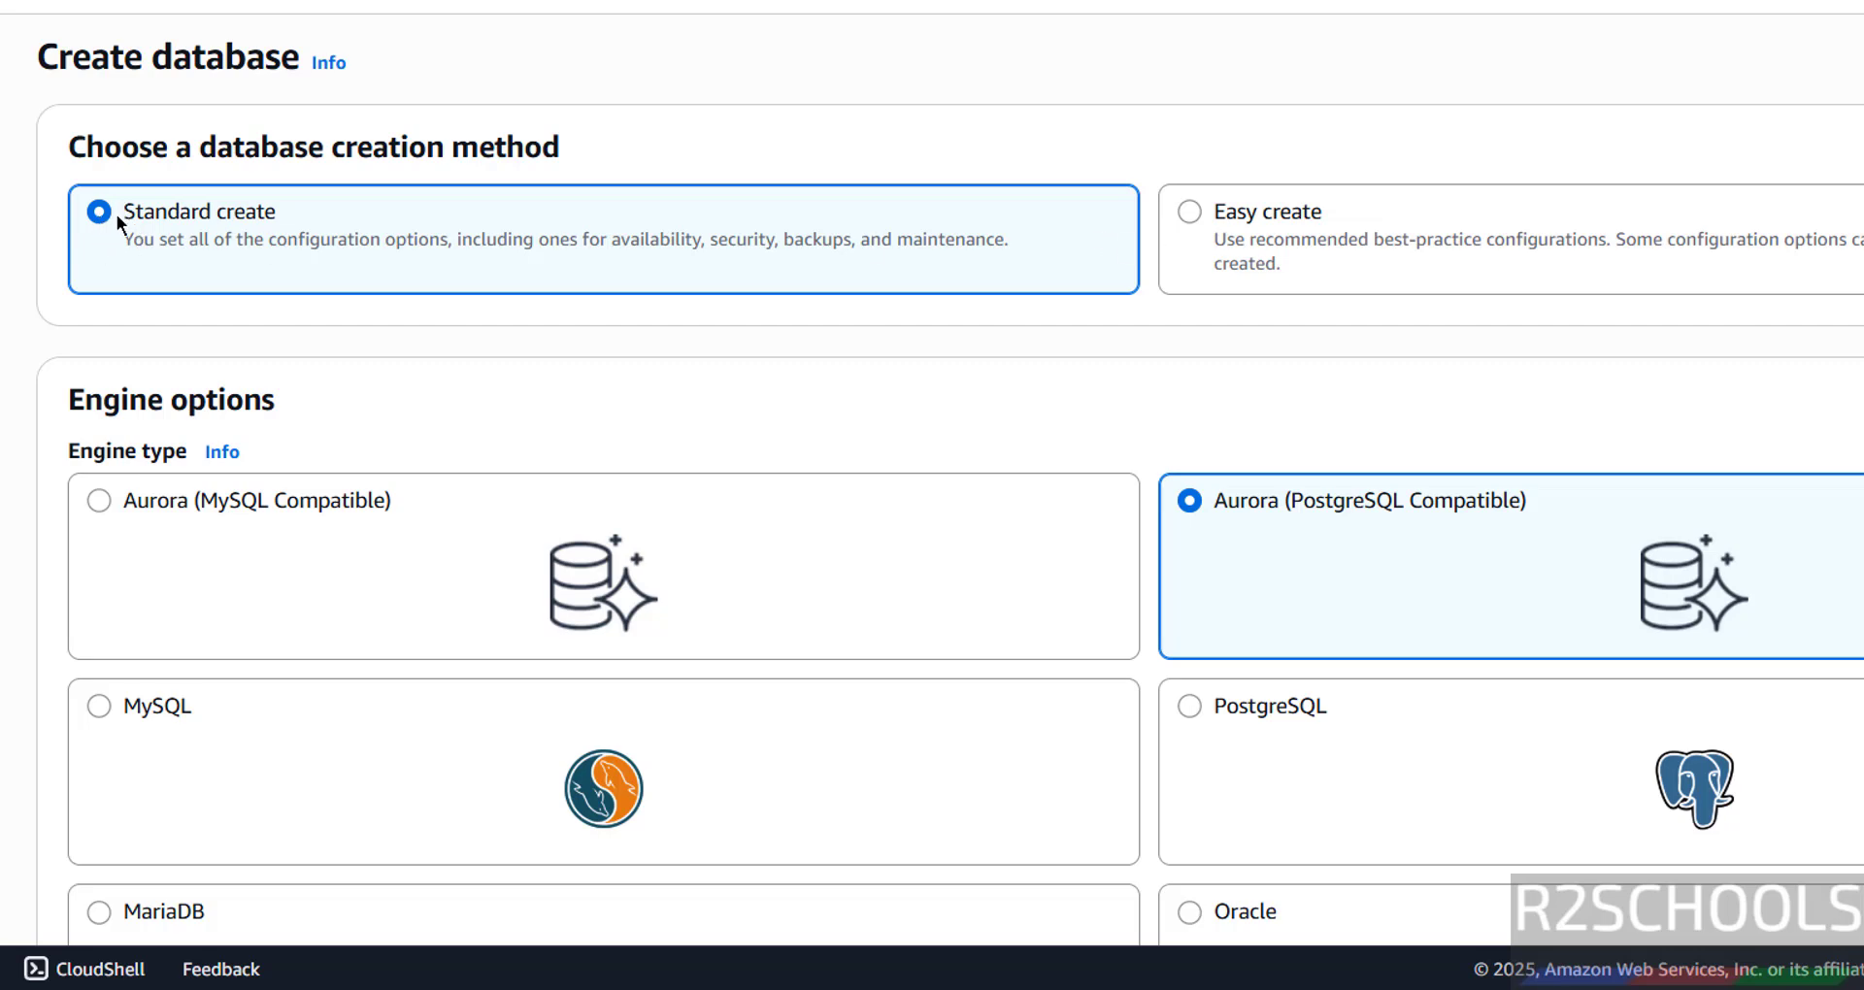
- Select PostgreSQL as the database engine
{"action": "scroll", "coordinate": [117, 213], "scroll_direction": "down", "scroll_amount": 3}
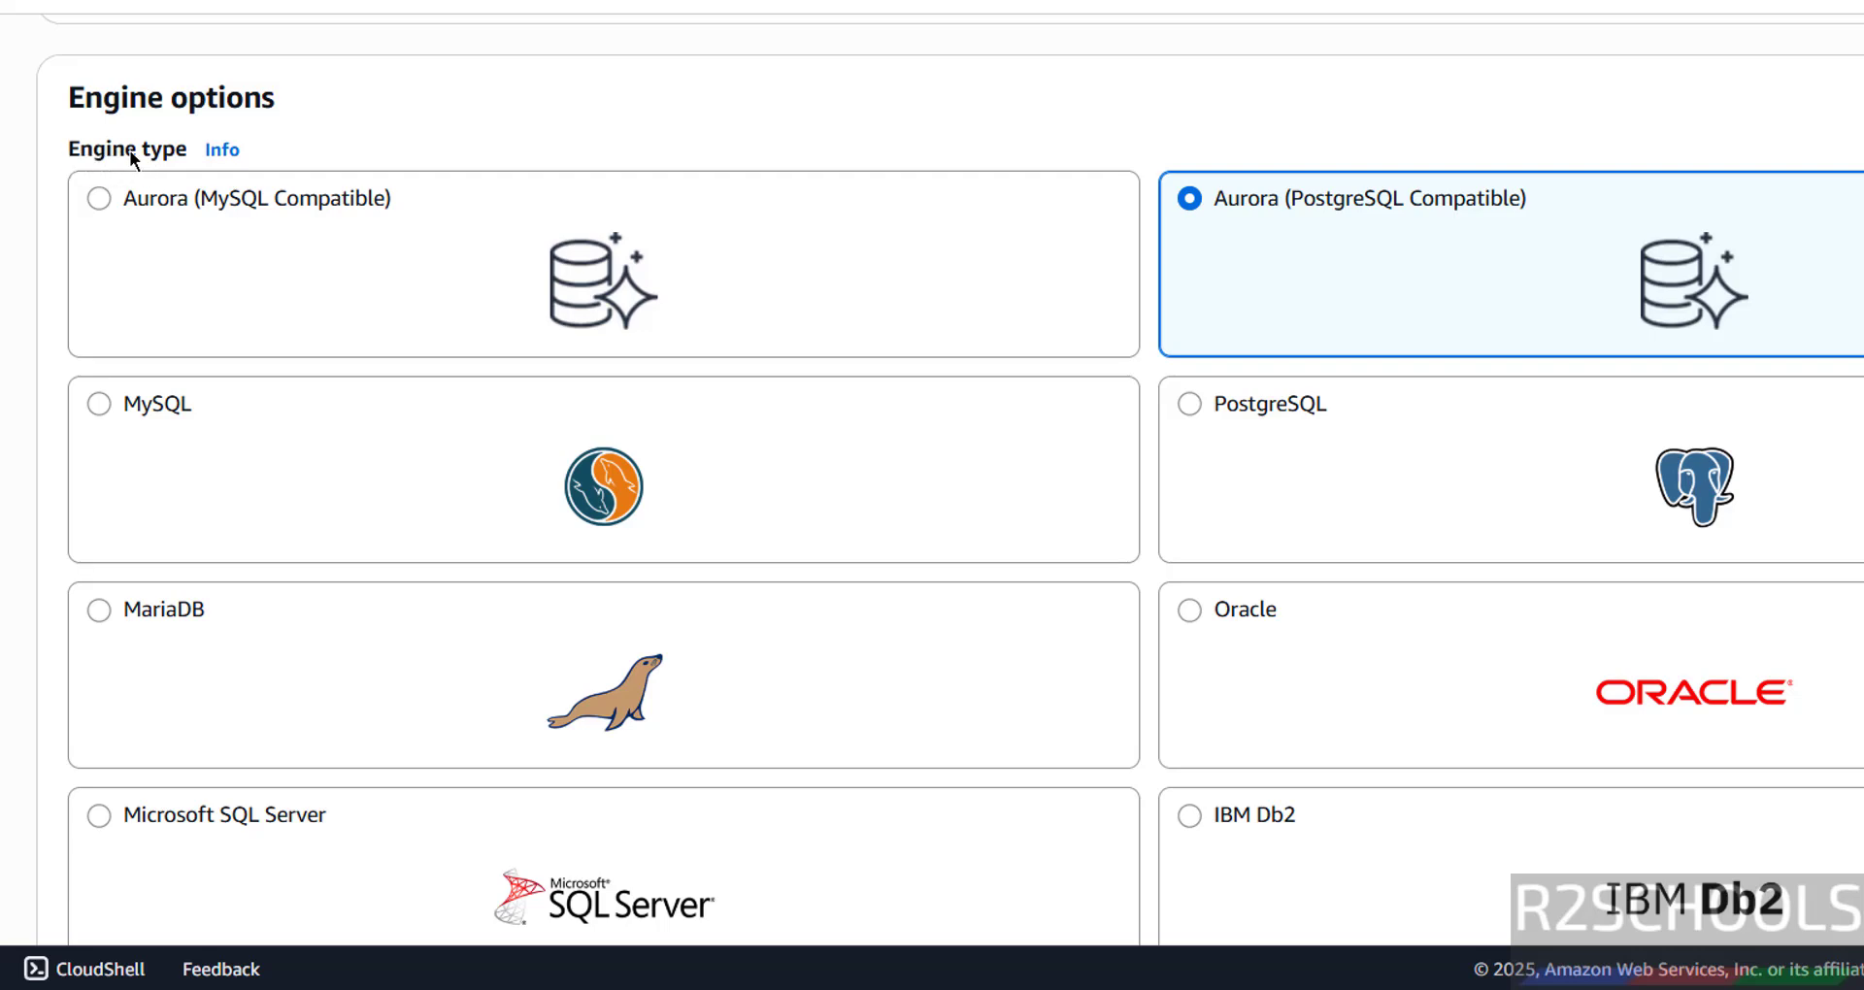
{"action": "scroll", "coordinate": [174, 359], "scroll_direction": "down", "scroll_amount": 3}
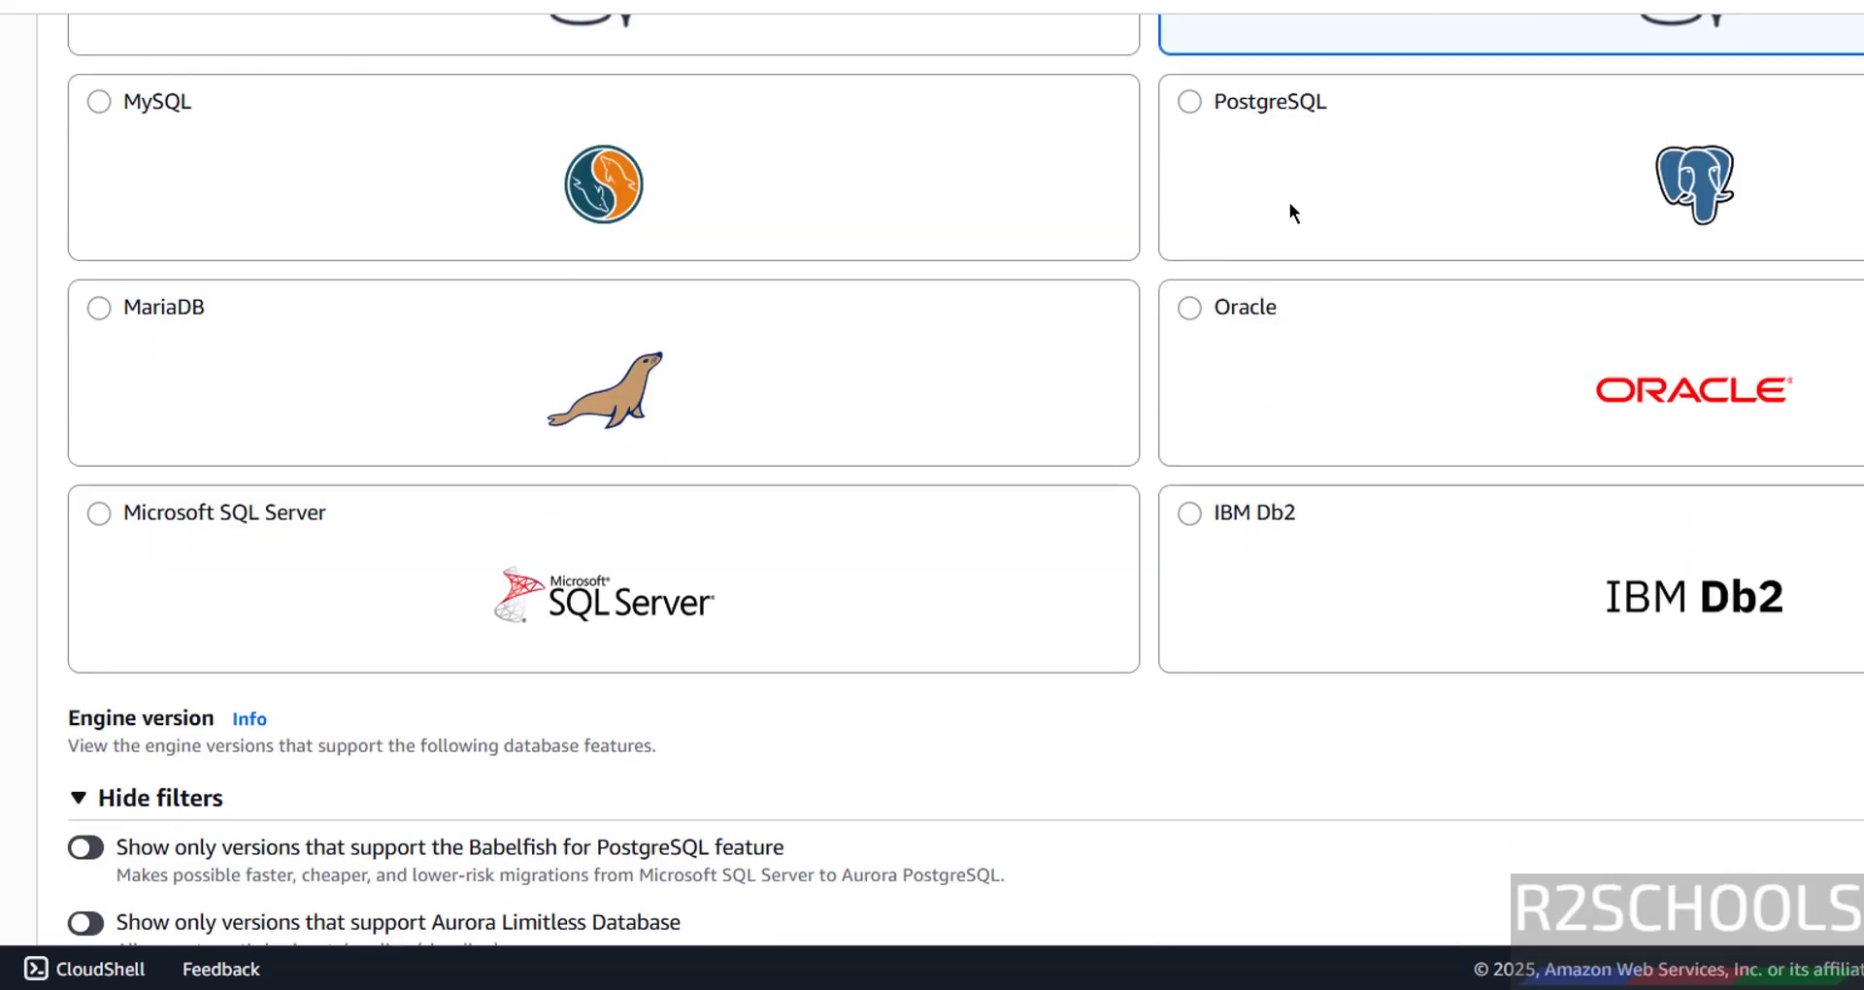
{"action": "left_click", "coordinate": [1197, 106]}
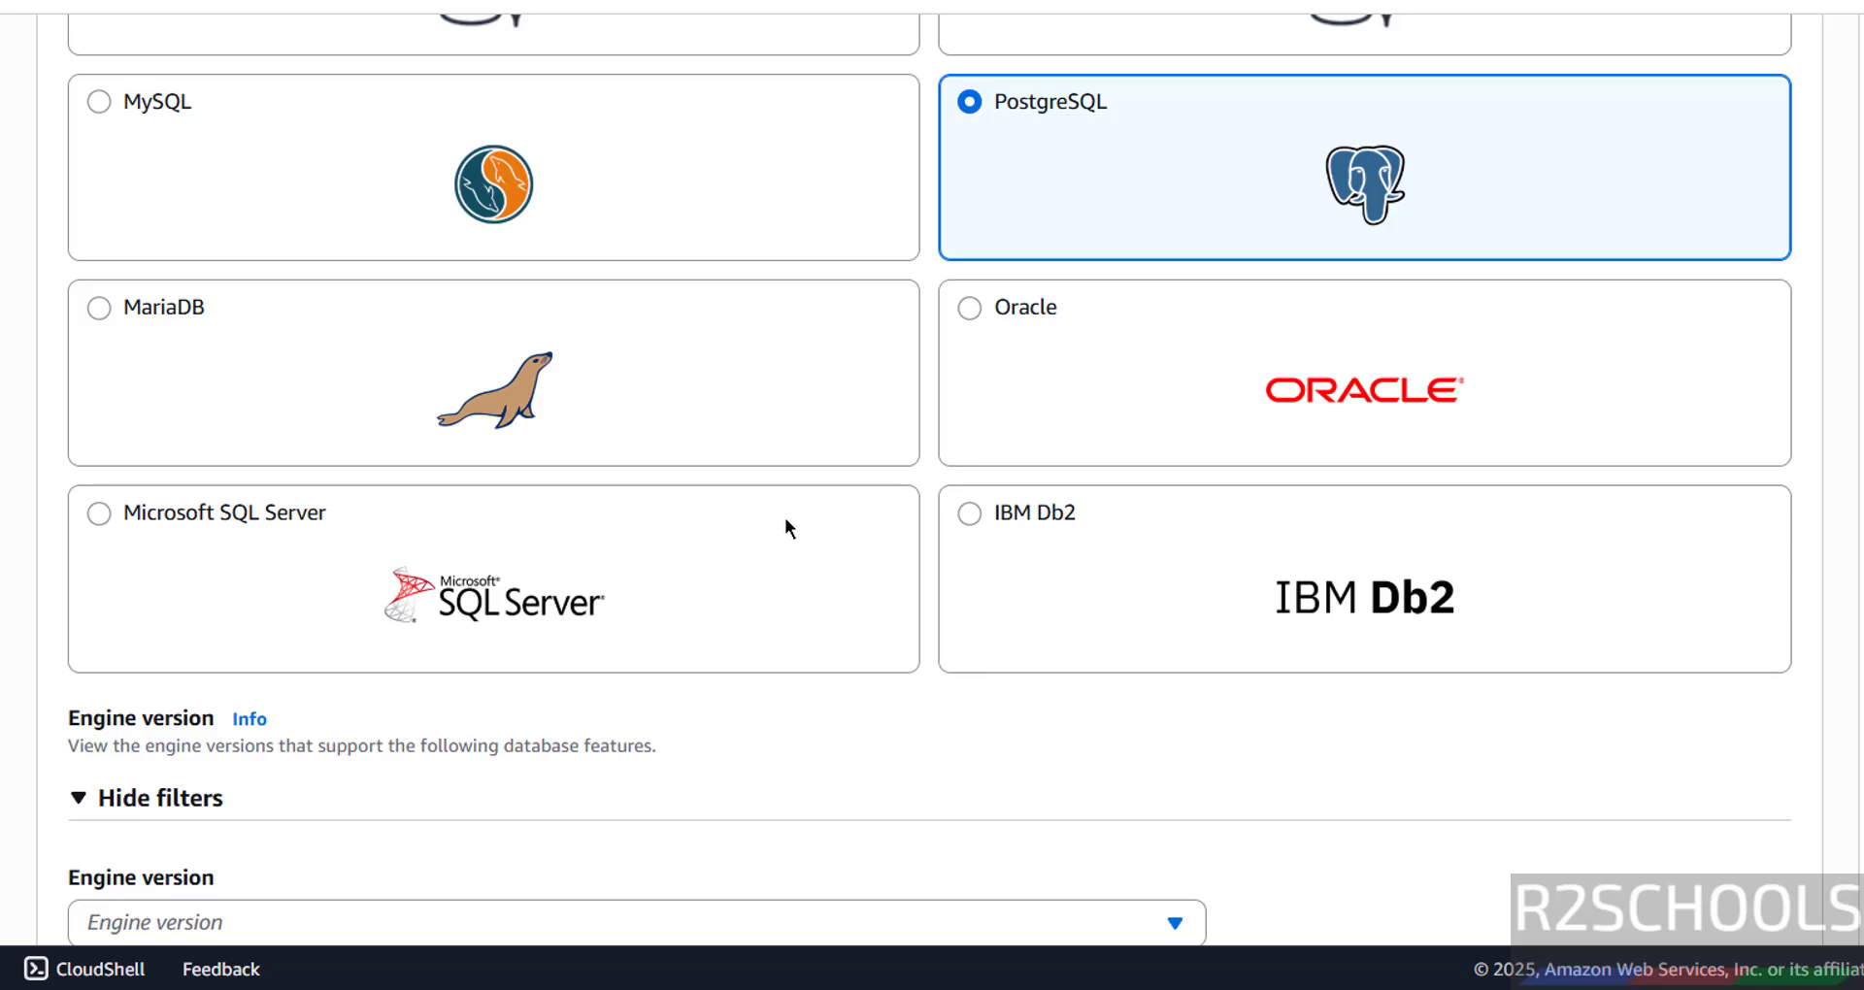
{"action": "scroll", "coordinate": [784, 529], "scroll_direction": "down", "scroll_amount": 3}
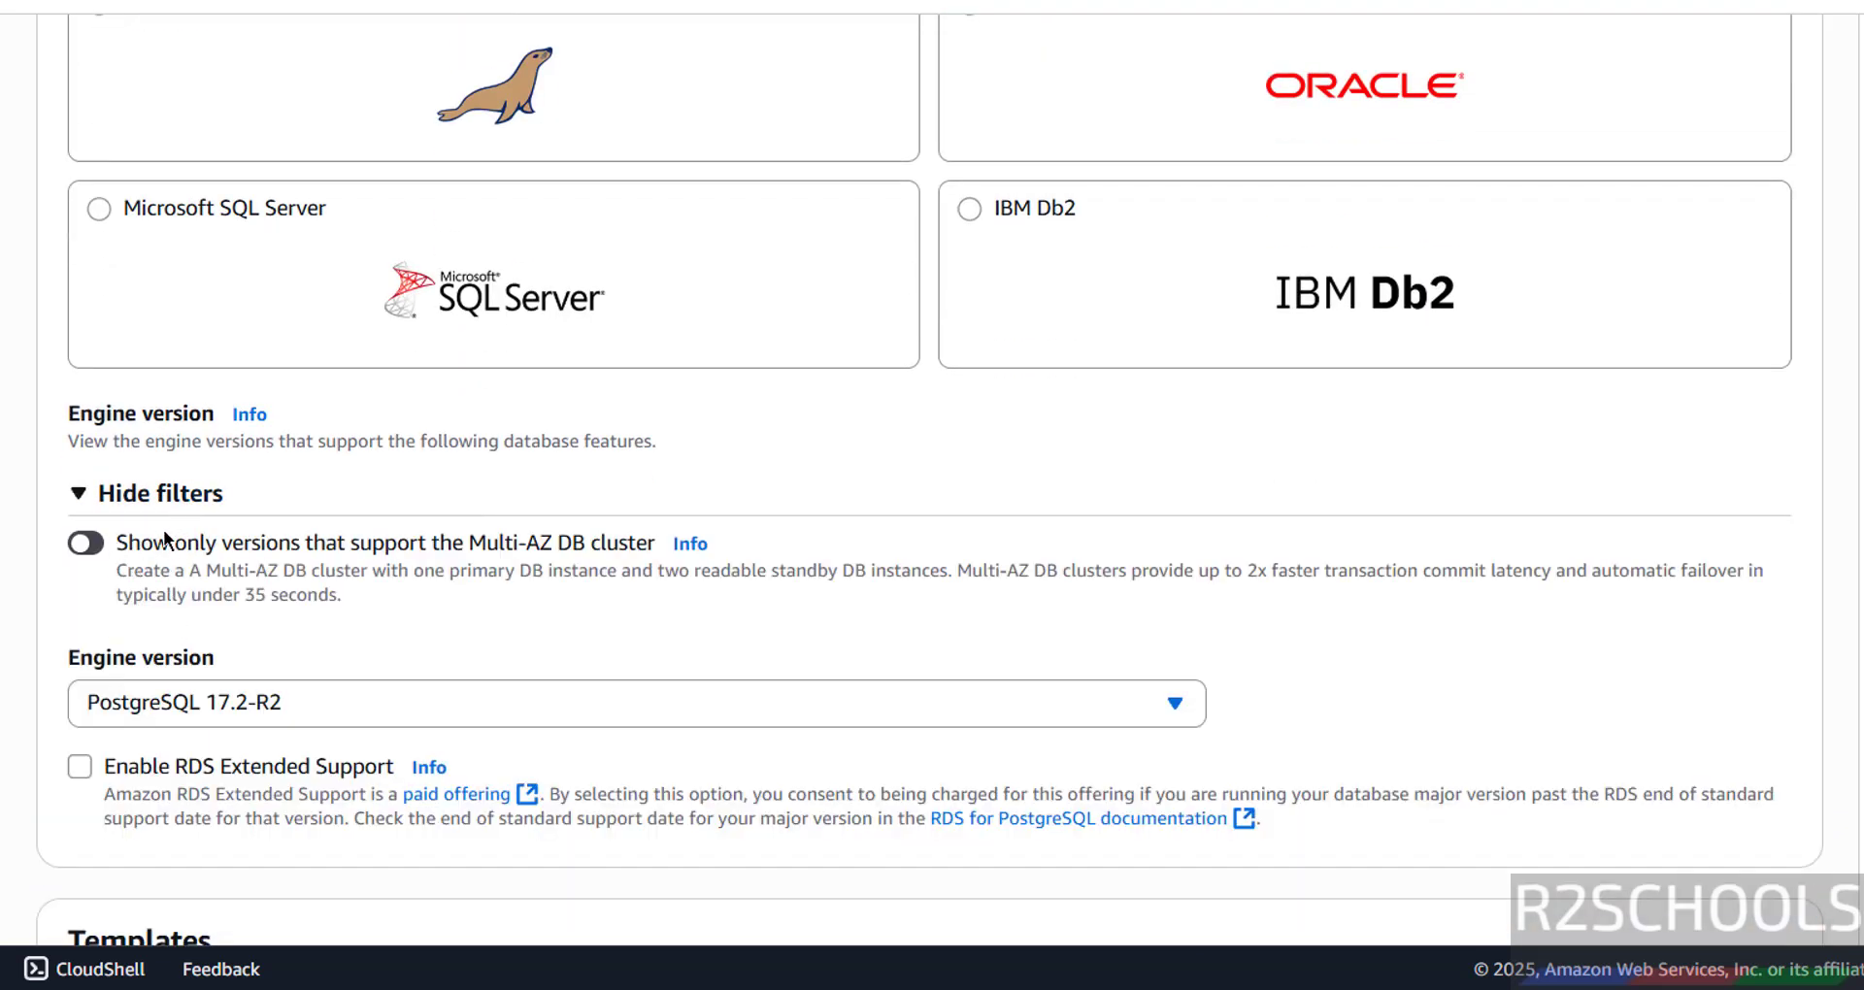
{"action": "scroll", "coordinate": [218, 553], "scroll_direction": "down", "scroll_amount": 2}
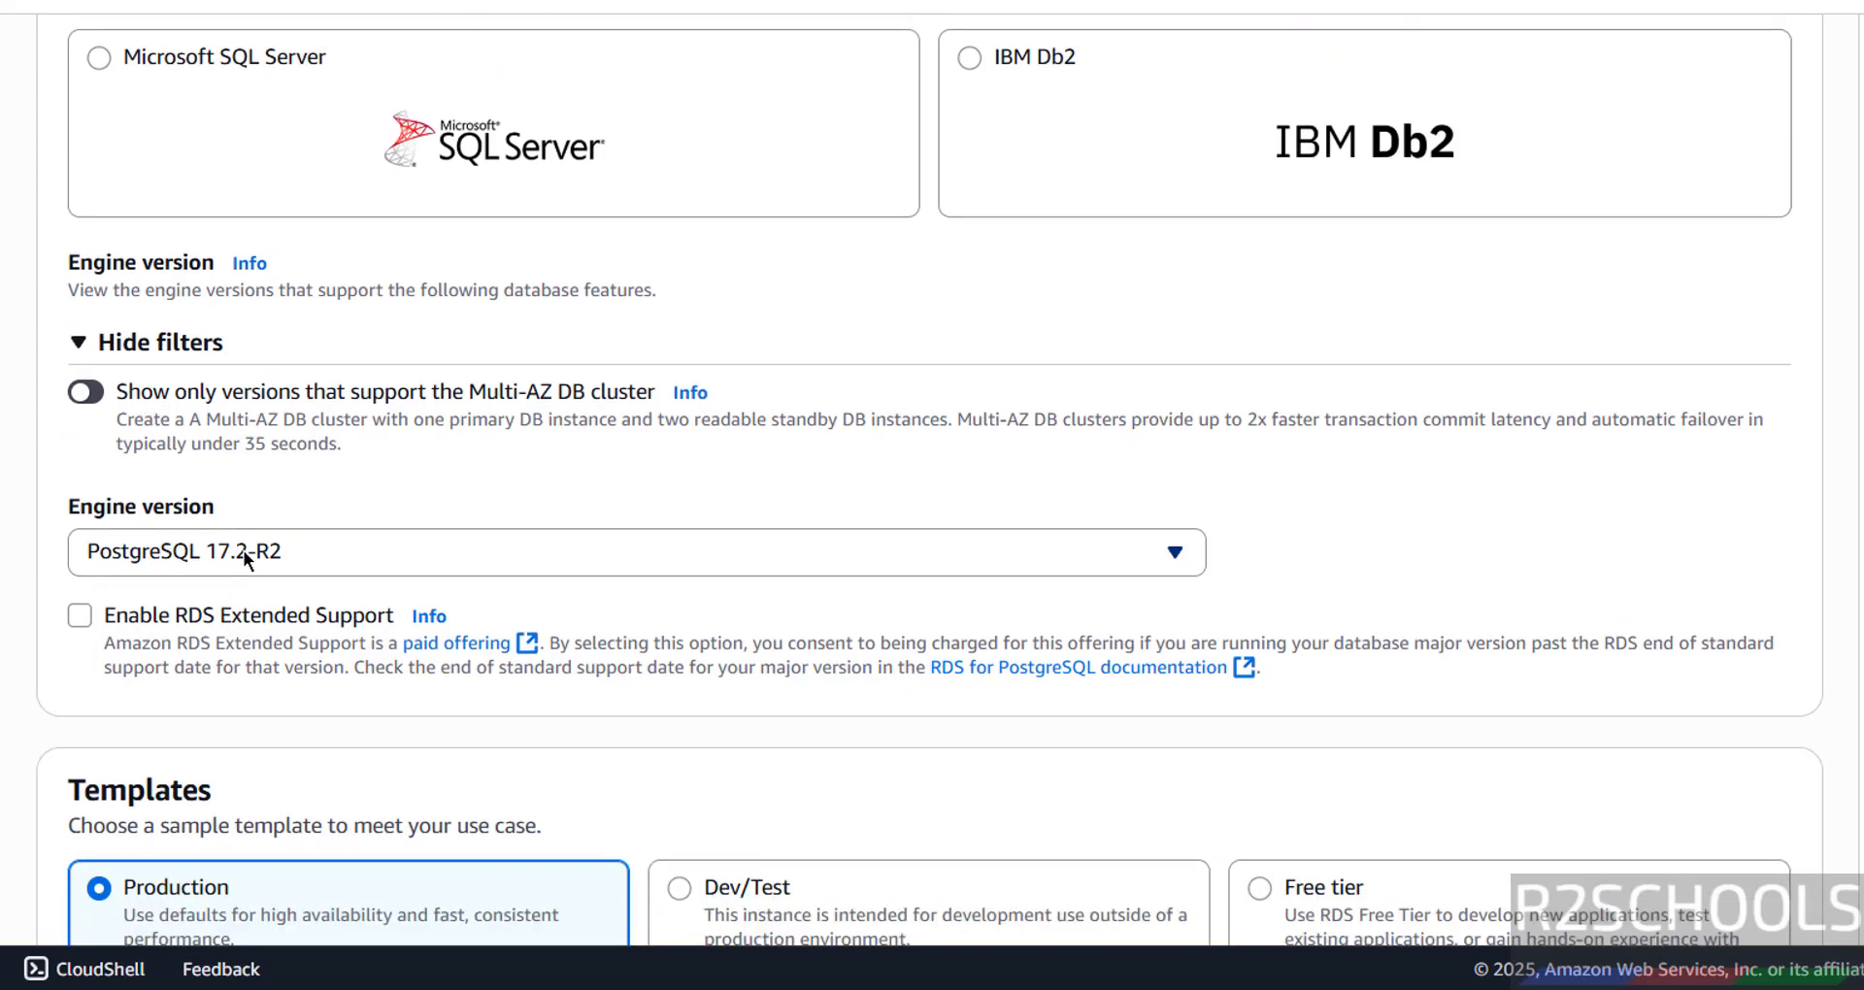
- Choose engine version PostgreSQL 17.5-R1, leaving RDS Extended Support unchecked
{"action": "left_click", "coordinate": [242, 550]}
{"action": "scroll", "coordinate": [633, 412], "scroll_direction": "down", "scroll_amount": 5}
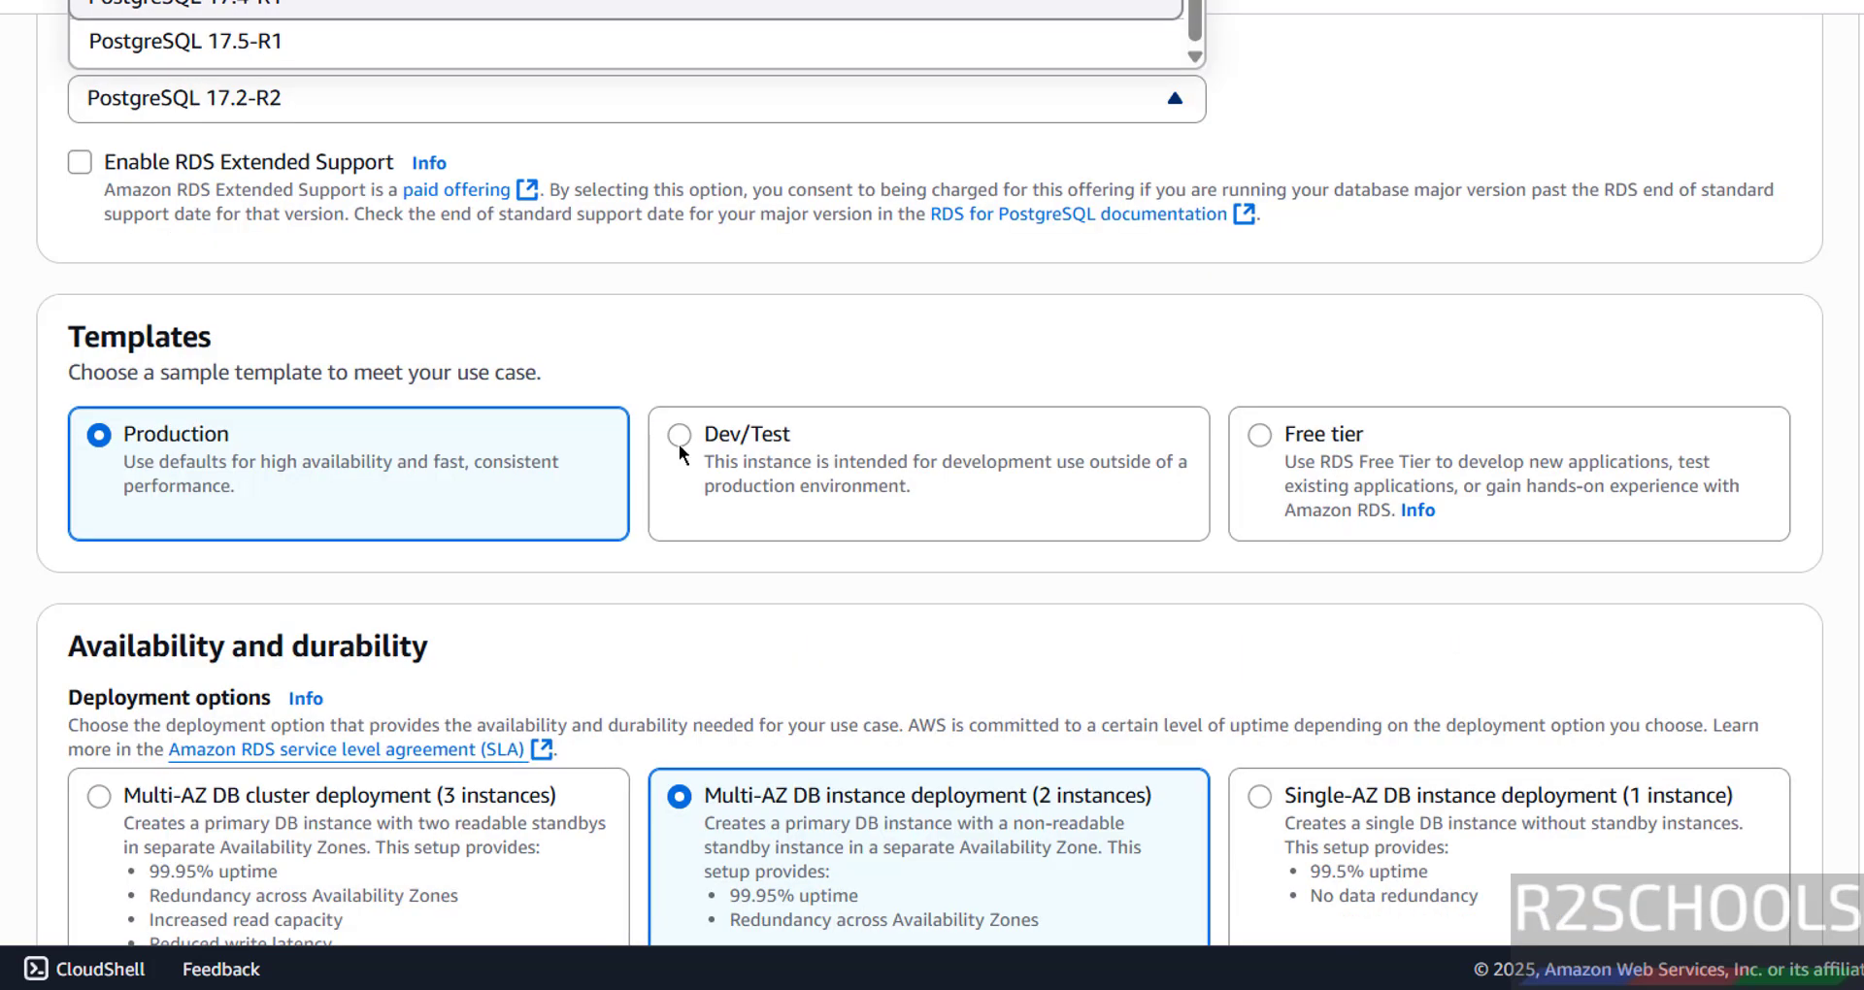
{"action": "left_click", "coordinate": [271, 49]}
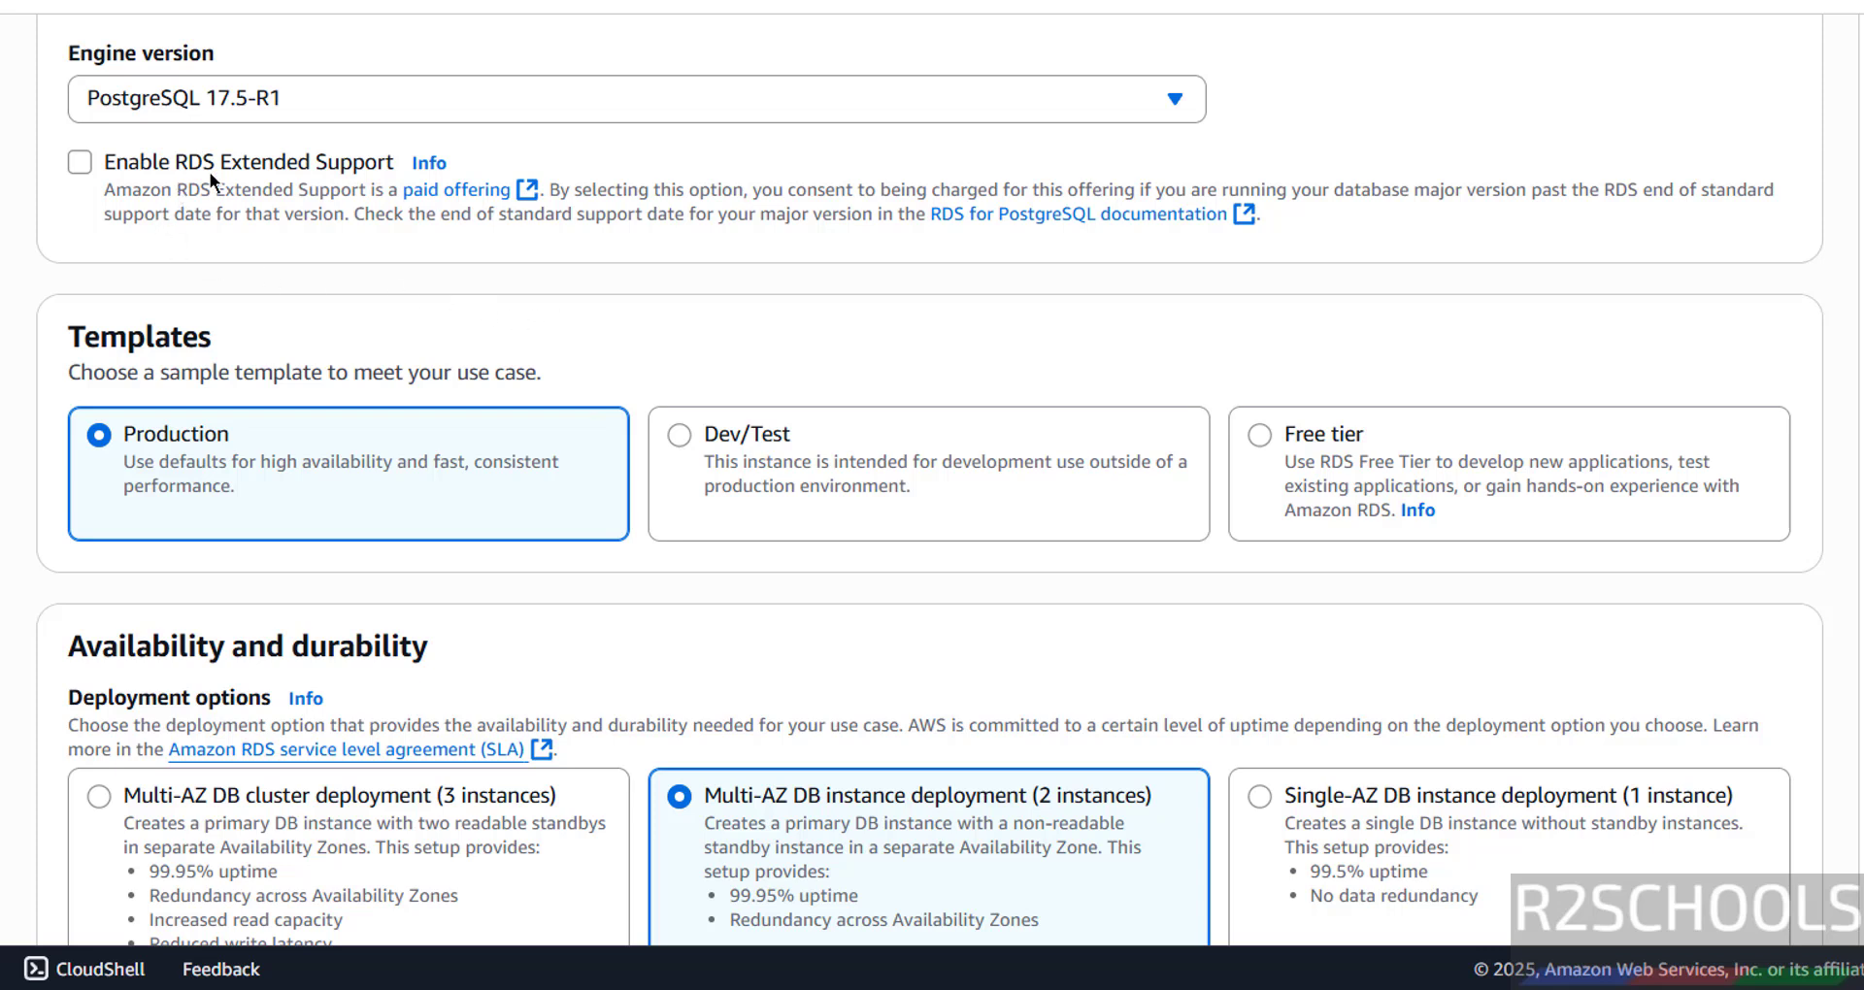
{"action": "left_click", "coordinate": [337, 167]}
{"action": "left_click", "coordinate": [335, 167]}
- Compare the Free tier, Dev/Test and Production templates, then settle on Free tier
{"action": "scroll", "coordinate": [1116, 485], "scroll_direction": "down", "scroll_amount": 3}
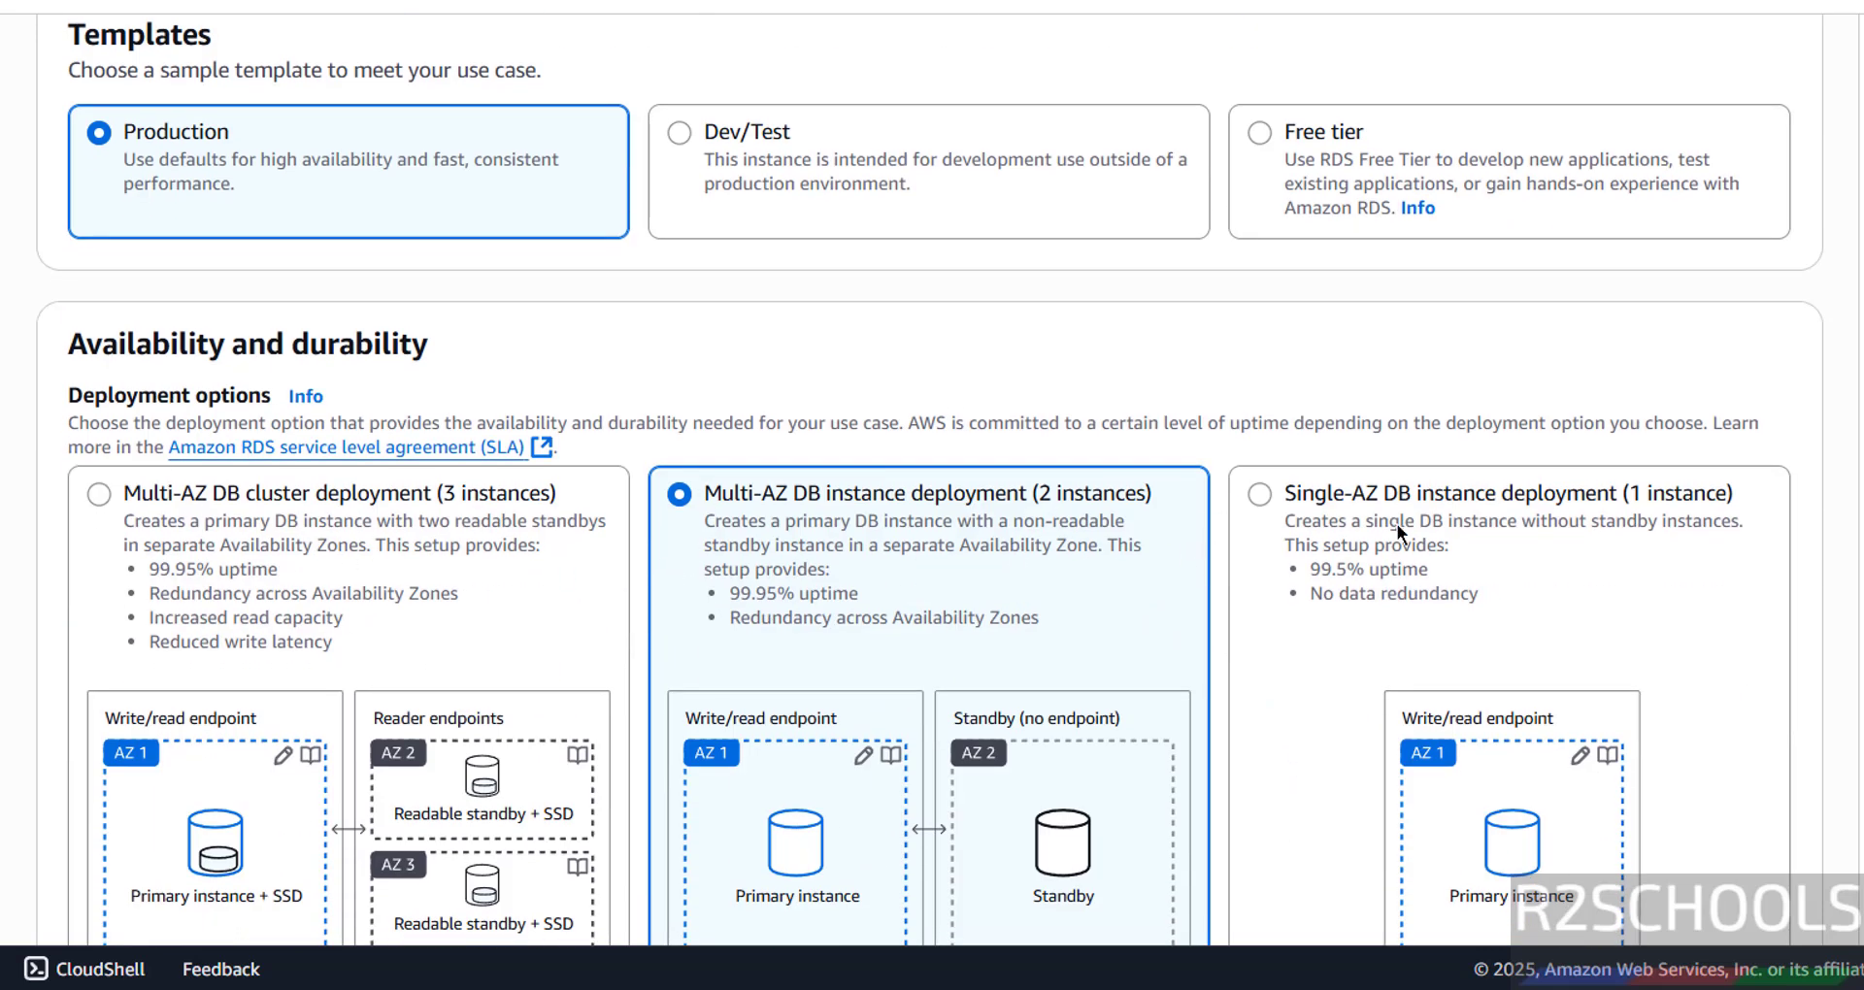
{"action": "left_click", "coordinate": [1268, 137]}
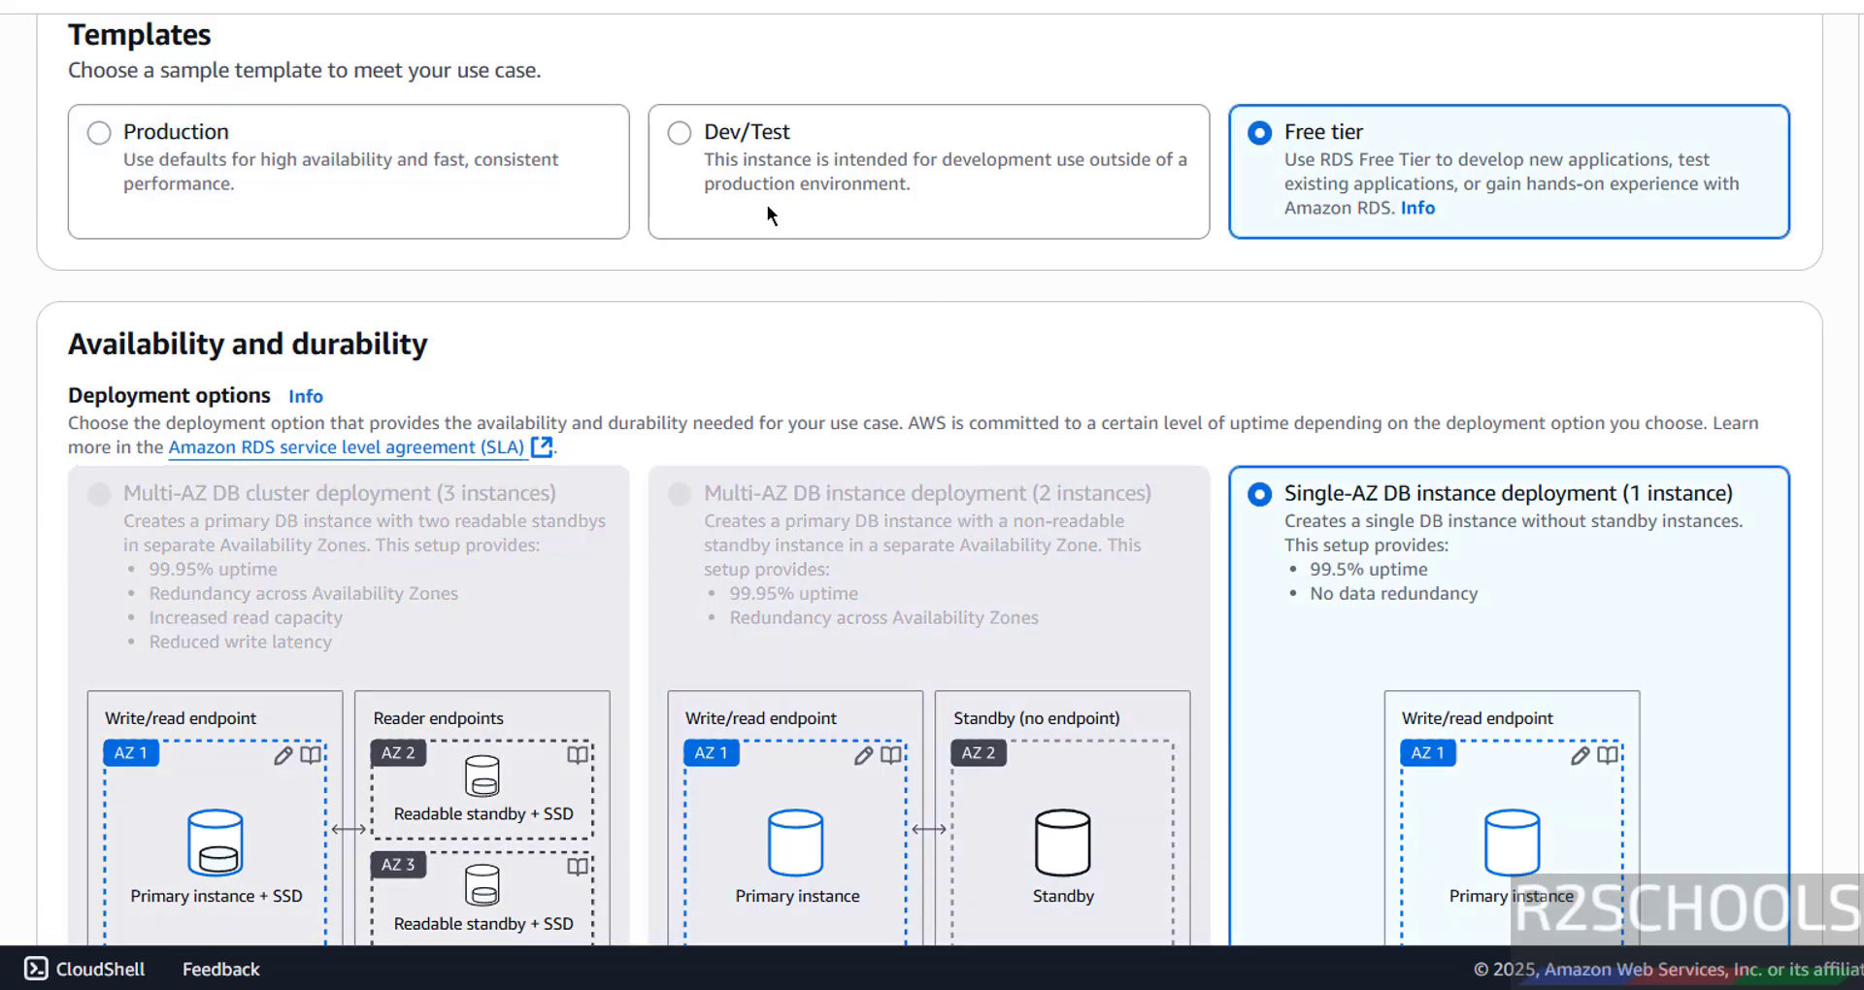
{"action": "left_click", "coordinate": [729, 141]}
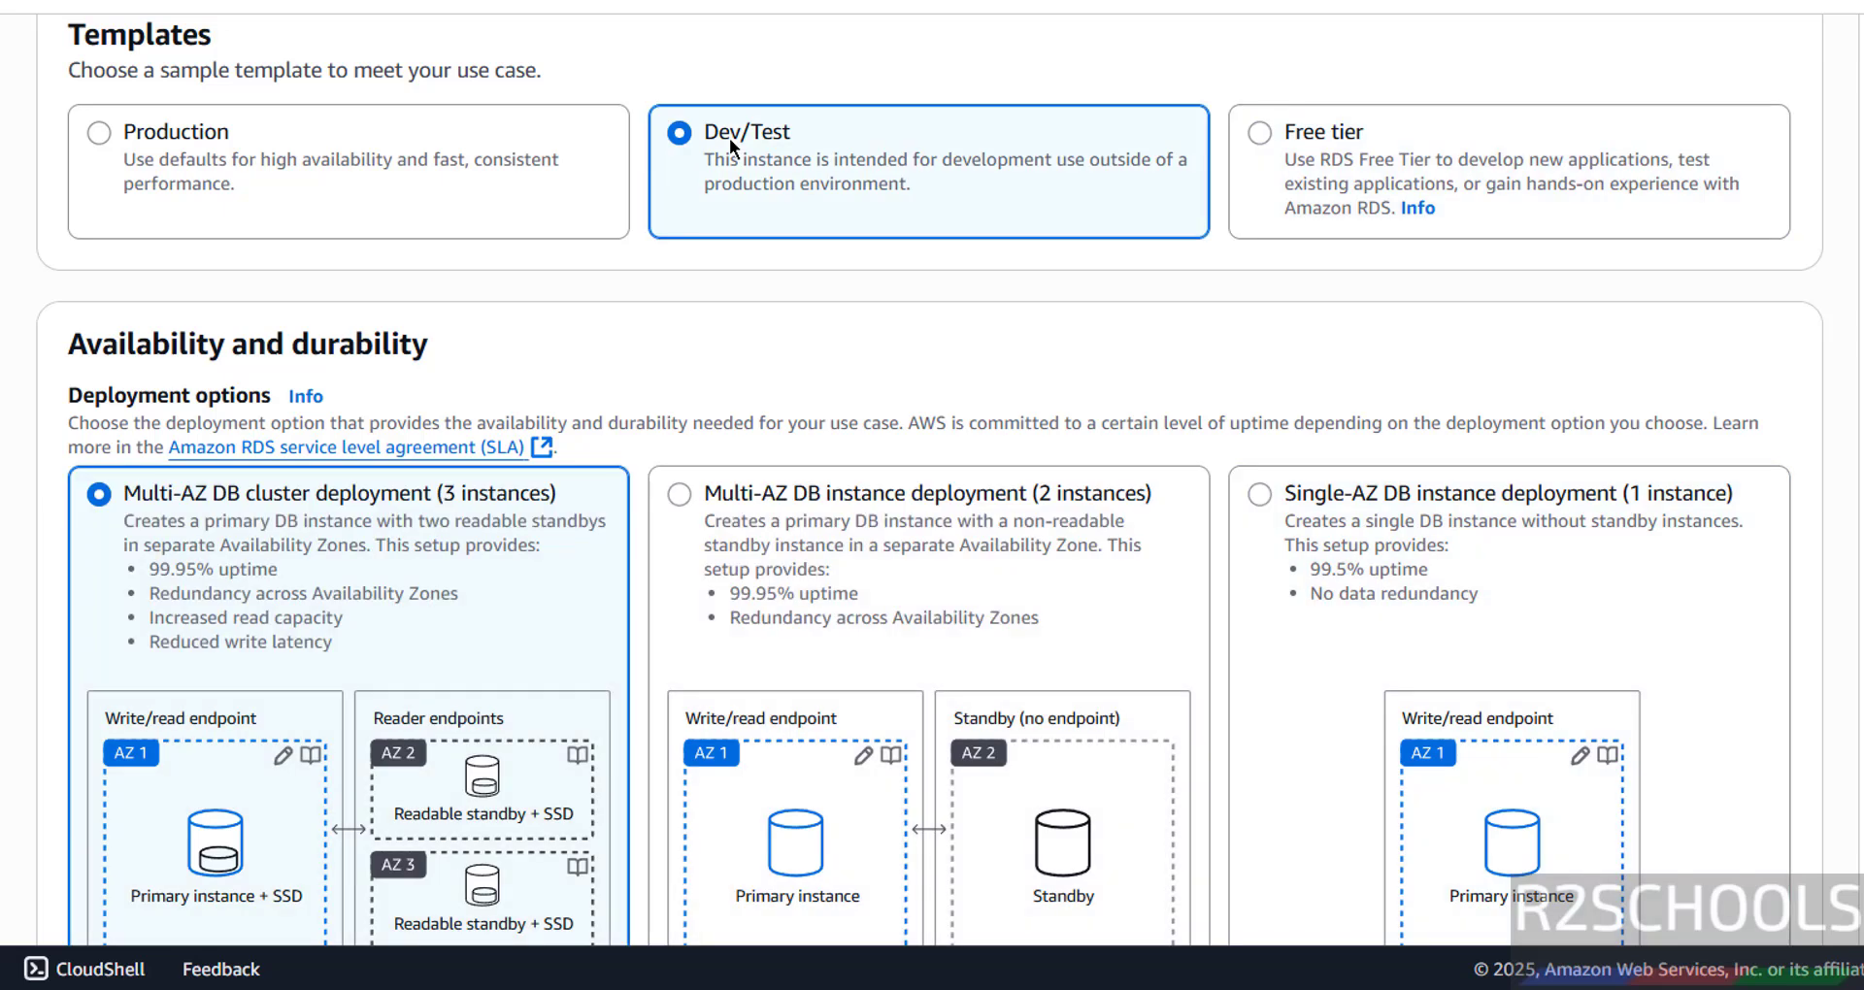
{"action": "left_click", "coordinate": [222, 141]}
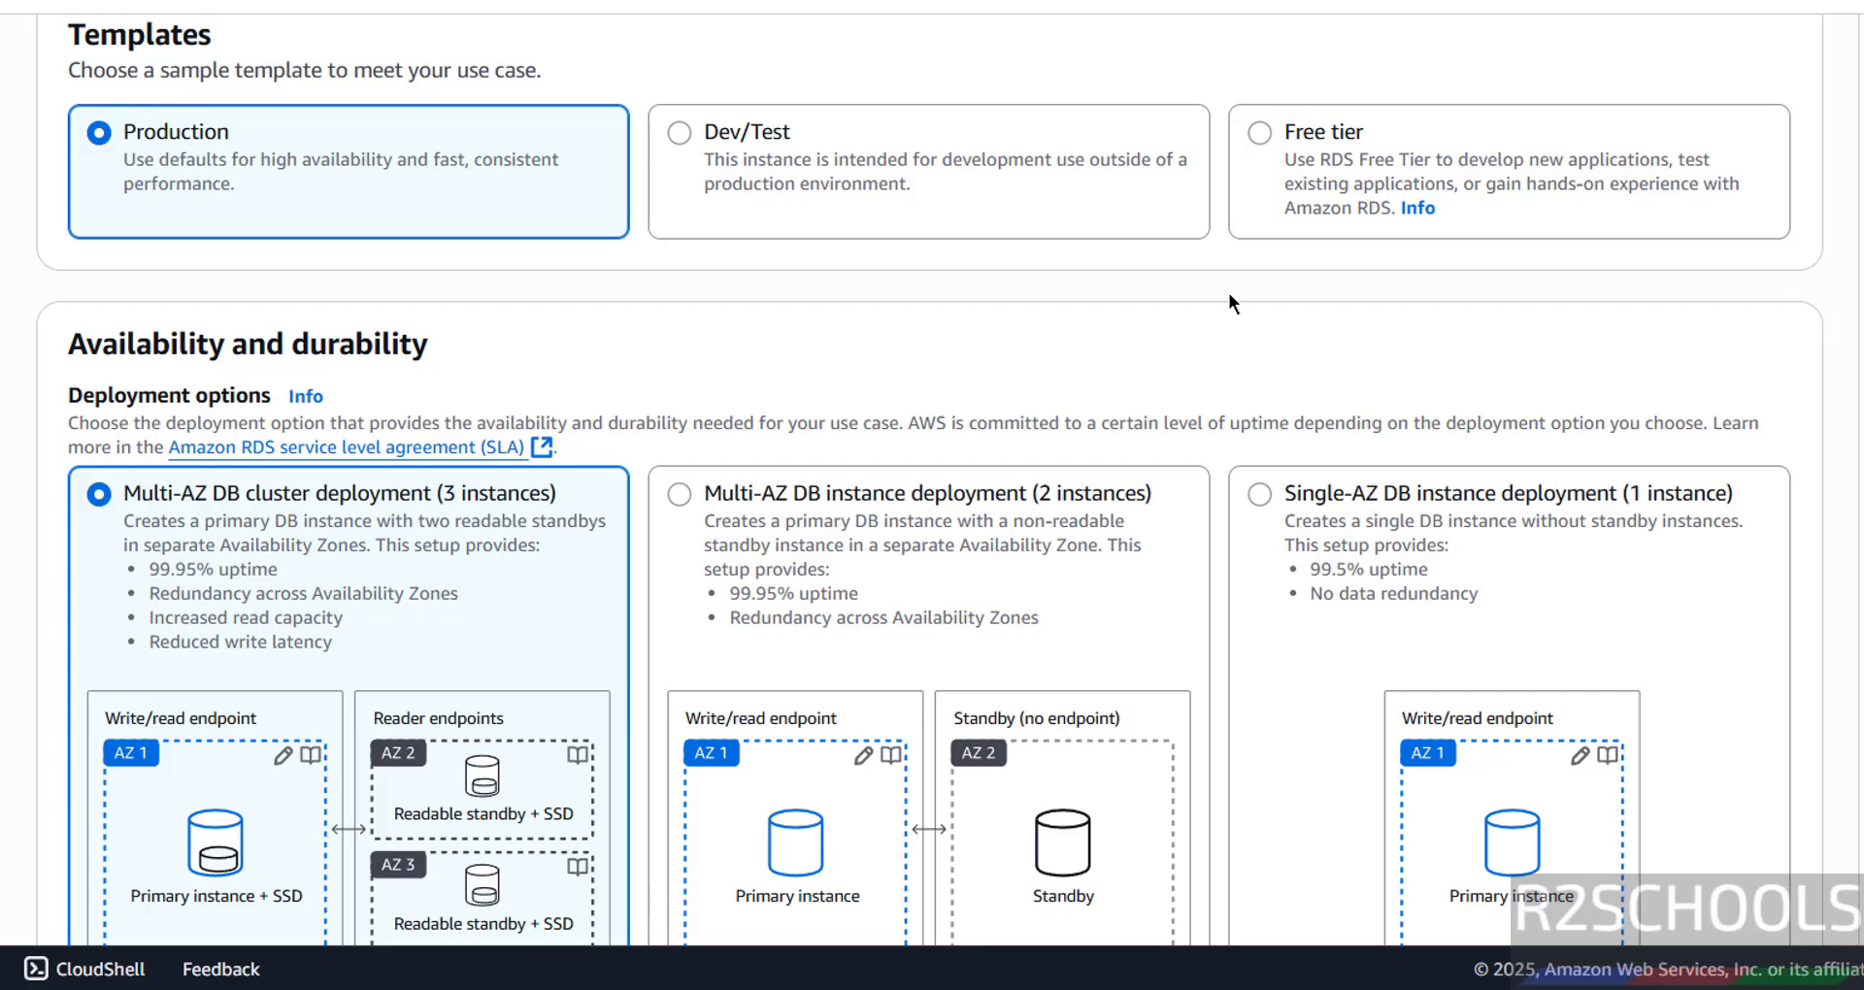
{"action": "left_click", "coordinate": [1283, 132]}
- Set the DB instance identifier to awsrdspg175
{"action": "scroll", "coordinate": [1250, 356], "scroll_direction": "down", "scroll_amount": 5}
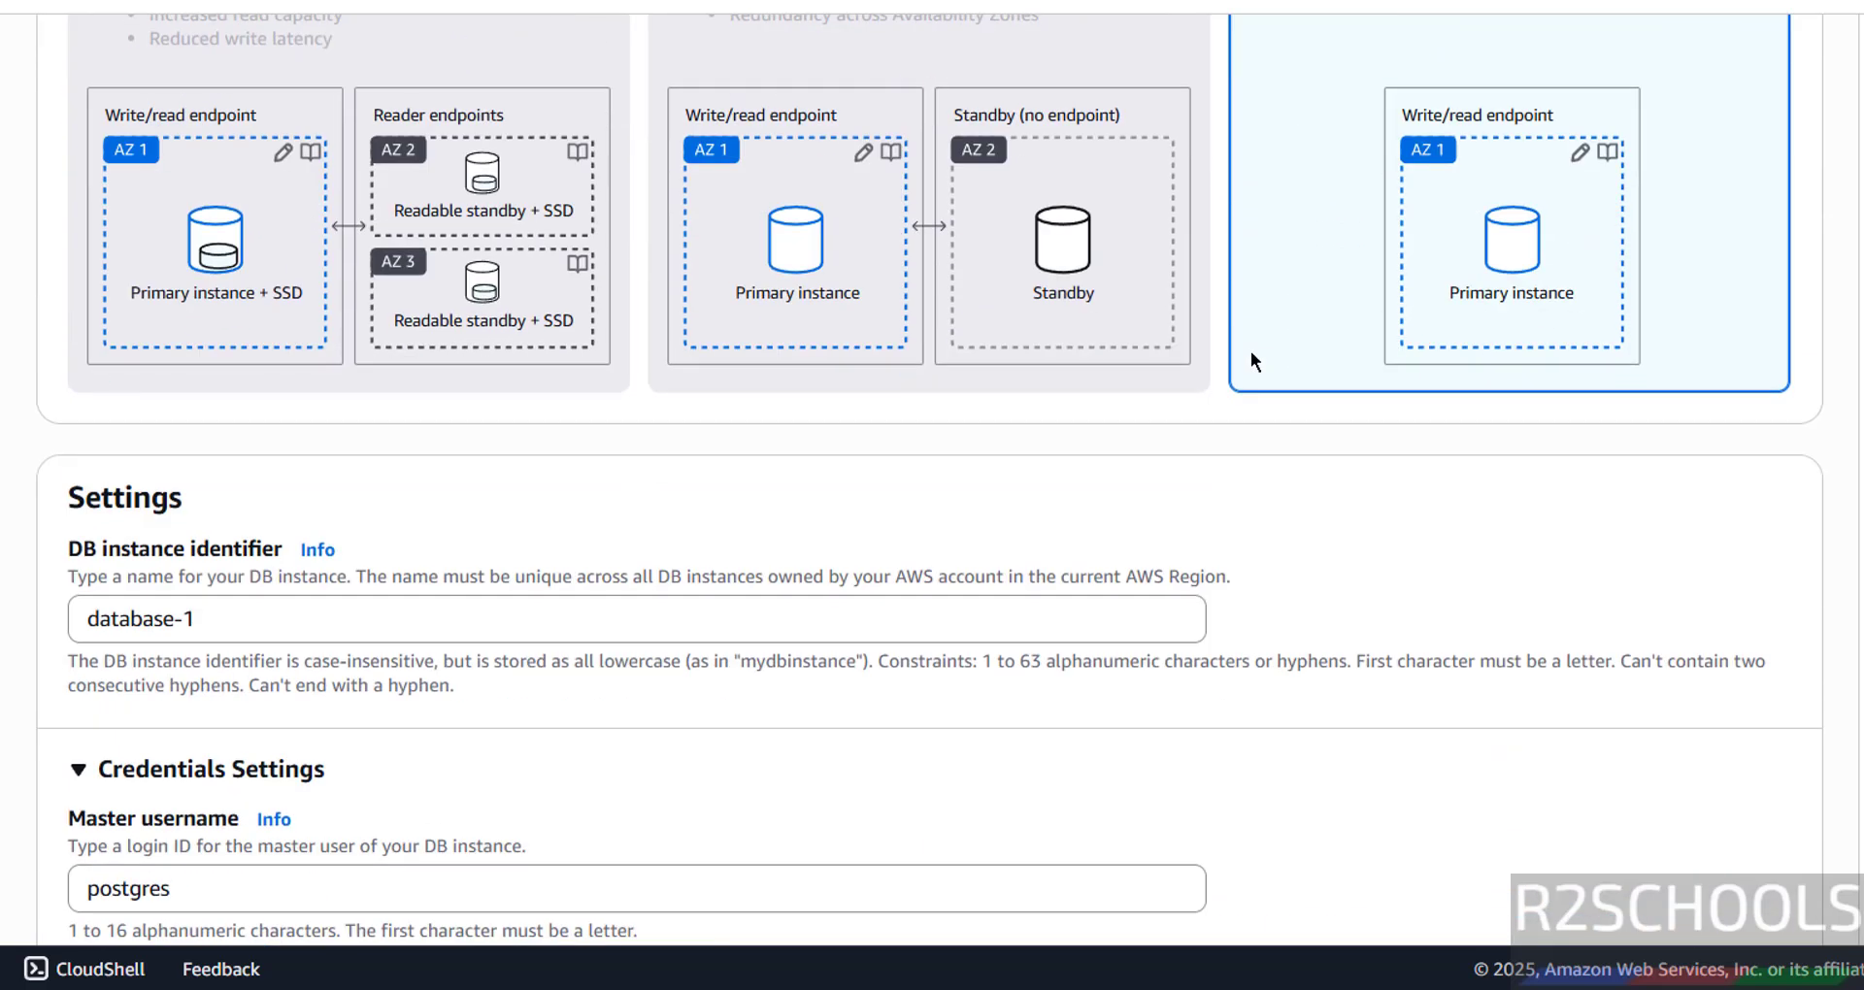
{"action": "scroll", "coordinate": [1250, 351], "scroll_direction": "up", "scroll_amount": 5}
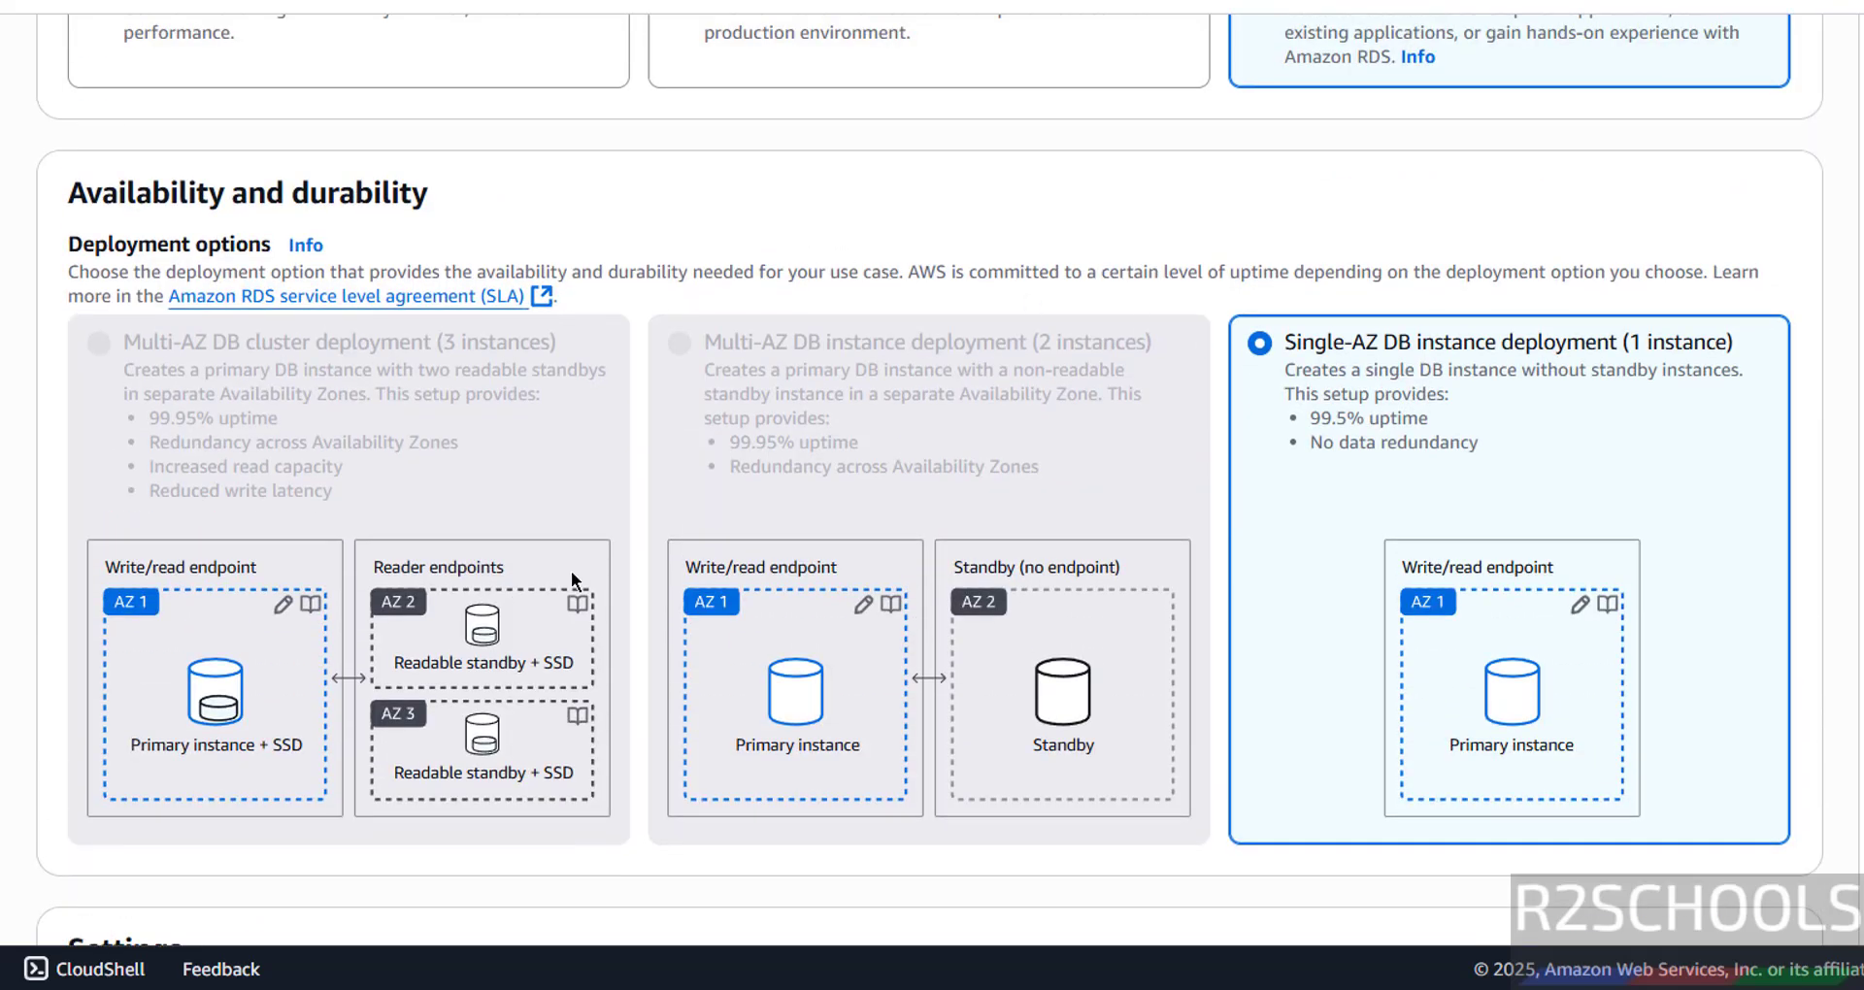
{"action": "scroll", "coordinate": [279, 432], "scroll_direction": "down", "scroll_amount": 5}
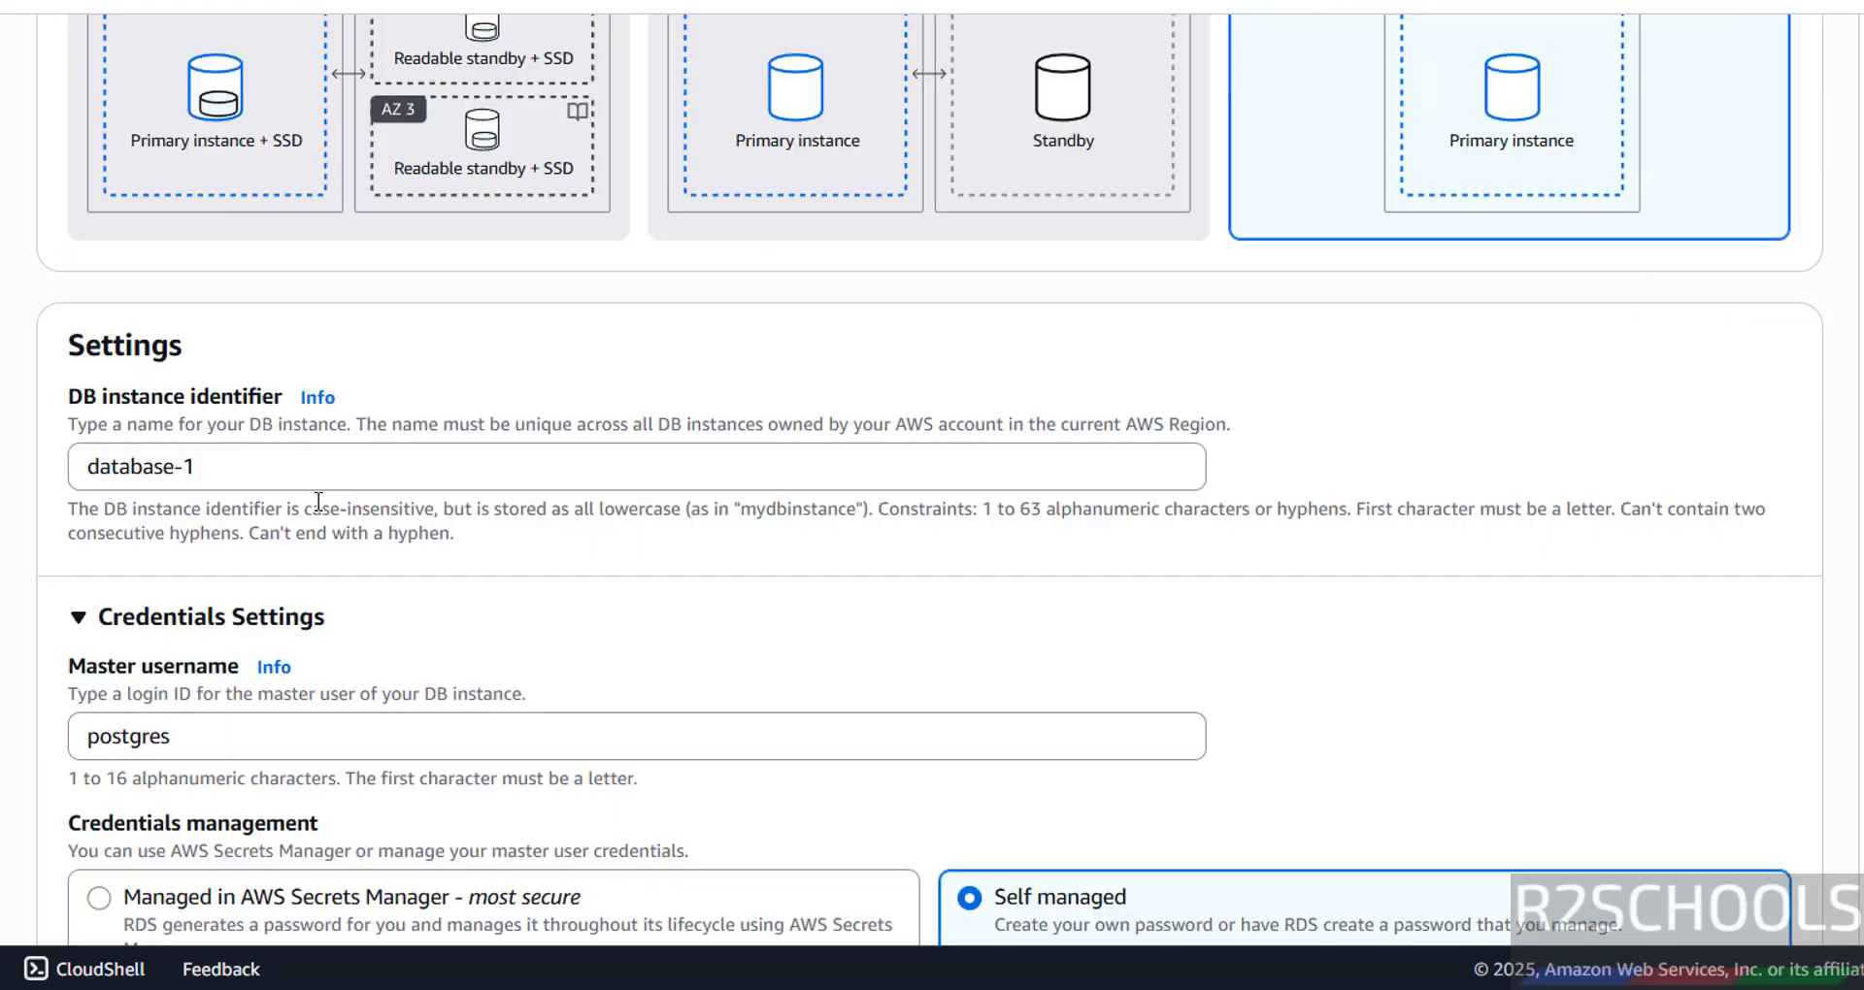
{"action": "scroll", "coordinate": [320, 485], "scroll_direction": "down", "scroll_amount": 3}
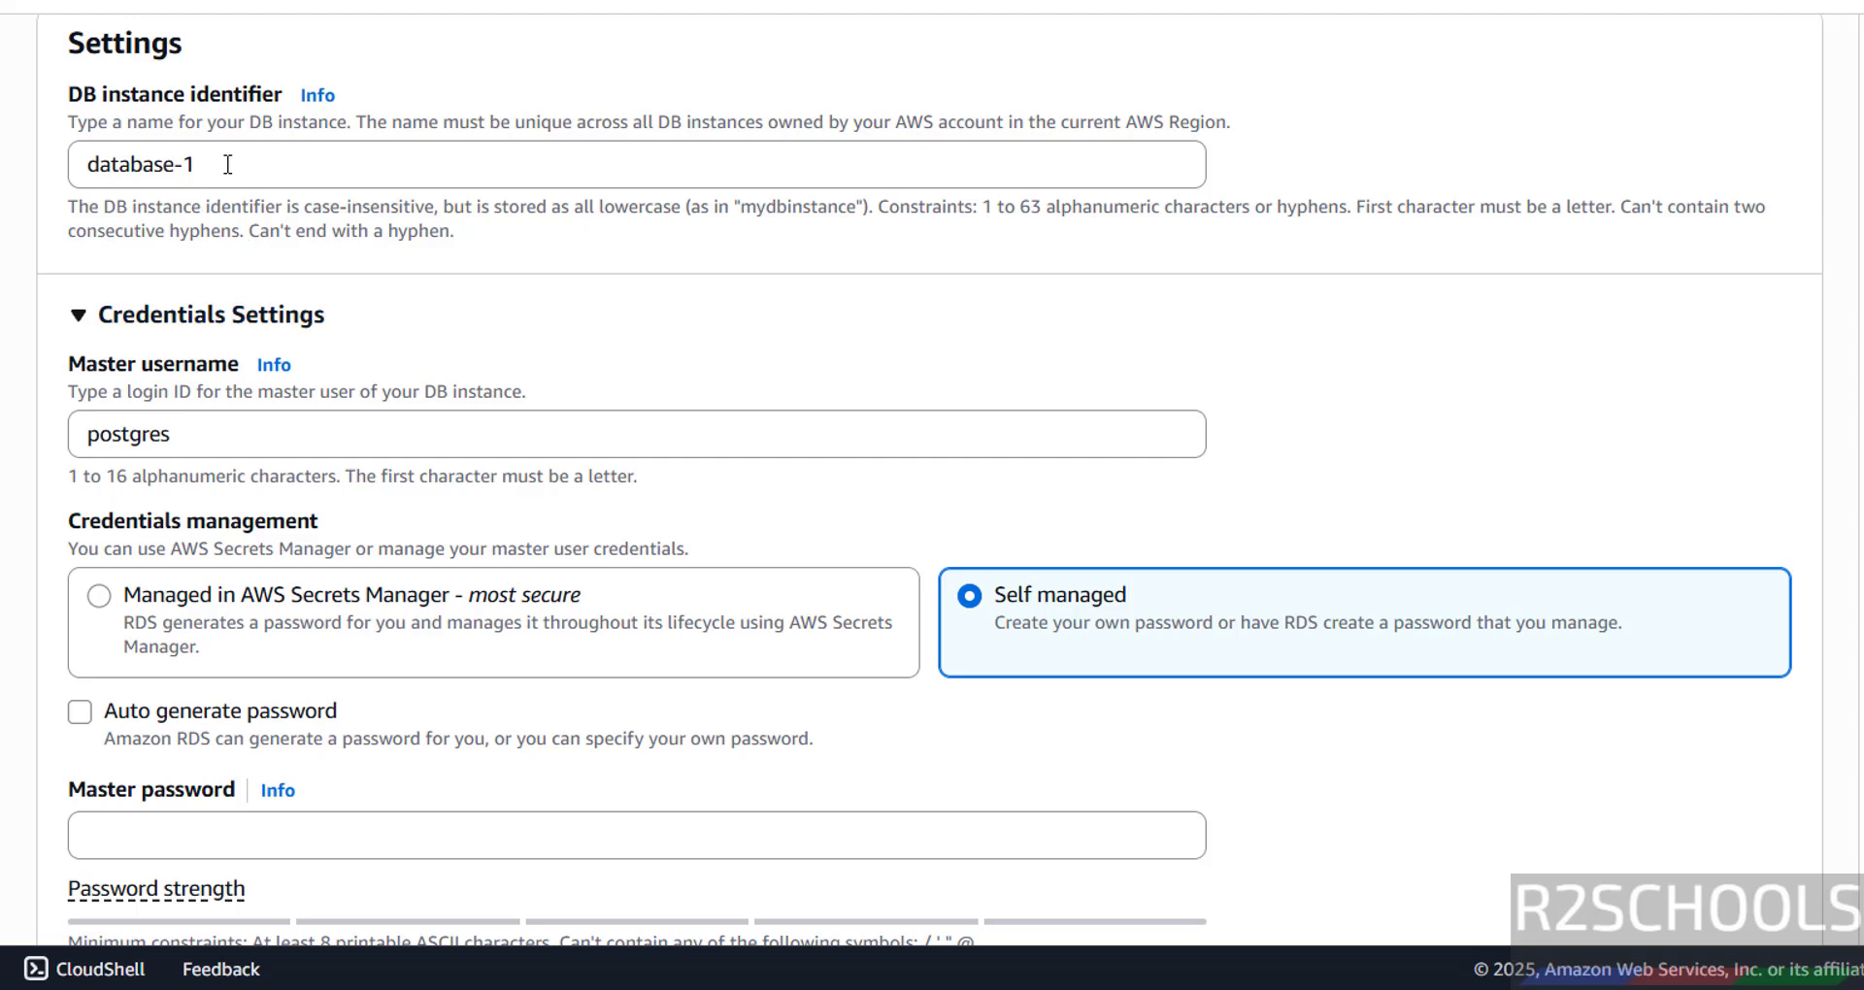
{"action": "triple_click", "coordinate": [246, 162]}
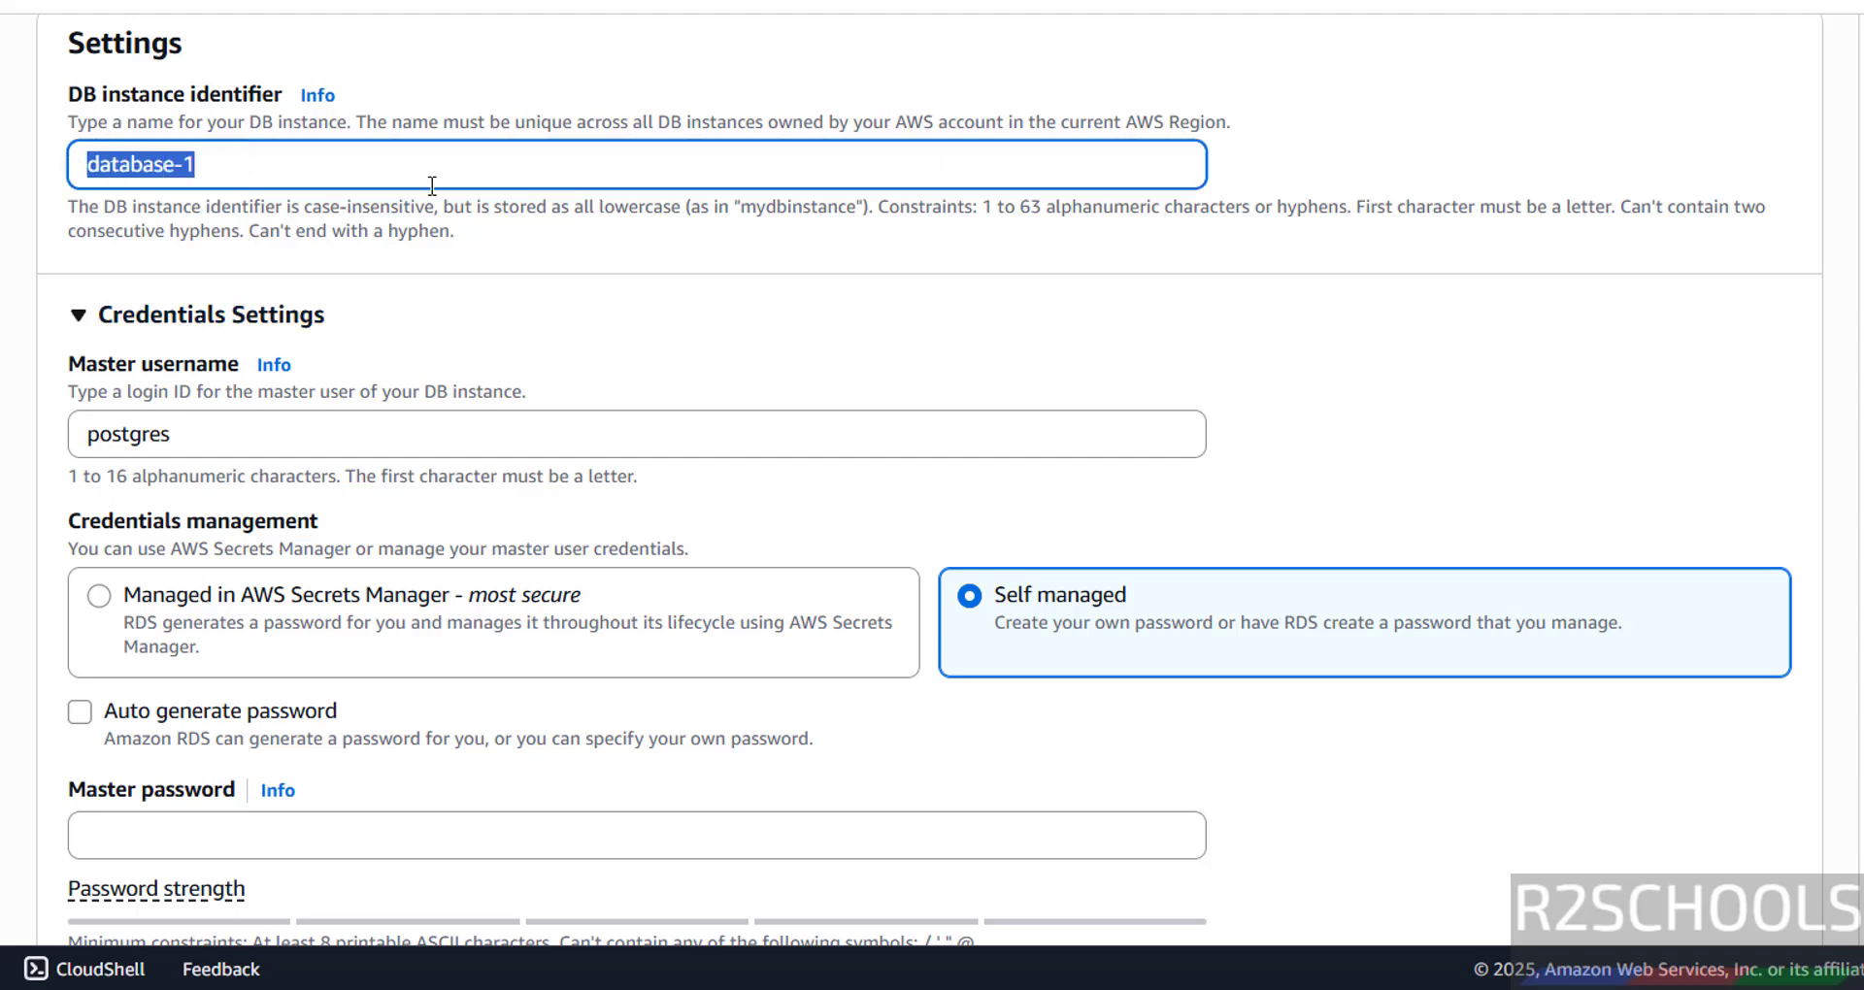
{"action": "type", "text": "awsrds"}
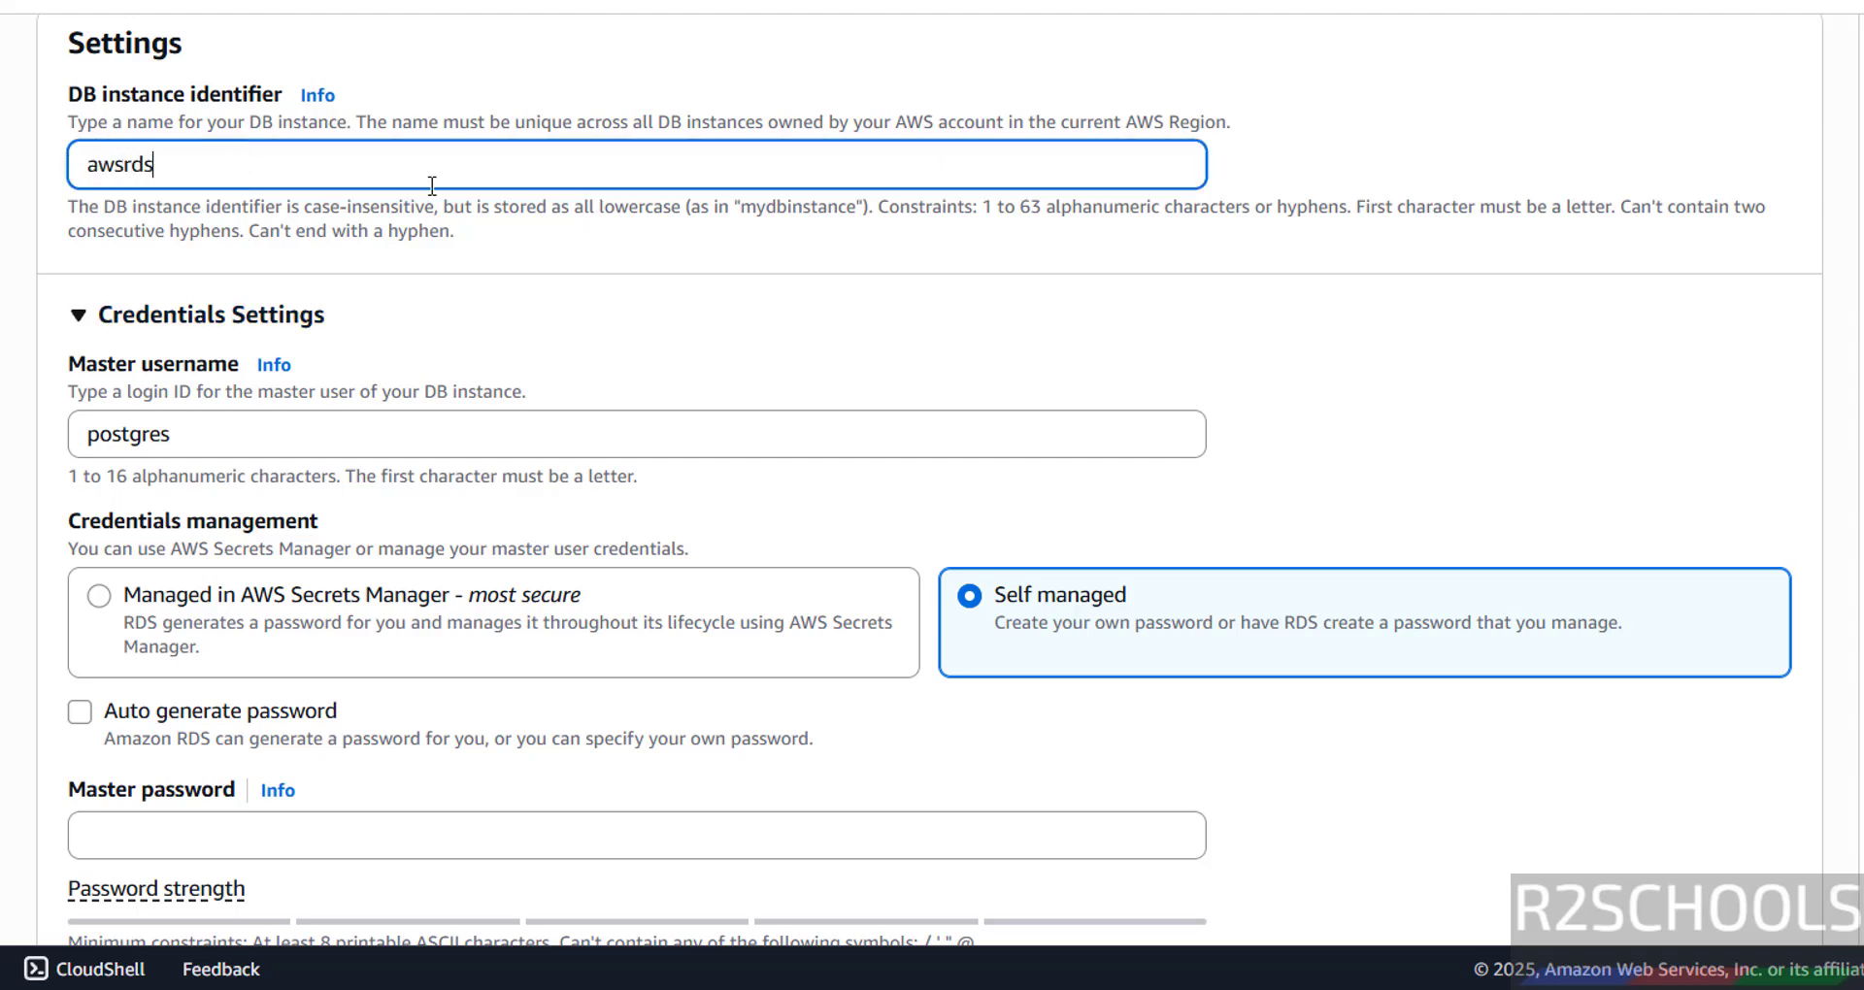
{"action": "type", "text": "pg175"}
- Review the master username postgres and its naming rules
{"action": "scroll", "coordinate": [400, 365], "scroll_direction": "down", "scroll_amount": 1}
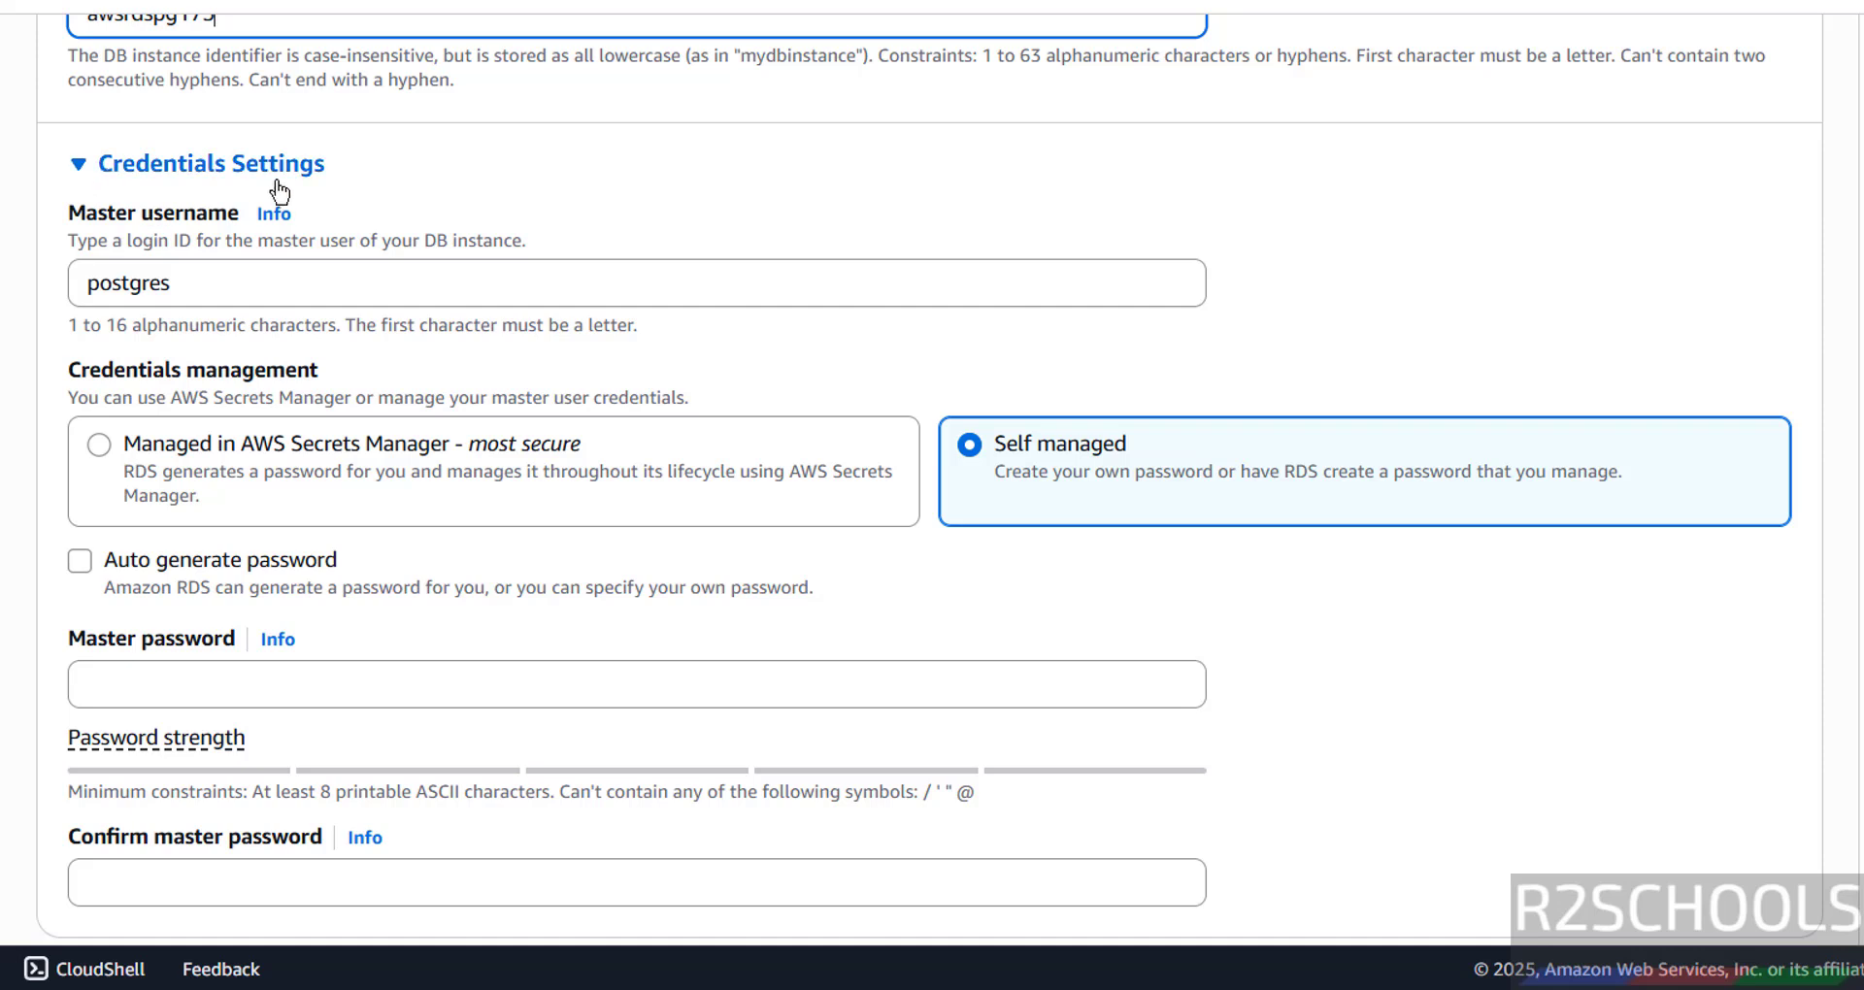
{"action": "double_click", "coordinate": [86, 285]}
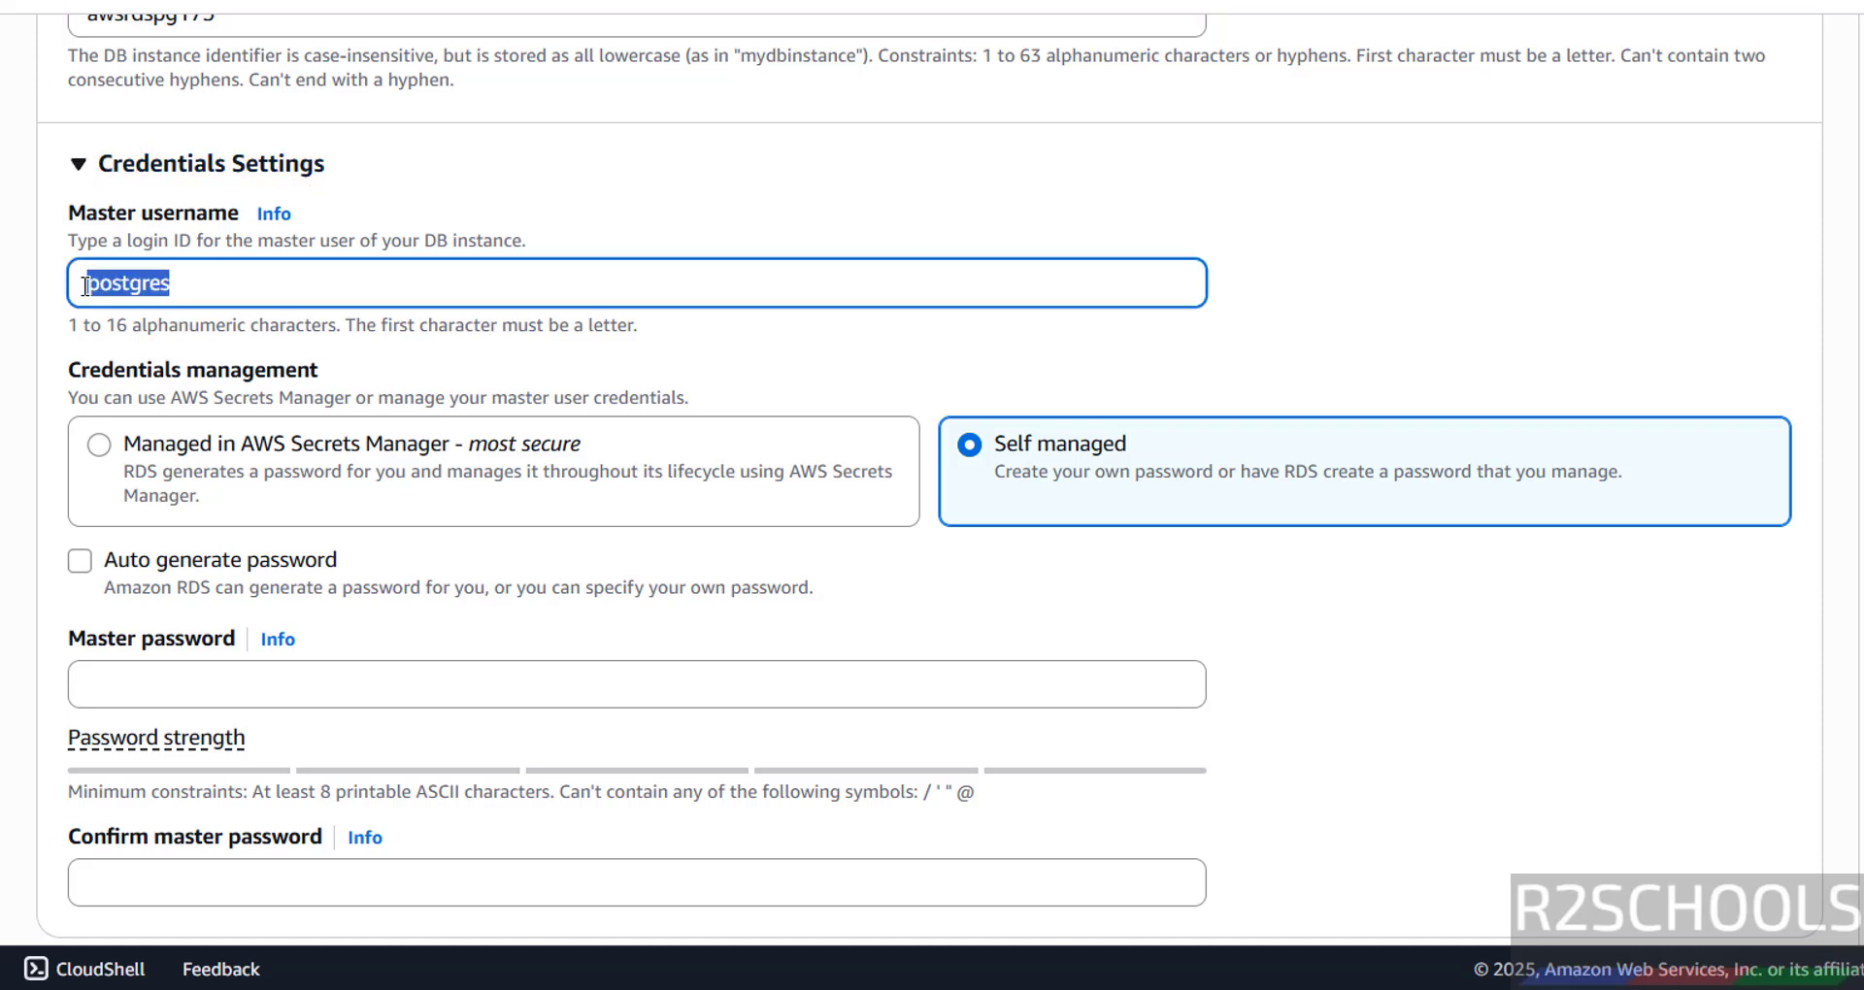
{"action": "left_click", "coordinate": [252, 290]}
{"action": "left_click_drag", "start_coordinate": [579, 277], "coordinate": [705, 333]}
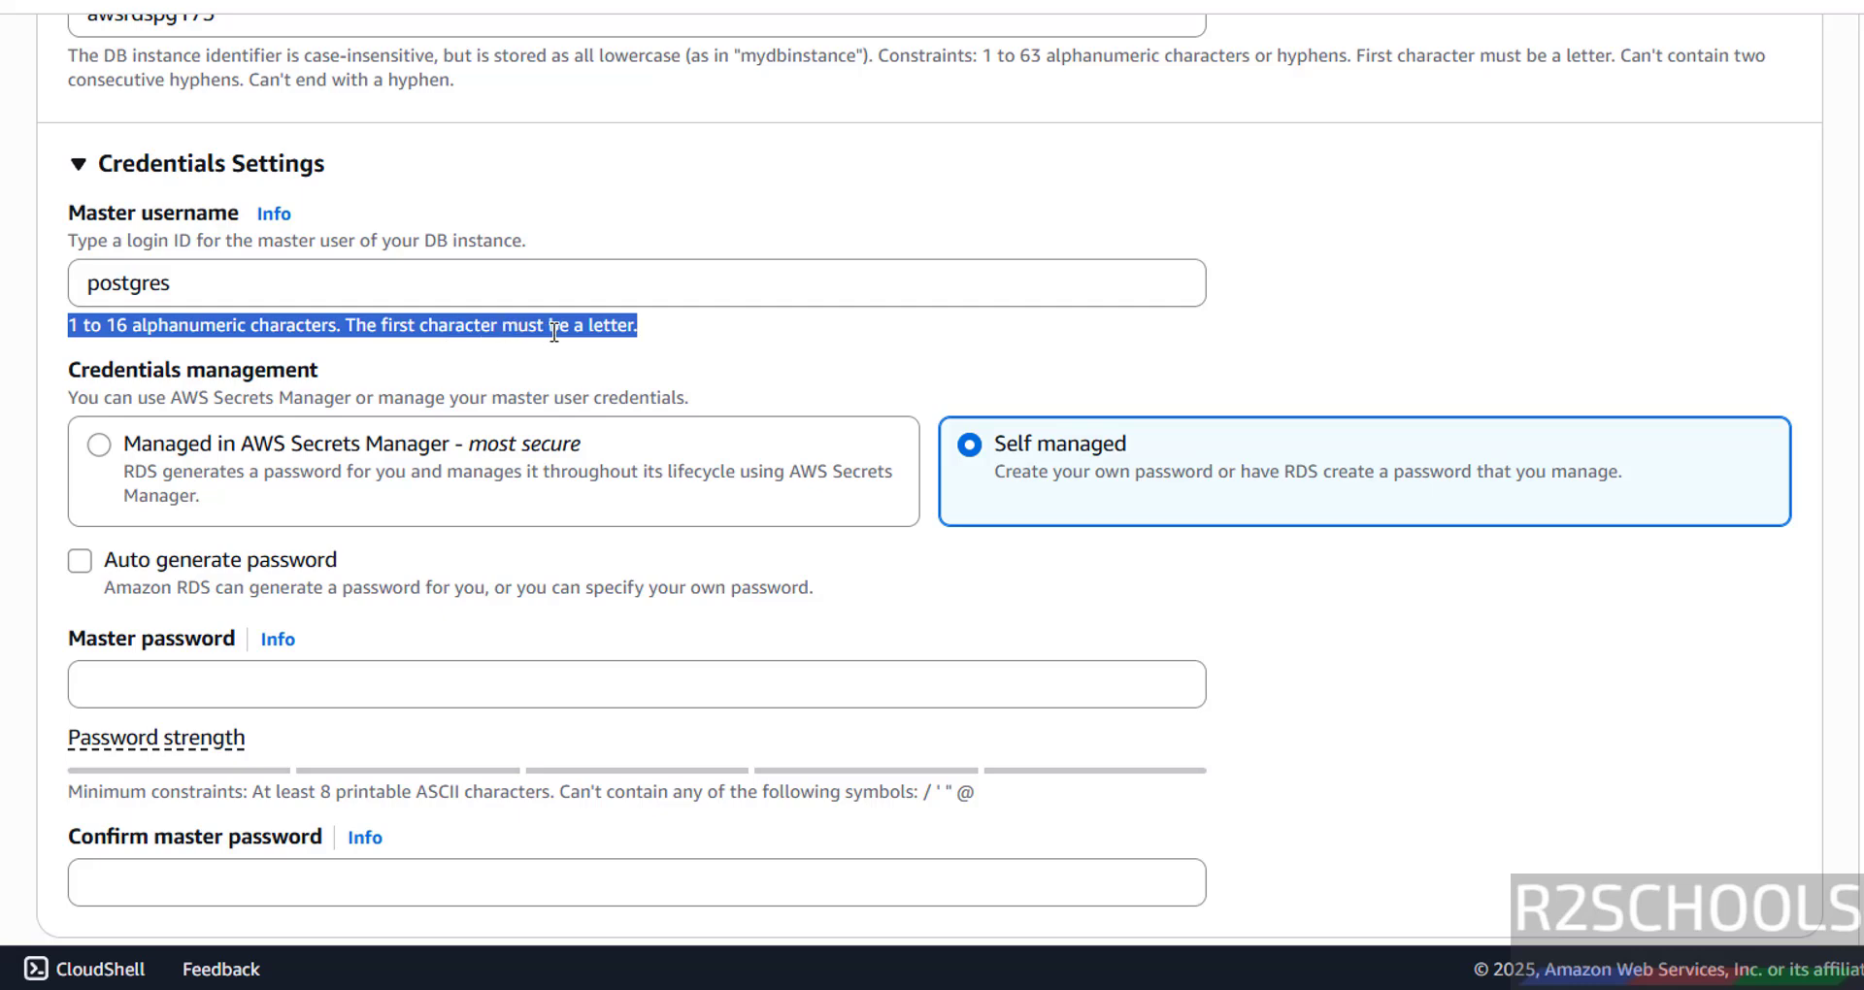
{"action": "left_click", "coordinate": [660, 340]}
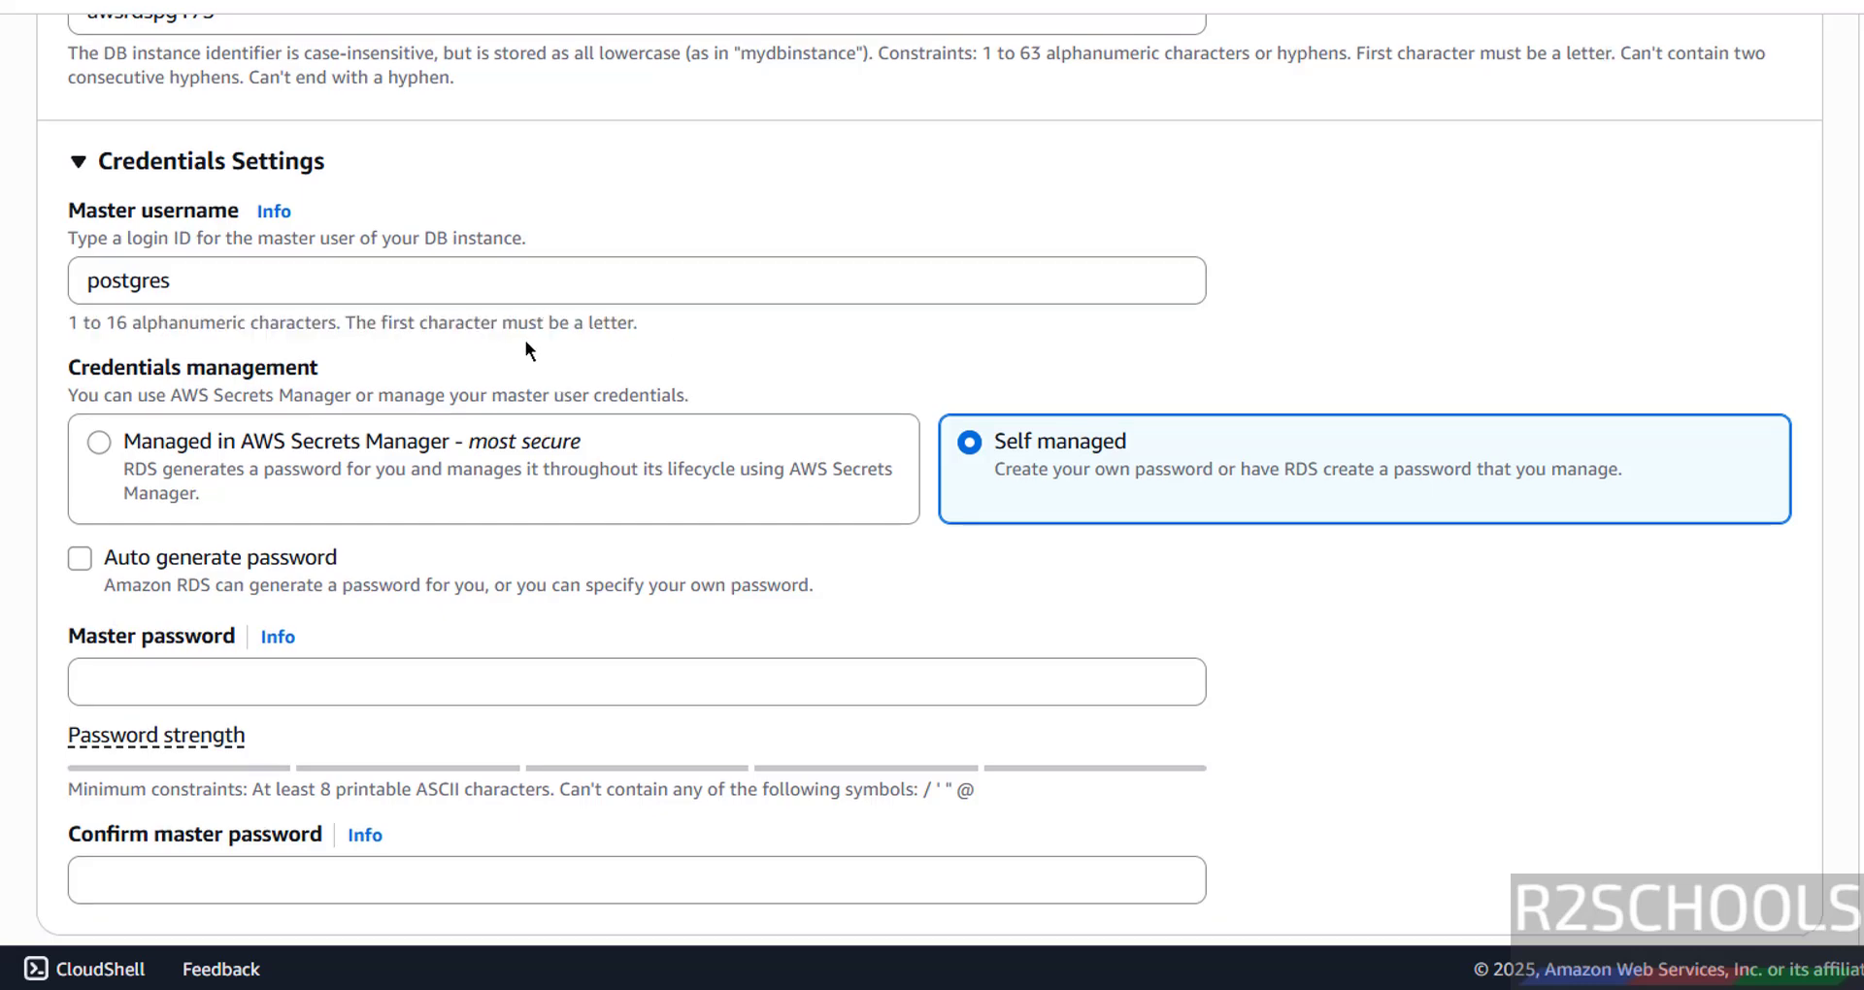
{"action": "scroll", "coordinate": [526, 346], "scroll_direction": "down", "scroll_amount": 3}
{"action": "scroll", "coordinate": [302, 172], "scroll_direction": "up", "scroll_amount": 2}
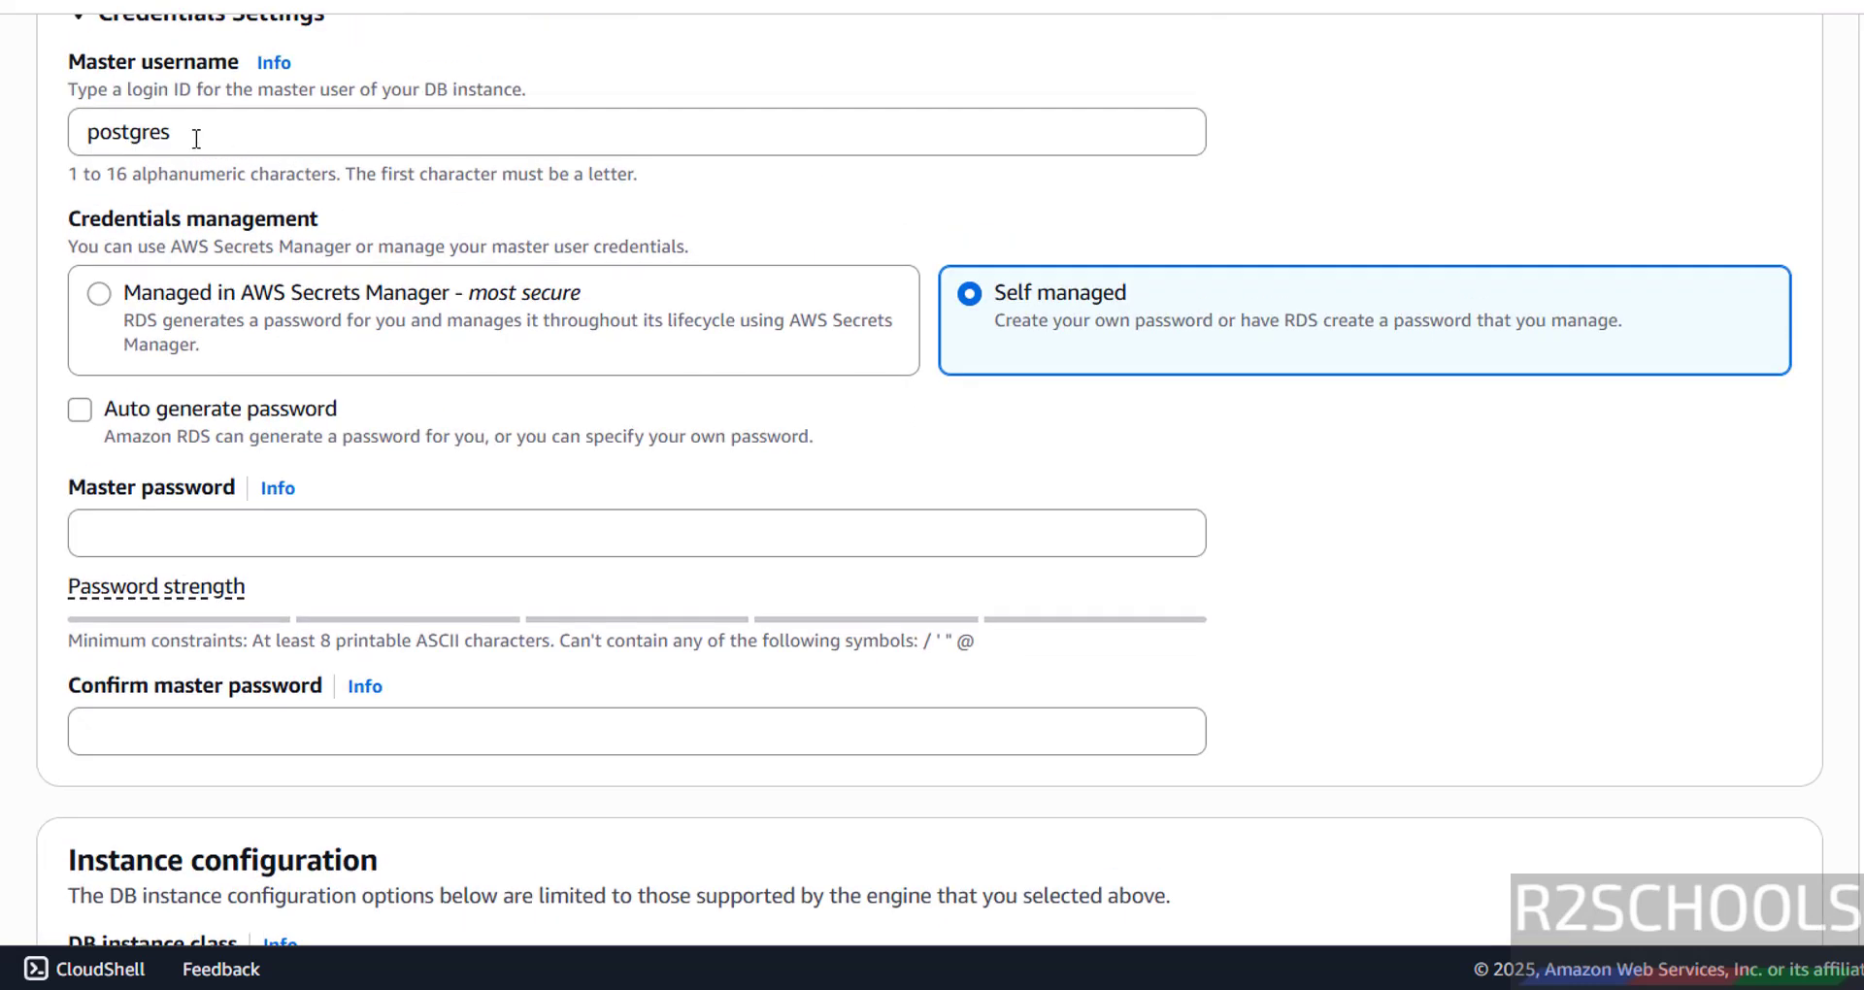
{"action": "left_click_drag", "start_coordinate": [195, 135], "coordinate": [79, 136]}
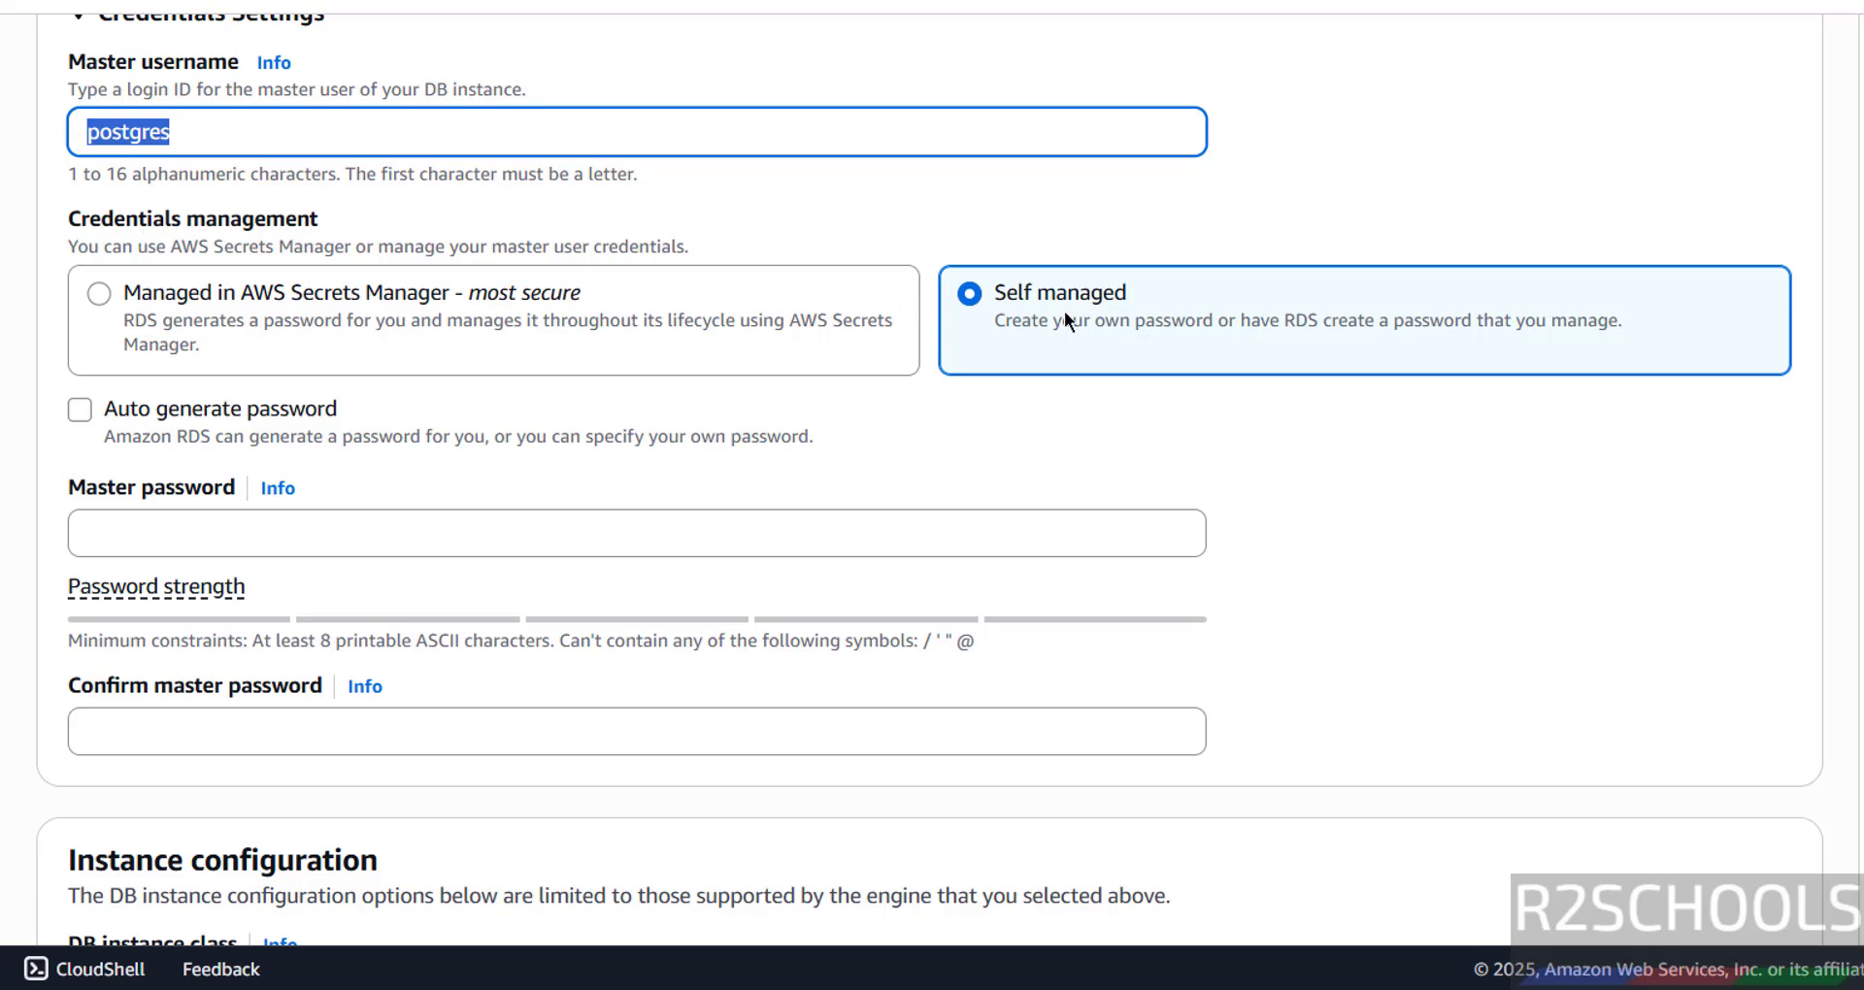
- Choose Self managed credentials with Auto generate password left off
{"action": "left_click", "coordinate": [271, 301]}
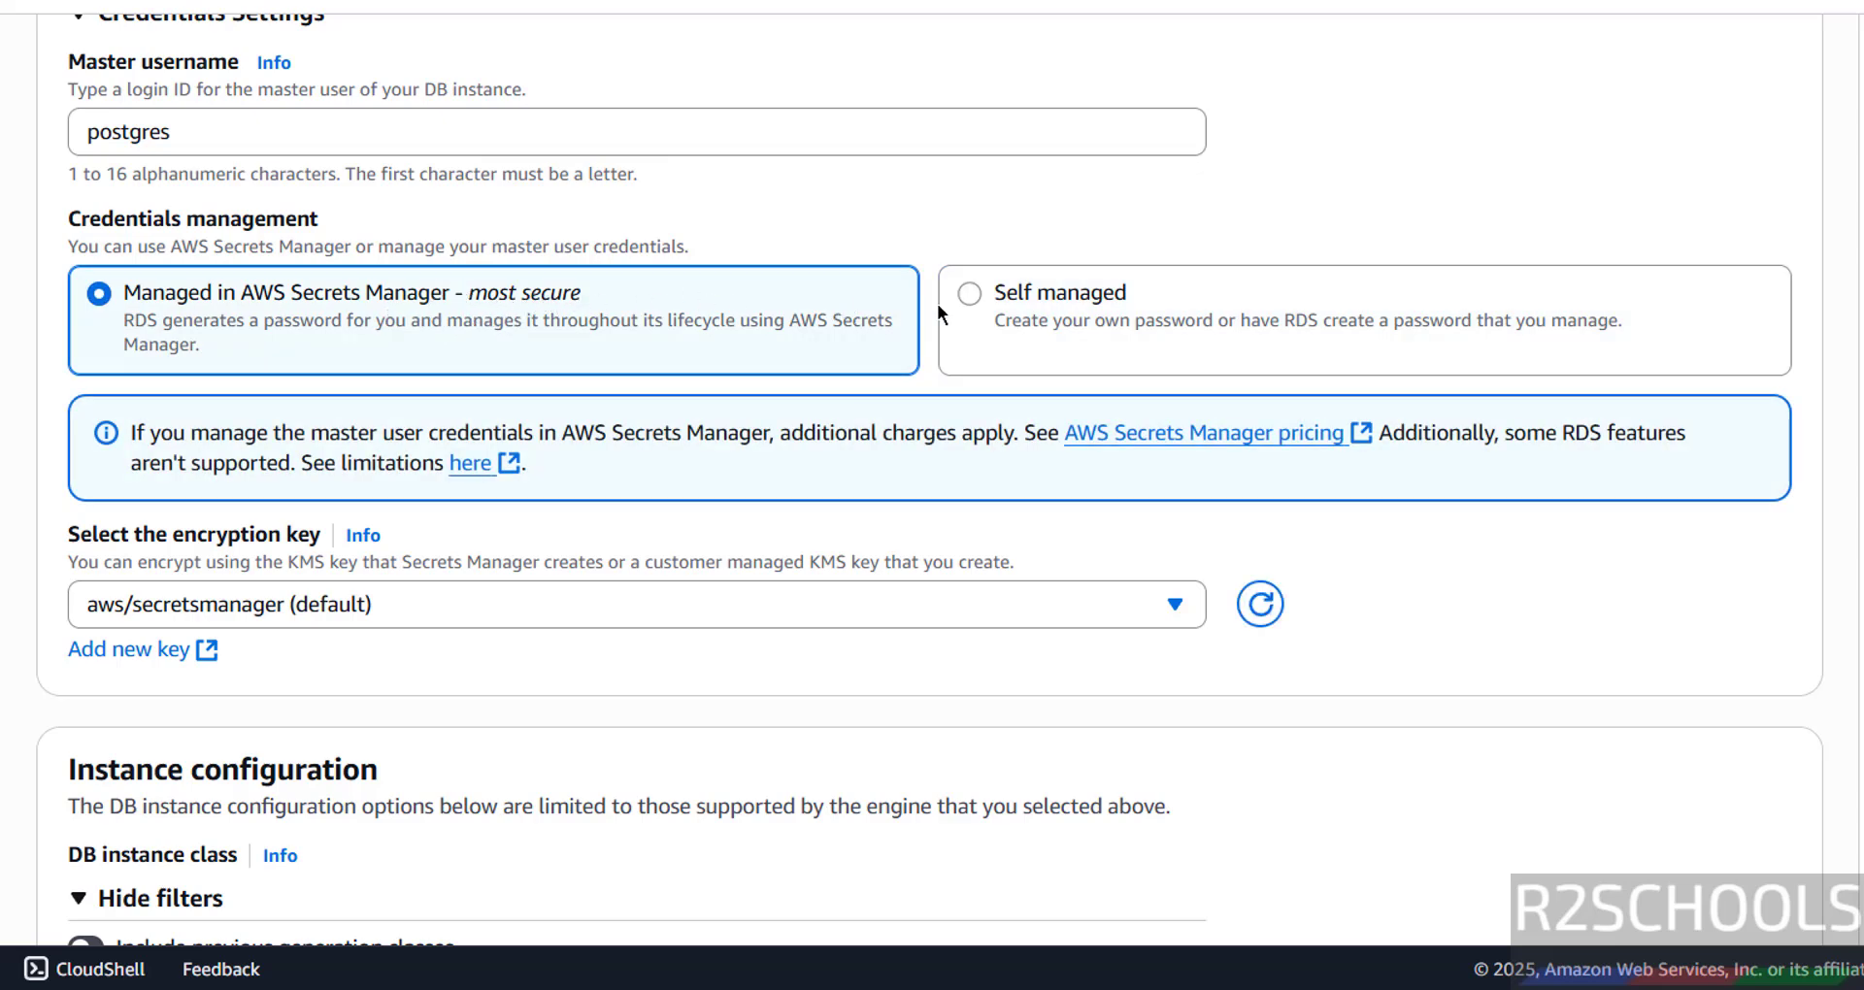
{"action": "left_click", "coordinate": [973, 293]}
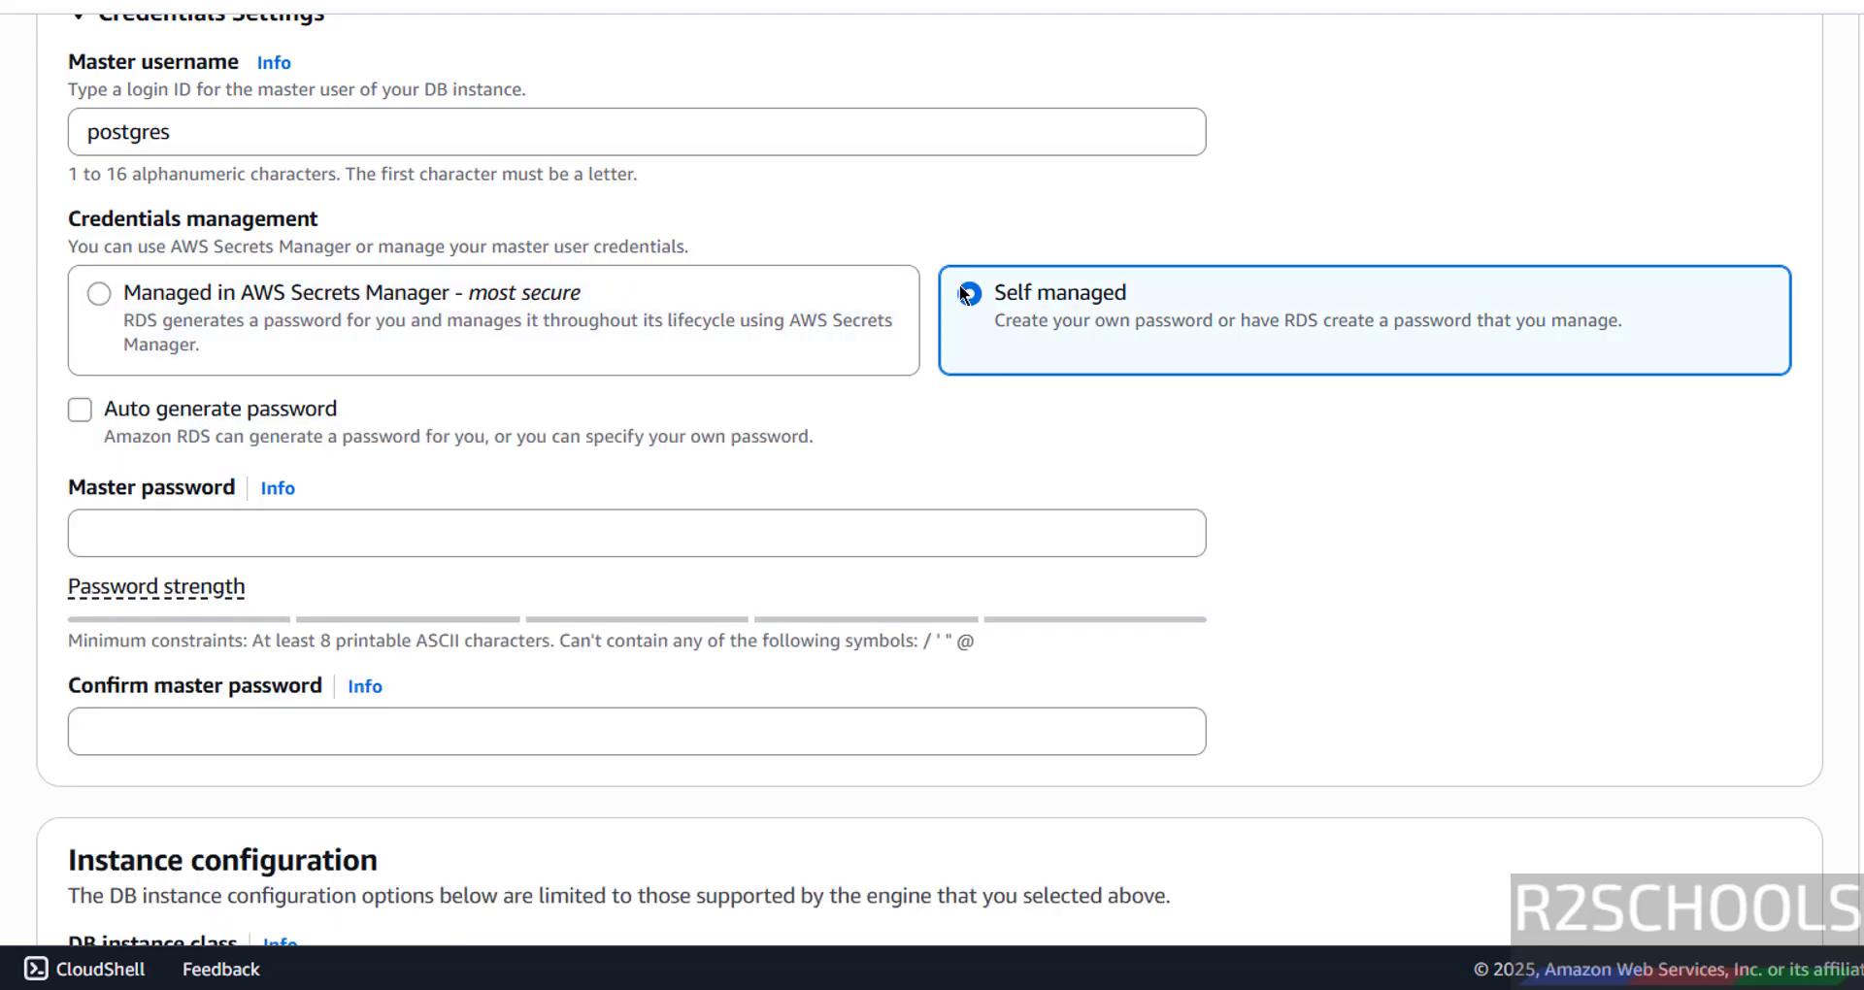
{"action": "left_click", "coordinate": [87, 415]}
{"action": "left_click", "coordinate": [87, 416]}
- Enter the master password and repeat it in the confirmation field
{"action": "left_click", "coordinate": [157, 542]}
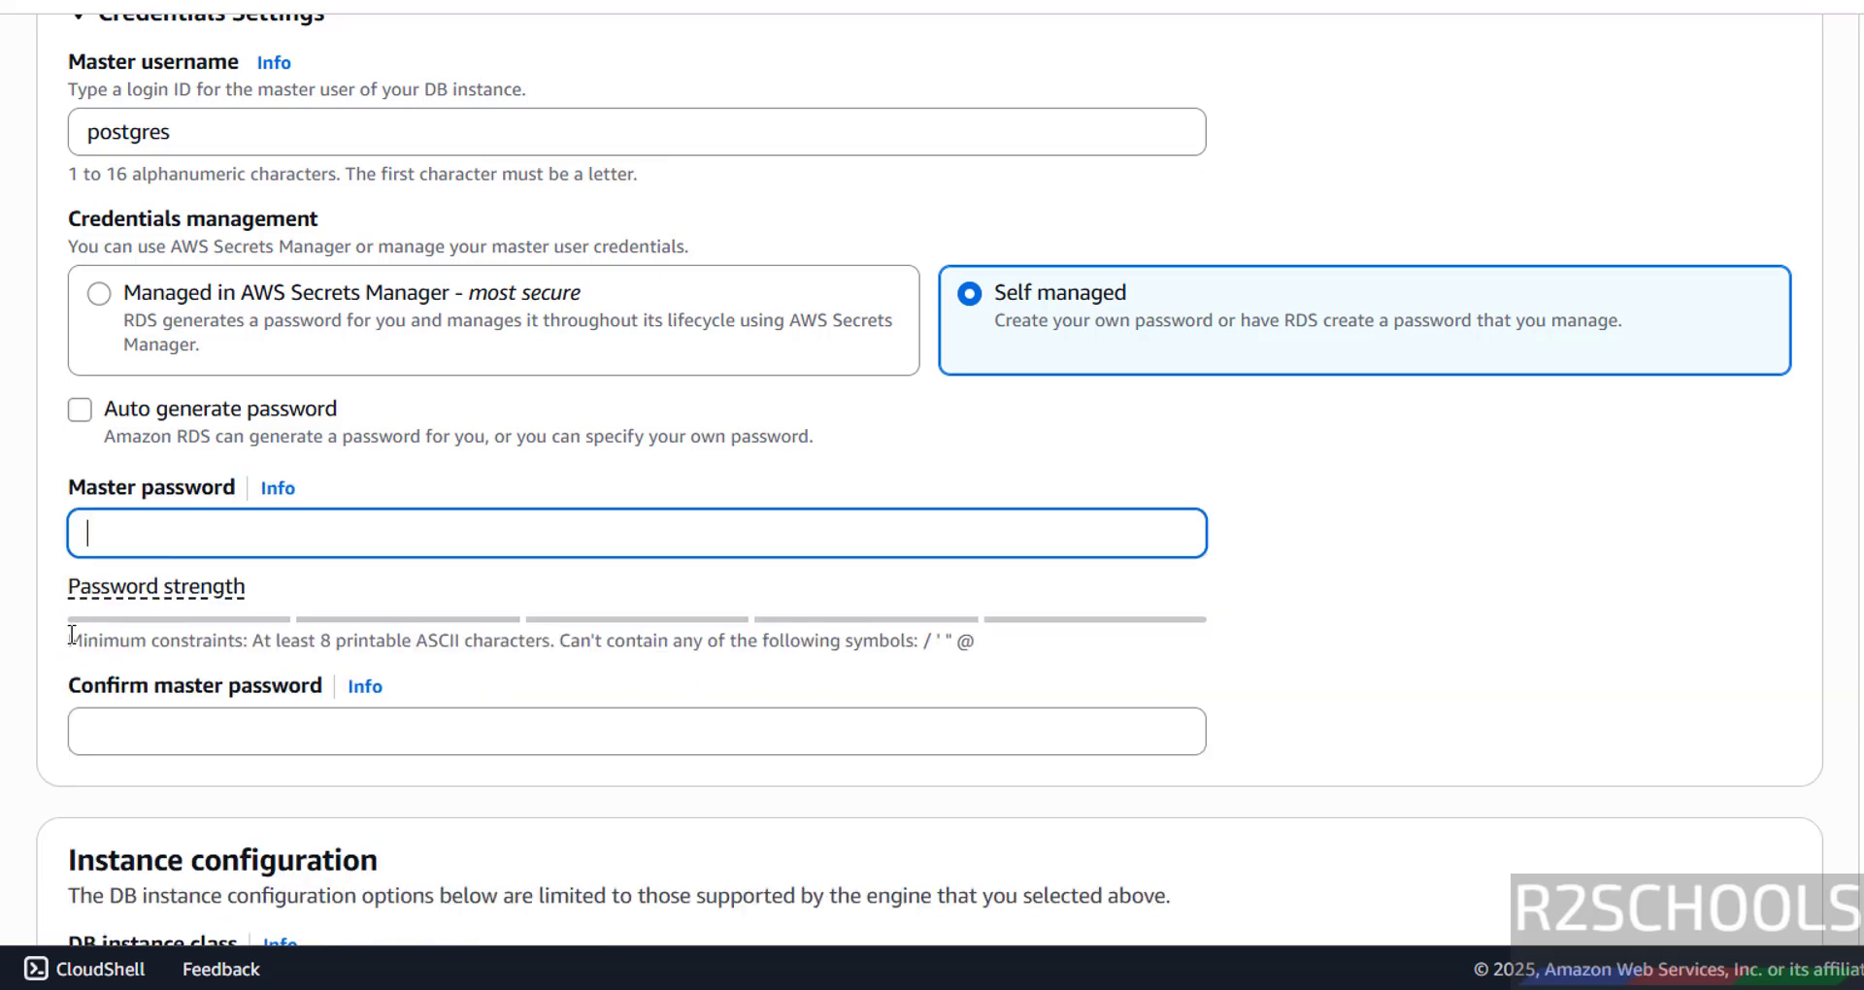
{"action": "left_click_drag", "start_coordinate": [72, 644], "coordinate": [998, 657]}
{"action": "left_click", "coordinate": [475, 522]}
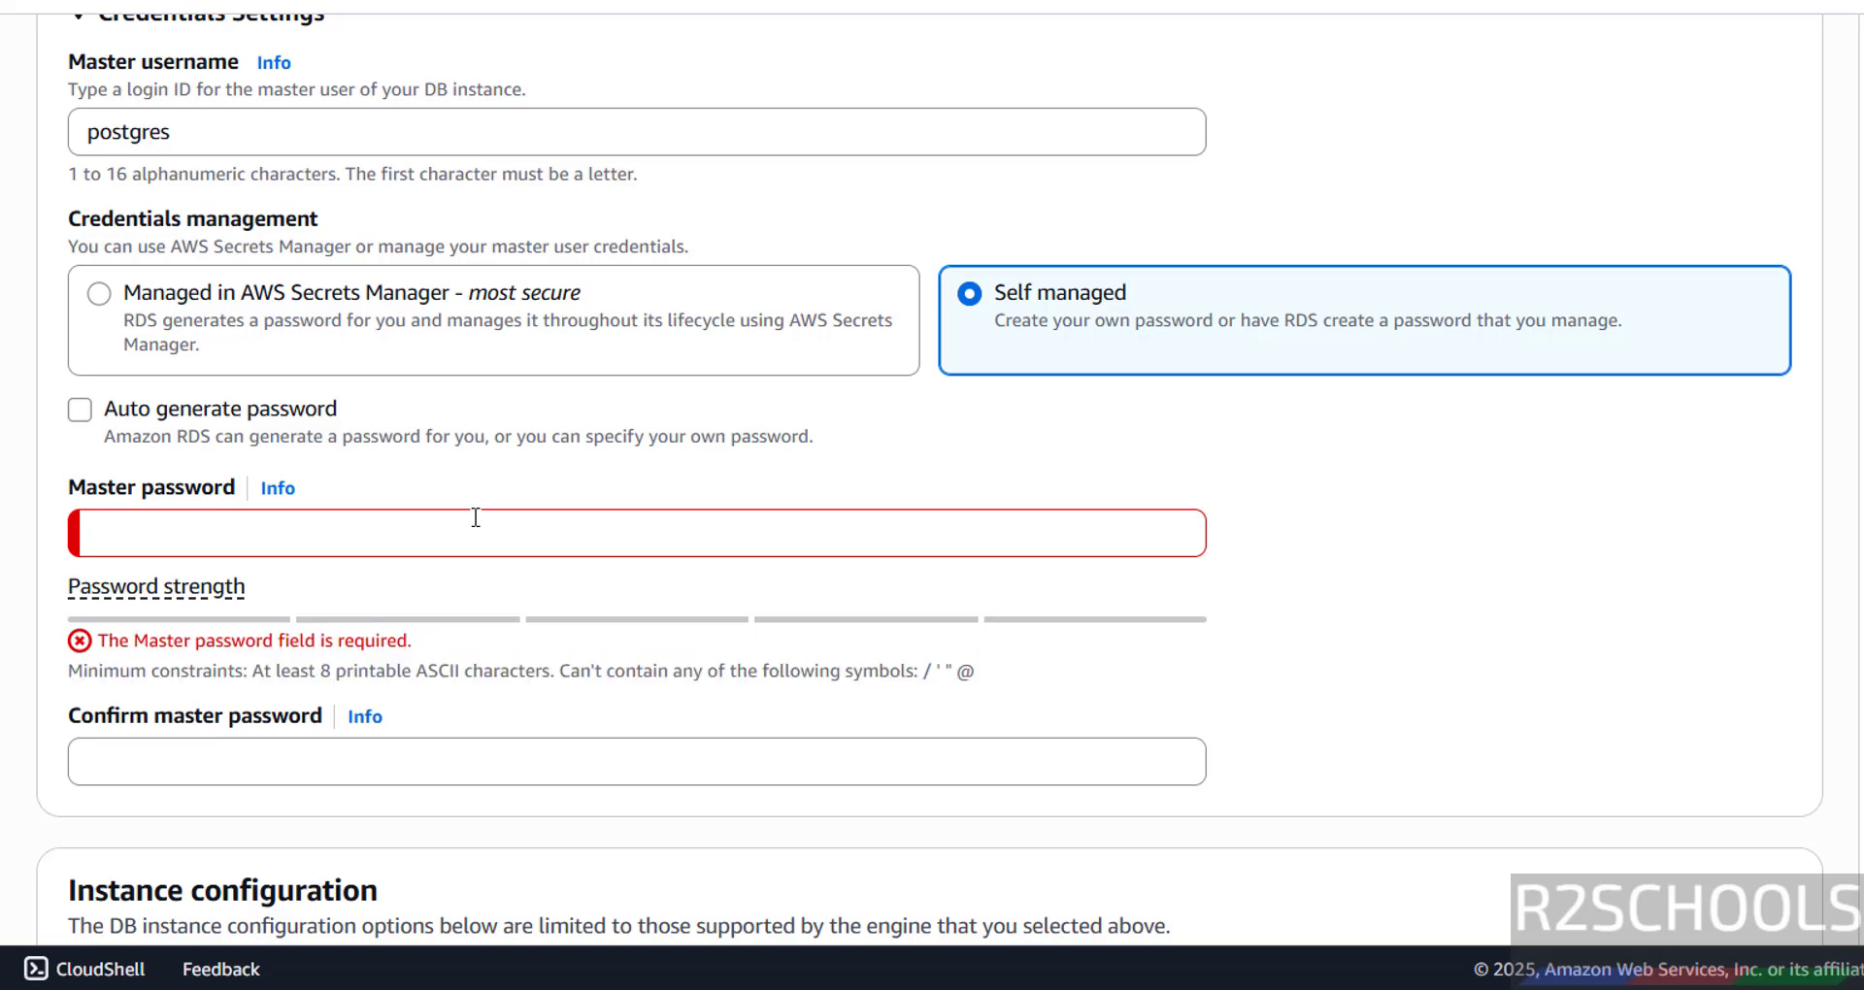
{"action": "type", "text": "pos"}
{"action": "key", "text": "BackSpace"}
{"action": "key", "text": "BackSpace"}
{"action": "key", "text": "BackSpace"}
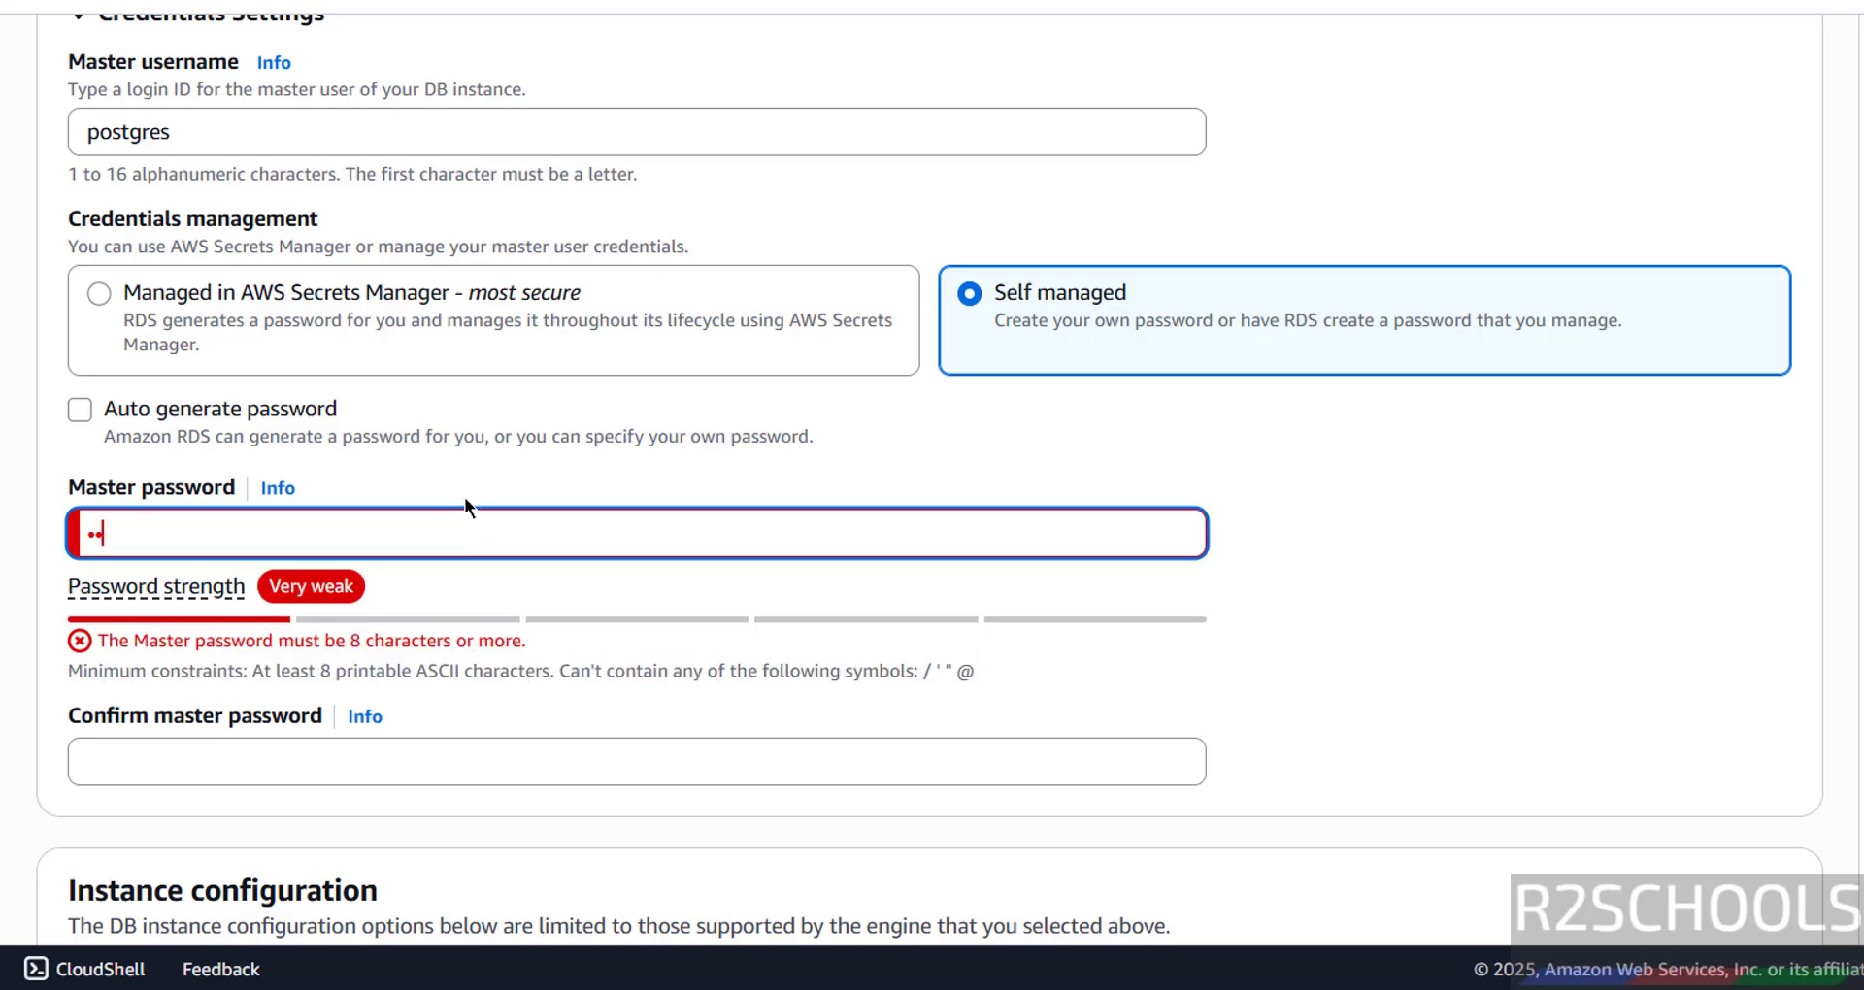
{"action": "type", "text": "postgres1"}
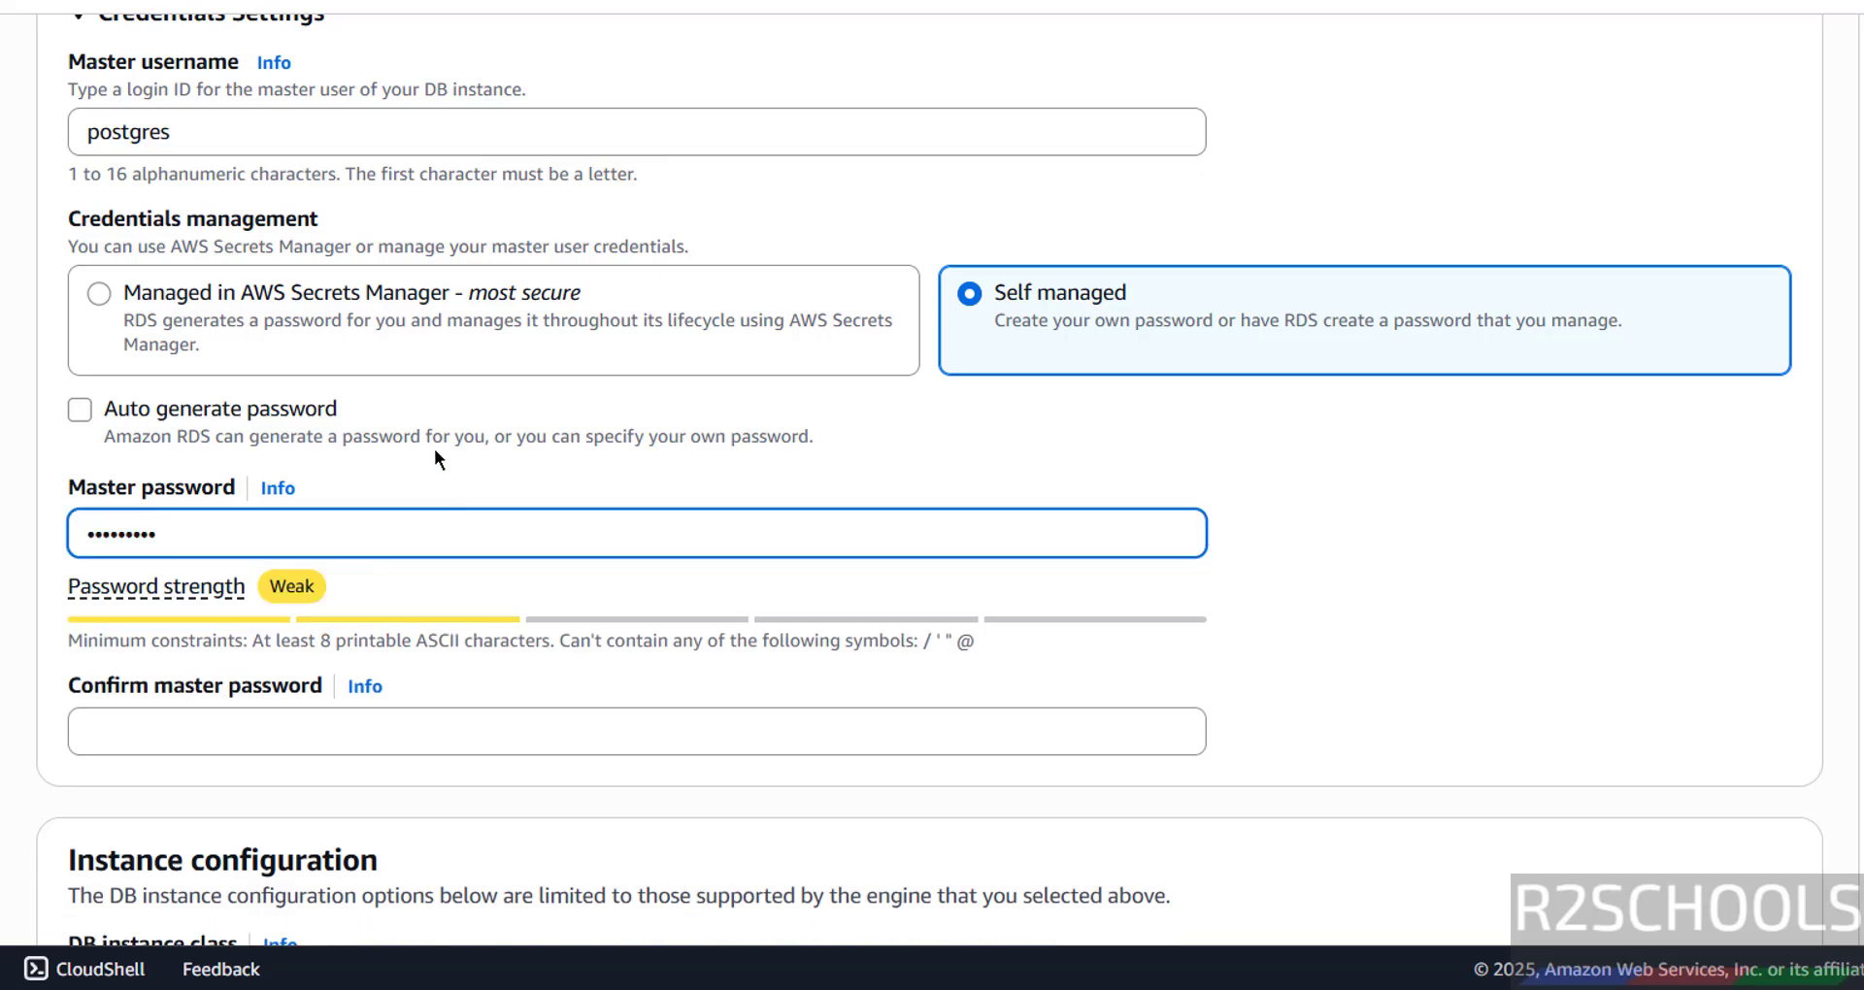
{"action": "scroll", "coordinate": [433, 448], "scroll_direction": "down", "scroll_amount": 2}
{"action": "left_click", "coordinate": [282, 588]}
{"action": "type", "text": "post"}
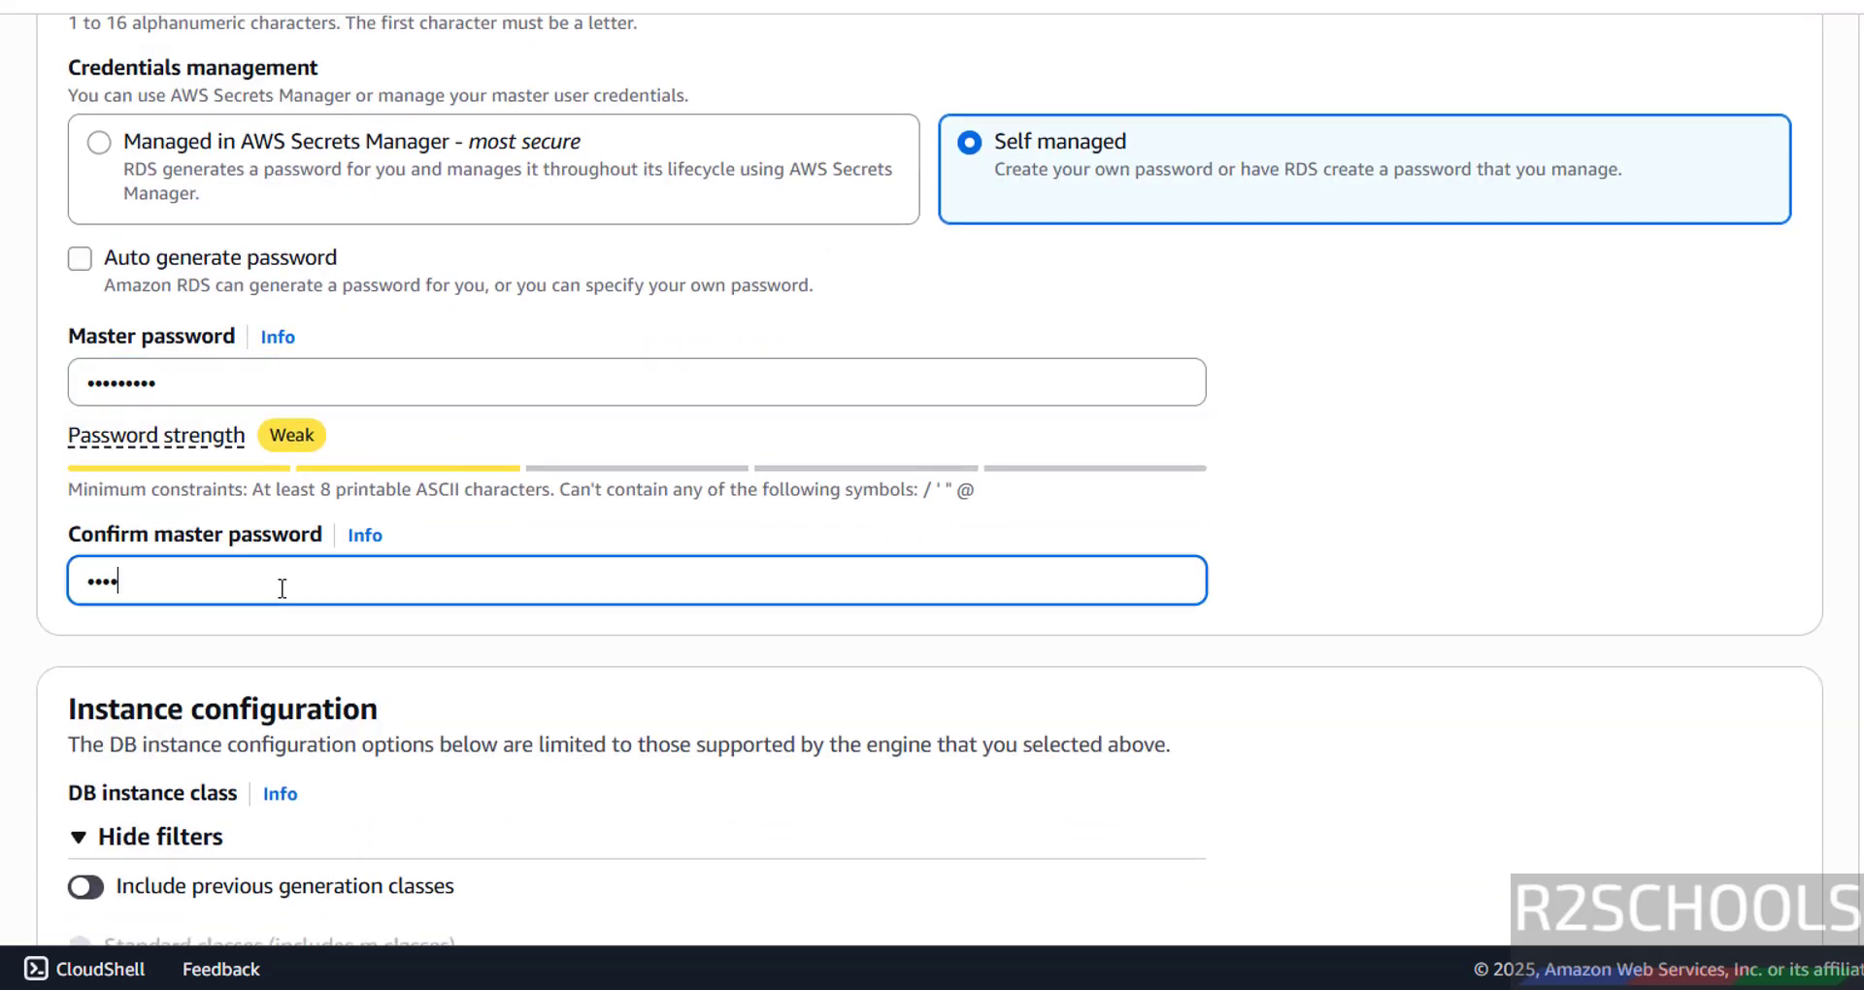
{"action": "type", "text": "gres1"}
{"action": "scroll", "coordinate": [479, 517], "scroll_direction": "down", "scroll_amount": 5}
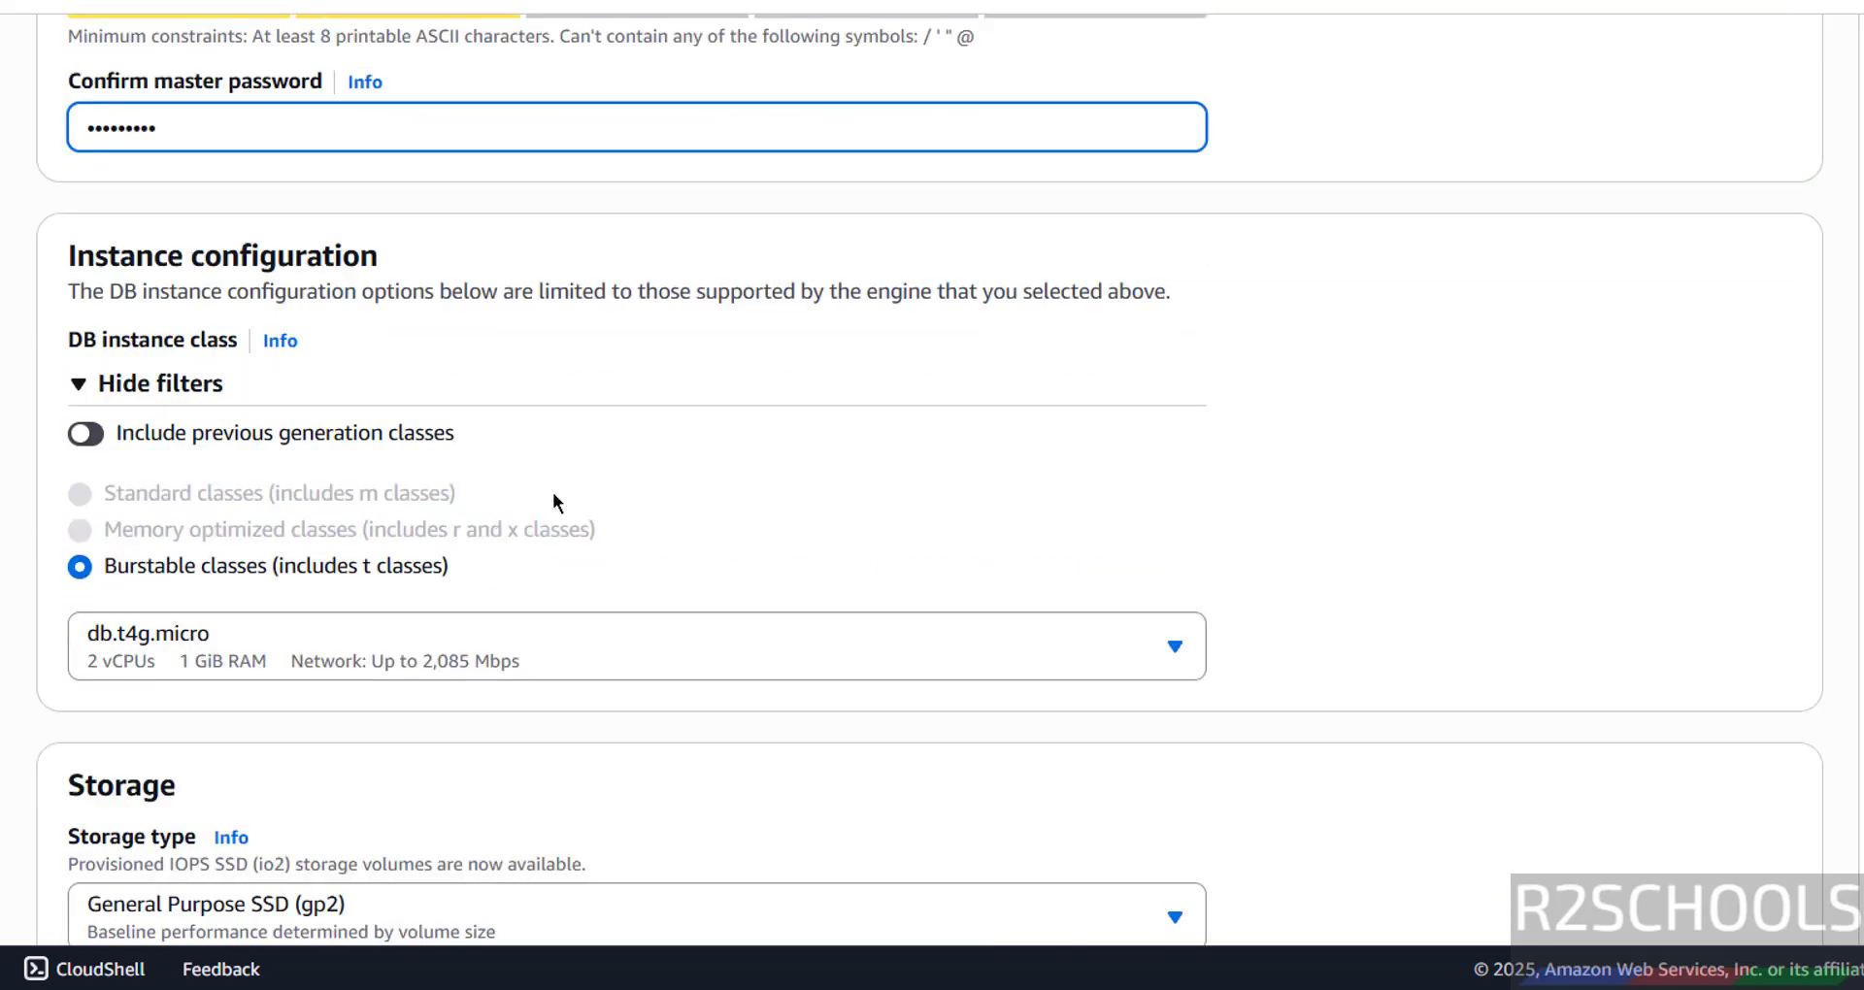
{"action": "scroll", "coordinate": [553, 497], "scroll_direction": "down", "scroll_amount": 3}
{"action": "scroll", "coordinate": [187, 362], "scroll_direction": "up", "scroll_amount": 2}
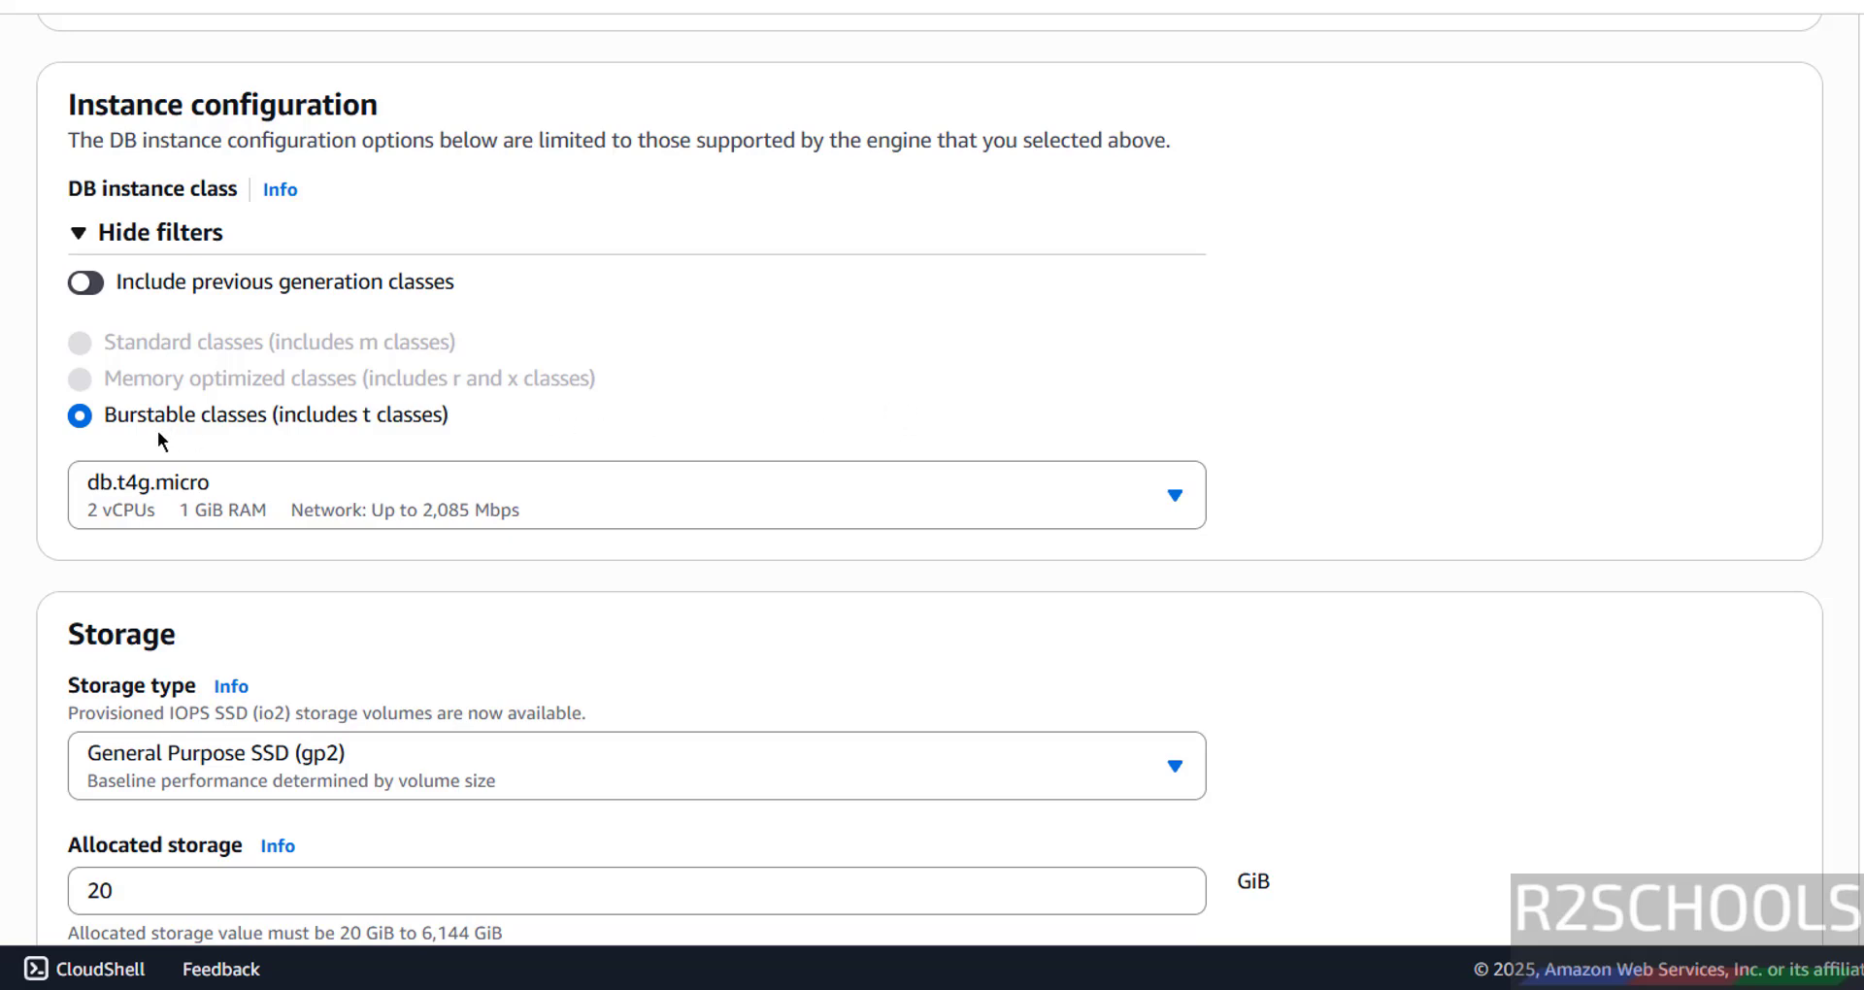
{"action": "left_click", "coordinate": [231, 495]}
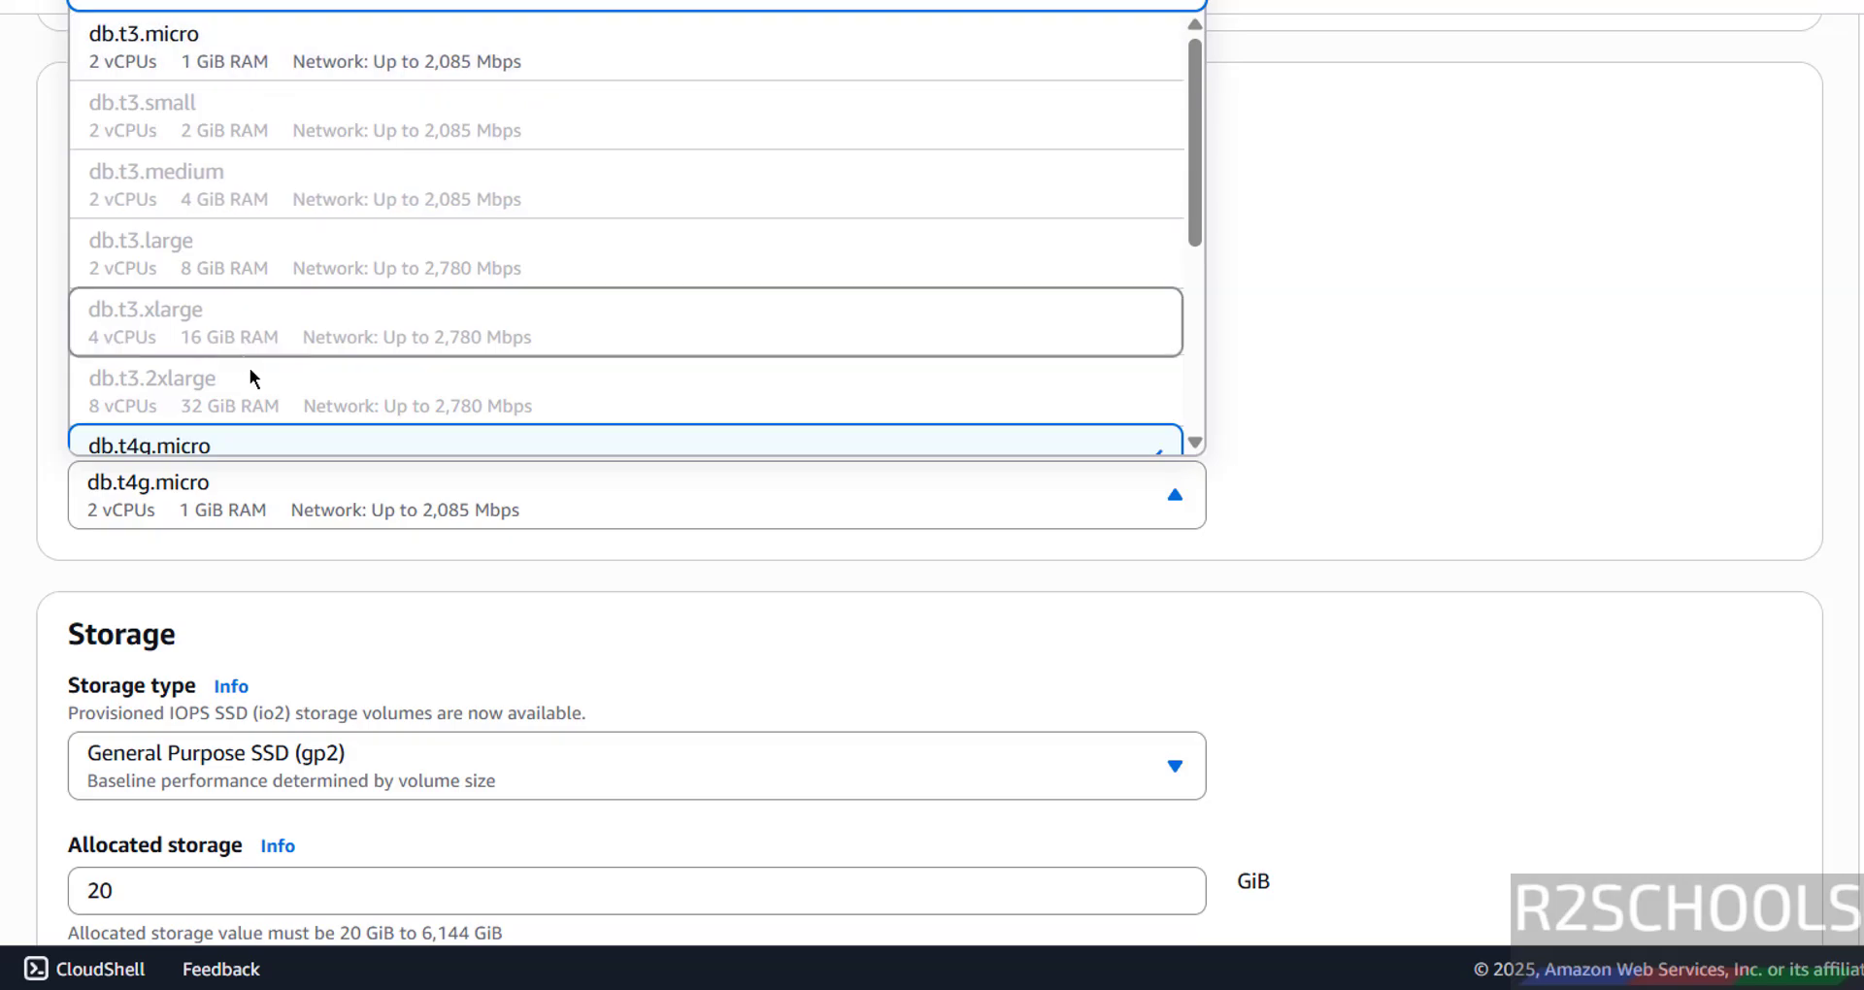
{"action": "scroll", "coordinate": [248, 368], "scroll_direction": "down", "scroll_amount": 4}
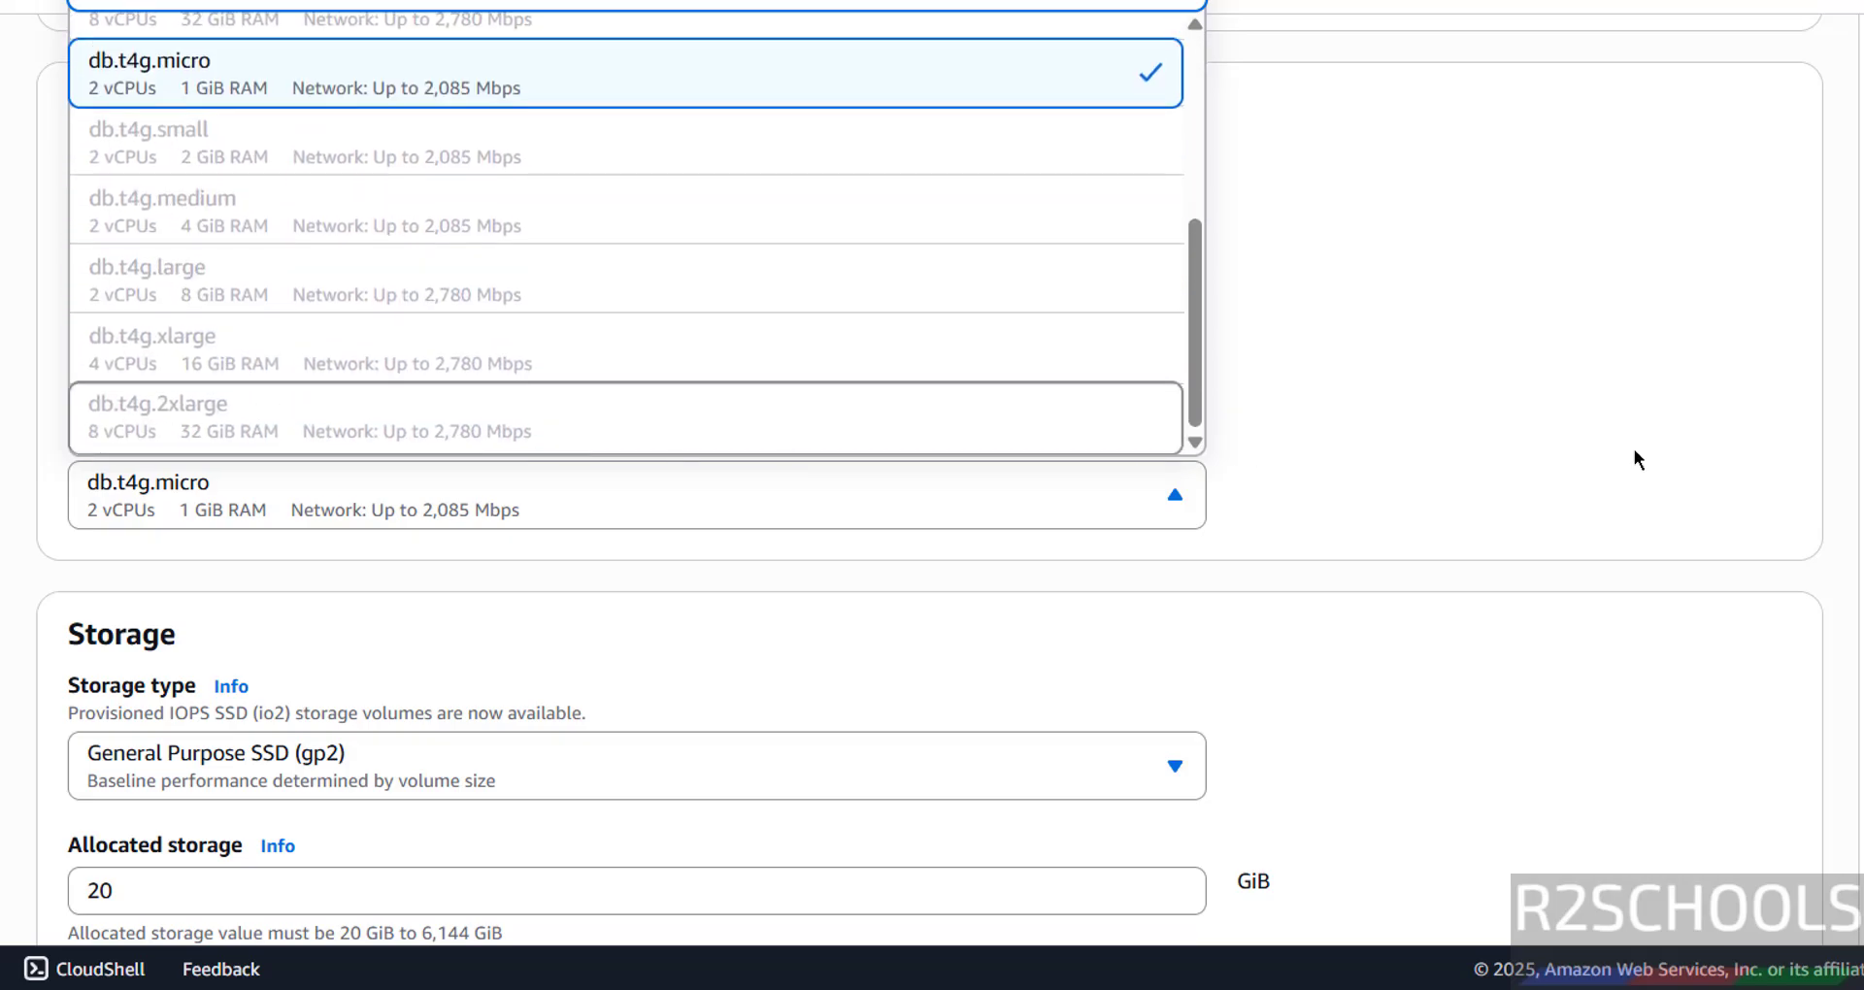
{"action": "left_click", "coordinate": [1610, 394]}
{"action": "scroll", "coordinate": [1407, 388], "scroll_direction": "up", "scroll_amount": 10}
{"action": "scroll", "coordinate": [1409, 377], "scroll_direction": "up", "scroll_amount": 10}
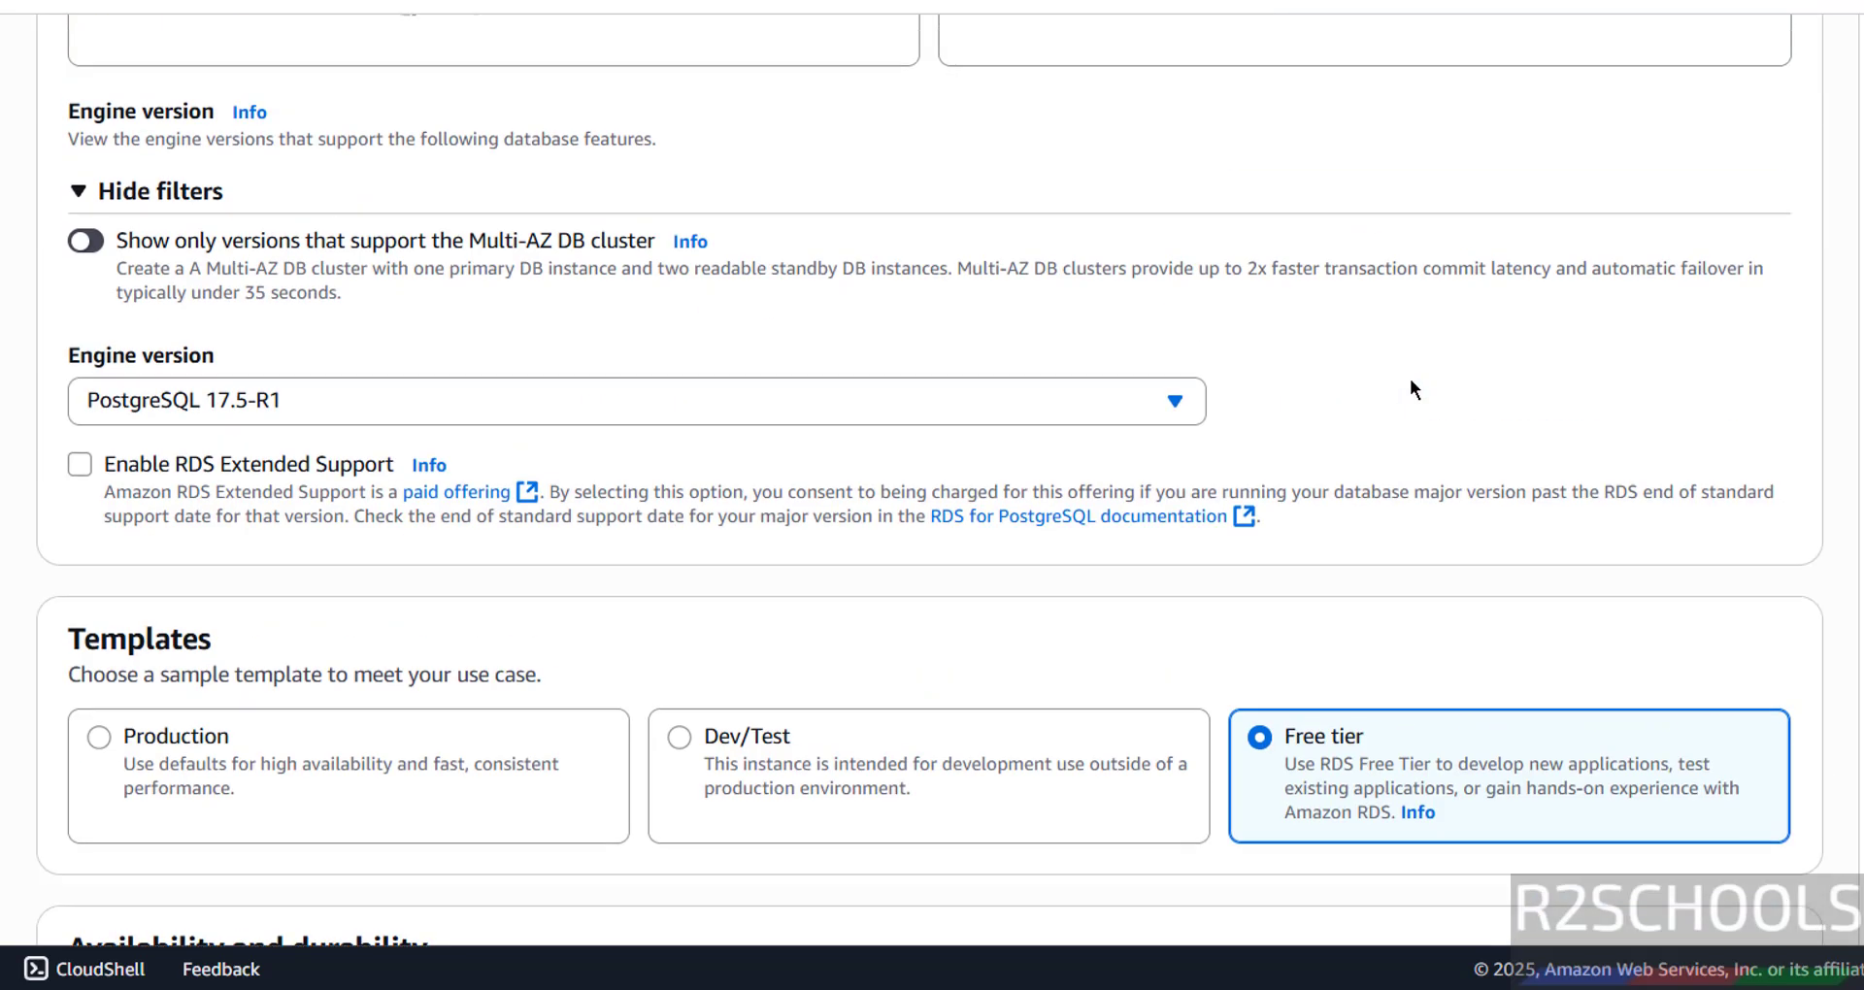
{"action": "scroll", "coordinate": [1412, 376], "scroll_direction": "down", "scroll_amount": 7}
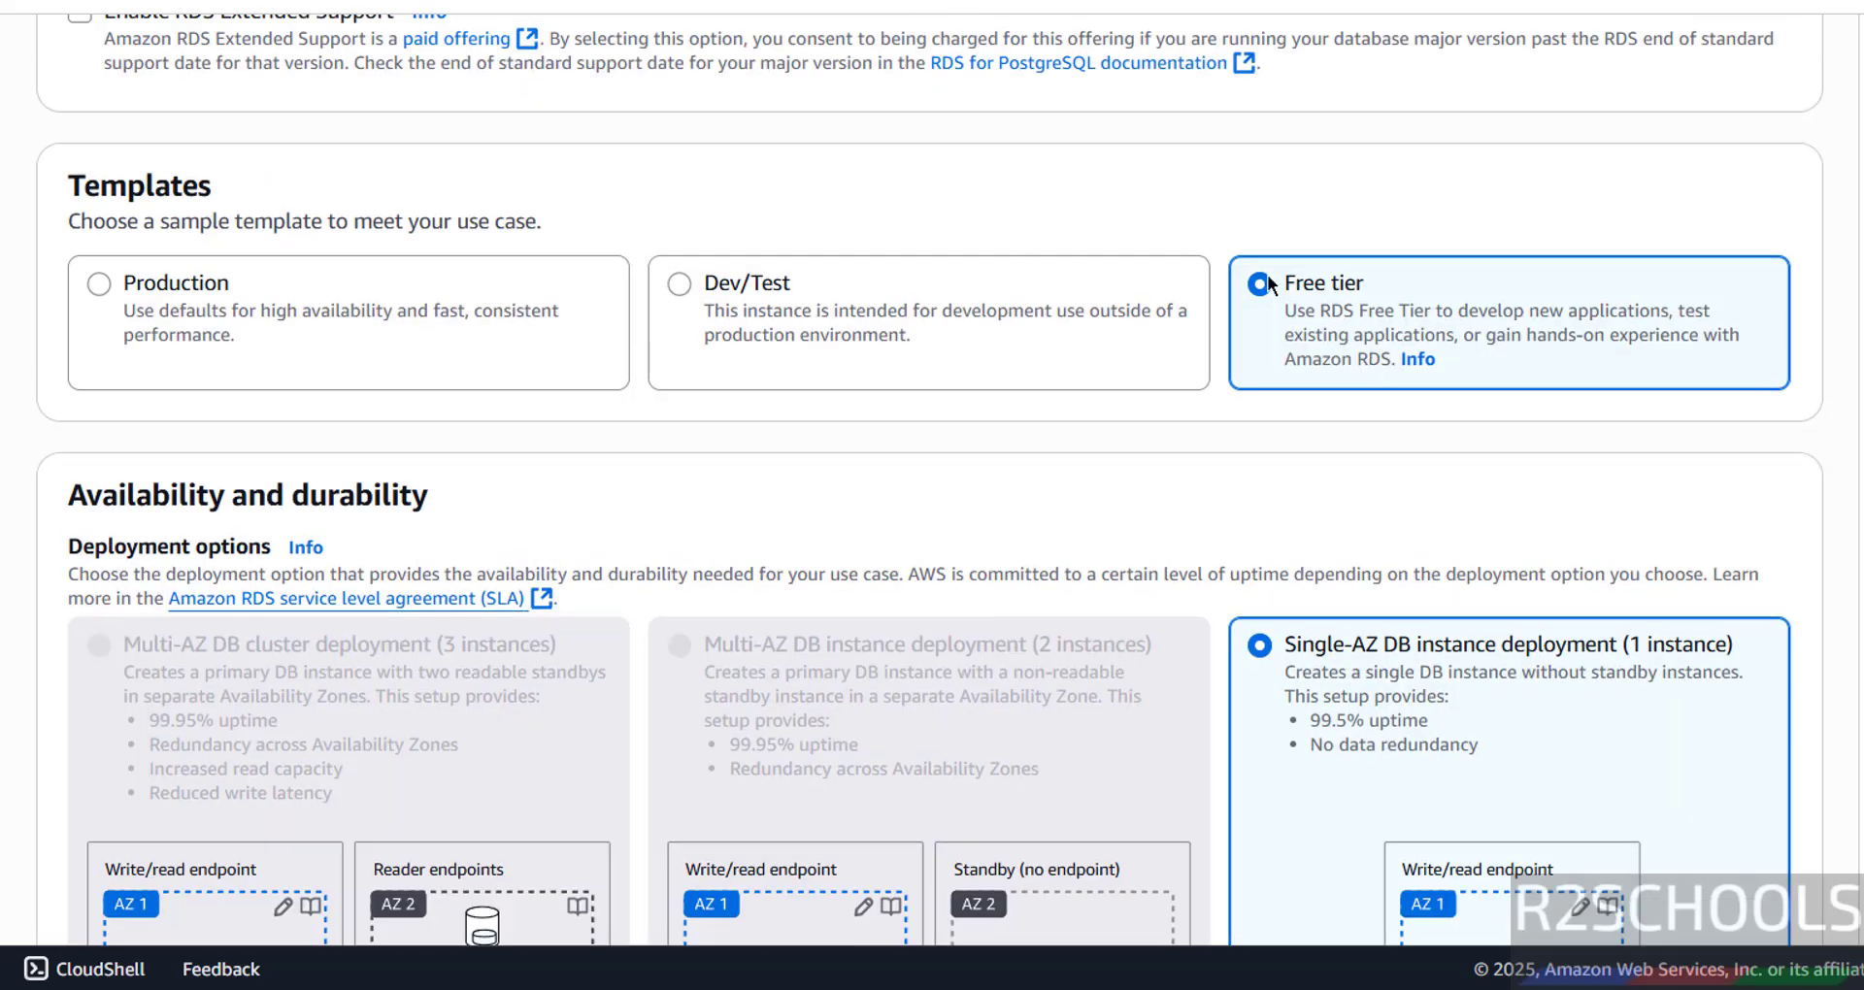
{"action": "scroll", "coordinate": [1237, 460], "scroll_direction": "down", "scroll_amount": 10}
{"action": "scroll", "coordinate": [1255, 477], "scroll_direction": "down", "scroll_amount": 12}
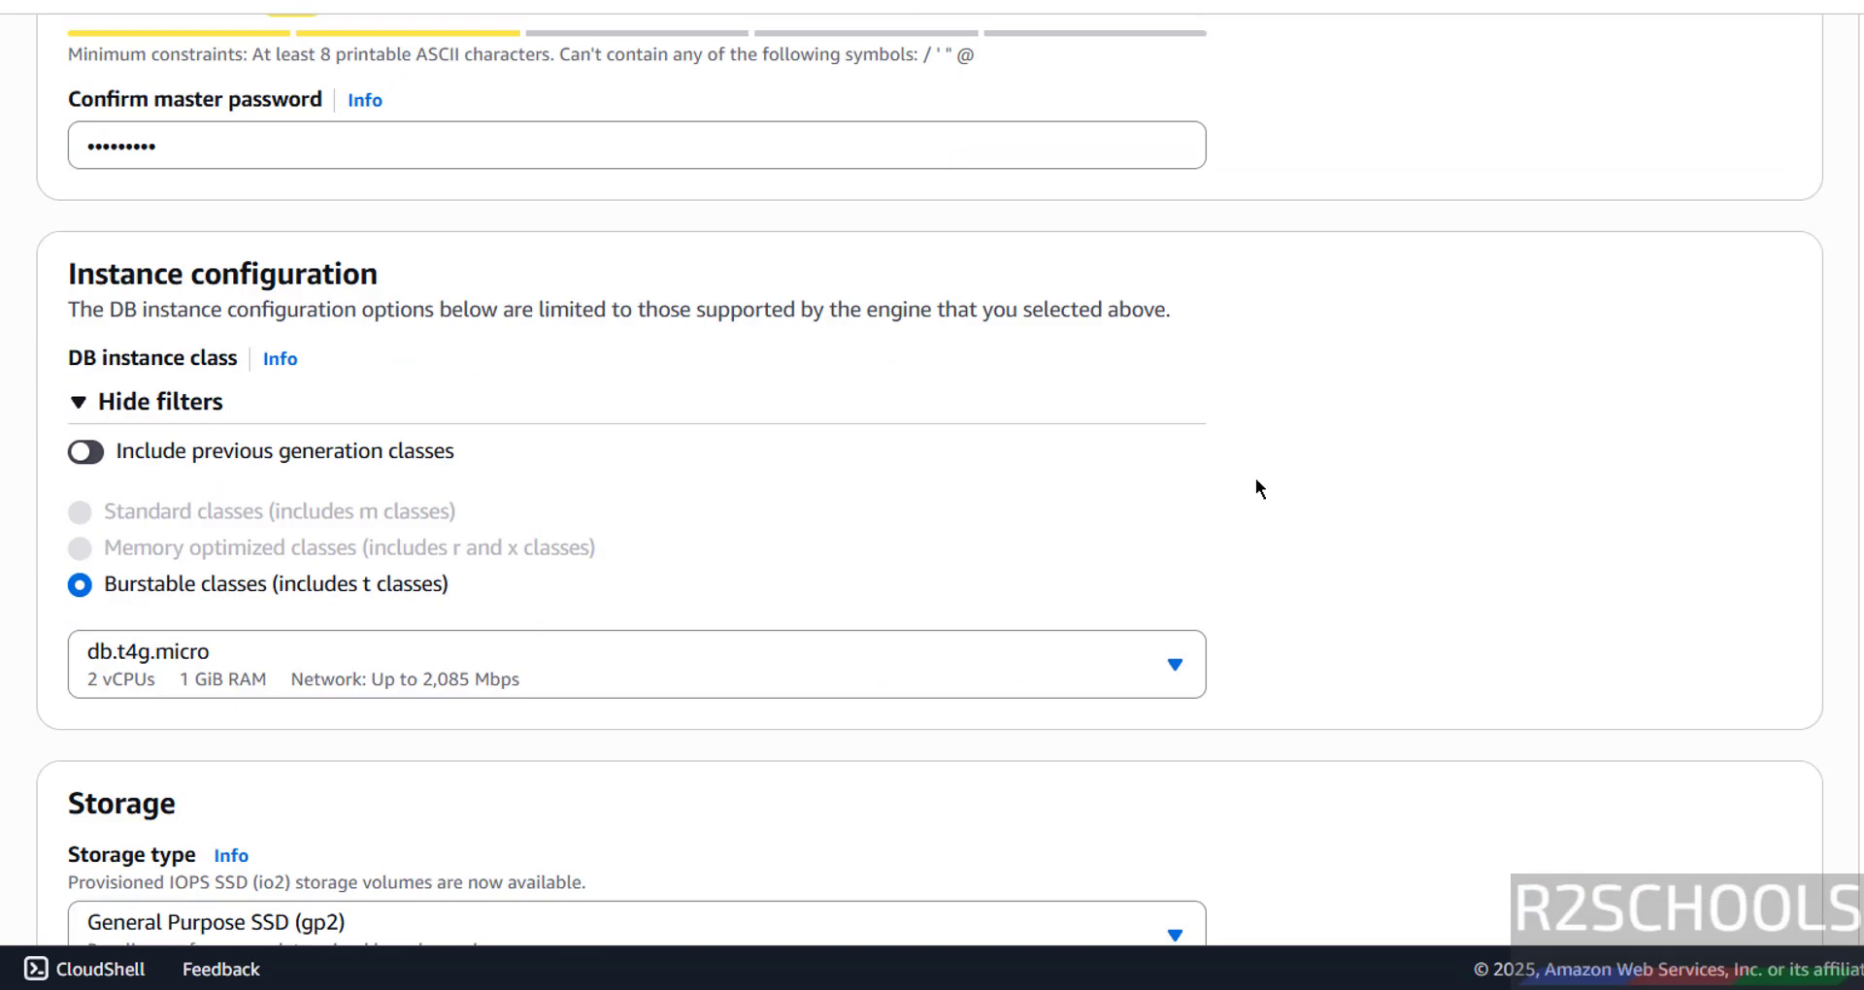
{"action": "left_click", "coordinate": [574, 313]}
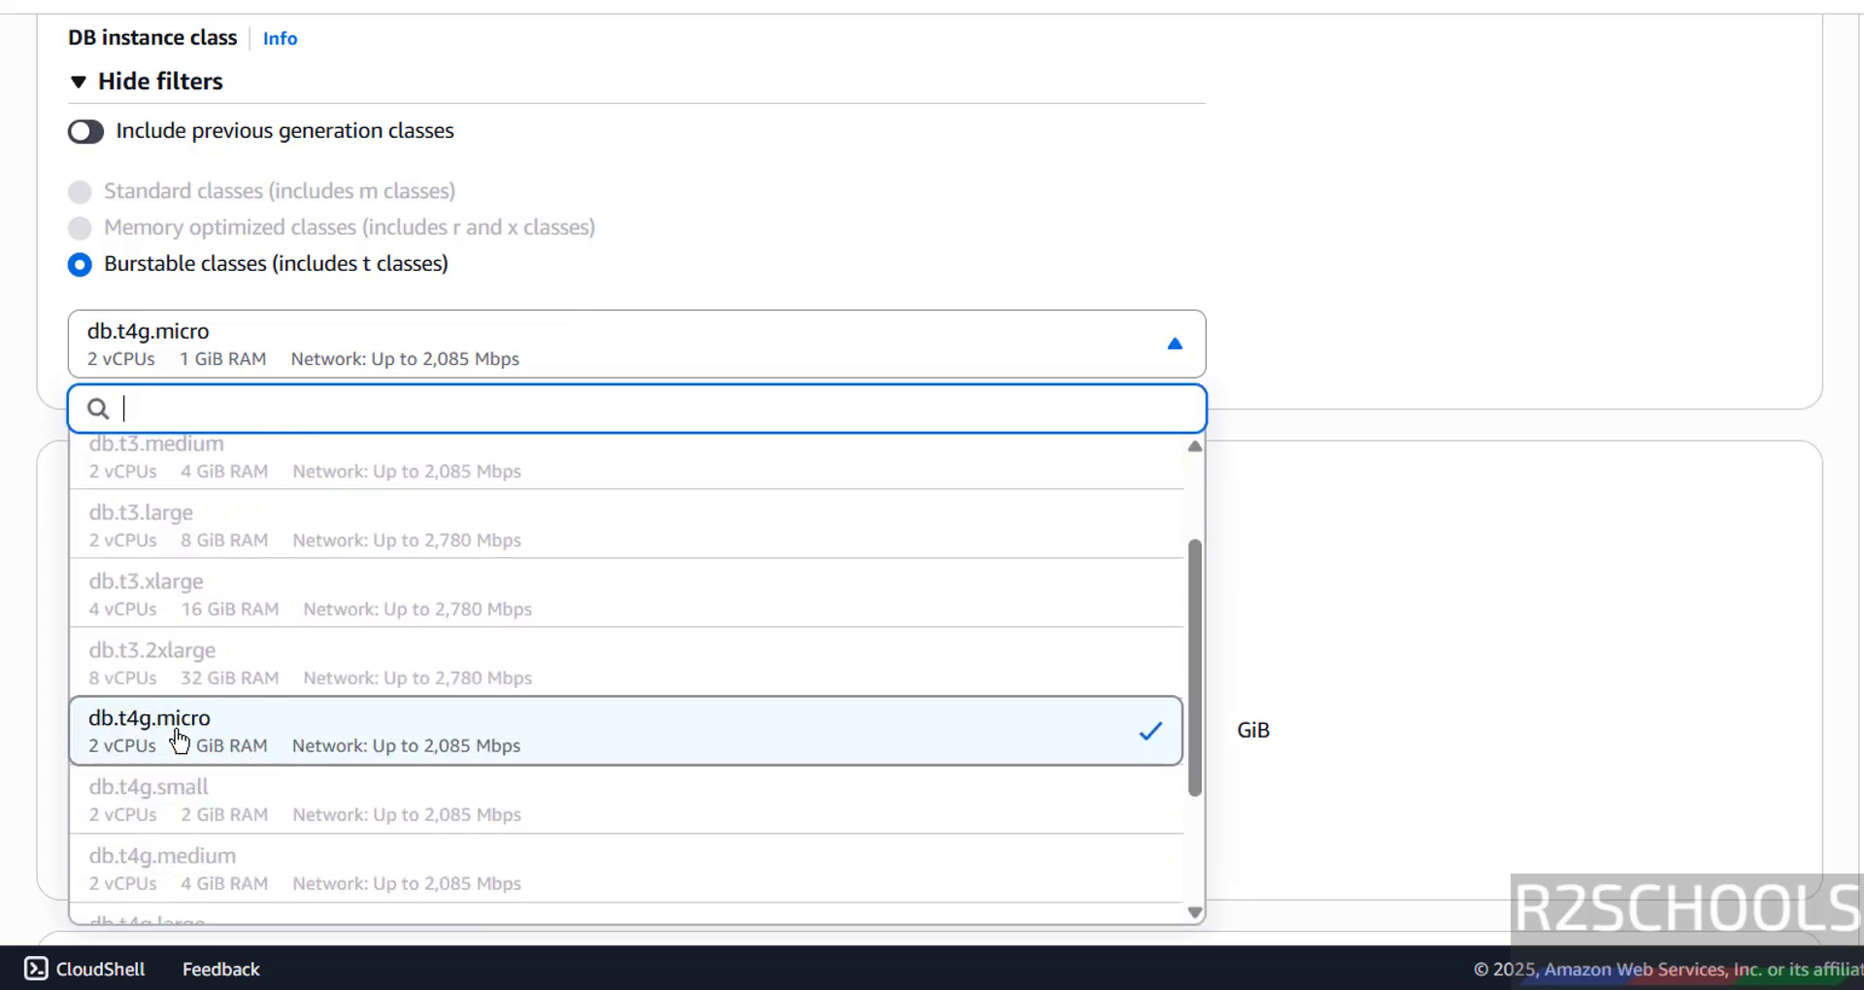
{"action": "scroll", "coordinate": [221, 658], "scroll_direction": "up", "scroll_amount": 3}
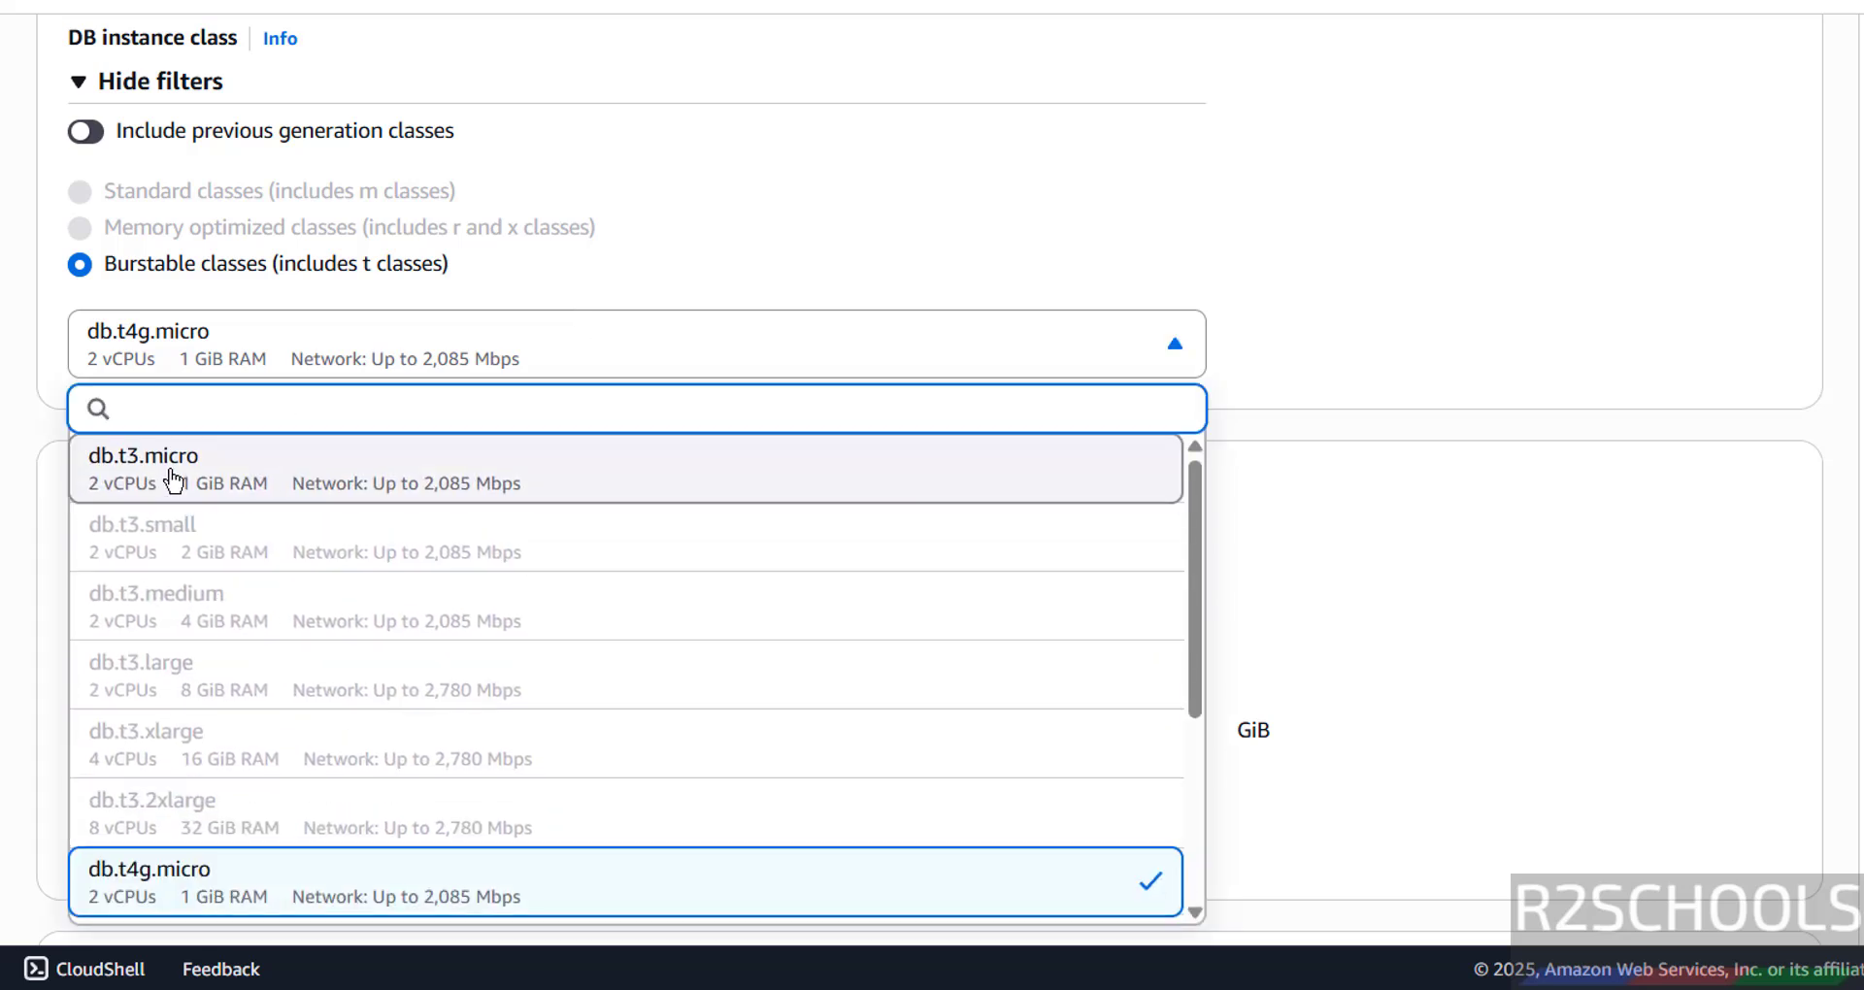
{"action": "left_click", "coordinate": [1016, 270]}
- Keep General Purpose SSD (gp2) storage with 20 GiB allocated
{"action": "scroll", "coordinate": [657, 420], "scroll_direction": "down", "scroll_amount": 3}
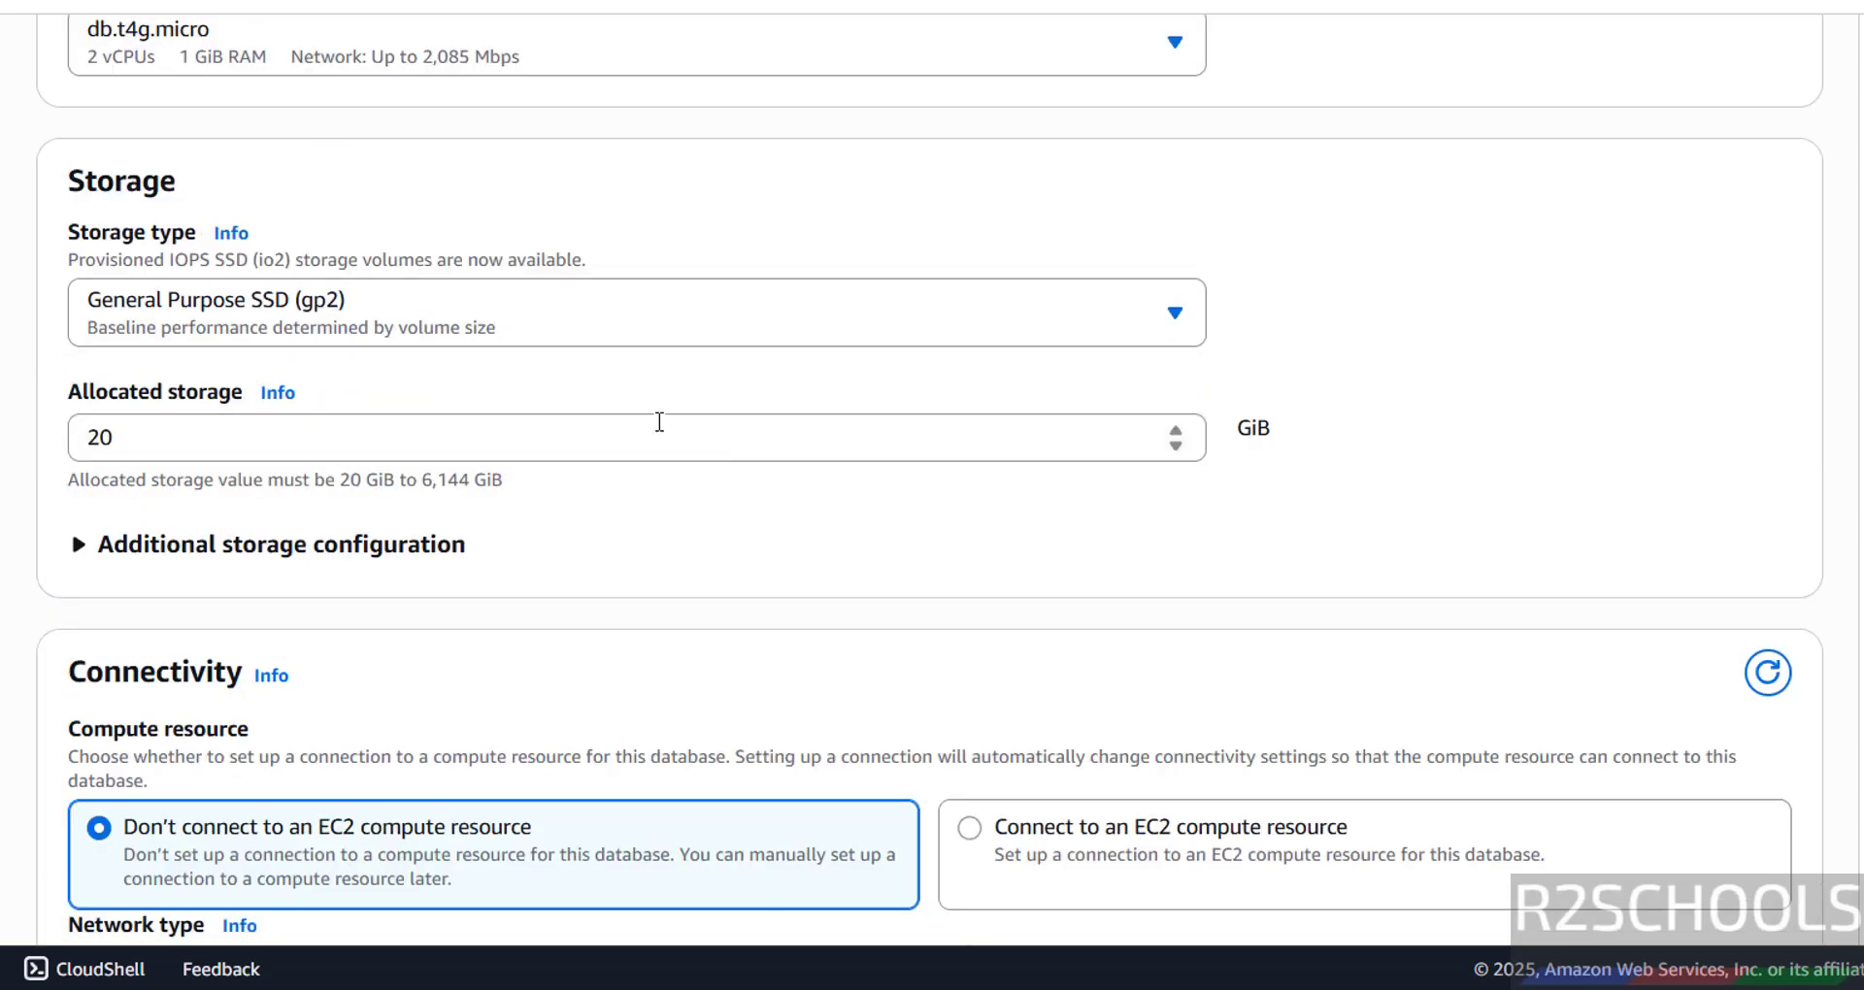
{"action": "left_click", "coordinate": [266, 311]}
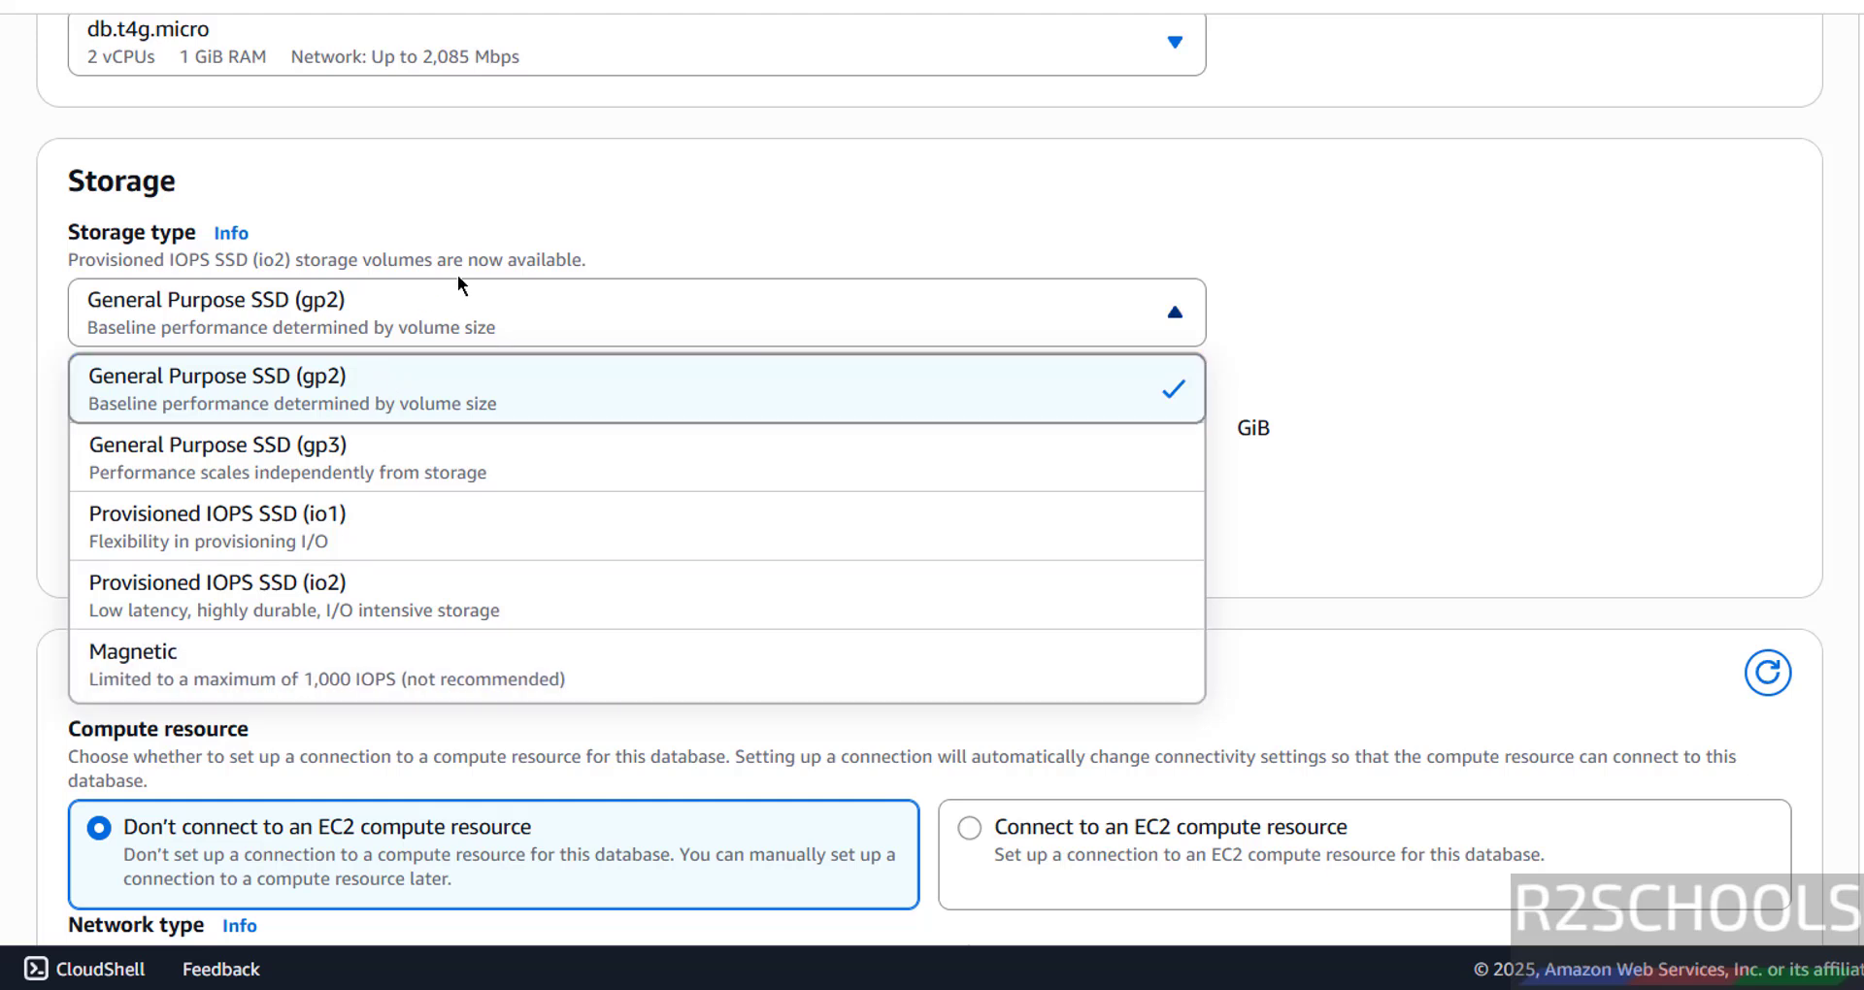
{"action": "left_click", "coordinate": [670, 172]}
{"action": "left_click", "coordinate": [136, 441]}
{"action": "left_click_drag", "start_coordinate": [136, 441], "coordinate": [73, 451]}
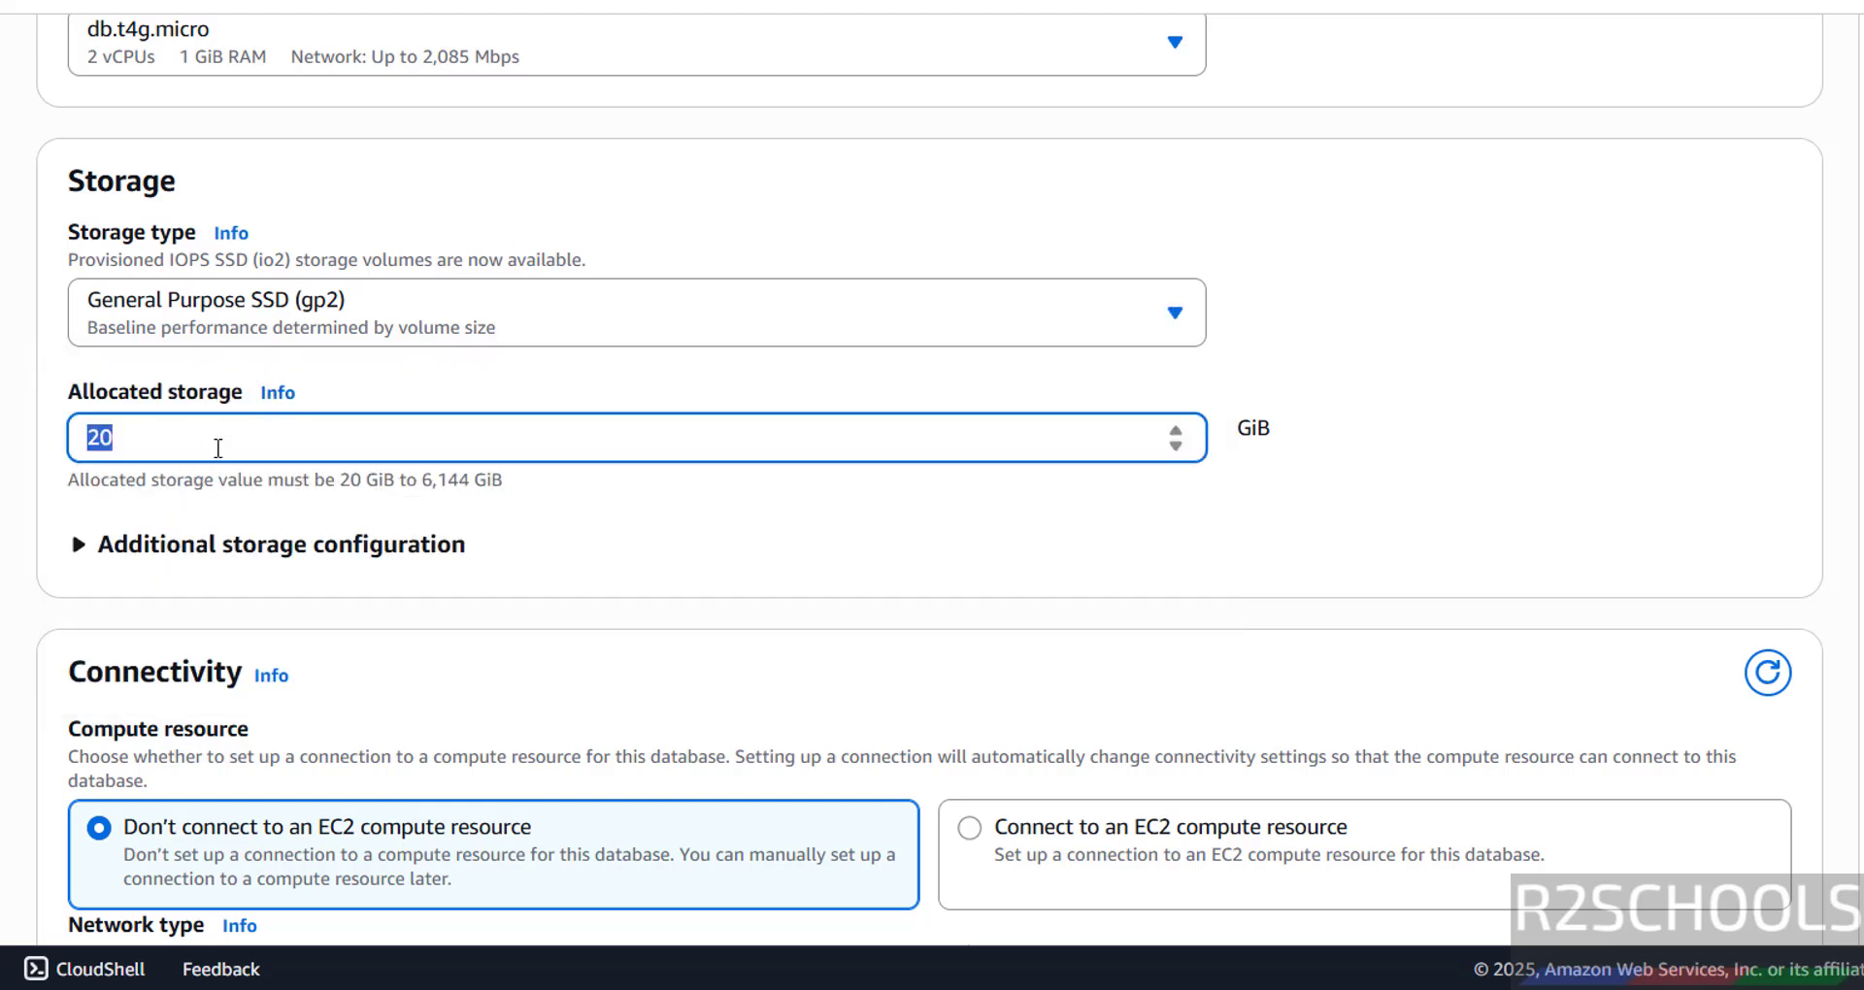
- Expand Additional storage configuration and leave storage autoscaling enabled with a 1000 GiB maximum
{"action": "left_click", "coordinate": [276, 555]}
{"action": "scroll", "coordinate": [392, 590], "scroll_direction": "down", "scroll_amount": 3}
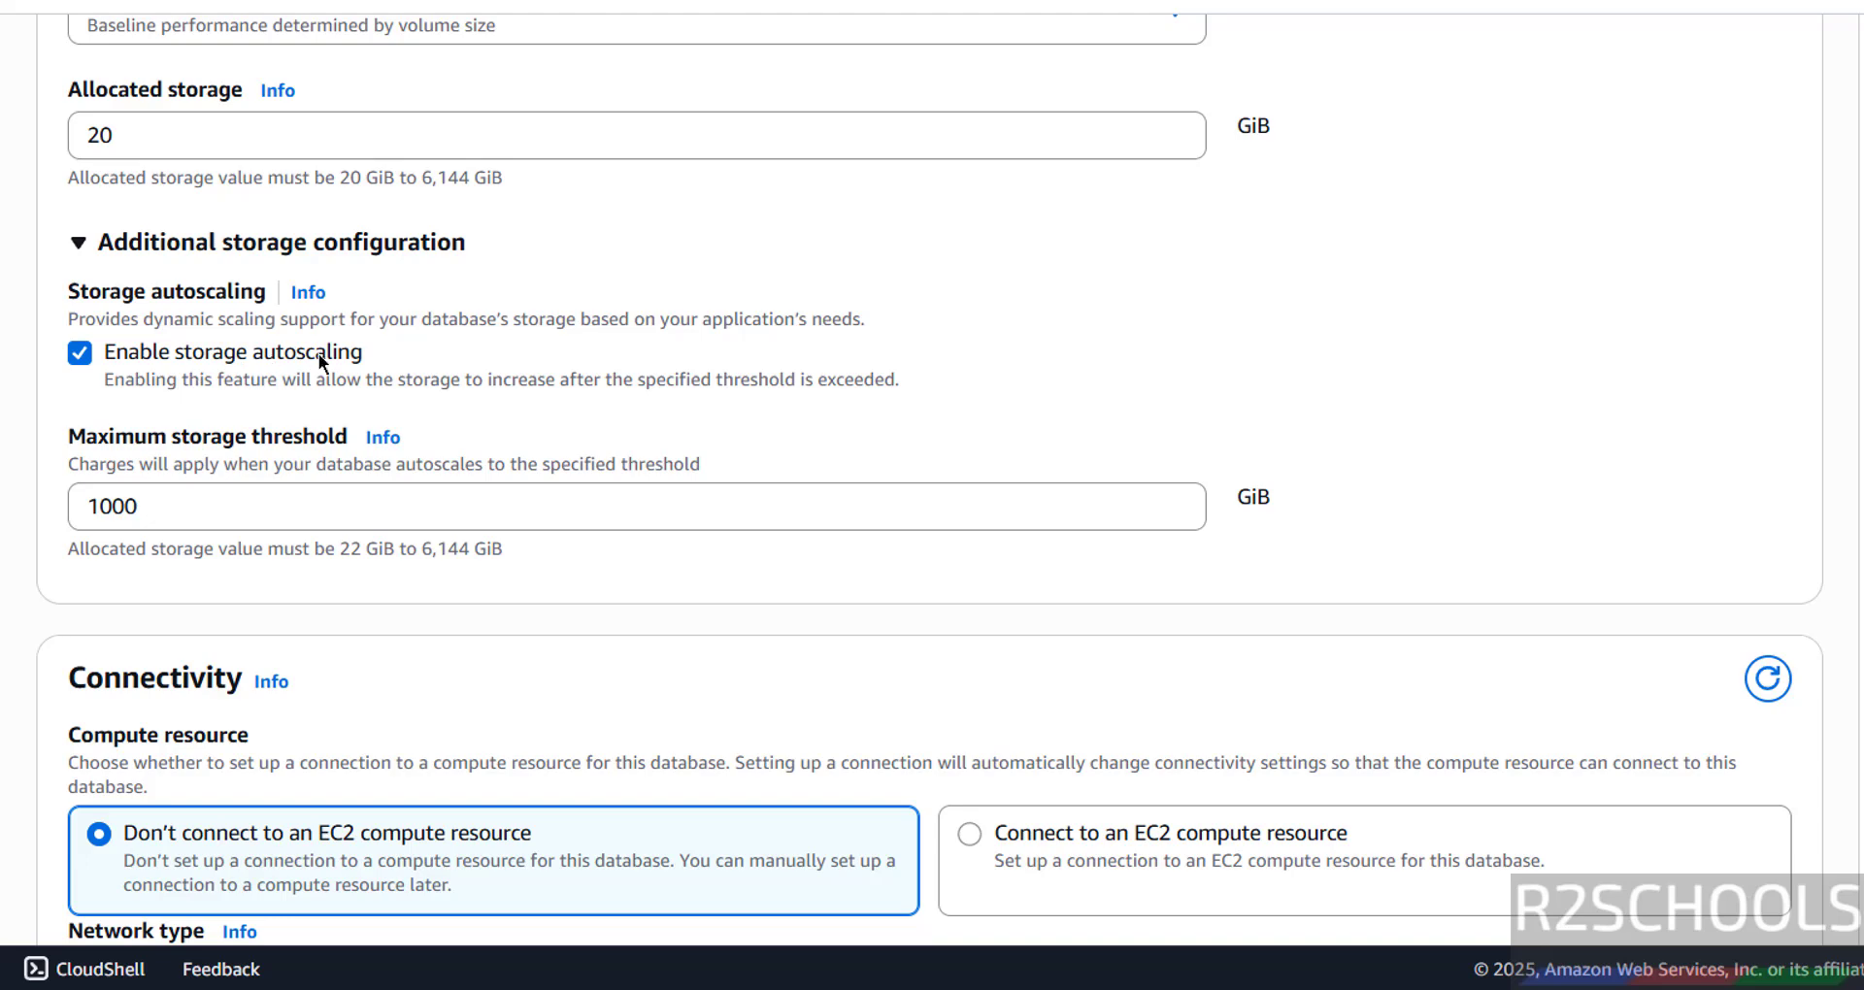
{"action": "left_click", "coordinate": [75, 358]}
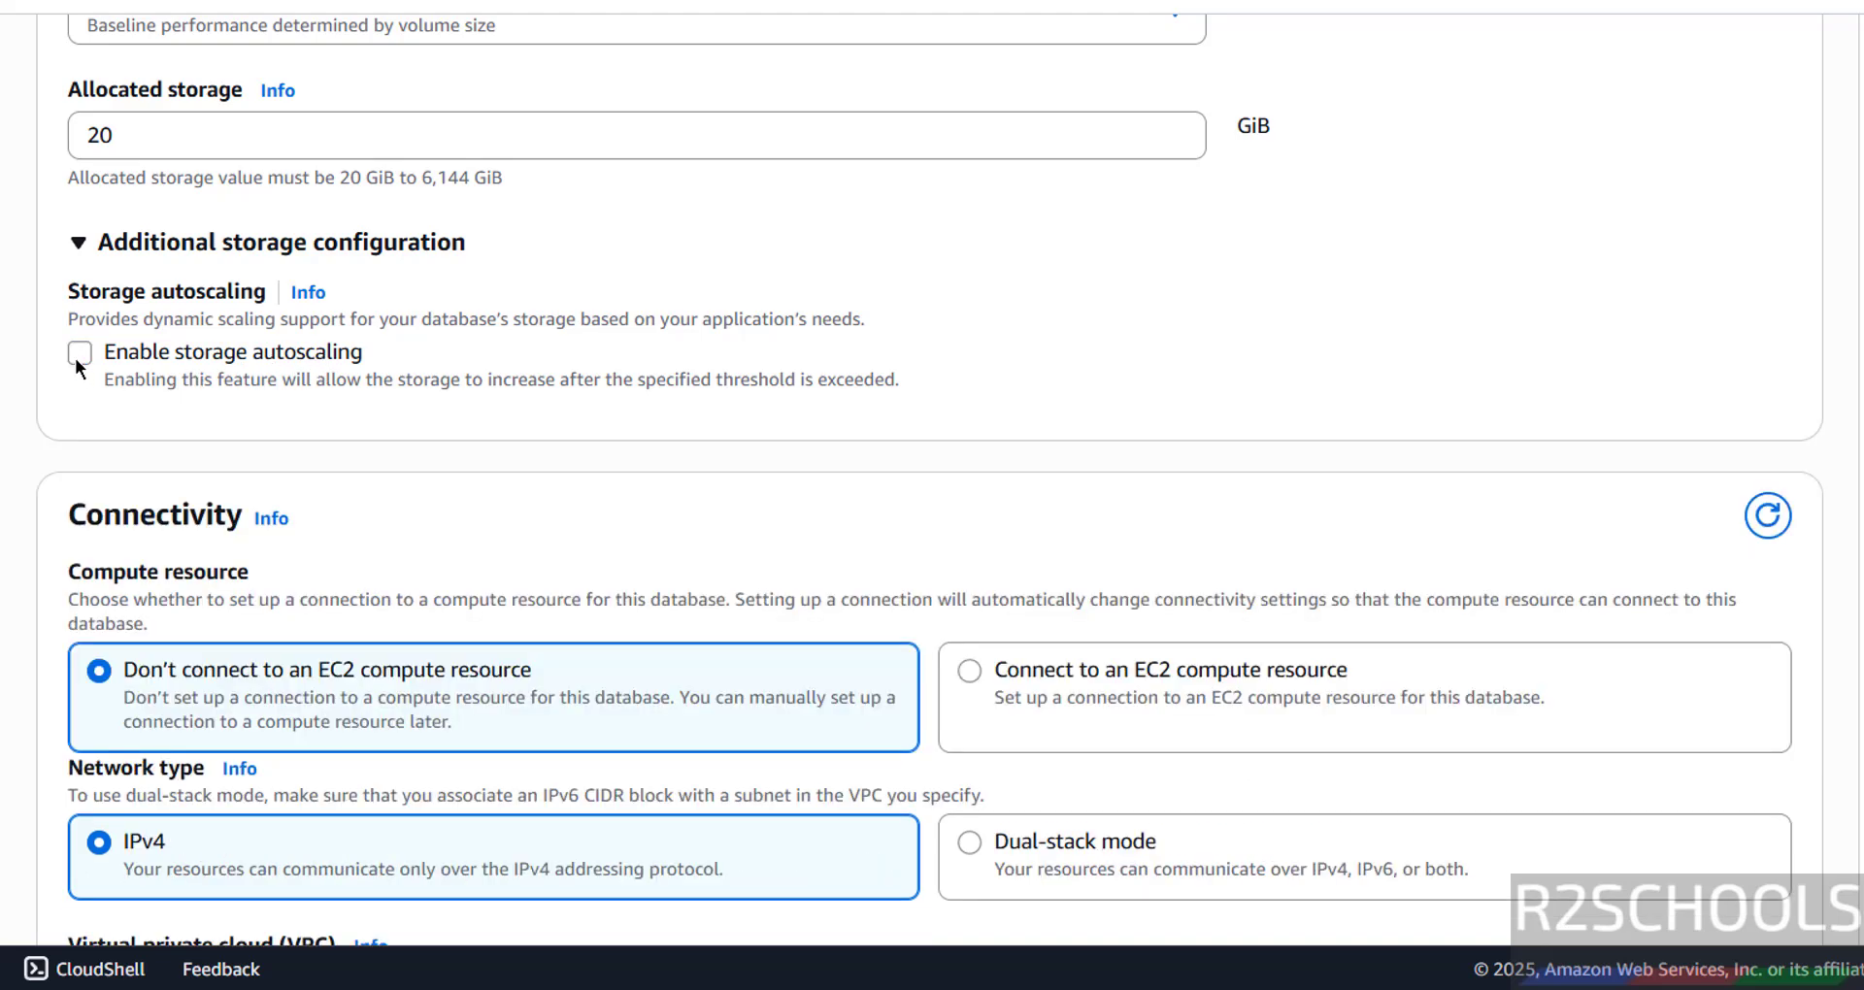
{"action": "left_click", "coordinate": [74, 358]}
{"action": "left_click", "coordinate": [75, 358]}
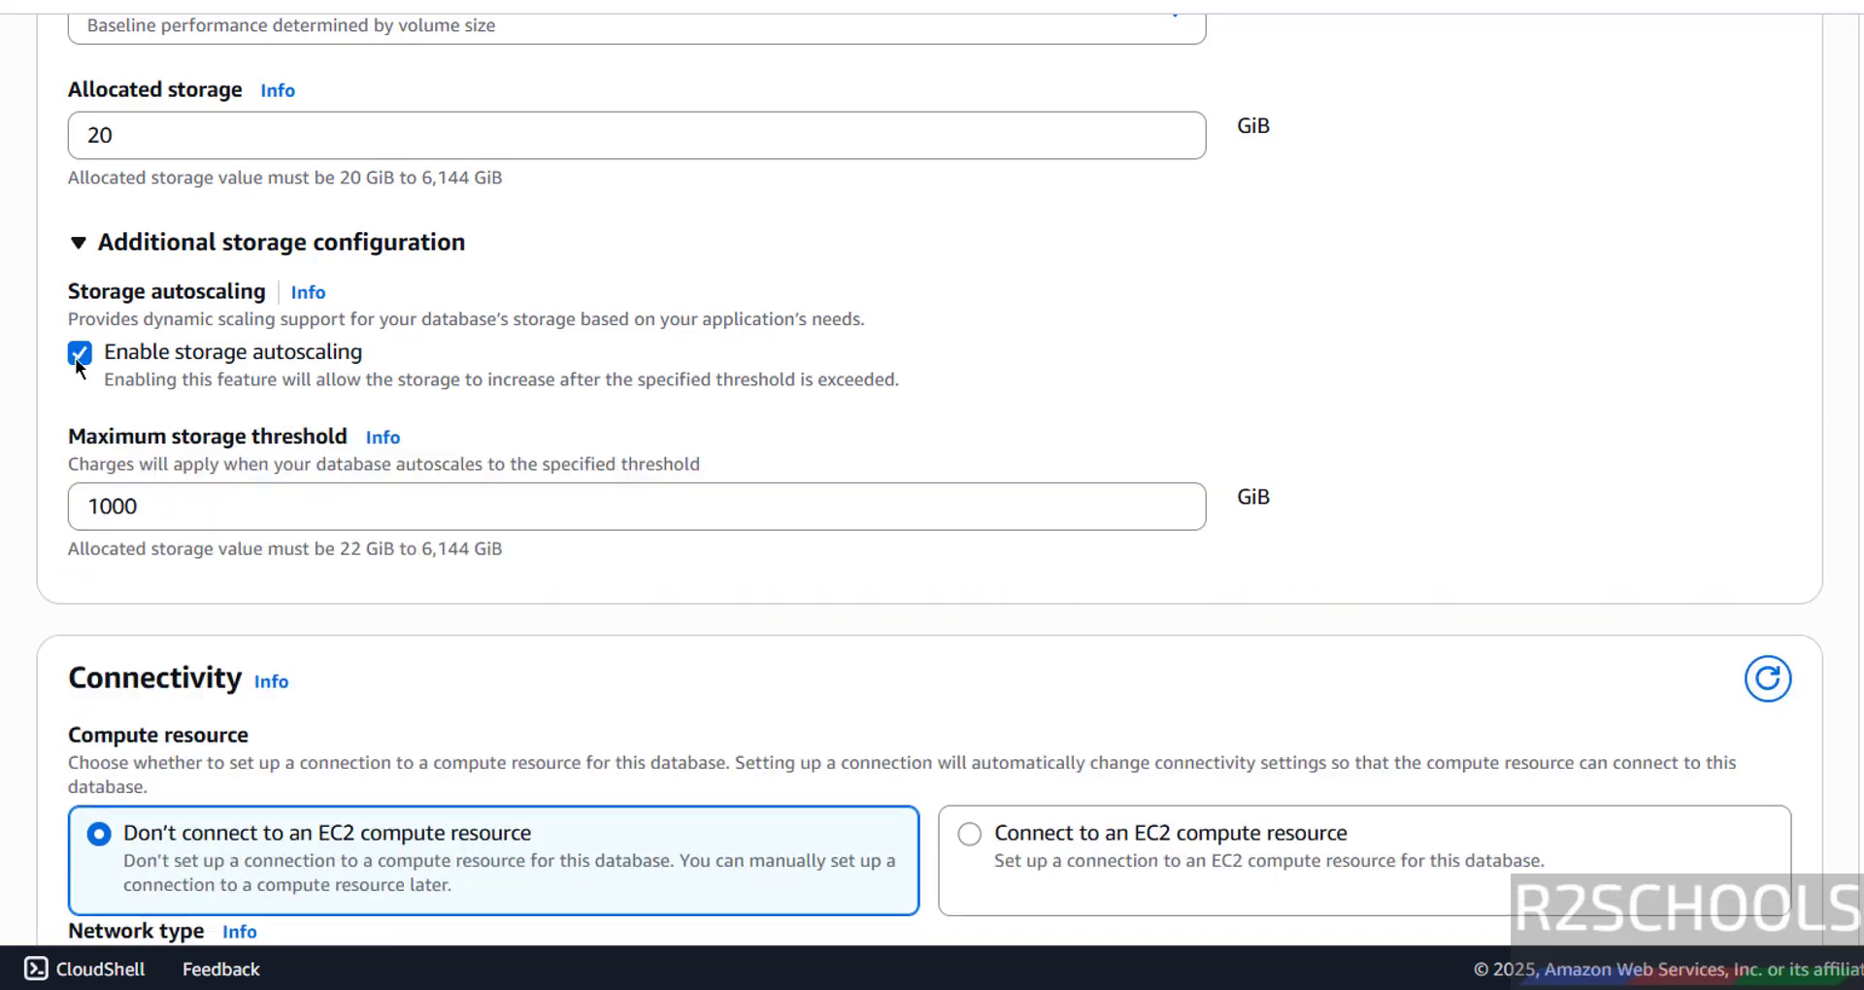
{"action": "left_click", "coordinate": [74, 358]}
{"action": "scroll", "coordinate": [237, 480], "scroll_direction": "down", "scroll_amount": 3}
{"action": "scroll", "coordinate": [245, 499], "scroll_direction": "down", "scroll_amount": 3}
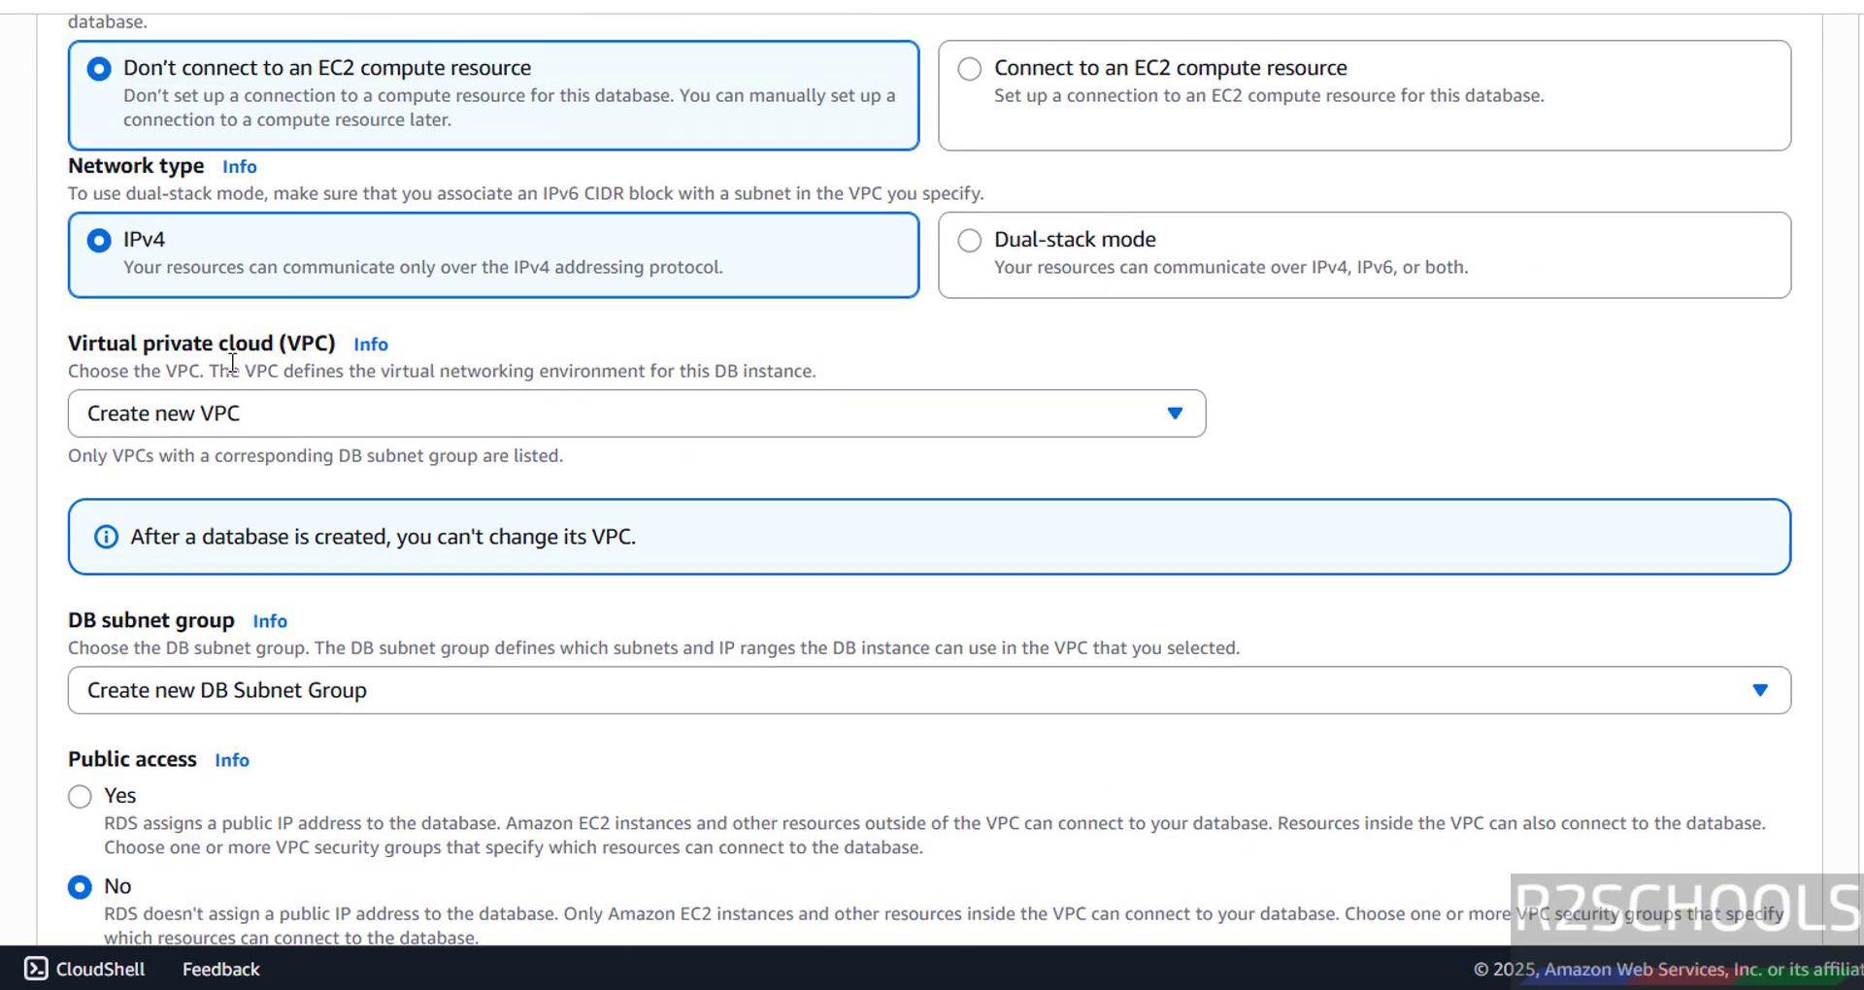
- Keep Create new VPC for connectivity after checking the VPC and region choices
{"action": "scroll", "coordinate": [136, 204], "scroll_direction": "up", "scroll_amount": 2}
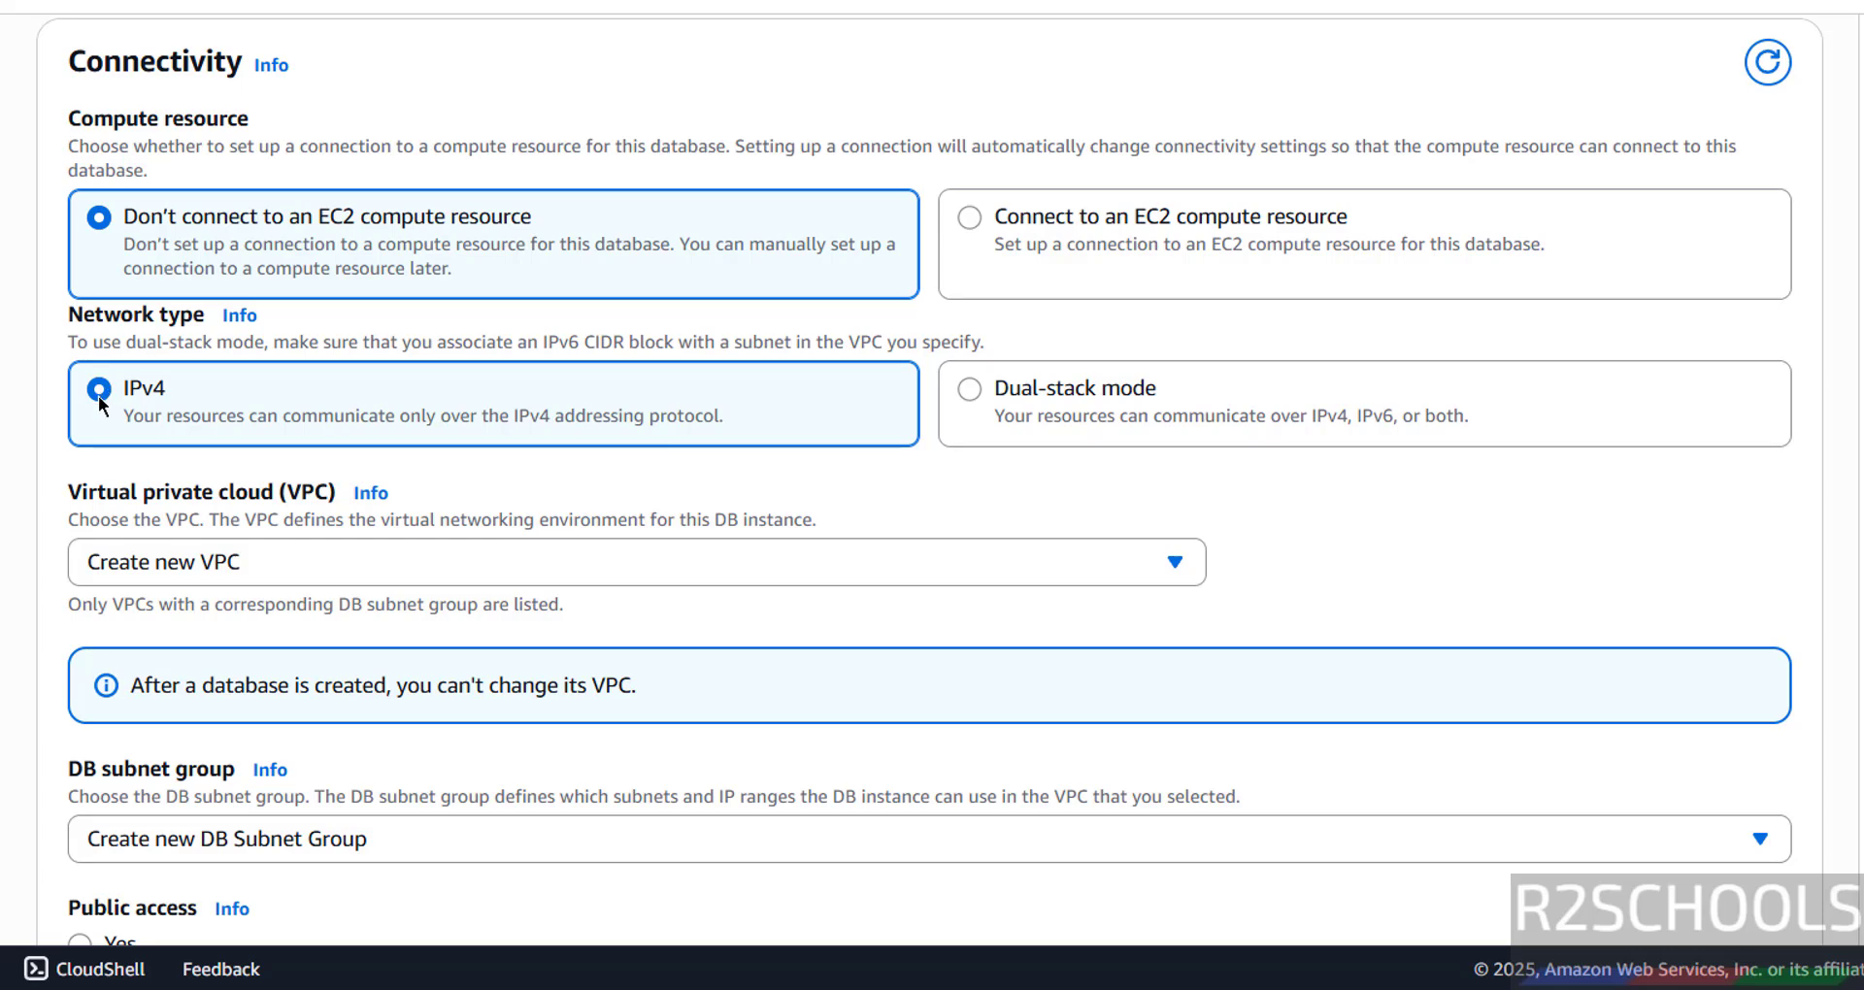
{"action": "scroll", "coordinate": [102, 499], "scroll_direction": "down", "scroll_amount": 2}
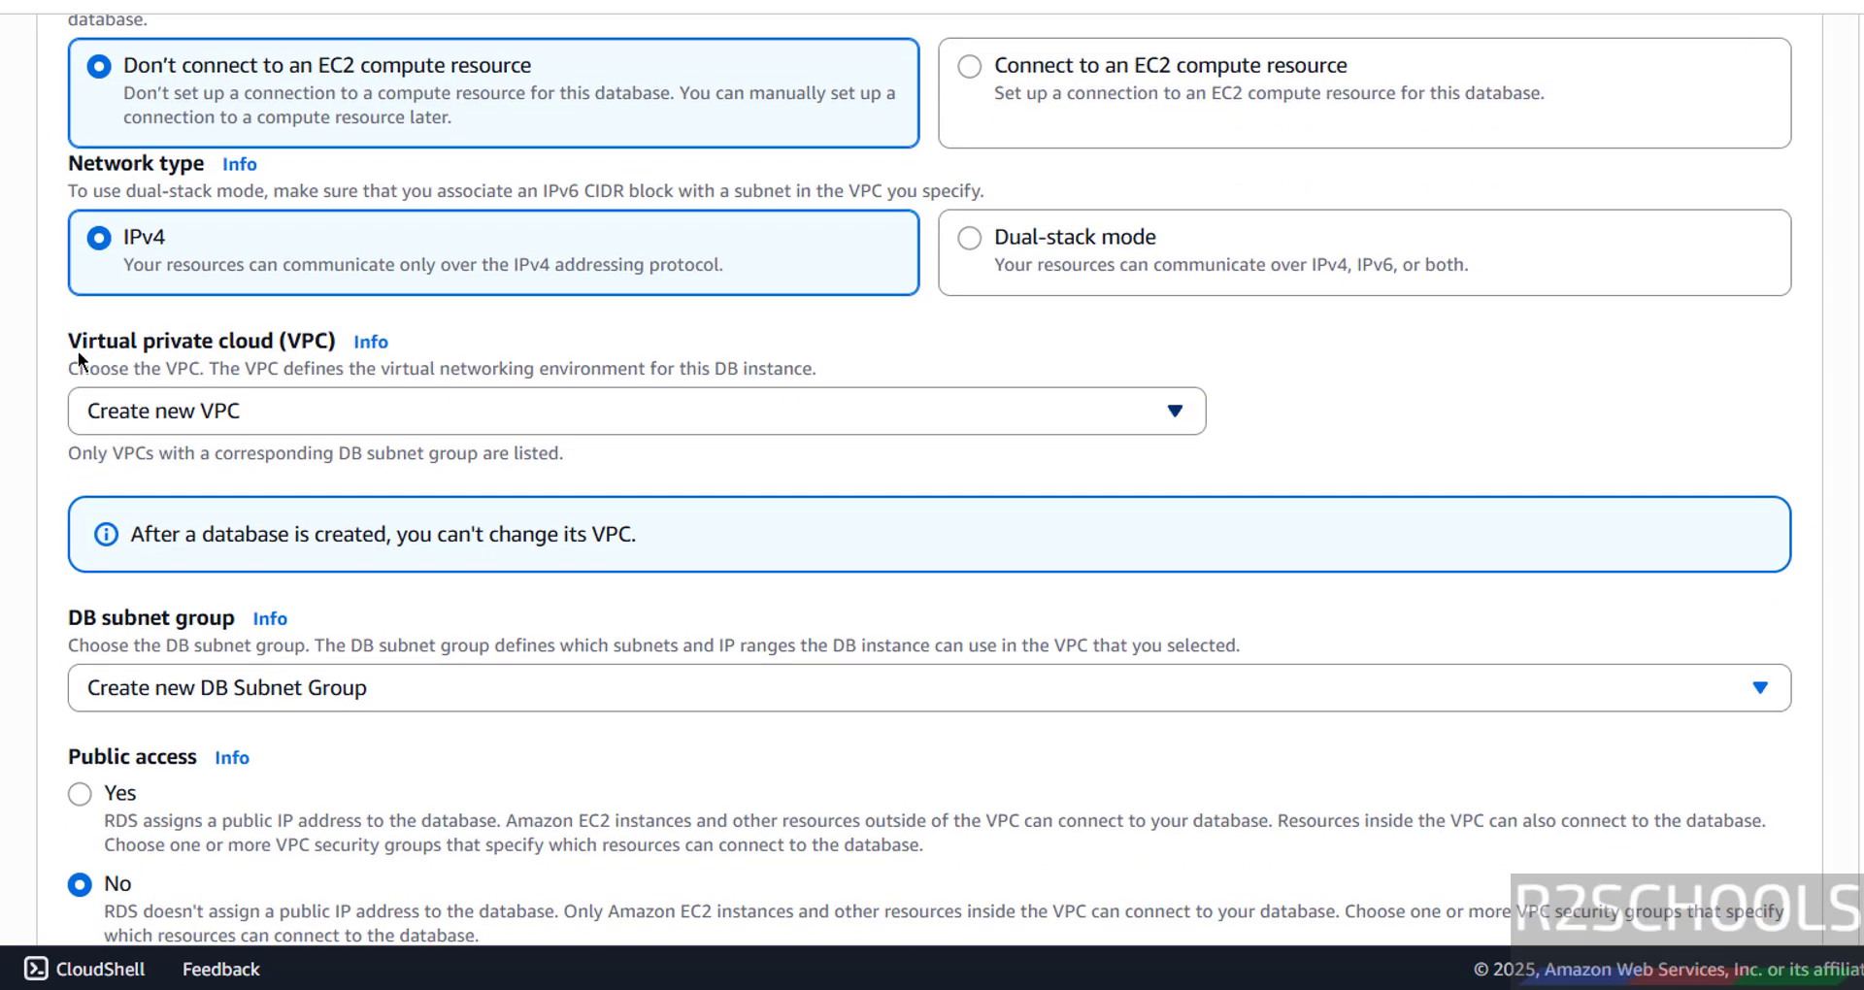
{"action": "left_click", "coordinate": [211, 422]}
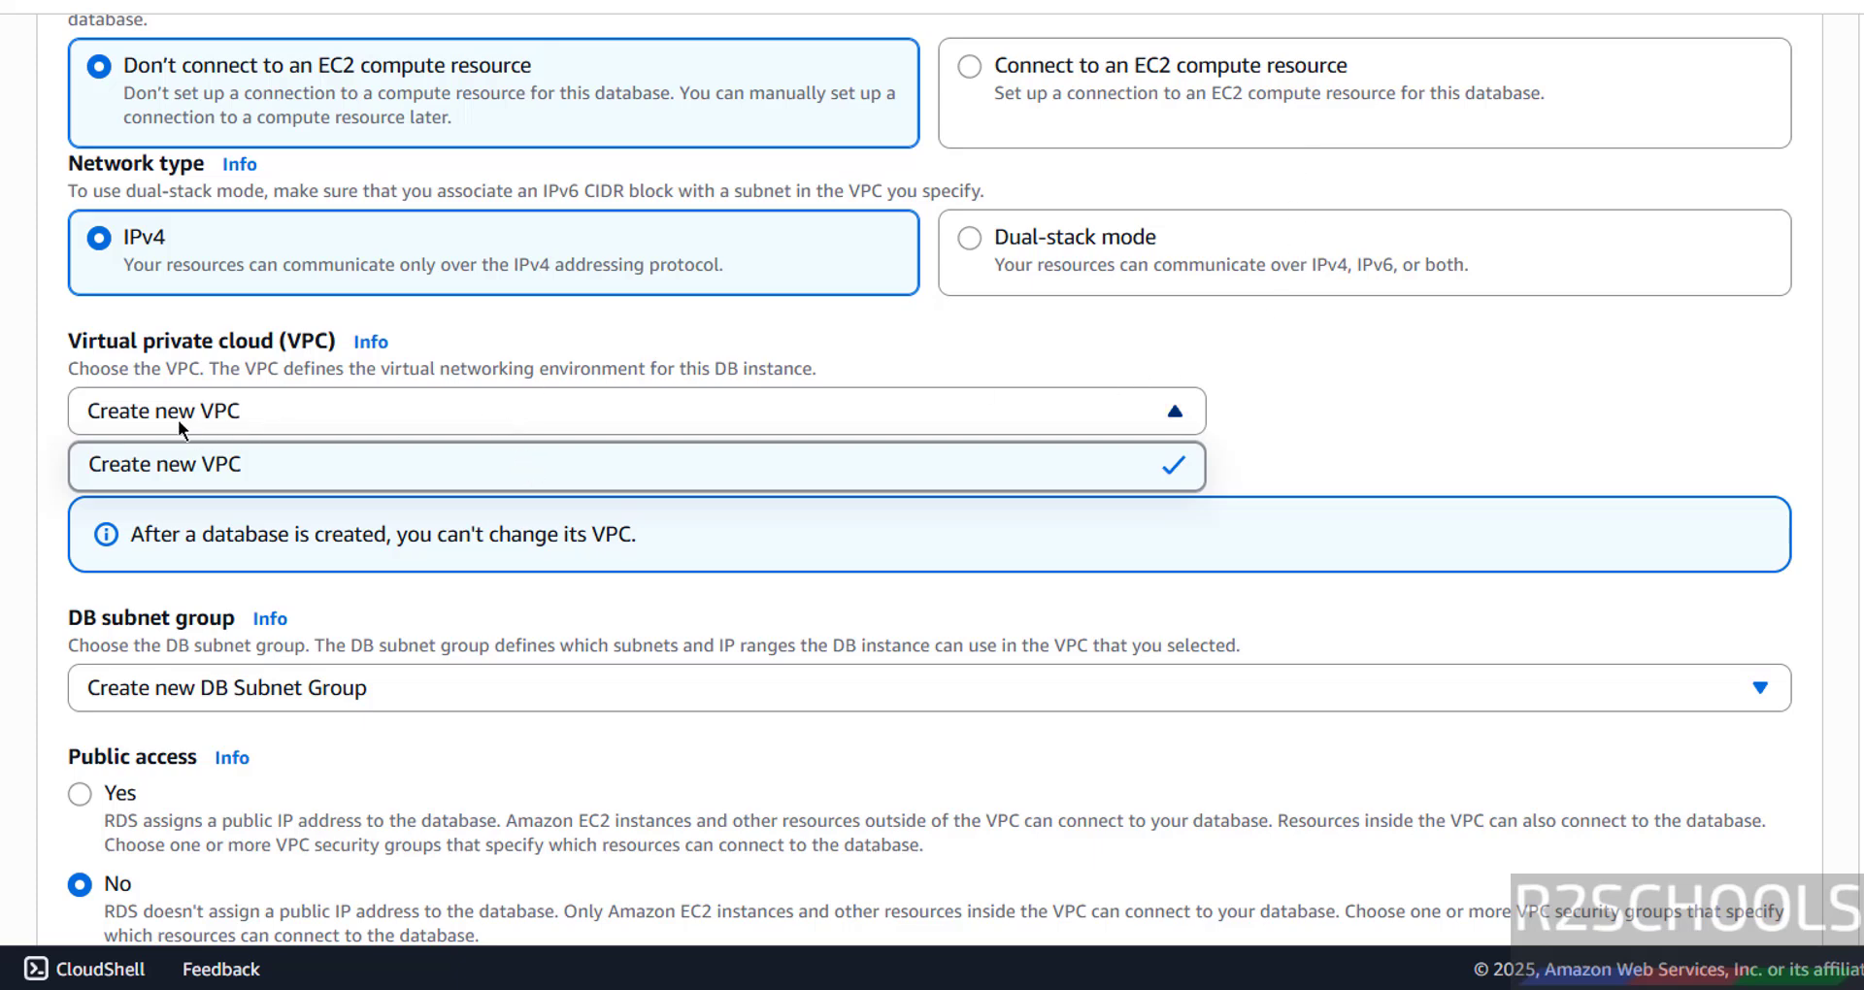
{"action": "left_click", "coordinate": [1062, 345]}
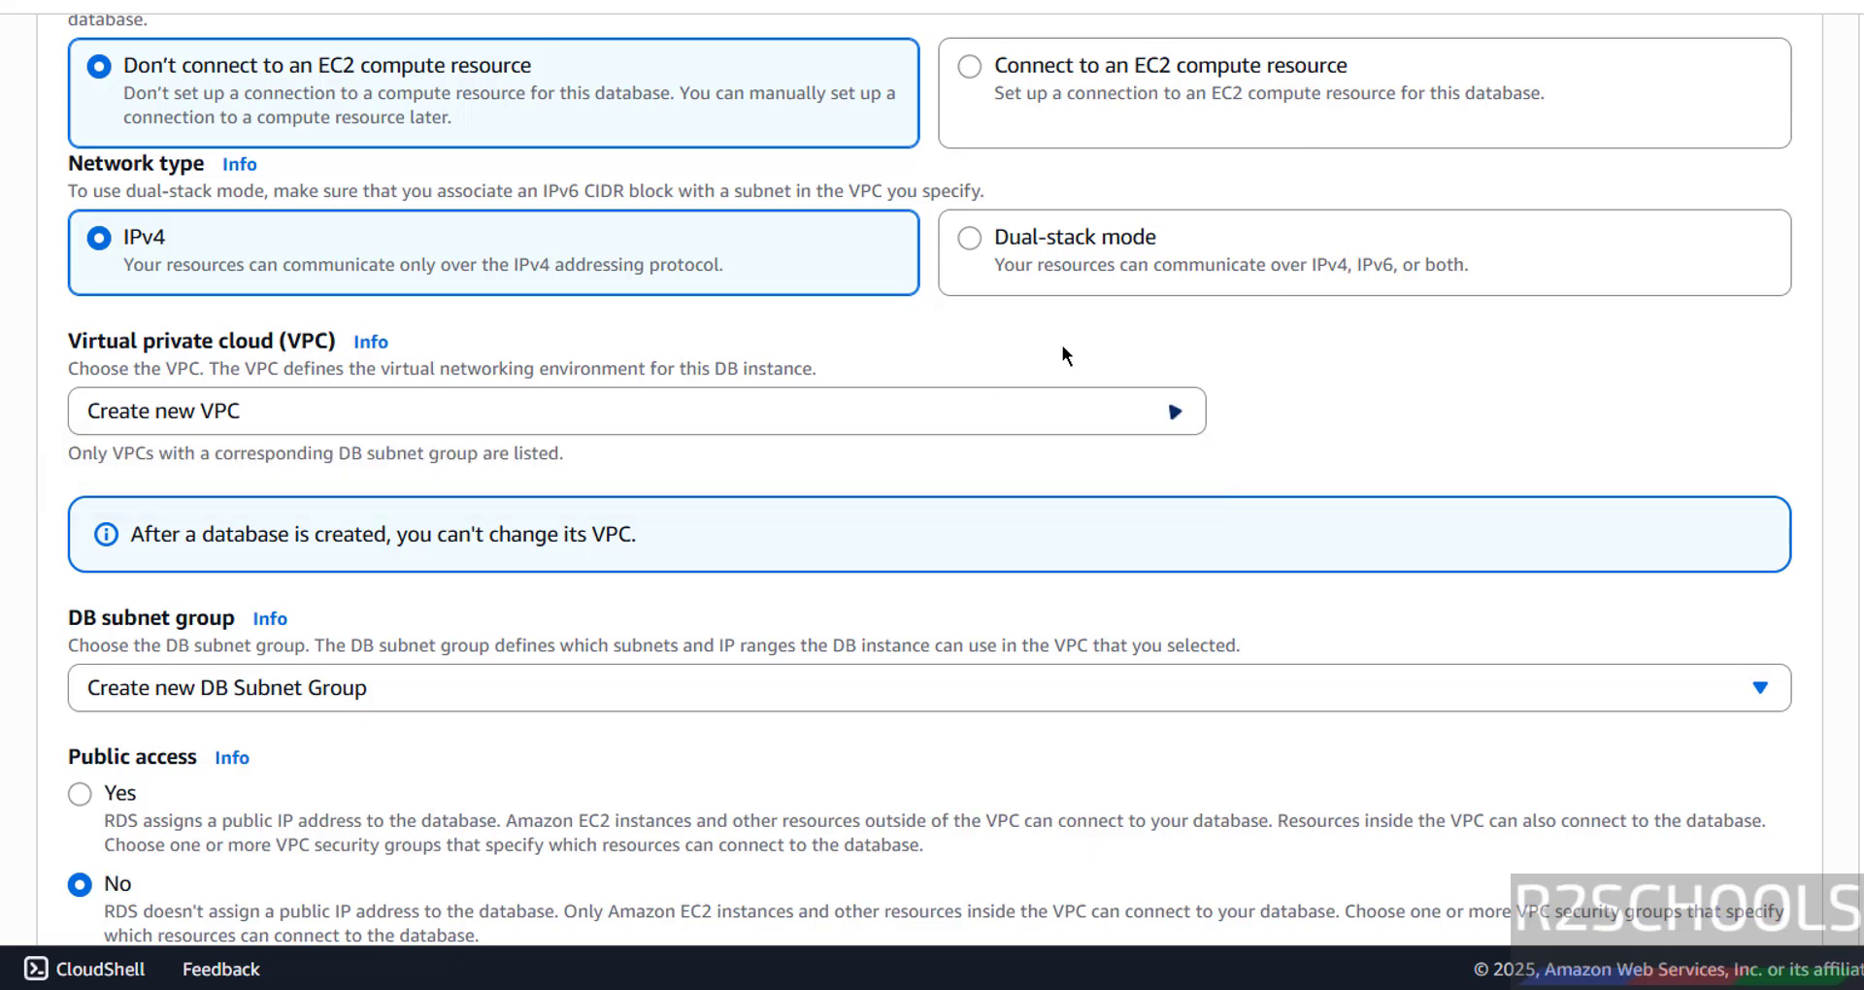
{"action": "left_click", "coordinate": [1849, 8]}
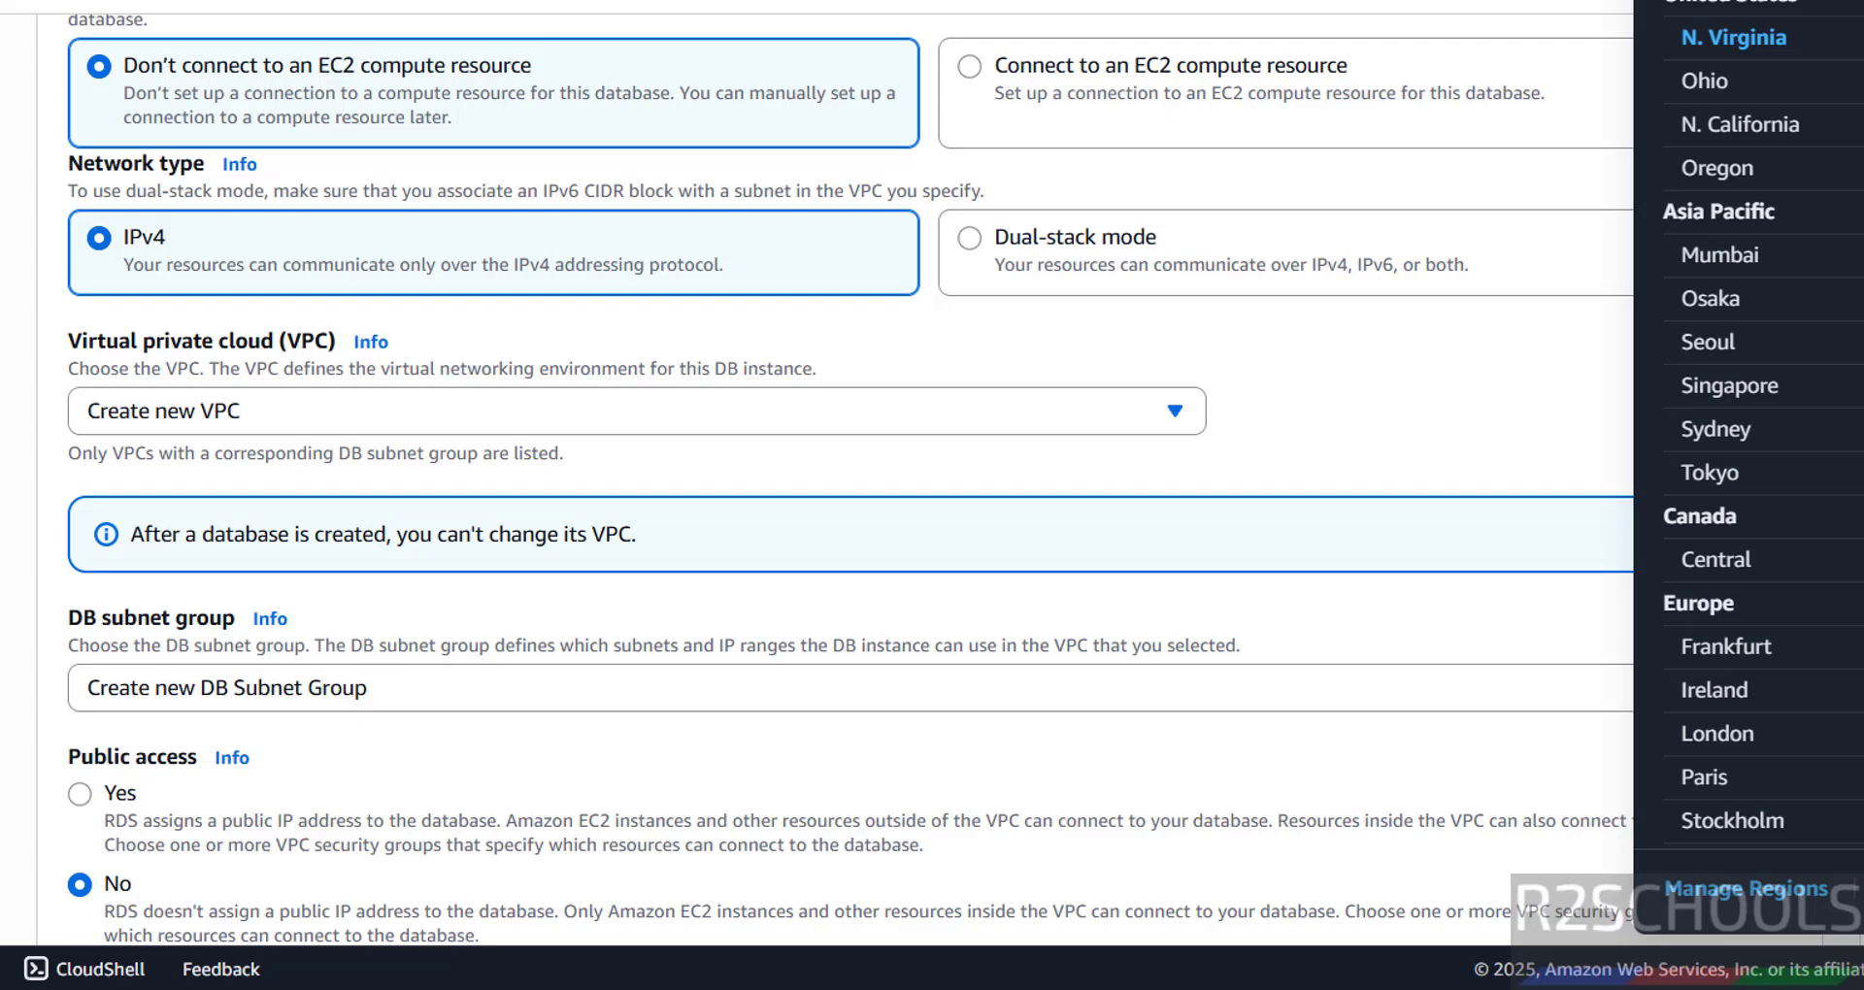
{"action": "left_click", "coordinate": [1398, 413]}
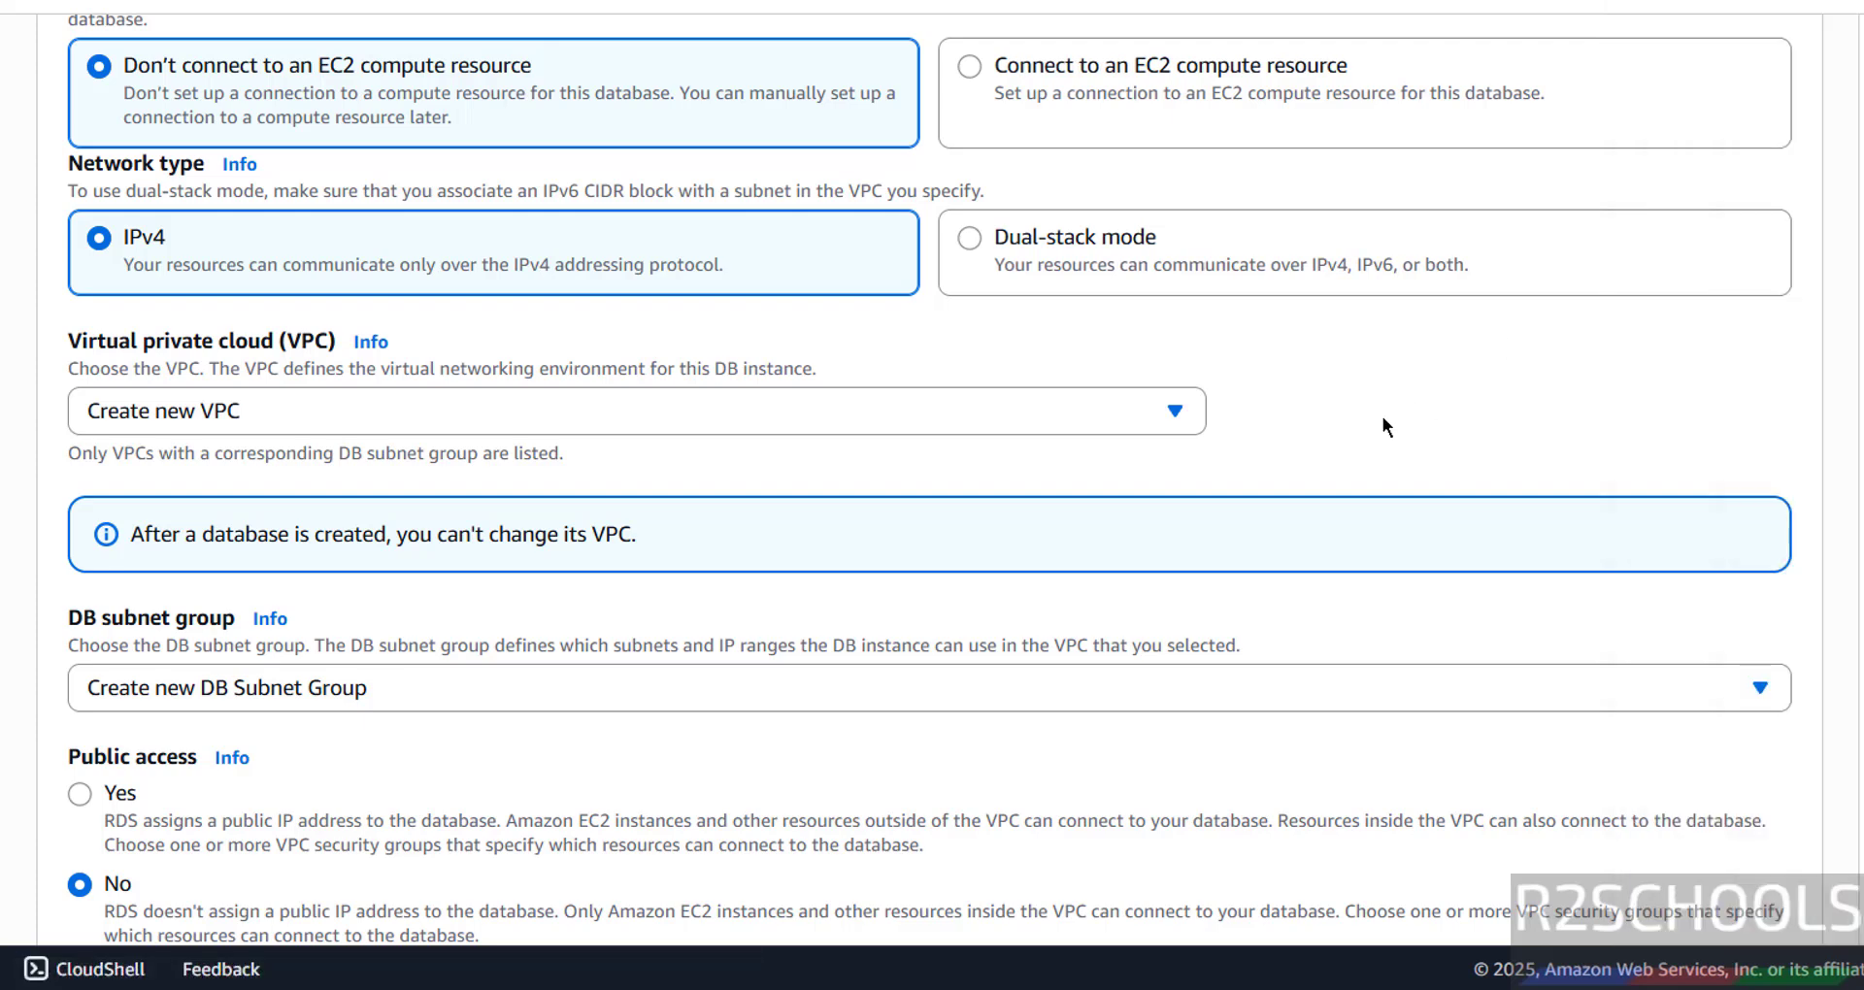
{"action": "scroll", "coordinate": [395, 272], "scroll_direction": "down", "scroll_amount": 1}
{"action": "left_click", "coordinate": [397, 272]}
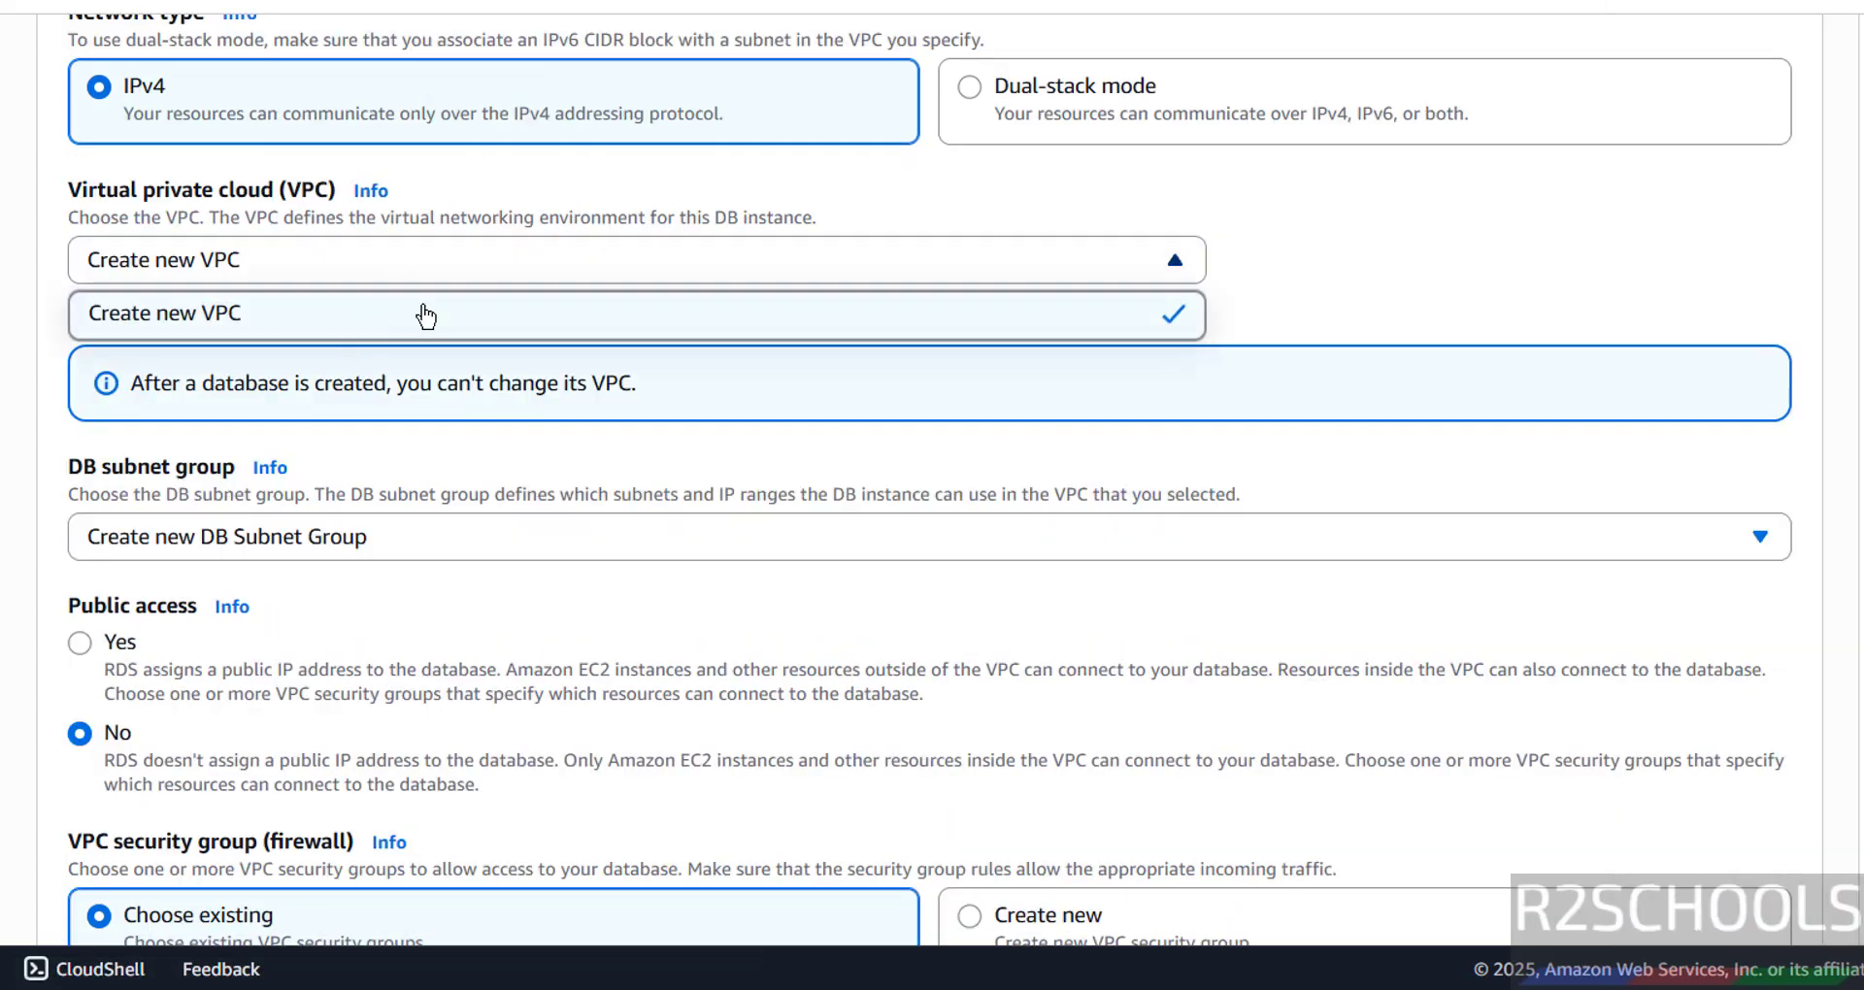
{"action": "left_click", "coordinate": [1296, 262]}
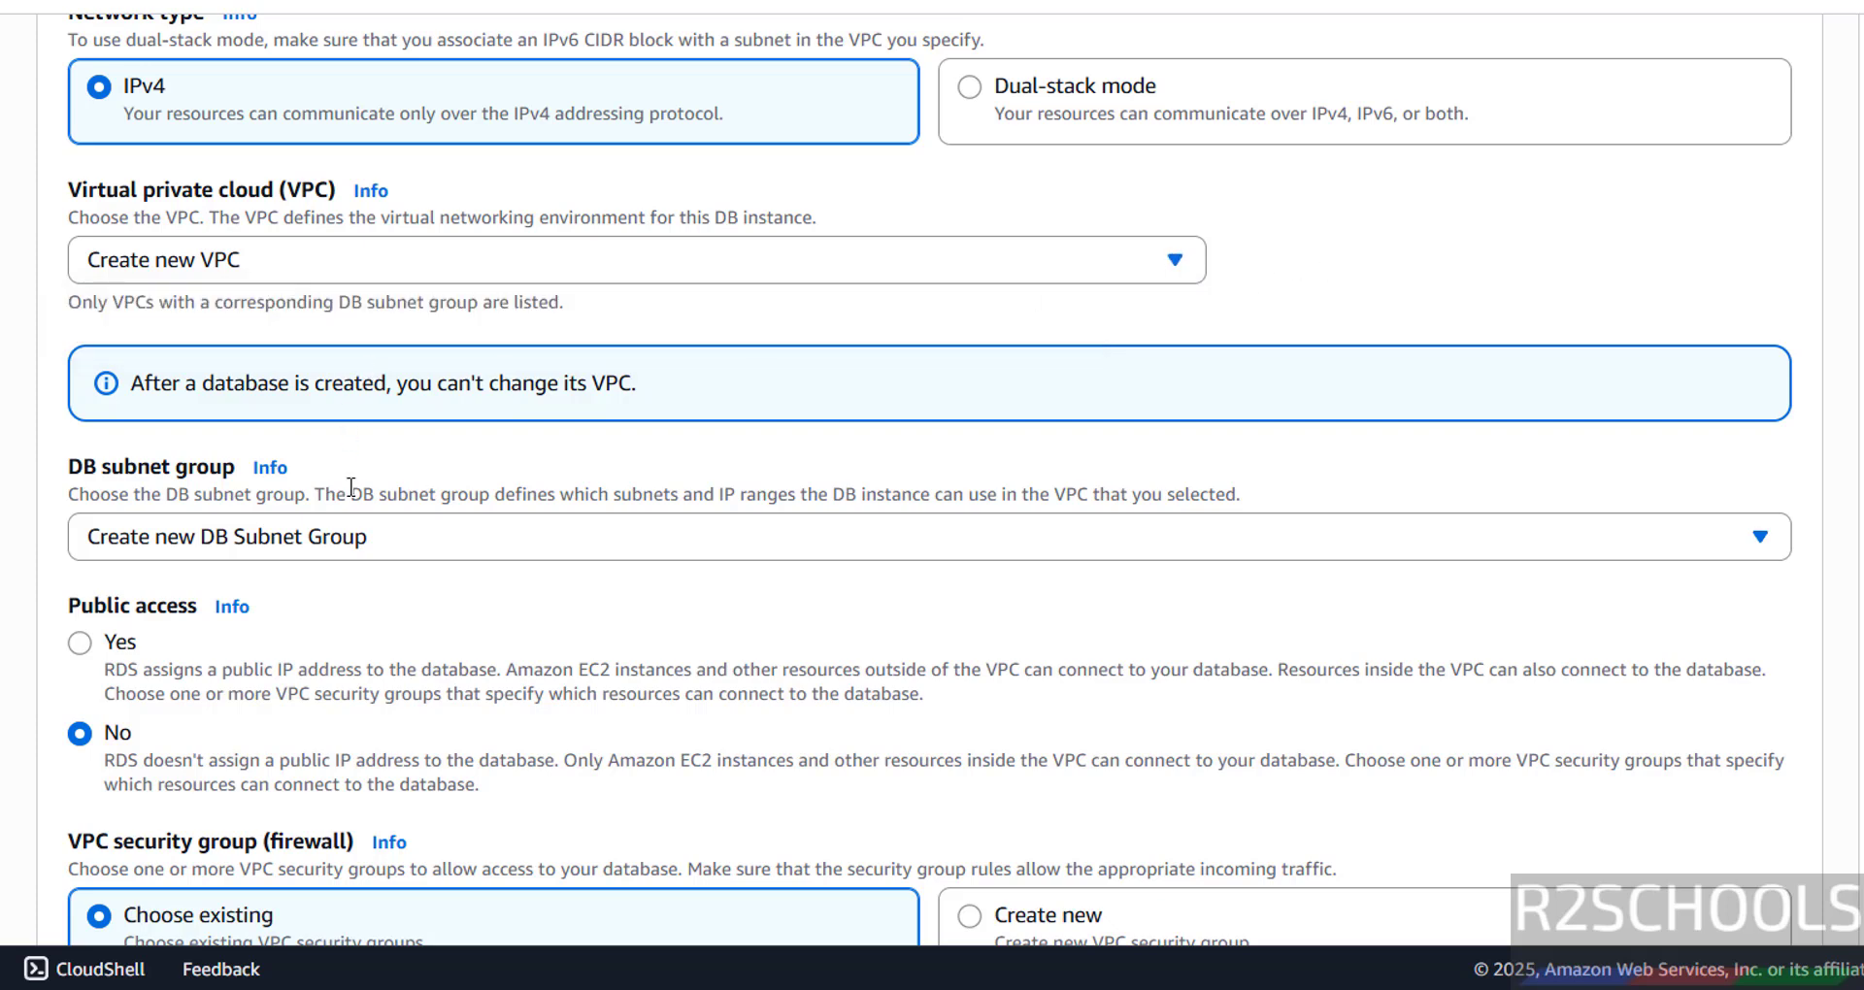
- Leave the DB subnet group unchanged and set Public access to Yes
{"action": "scroll", "coordinate": [346, 453], "scroll_direction": "down", "scroll_amount": 1}
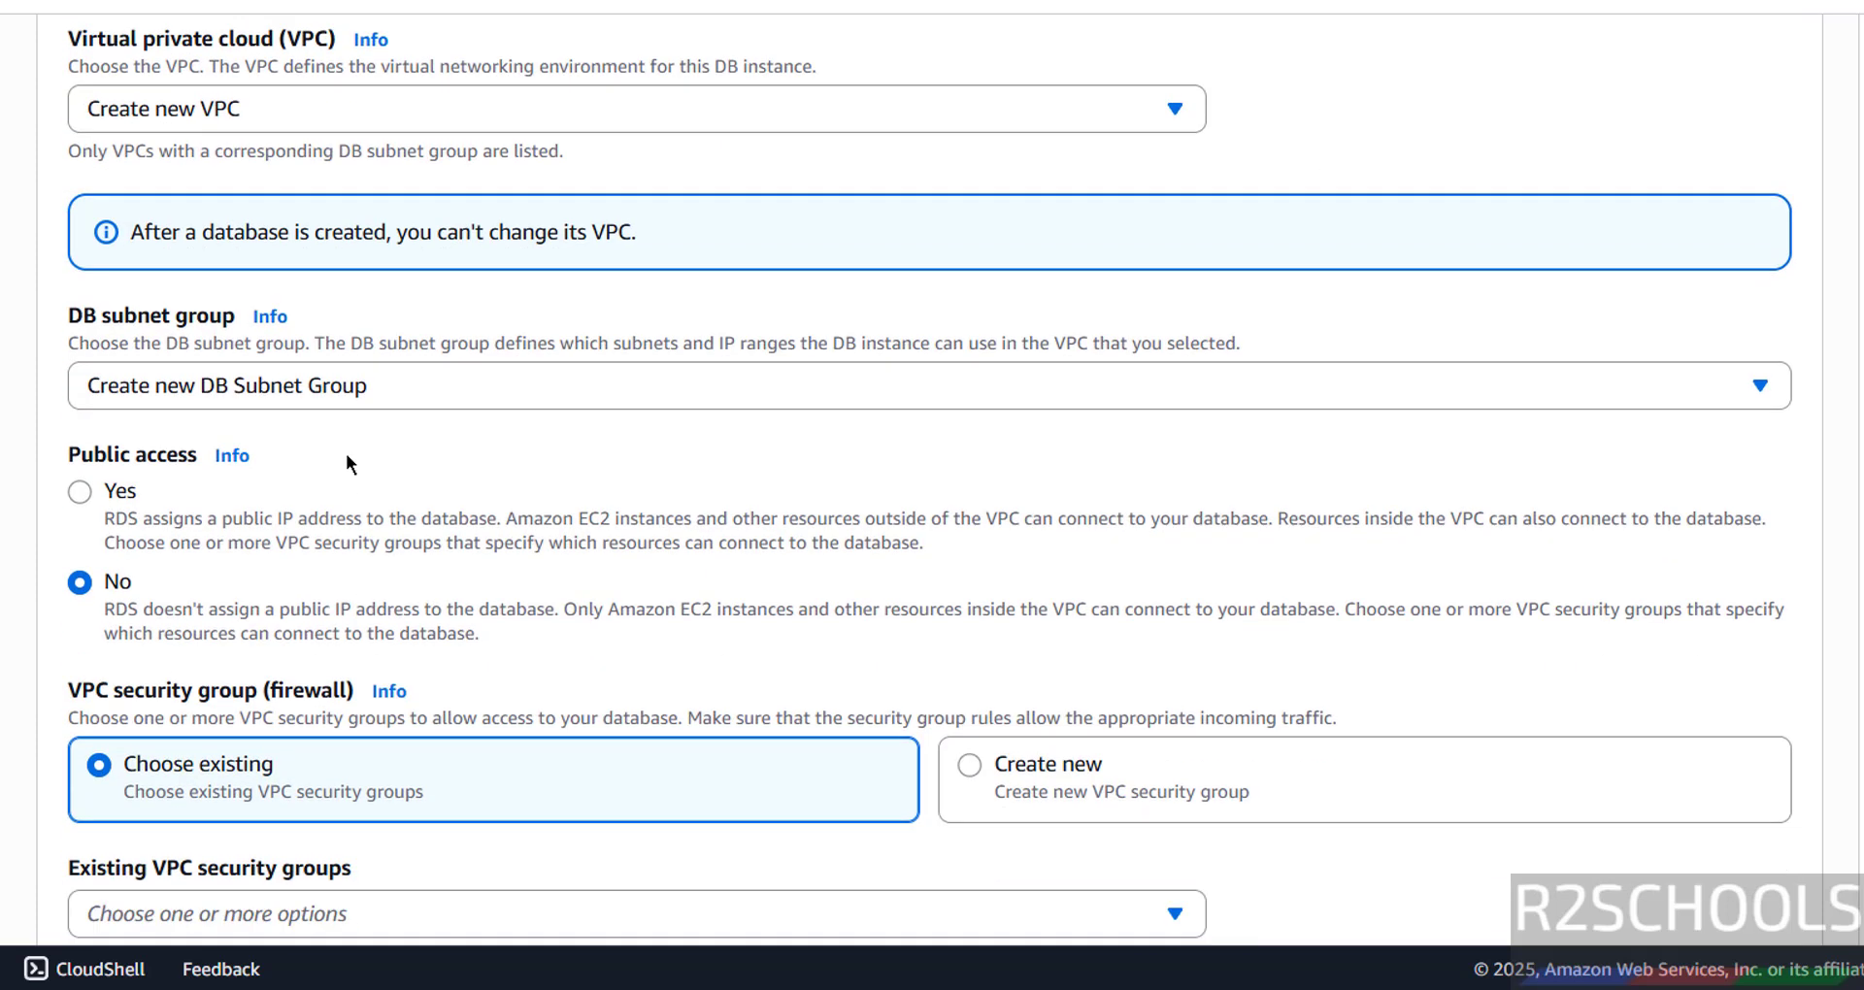
{"action": "left_click", "coordinate": [417, 388]}
{"action": "left_click", "coordinate": [417, 386]}
{"action": "left_click", "coordinate": [104, 492]}
- Keep the default security group and place the database in us-east-1b
{"action": "scroll", "coordinate": [112, 486], "scroll_direction": "down", "scroll_amount": 3}
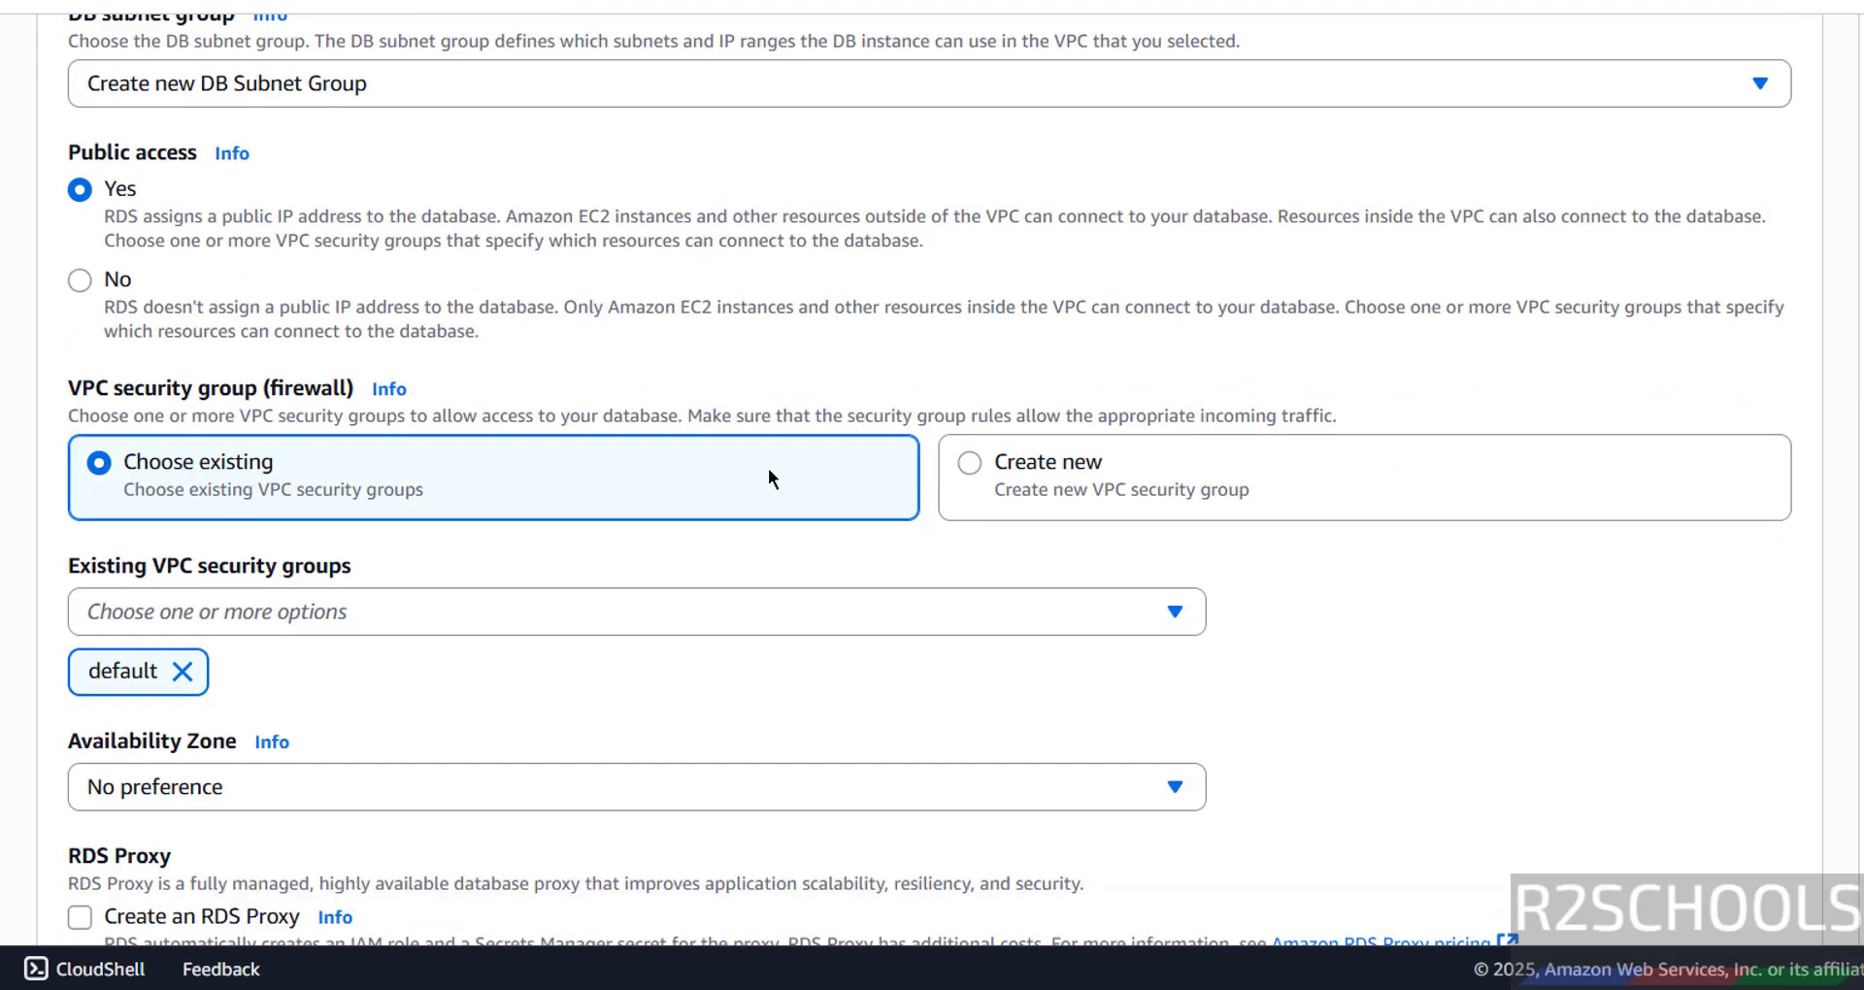
{"action": "scroll", "coordinate": [306, 510], "scroll_direction": "down", "scroll_amount": 3}
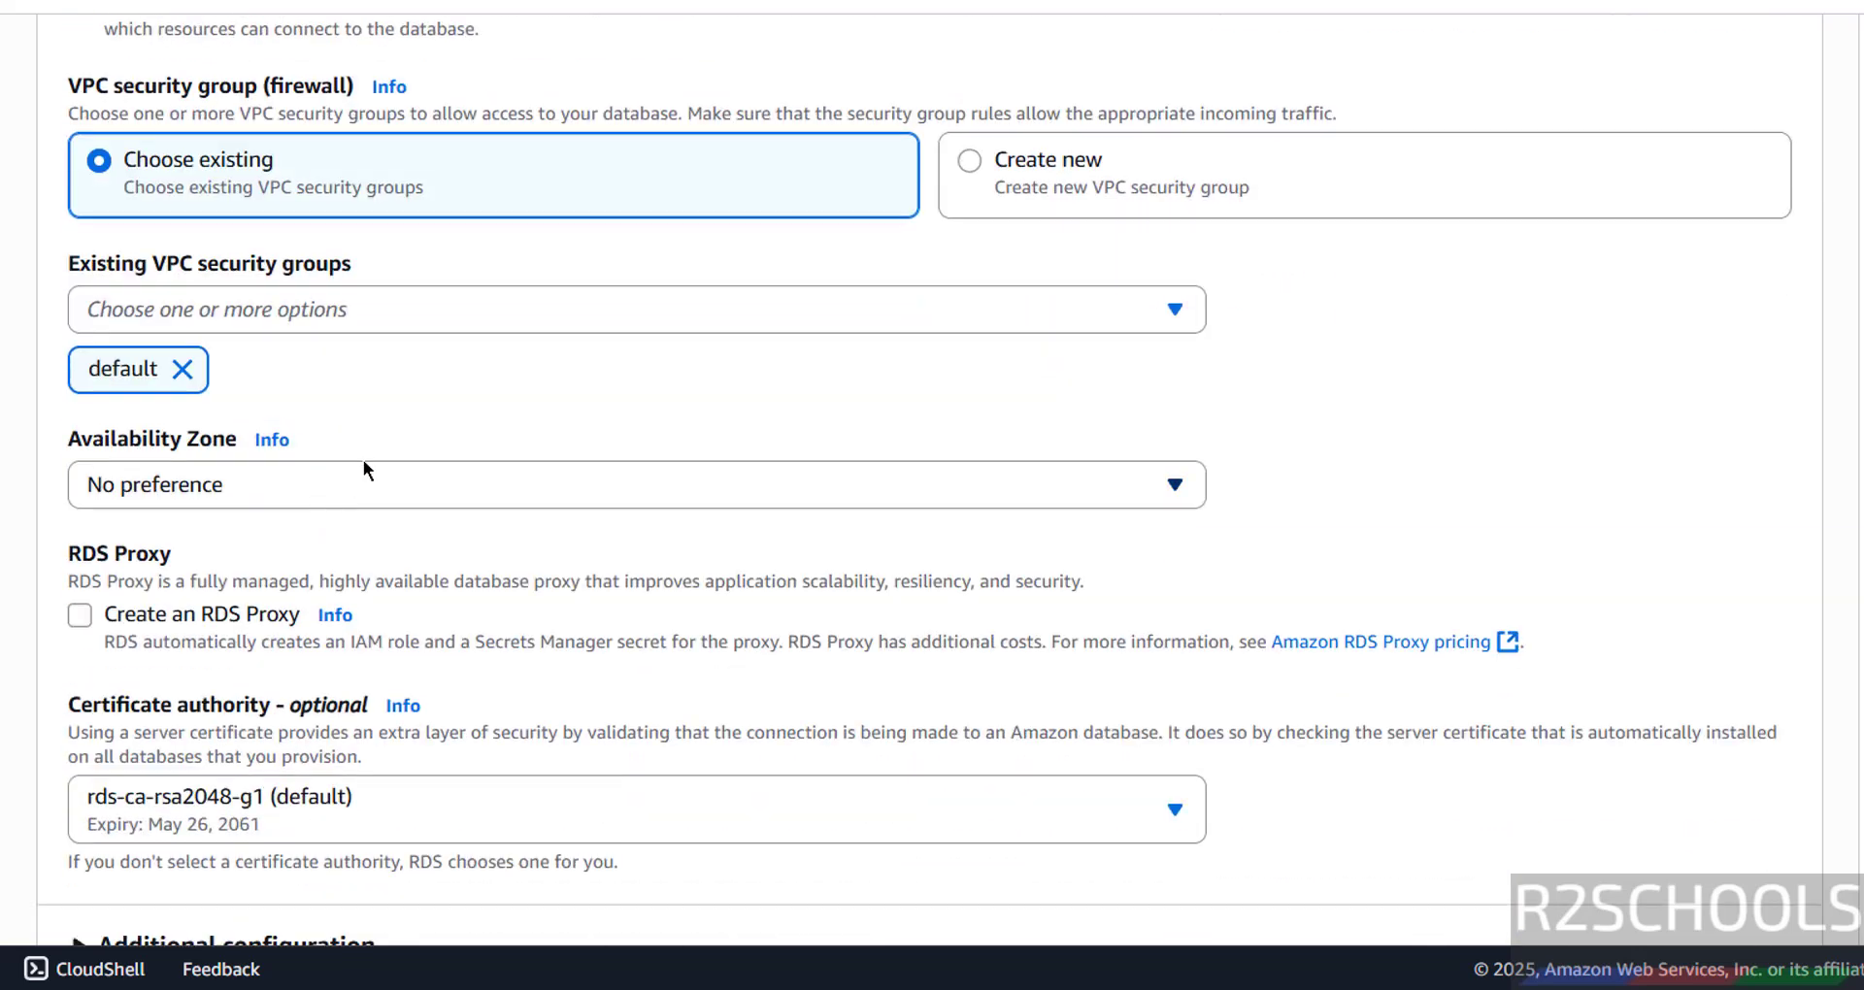
{"action": "left_click", "coordinate": [344, 317]}
{"action": "left_click", "coordinate": [343, 316]}
{"action": "left_click", "coordinate": [325, 500]}
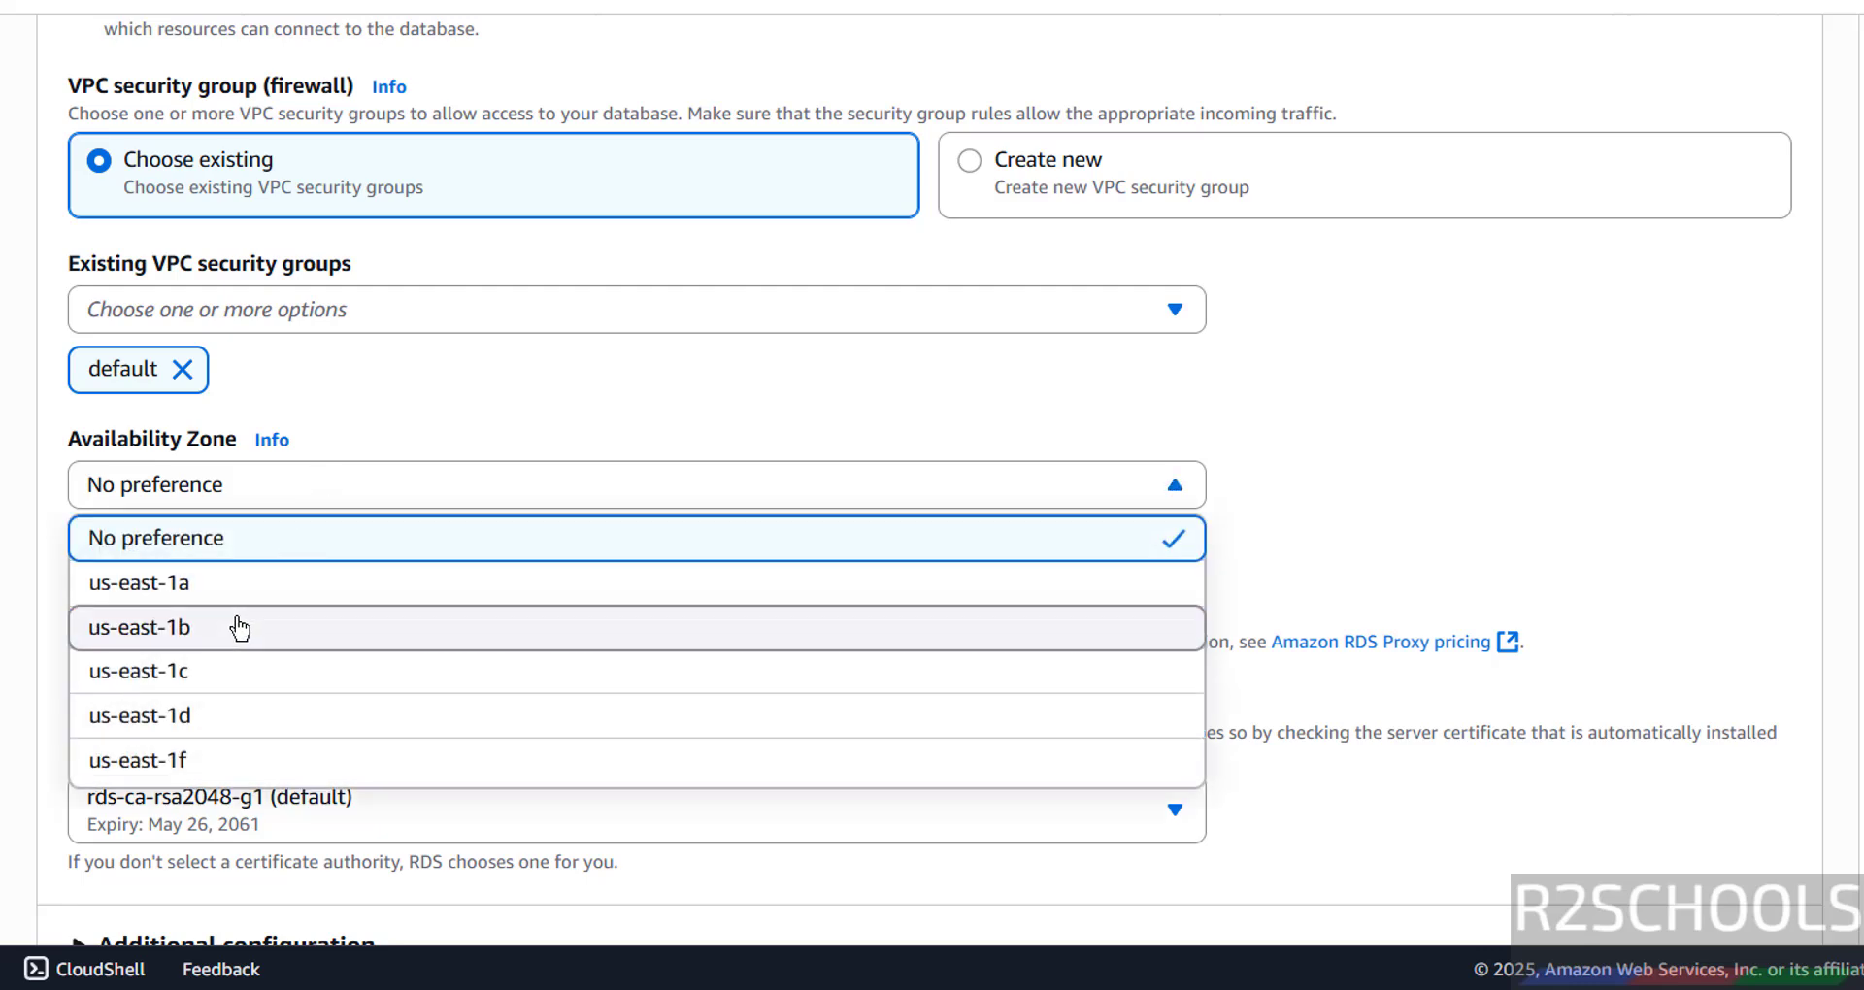
{"action": "left_click", "coordinate": [239, 628]}
- Expand Additional configuration to confirm the database port is 5432
{"action": "scroll", "coordinate": [670, 398], "scroll_direction": "down", "scroll_amount": 3}
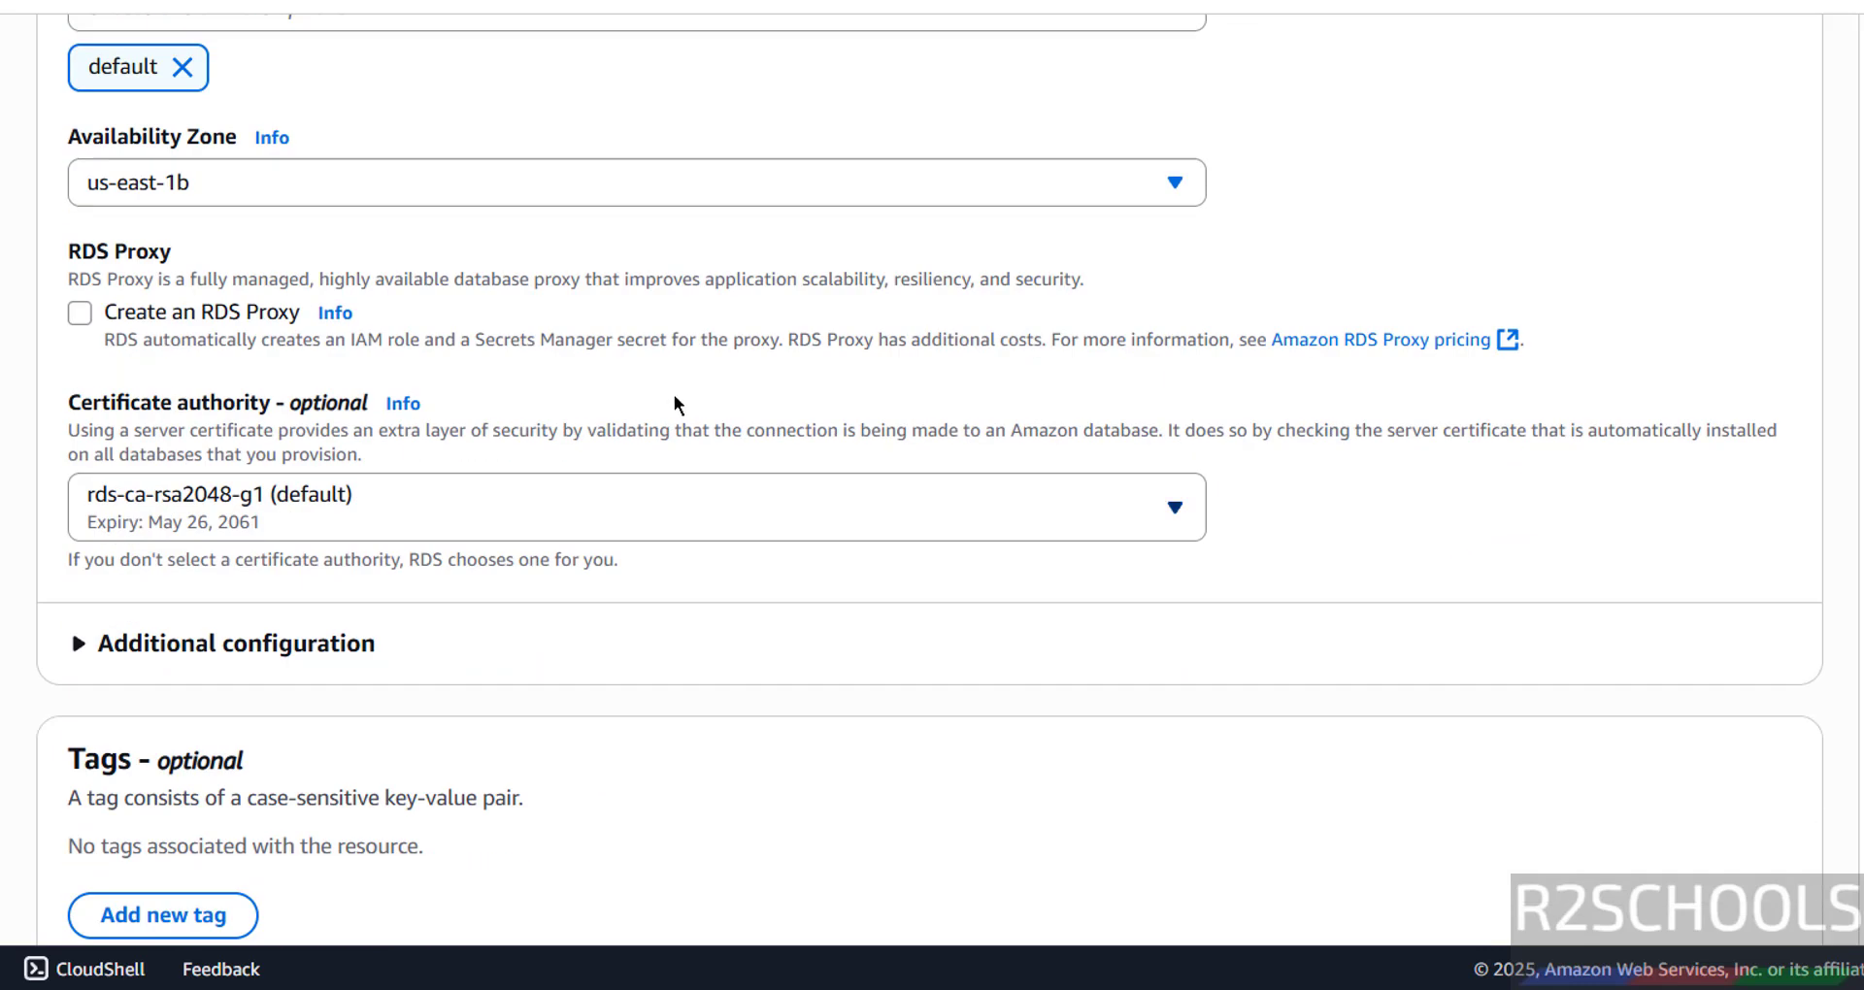
{"action": "scroll", "coordinate": [282, 350], "scroll_direction": "down", "scroll_amount": 2}
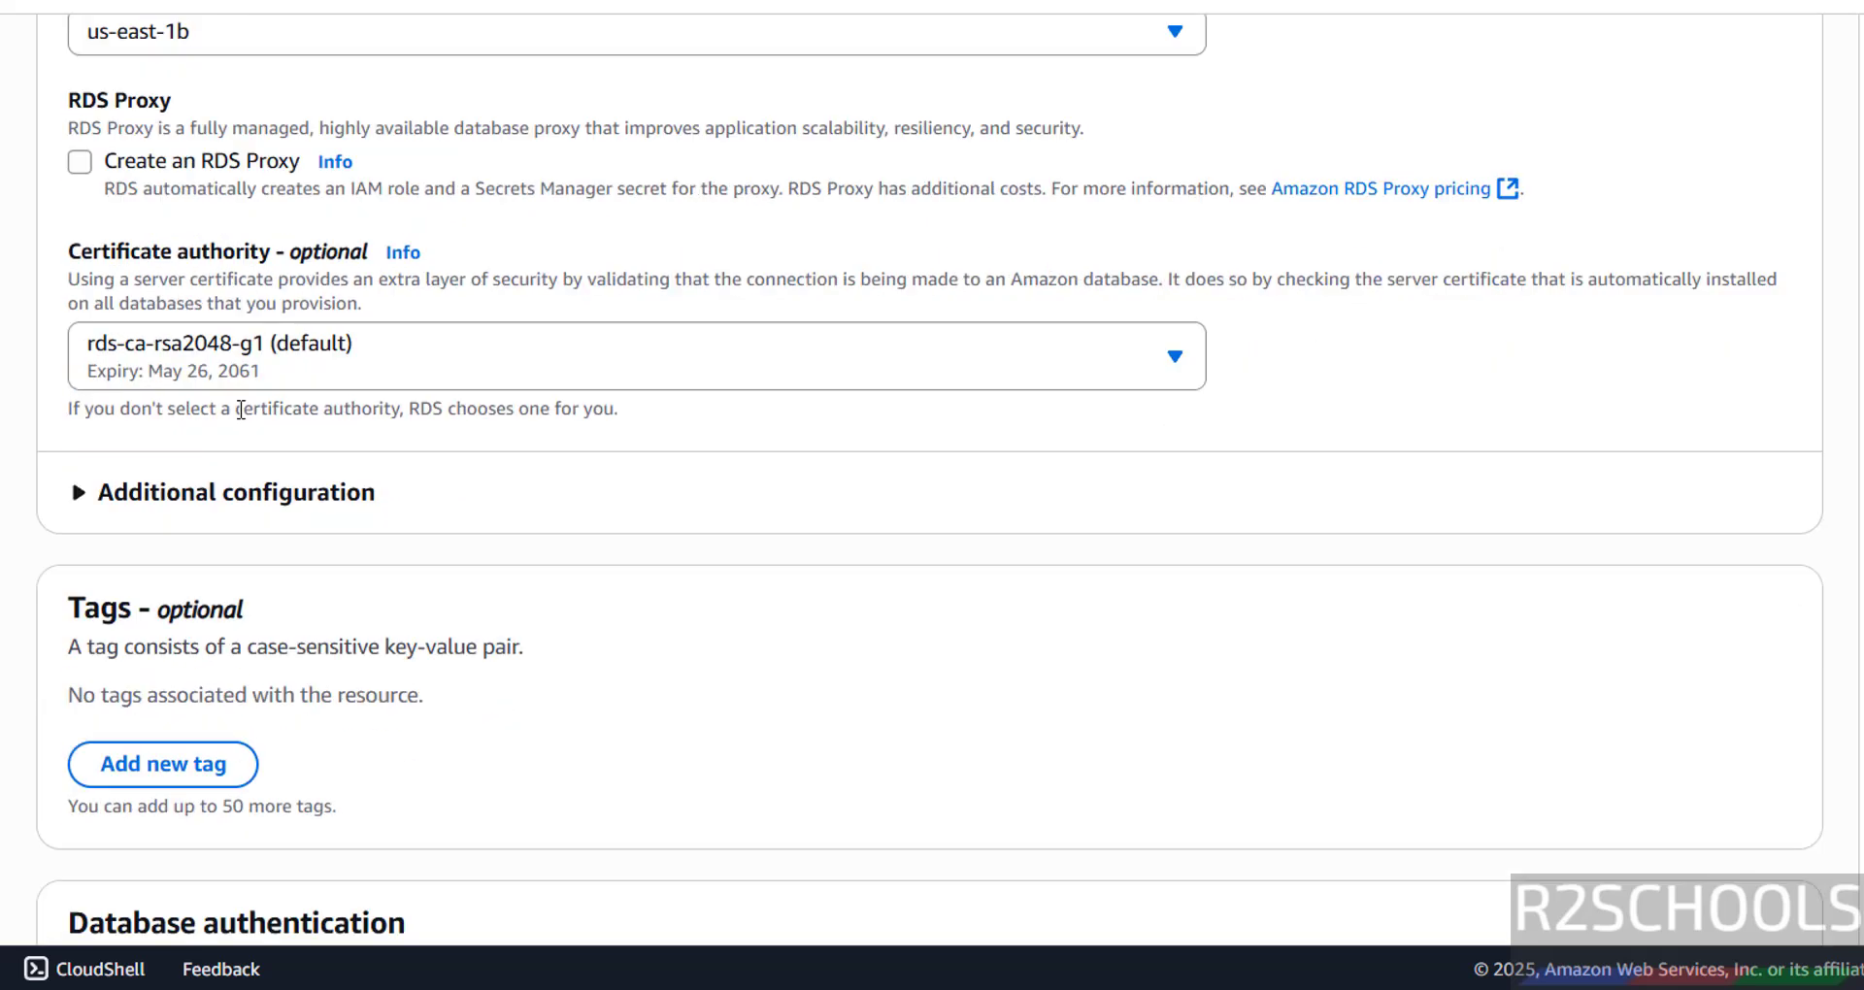
{"action": "scroll", "coordinate": [339, 389], "scroll_direction": "down", "scroll_amount": 2}
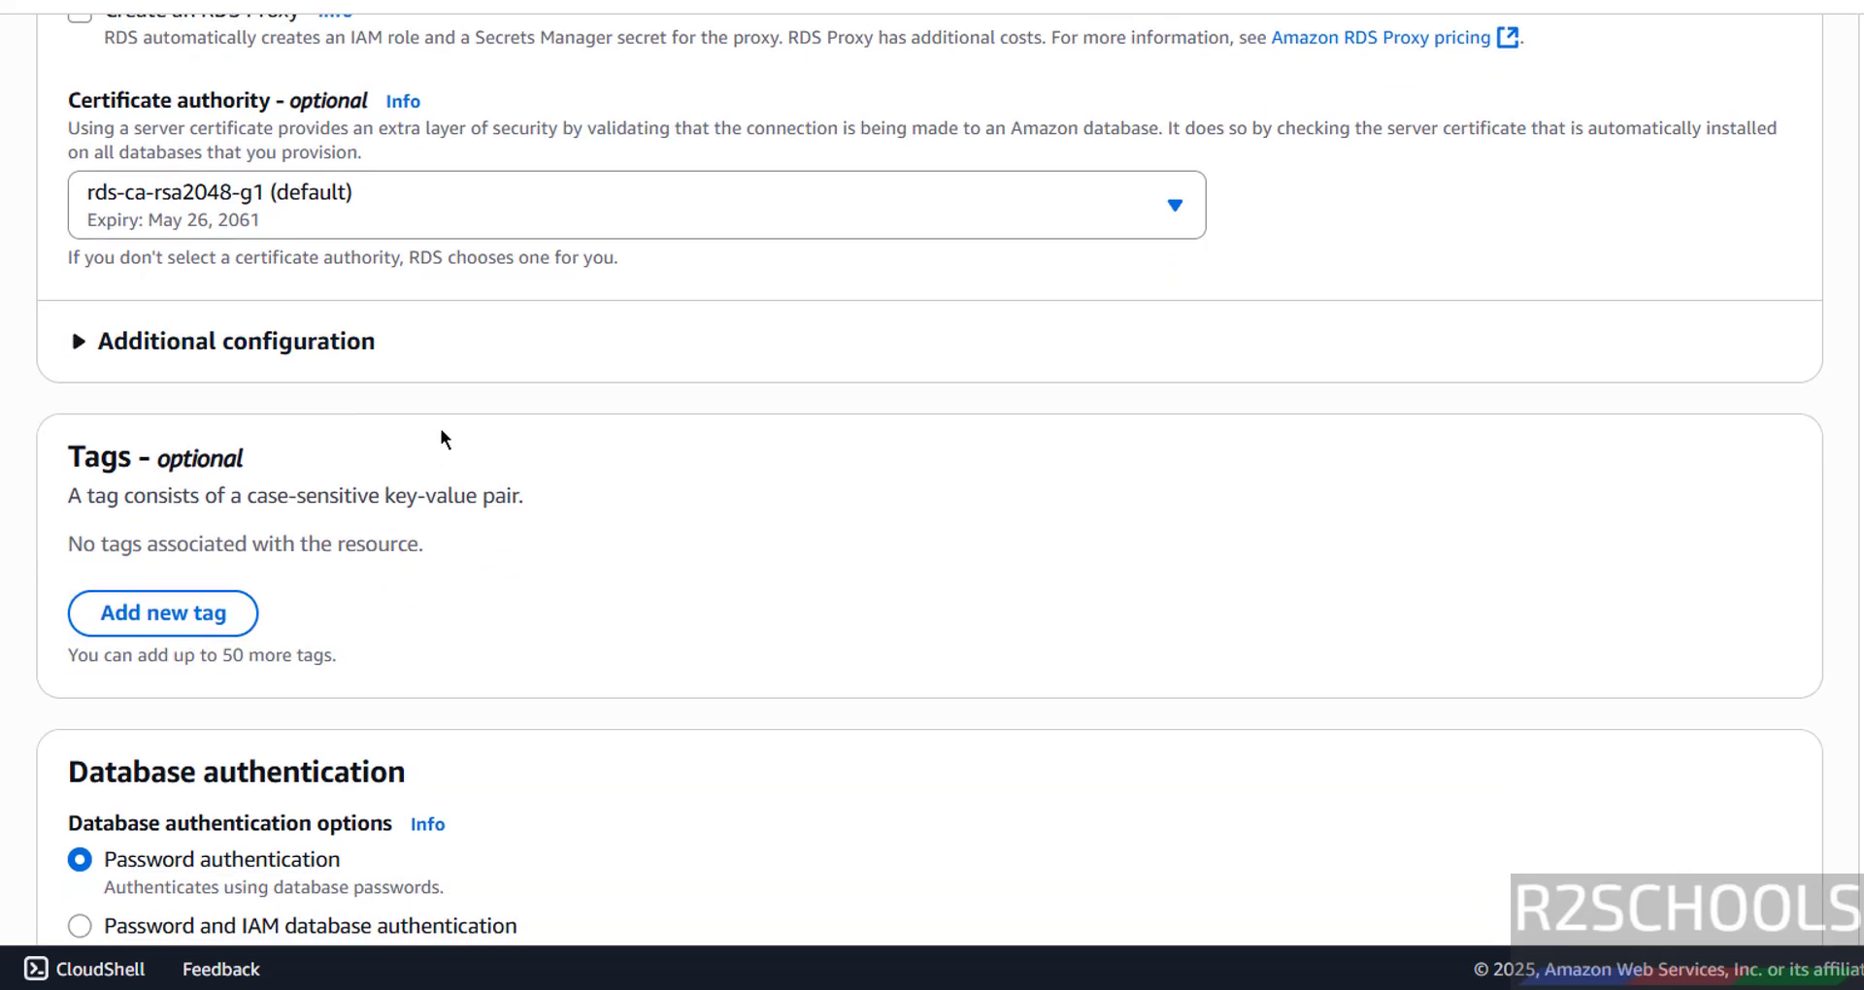
{"action": "left_click", "coordinate": [374, 345]}
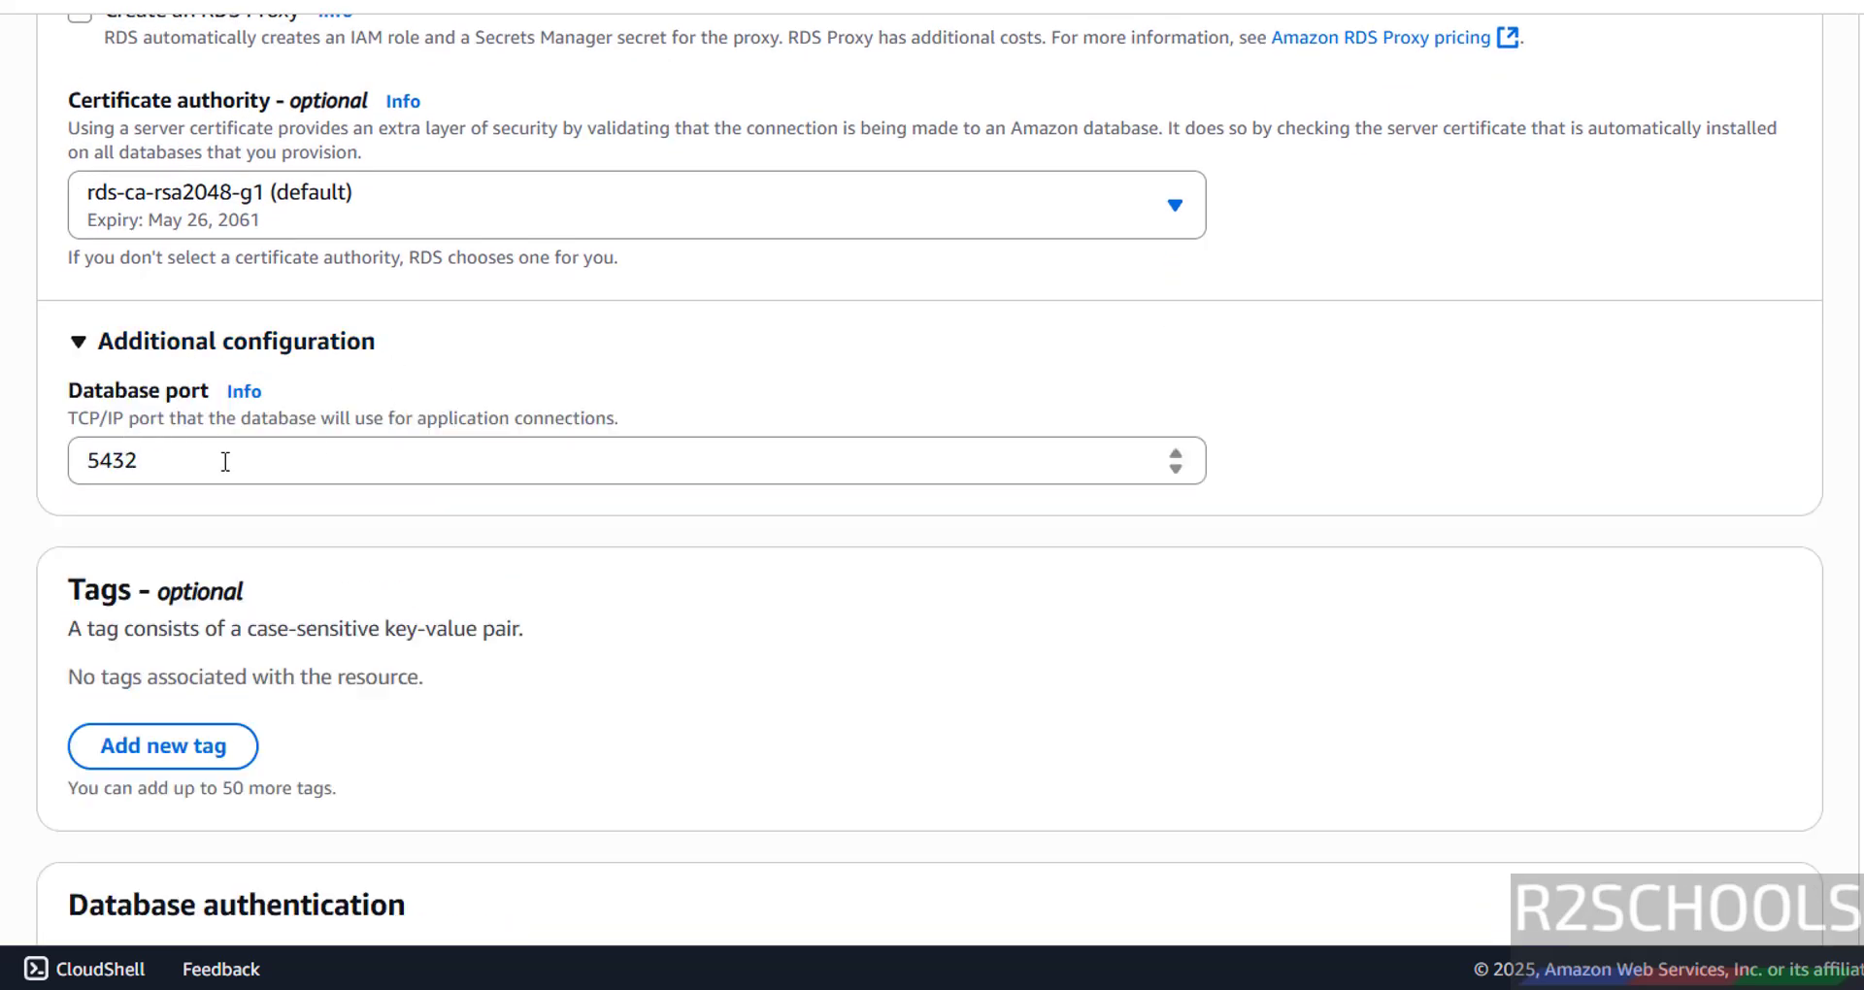
{"action": "left_click_drag", "start_coordinate": [141, 458], "coordinate": [67, 458]}
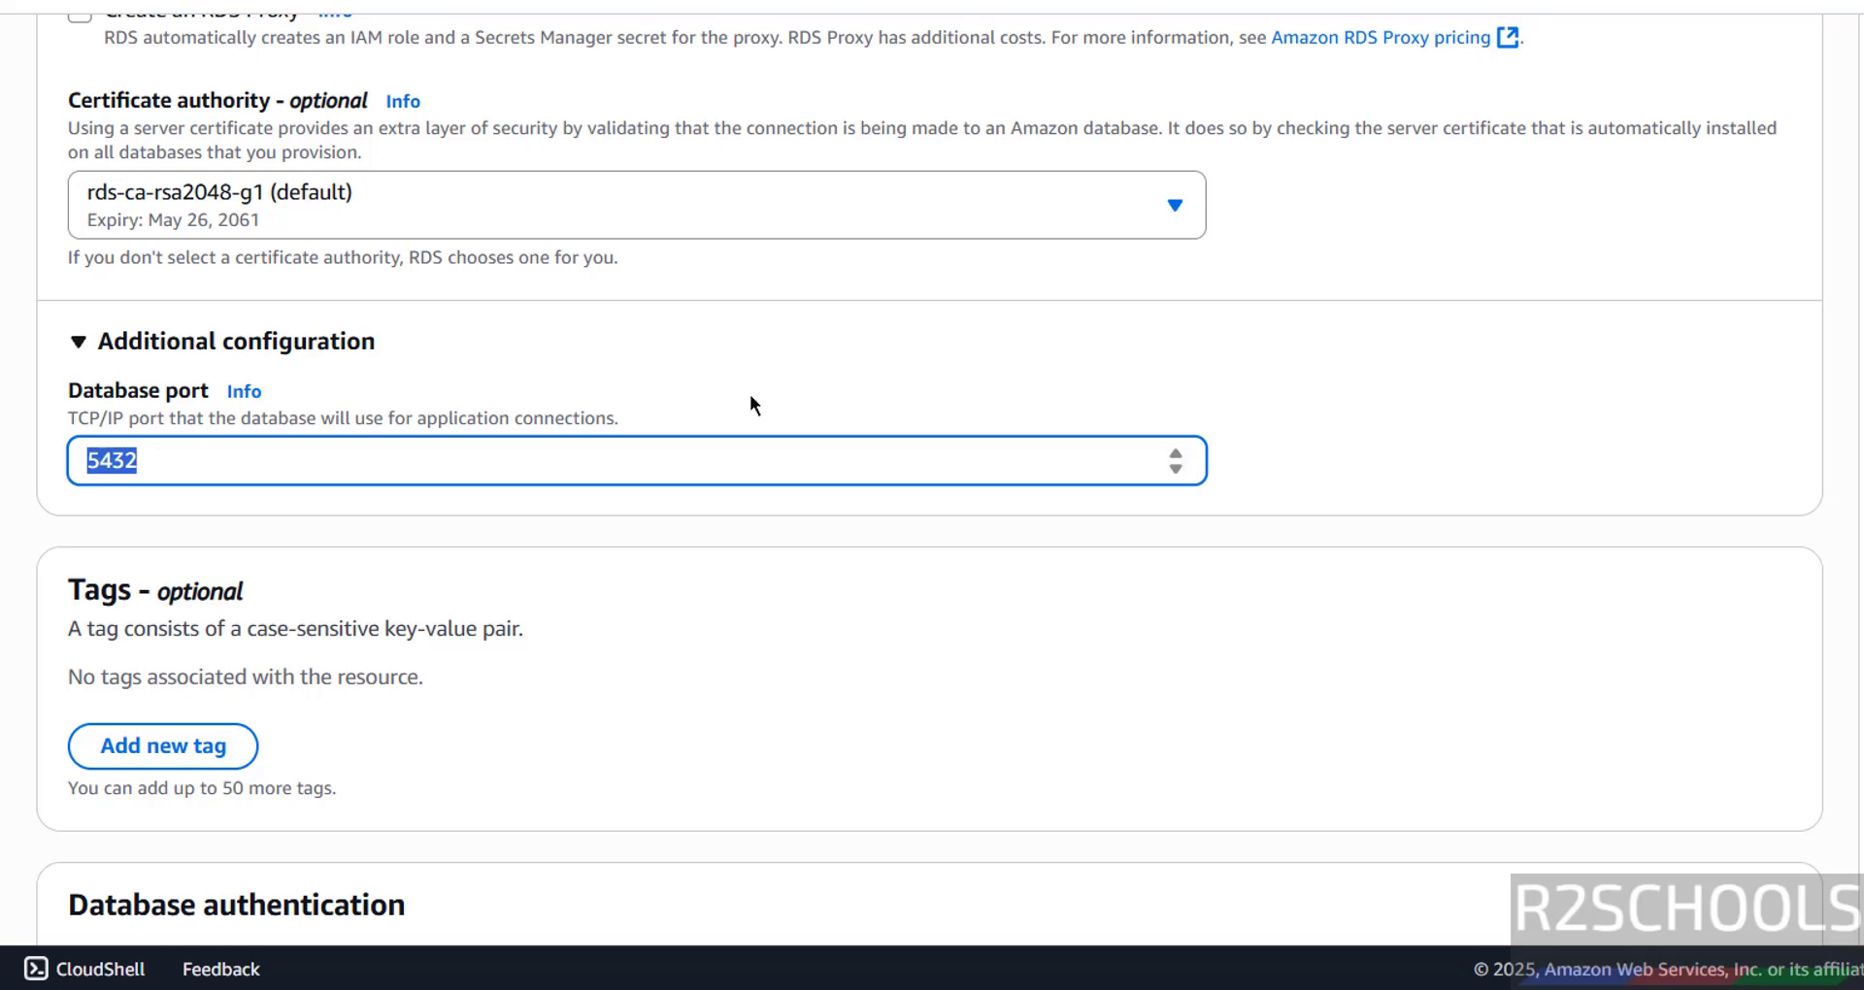
{"action": "scroll", "coordinate": [749, 394], "scroll_direction": "down", "scroll_amount": 5}
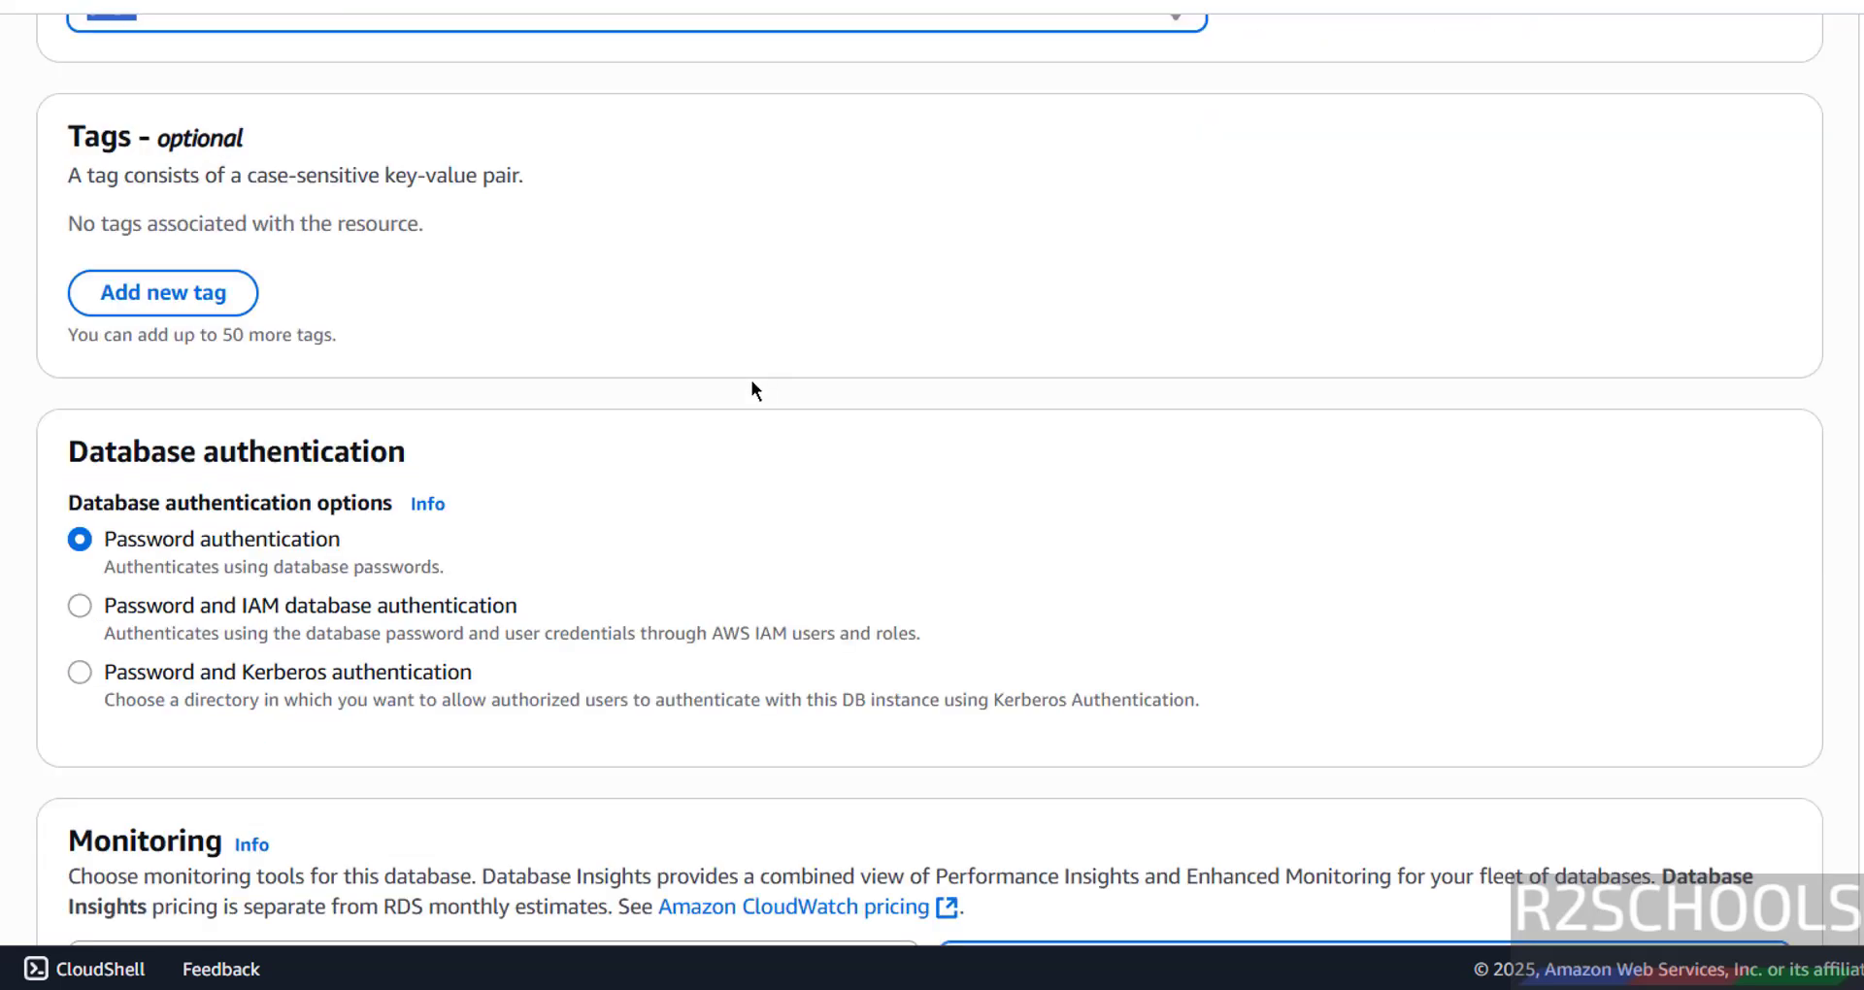
{"action": "scroll", "coordinate": [748, 380], "scroll_direction": "down", "scroll_amount": 5}
{"action": "scroll", "coordinate": [745, 382], "scroll_direction": "up", "scroll_amount": 2}
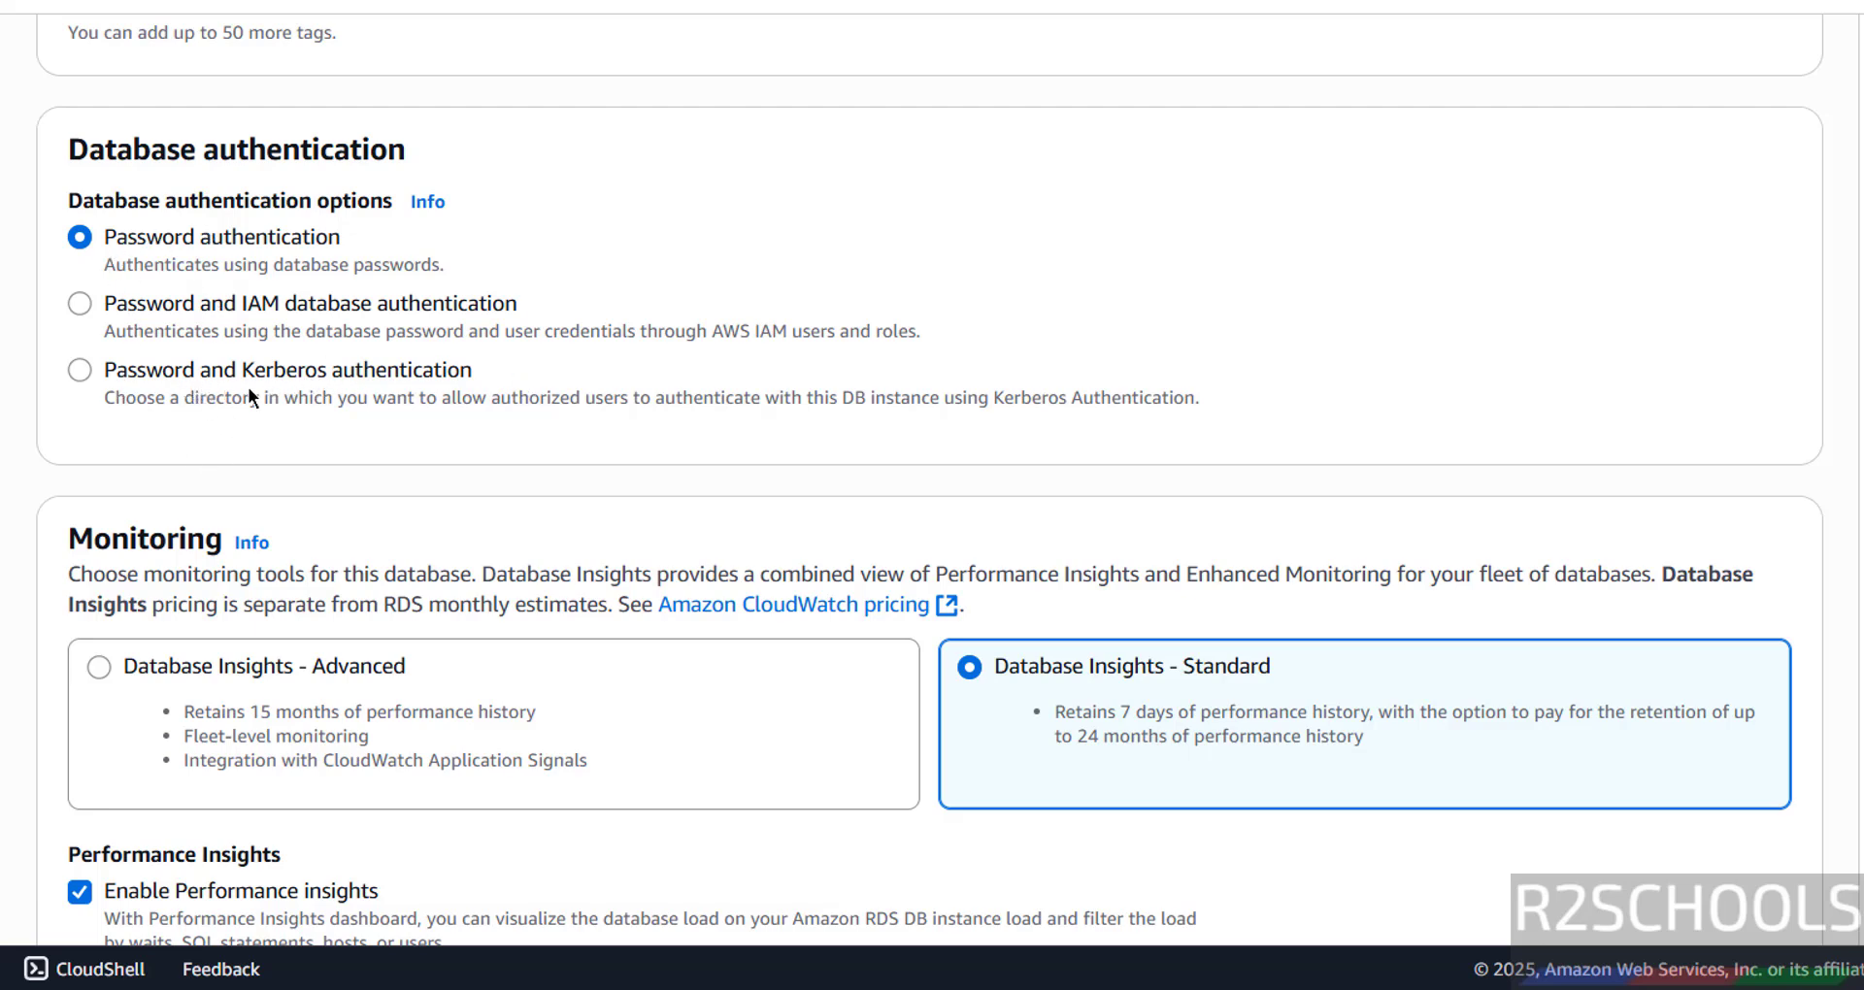
{"action": "scroll", "coordinate": [248, 387], "scroll_direction": "down", "scroll_amount": 4}
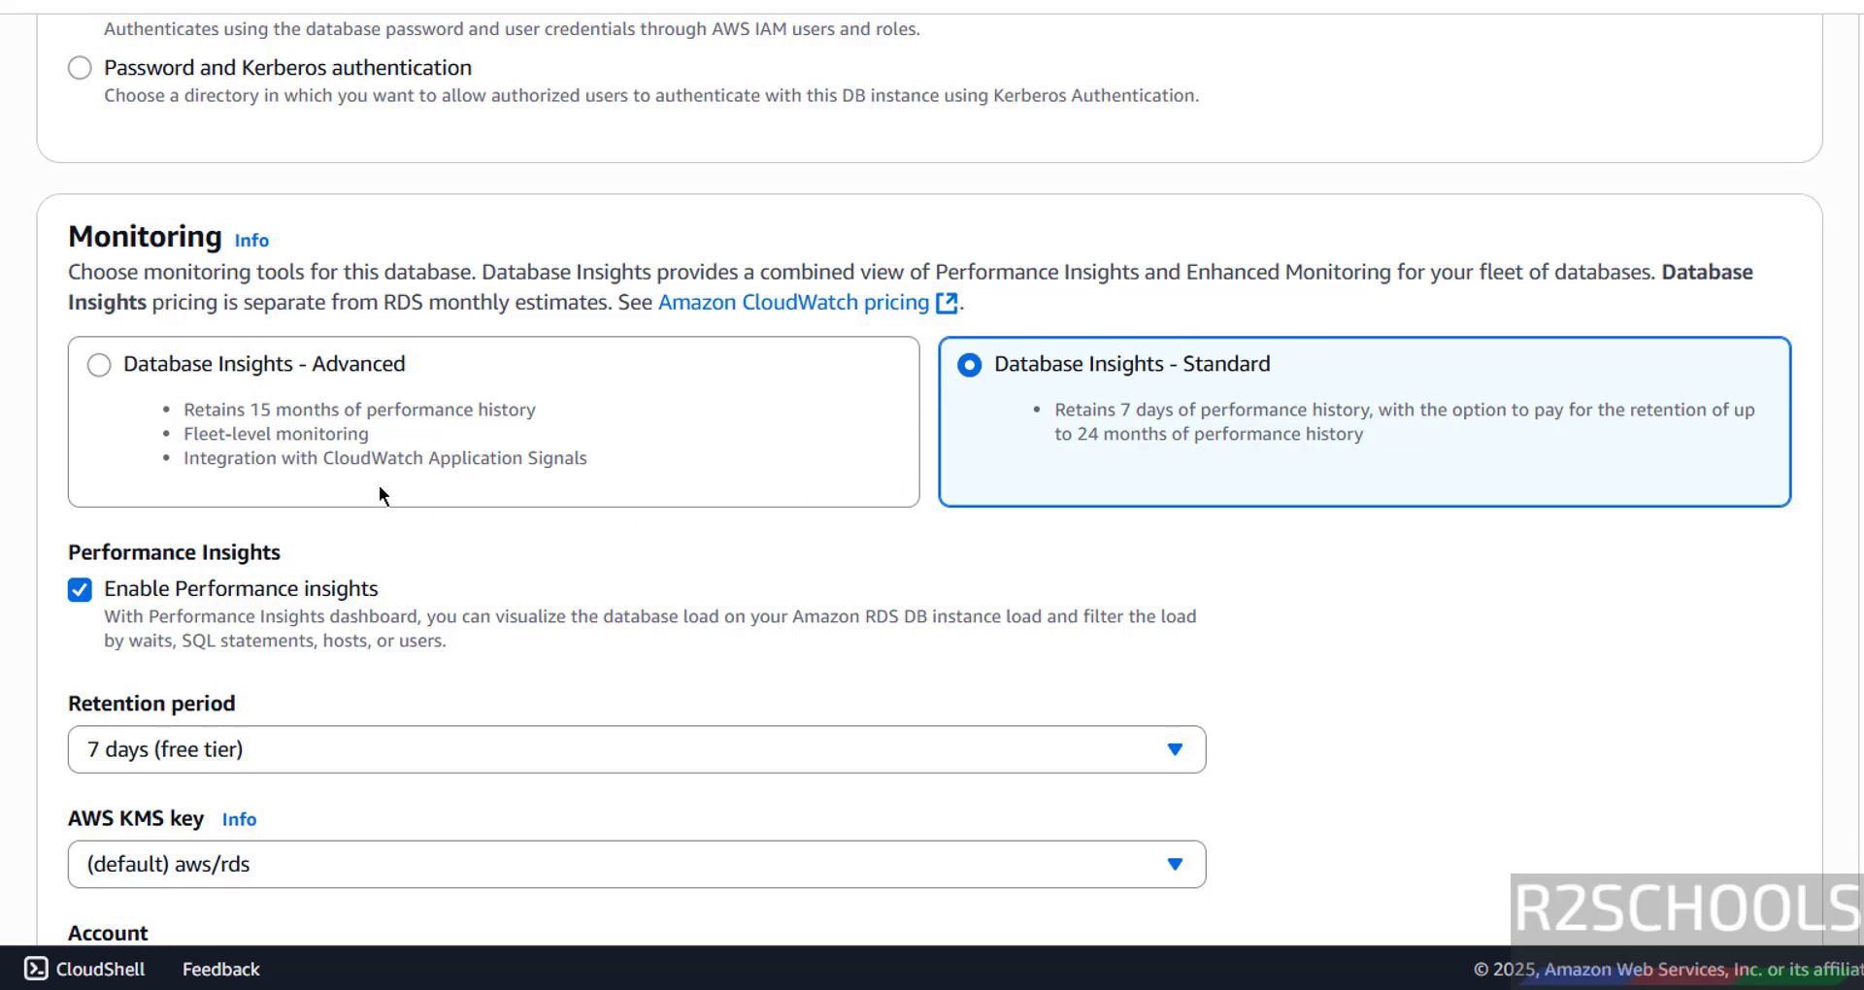
{"action": "scroll", "coordinate": [378, 493], "scroll_direction": "down", "scroll_amount": 2}
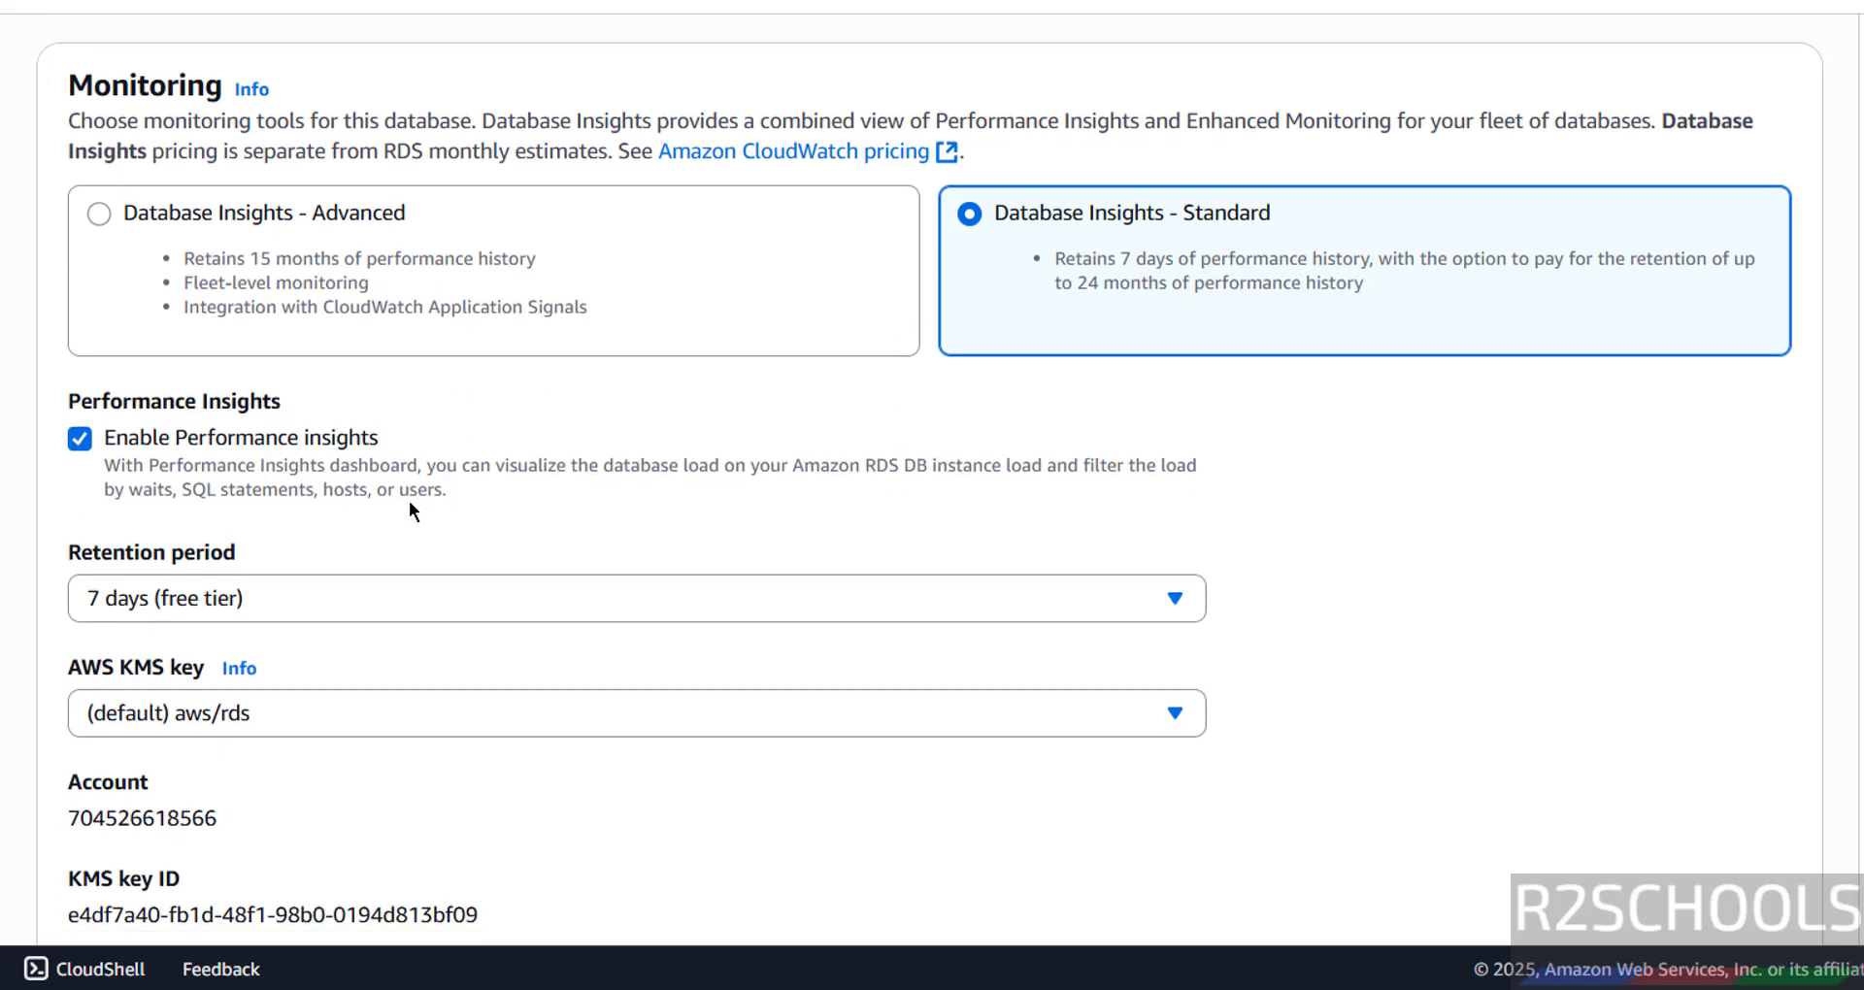
{"action": "left_click", "coordinate": [85, 445]}
{"action": "left_click", "coordinate": [84, 445]}
{"action": "scroll", "coordinate": [85, 445], "scroll_direction": "down", "scroll_amount": 5}
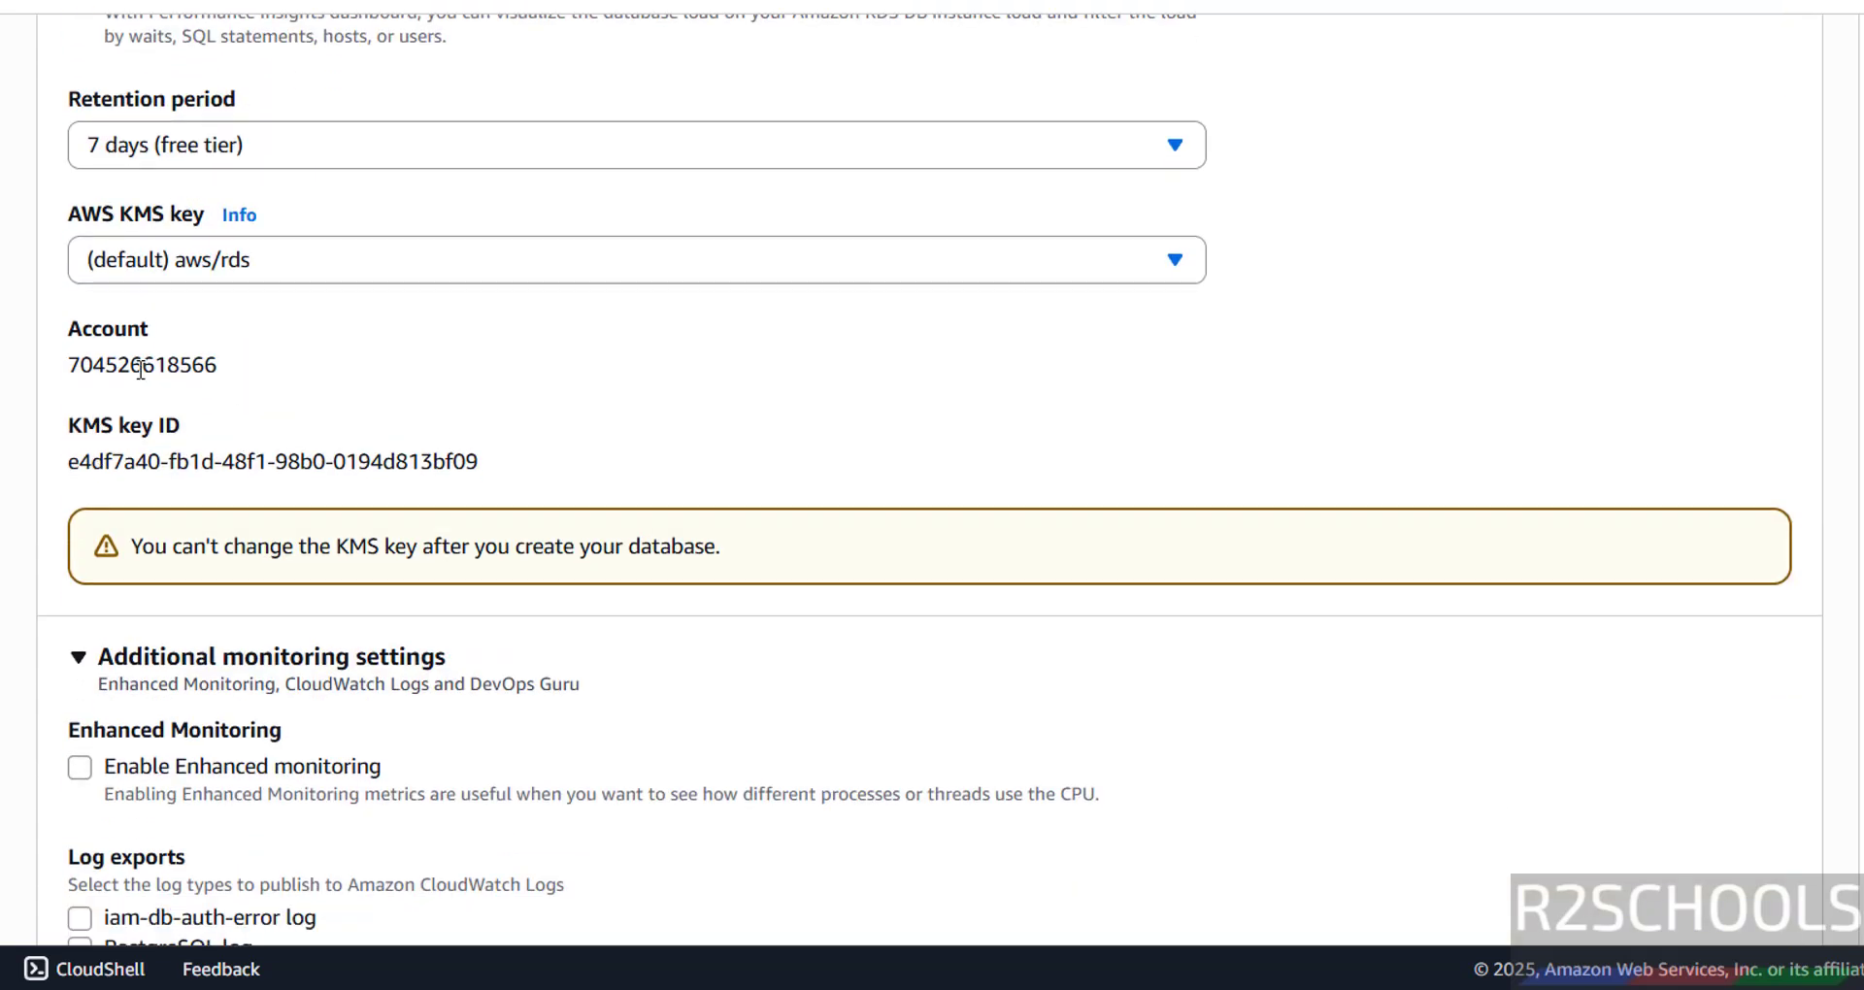
{"action": "scroll", "coordinate": [398, 475], "scroll_direction": "down", "scroll_amount": 3}
{"action": "scroll", "coordinate": [403, 490], "scroll_direction": "down", "scroll_amount": 2}
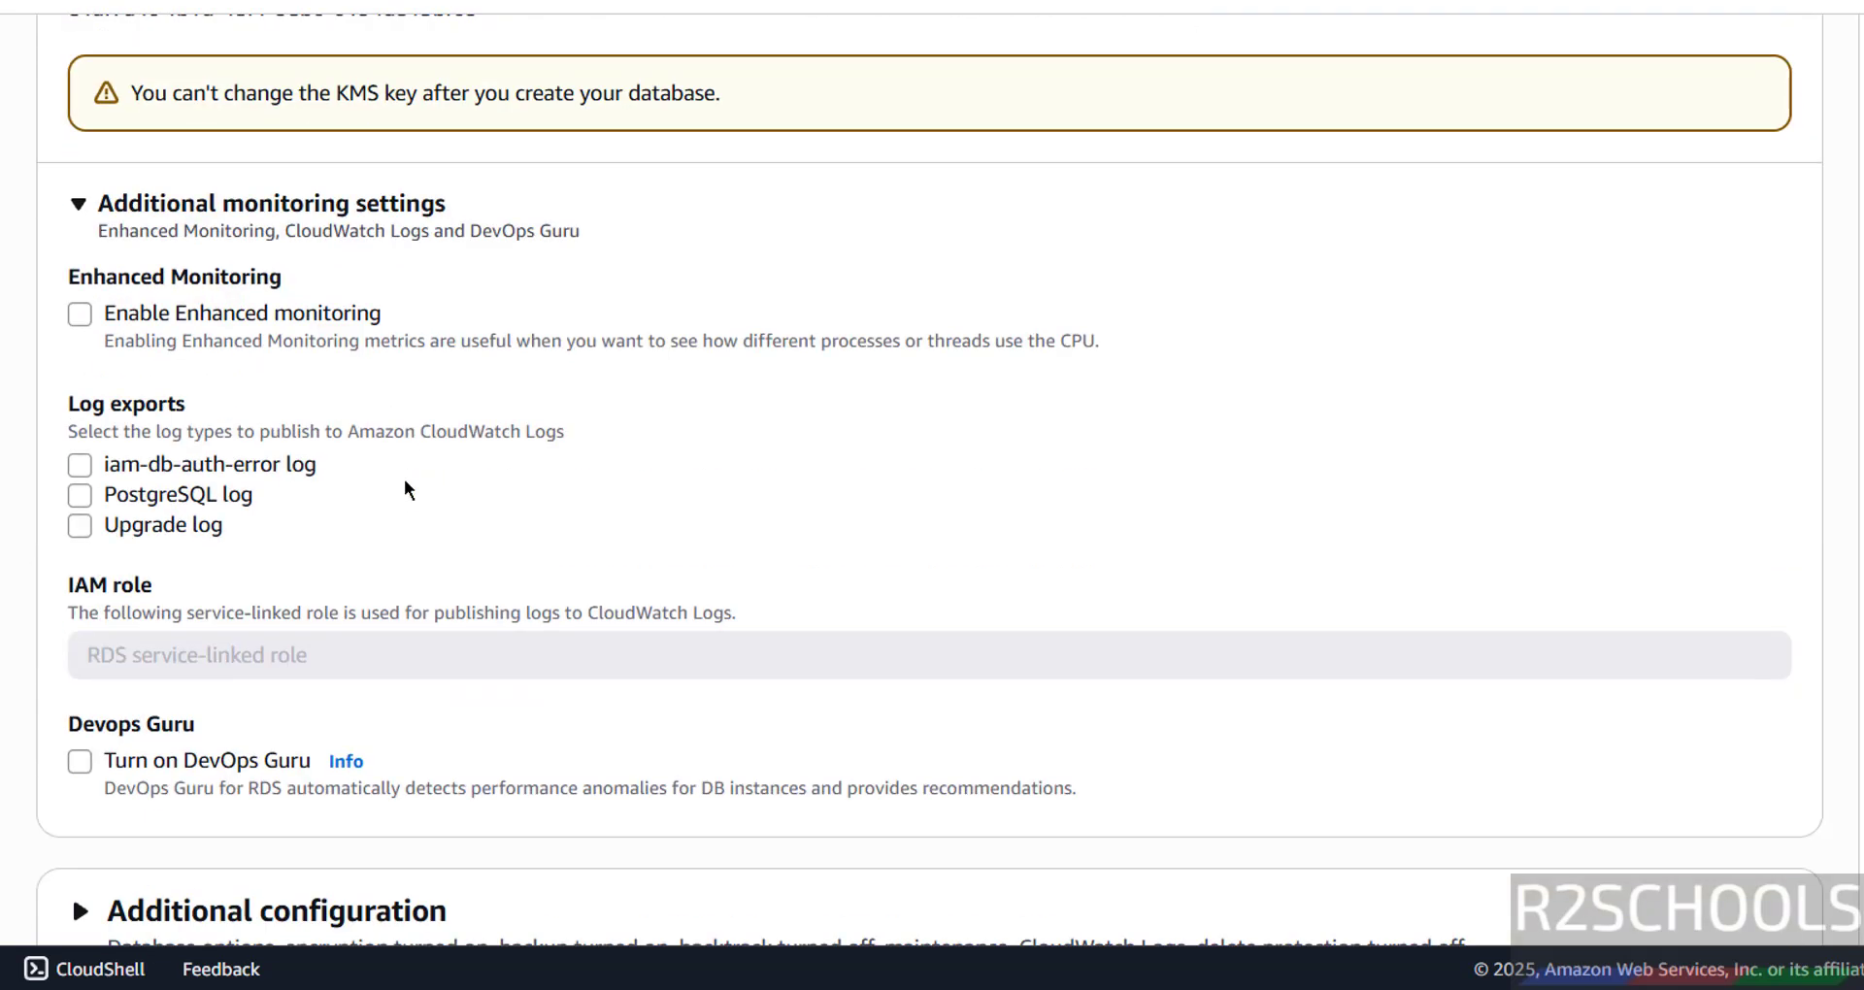
{"action": "left_click", "coordinate": [273, 204]}
{"action": "left_click", "coordinate": [273, 204]}
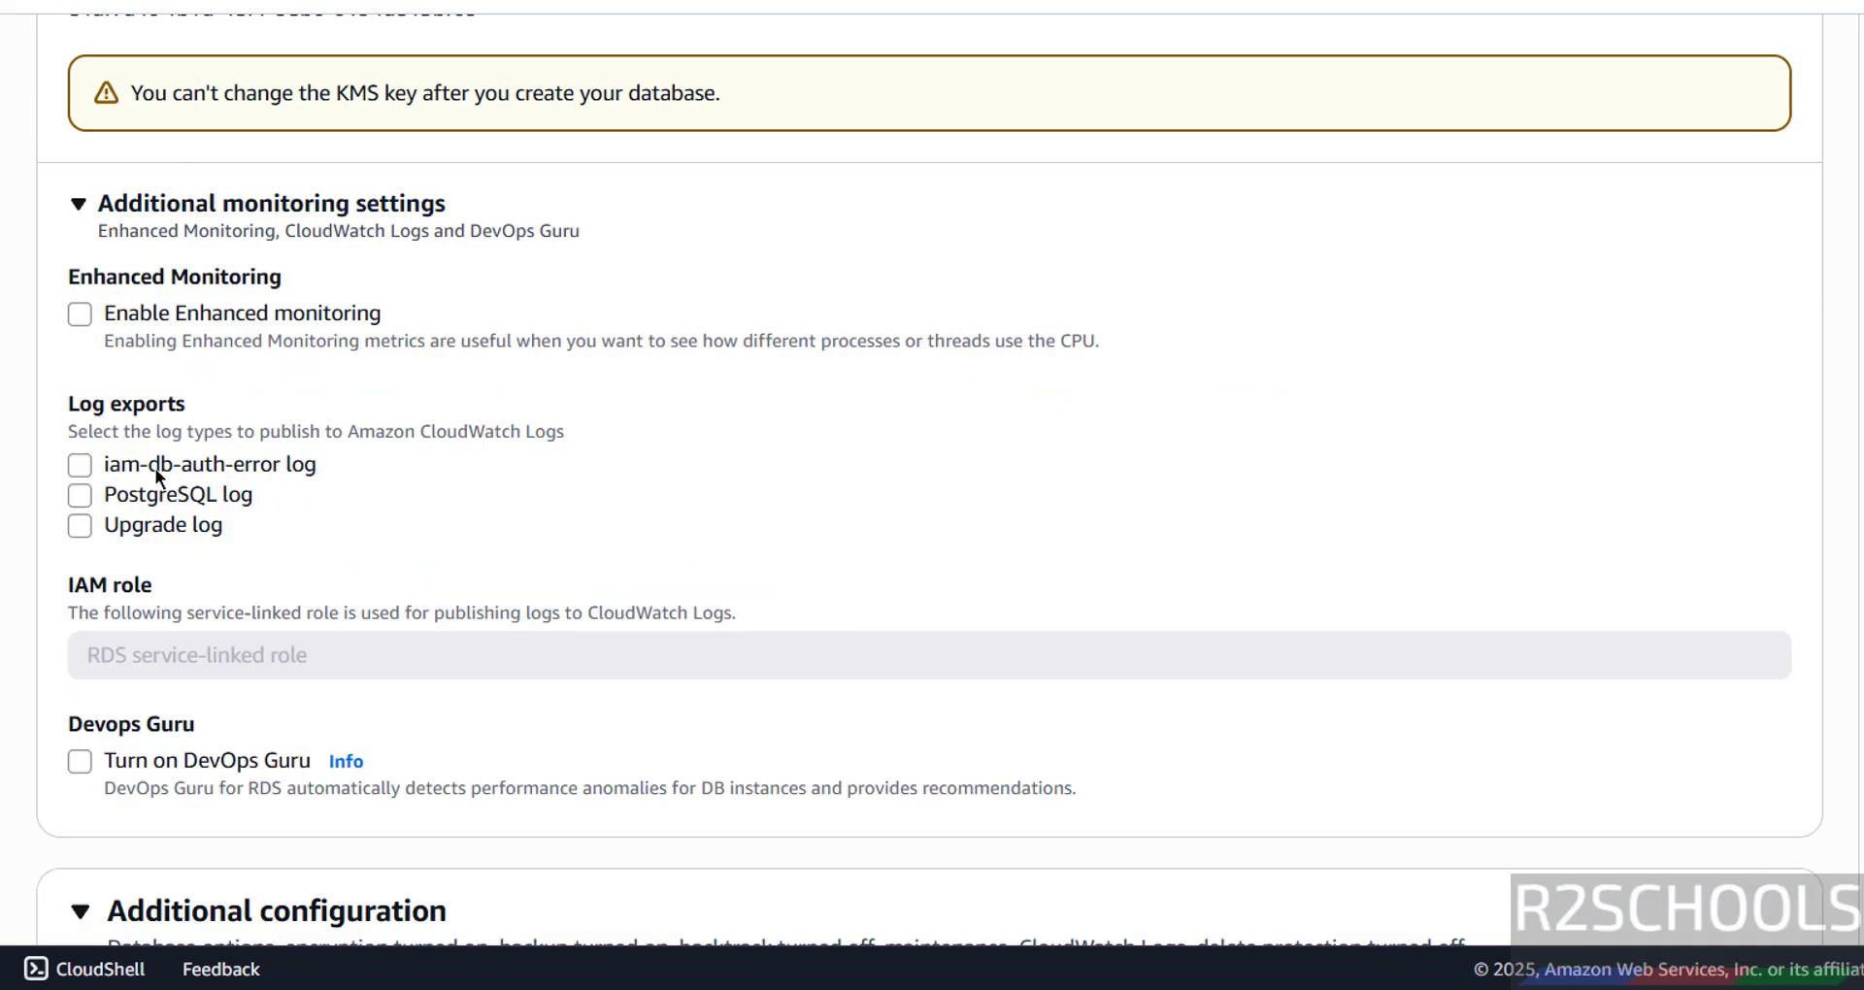
{"action": "left_click", "coordinate": [153, 317]}
{"action": "left_click", "coordinate": [154, 317]}
{"action": "left_click", "coordinate": [154, 317]}
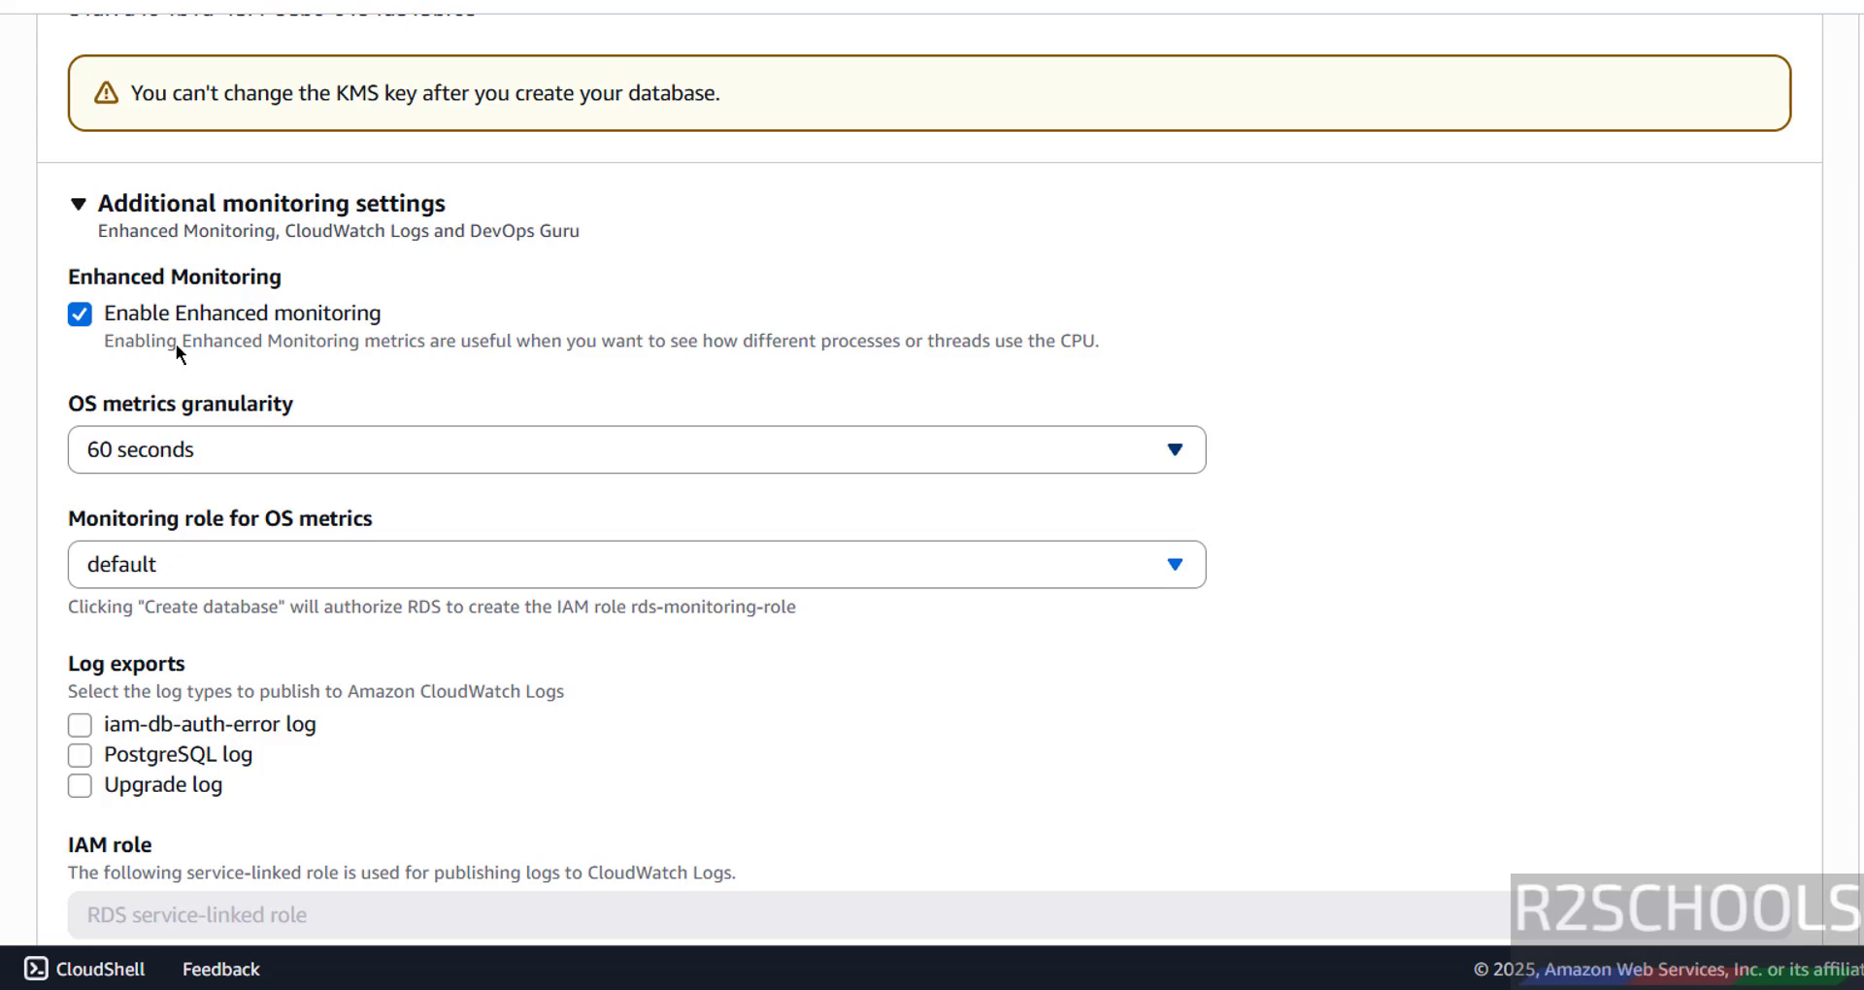
{"action": "left_click", "coordinate": [183, 317]}
{"action": "scroll", "coordinate": [310, 434], "scroll_direction": "down", "scroll_amount": 3}
{"action": "scroll", "coordinate": [310, 434], "scroll_direction": "down", "scroll_amount": 5}
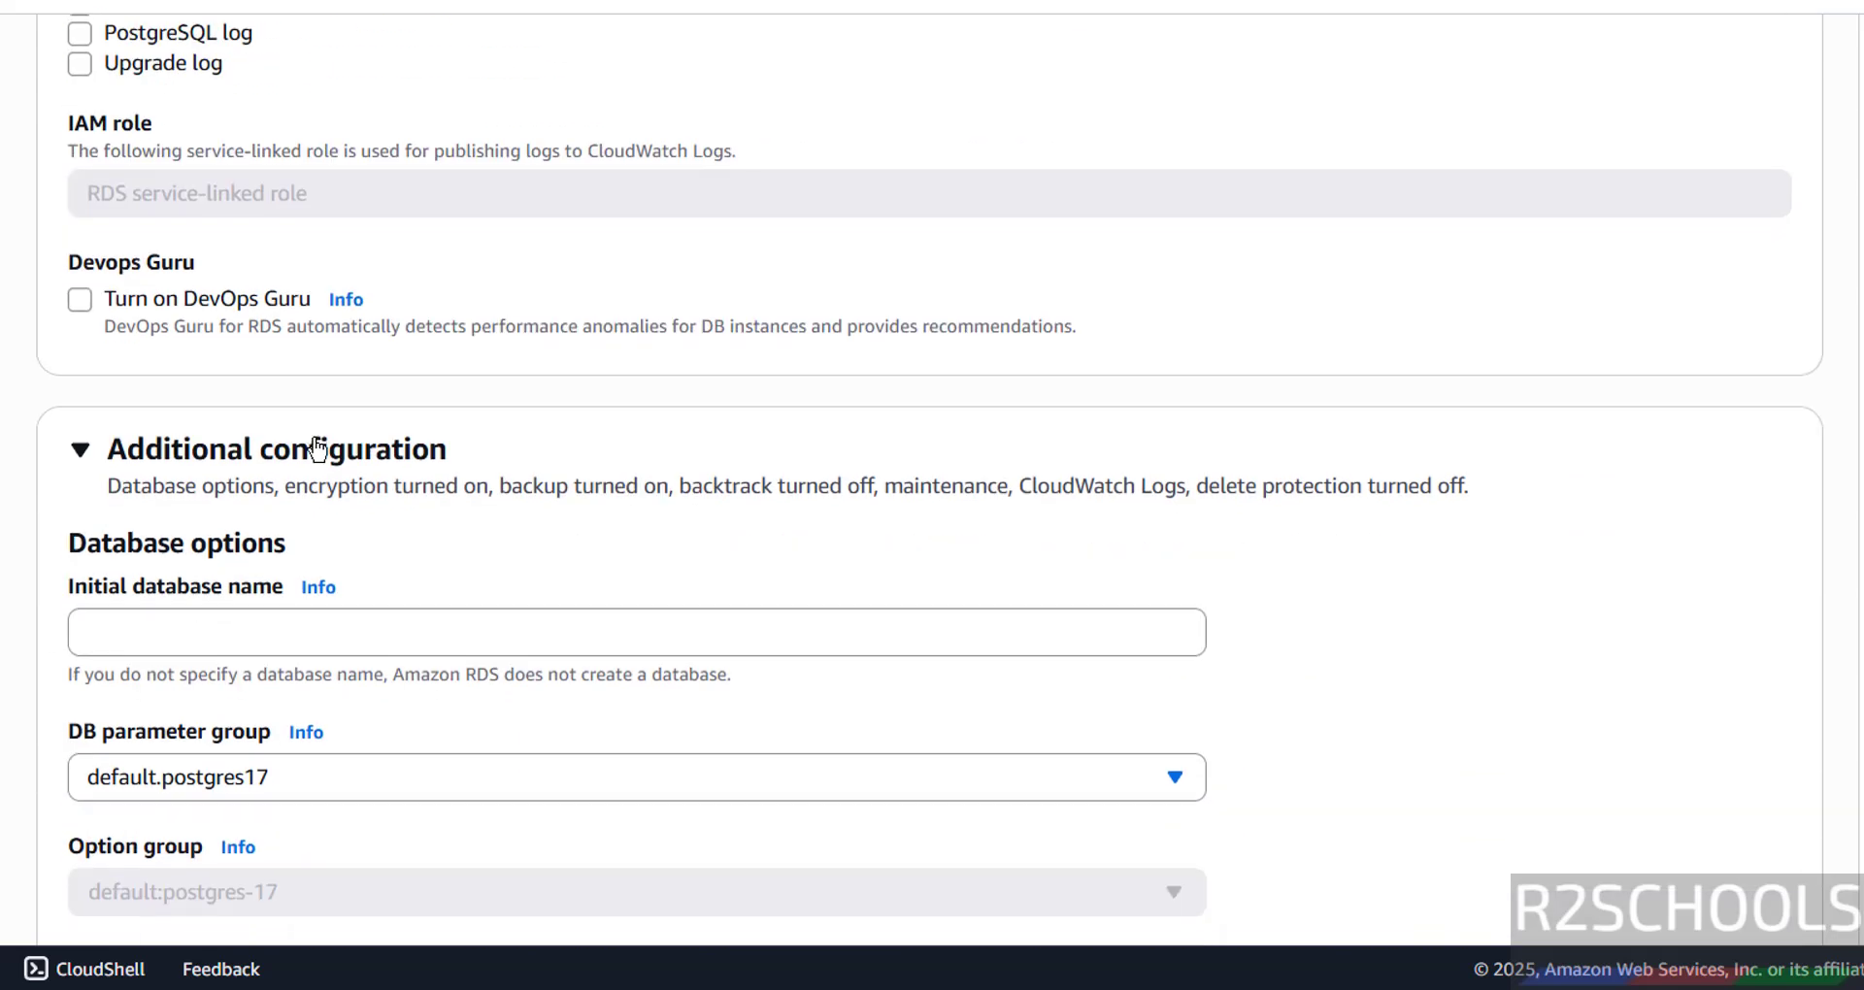
{"action": "left_click", "coordinate": [142, 348]}
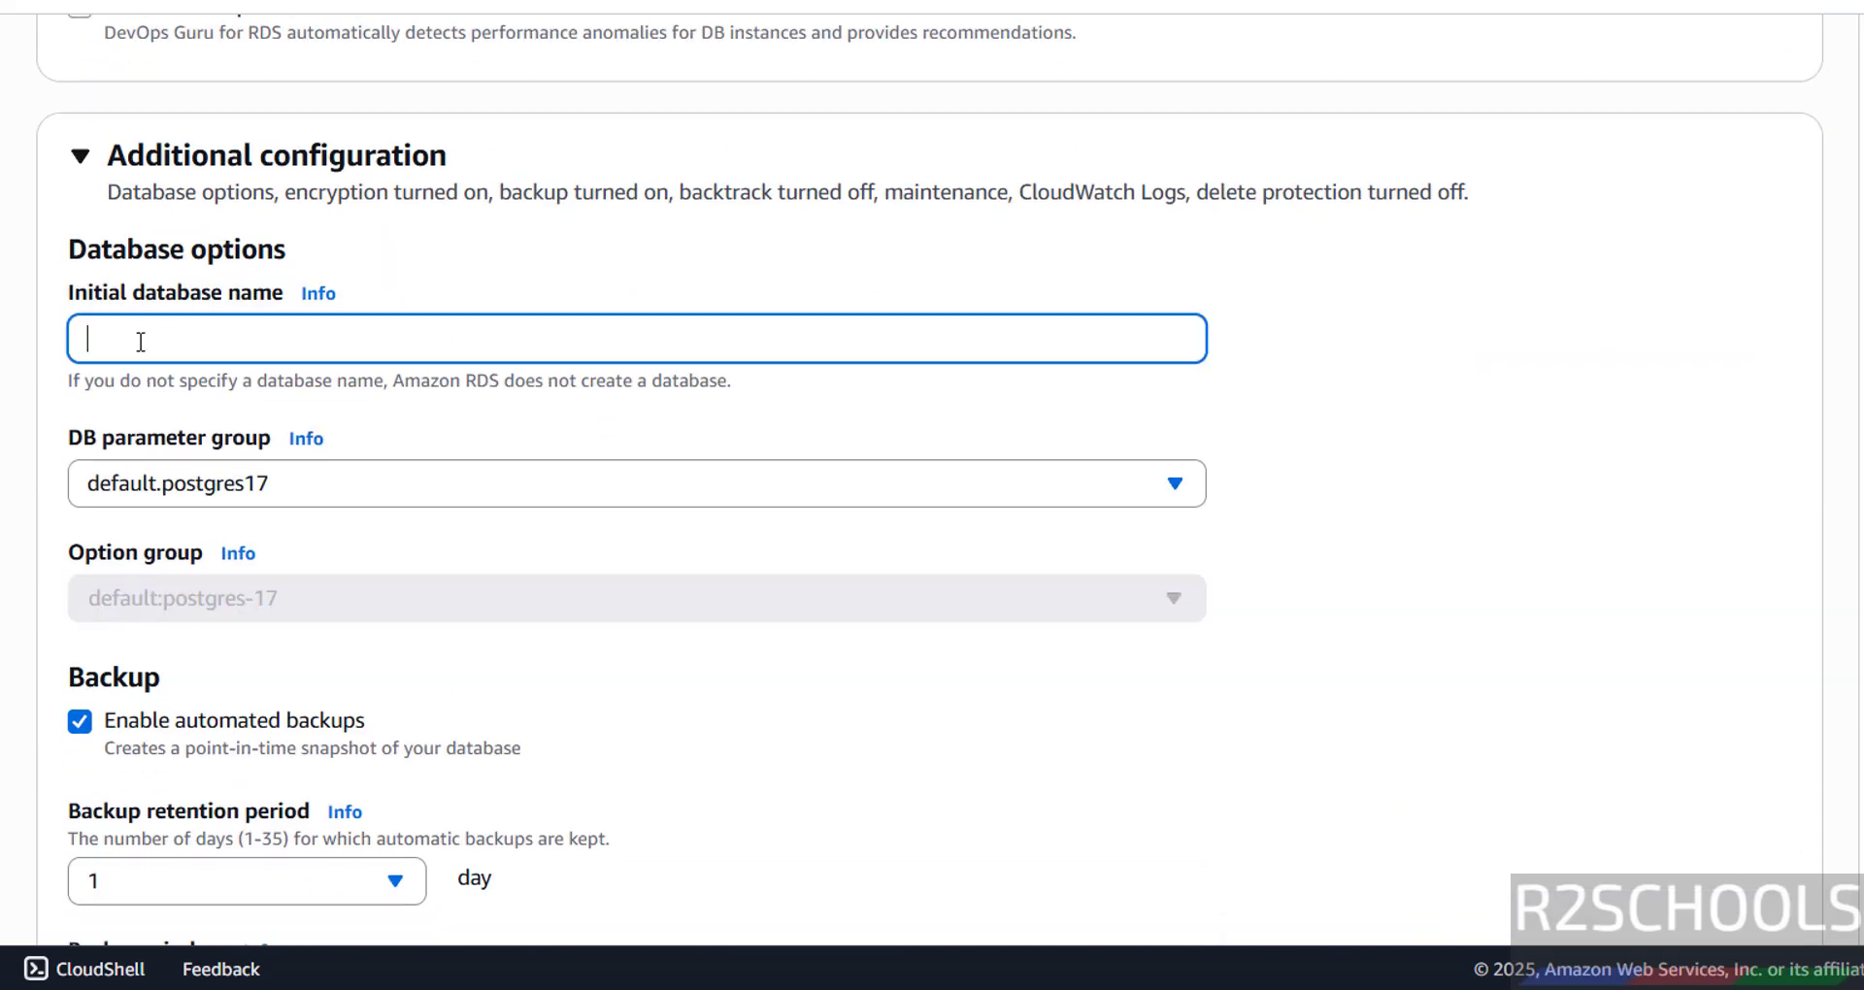
{"action": "type", "text": "bank"}
{"action": "left_click_drag", "start_coordinate": [178, 323], "coordinate": [71, 337]}
{"action": "left_click", "coordinate": [288, 473]}
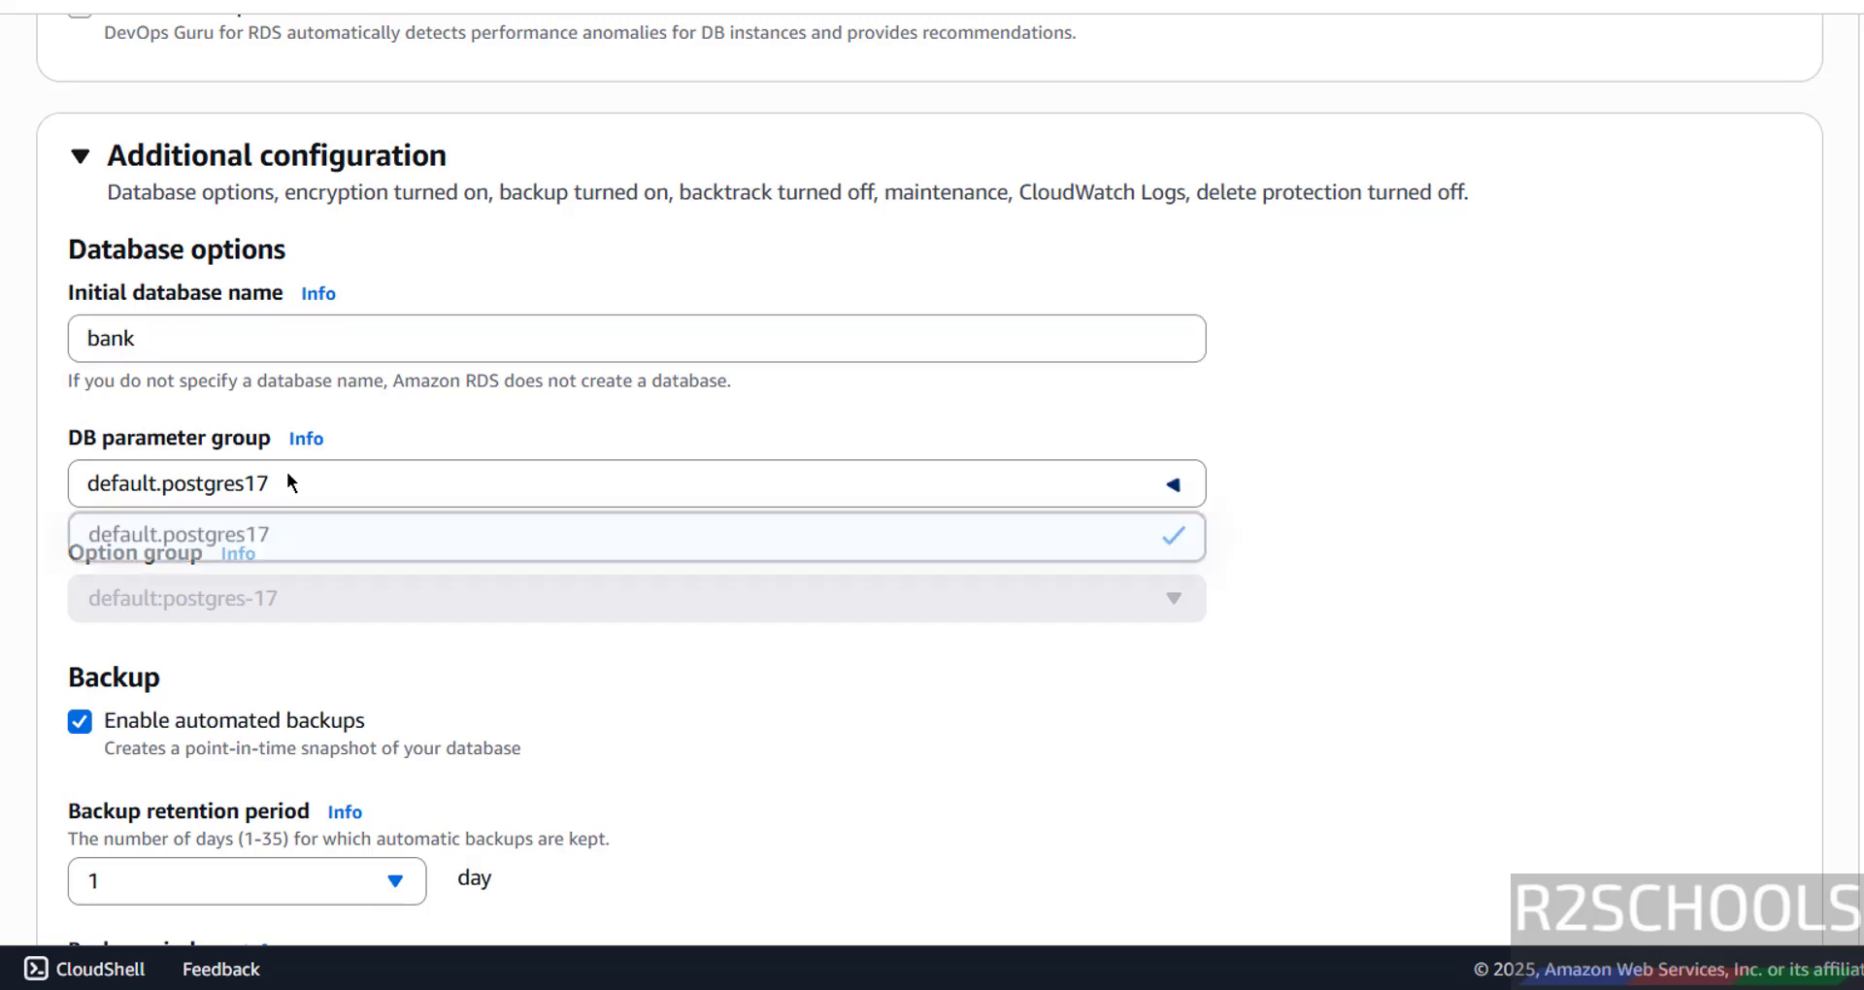
{"action": "left_click", "coordinate": [287, 474]}
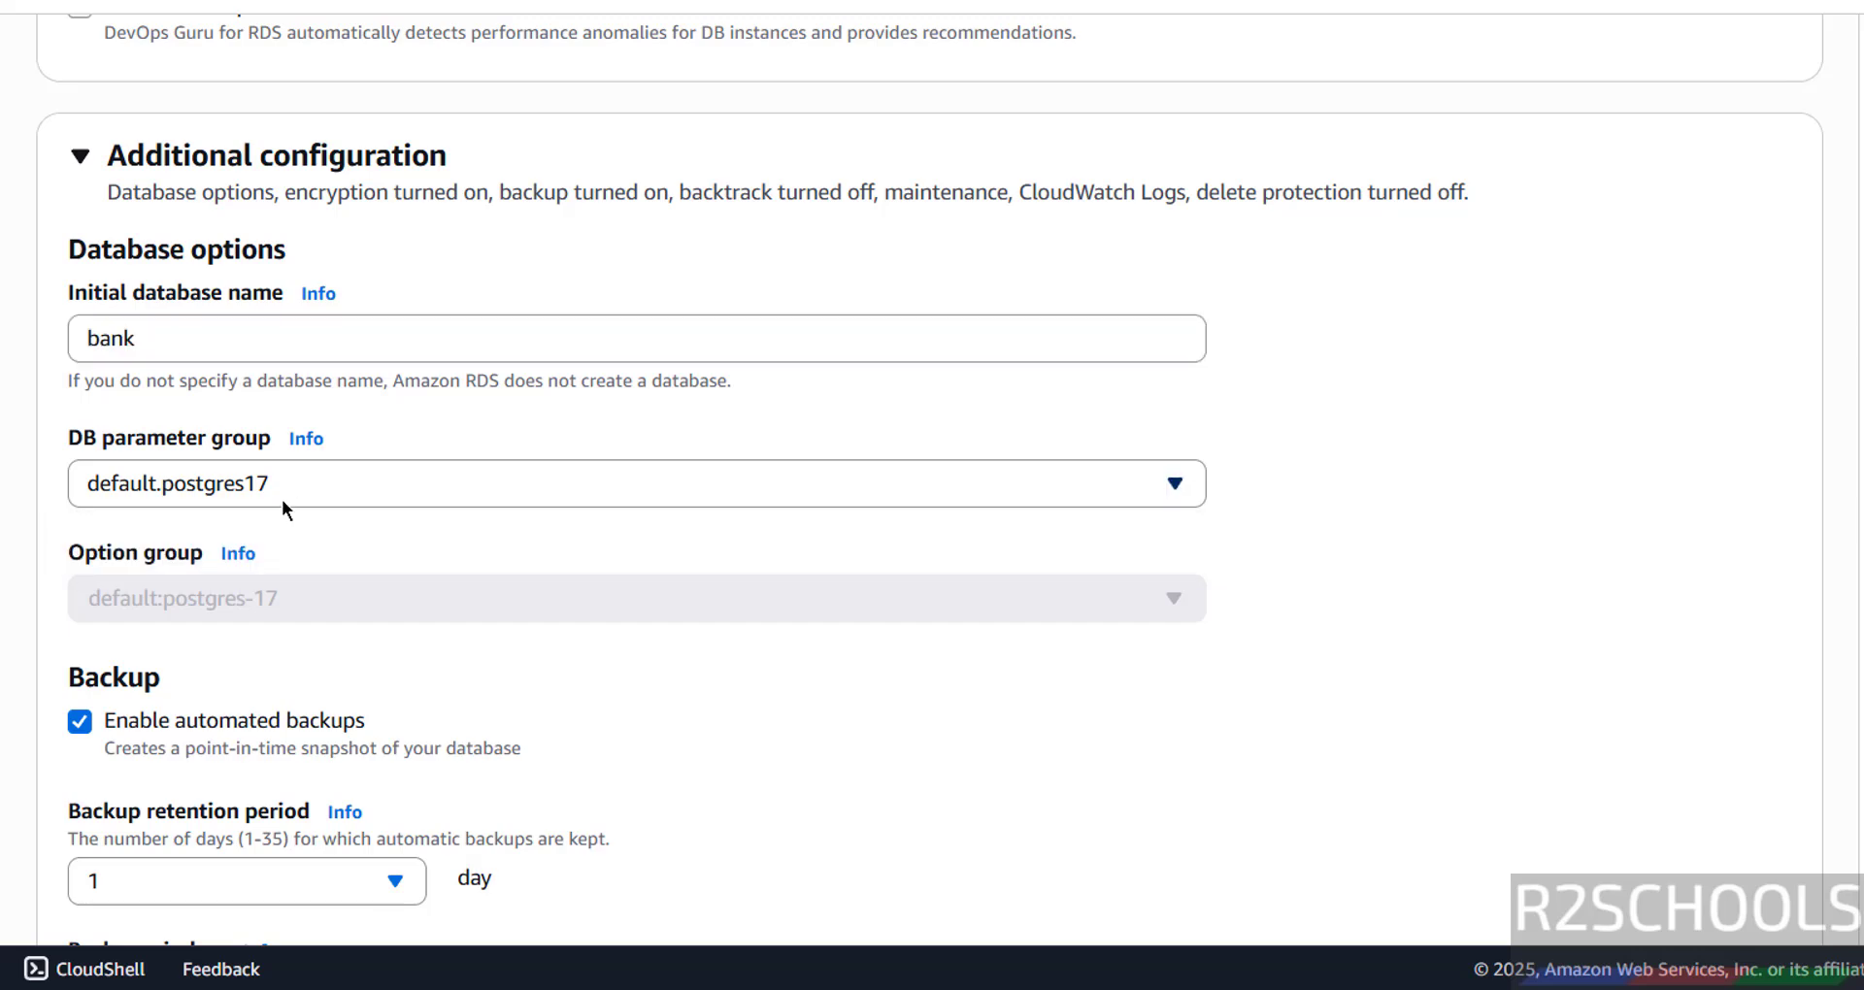
{"action": "scroll", "coordinate": [282, 499], "scroll_direction": "down", "scroll_amount": 5}
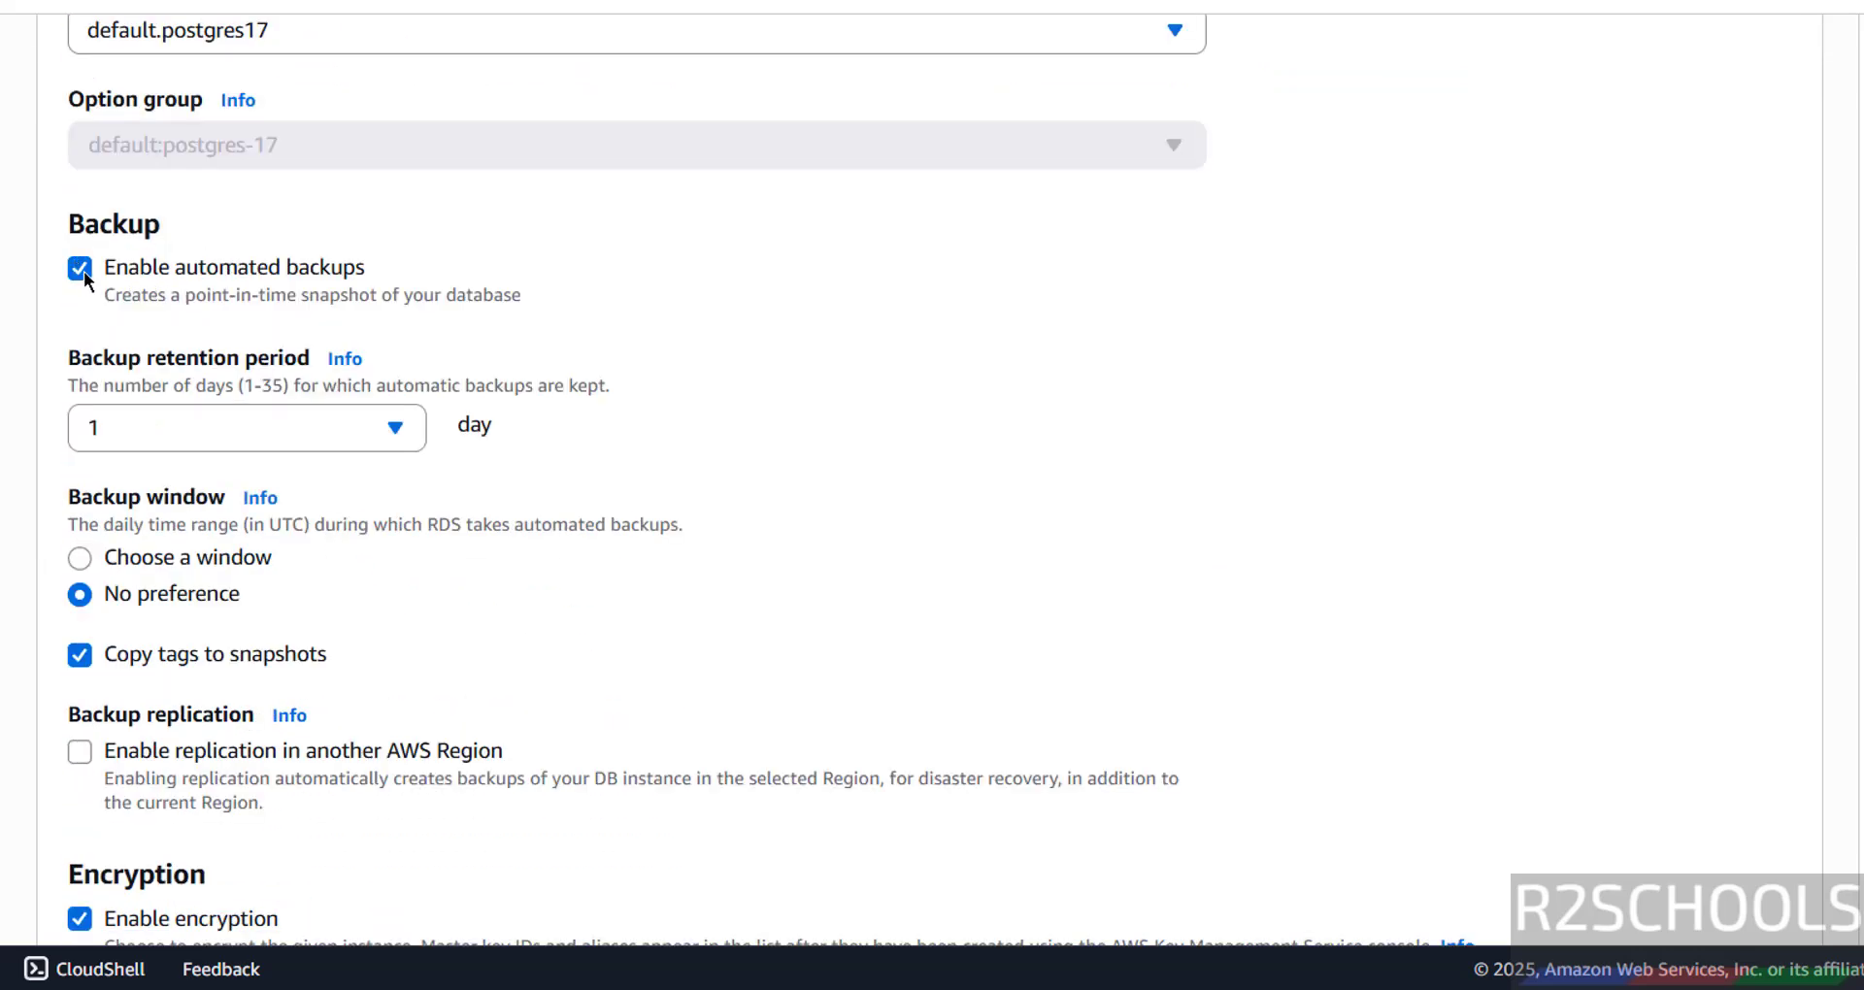
{"action": "left_click", "coordinate": [81, 269]}
{"action": "left_click", "coordinate": [80, 268]}
{"action": "left_click", "coordinate": [214, 429]}
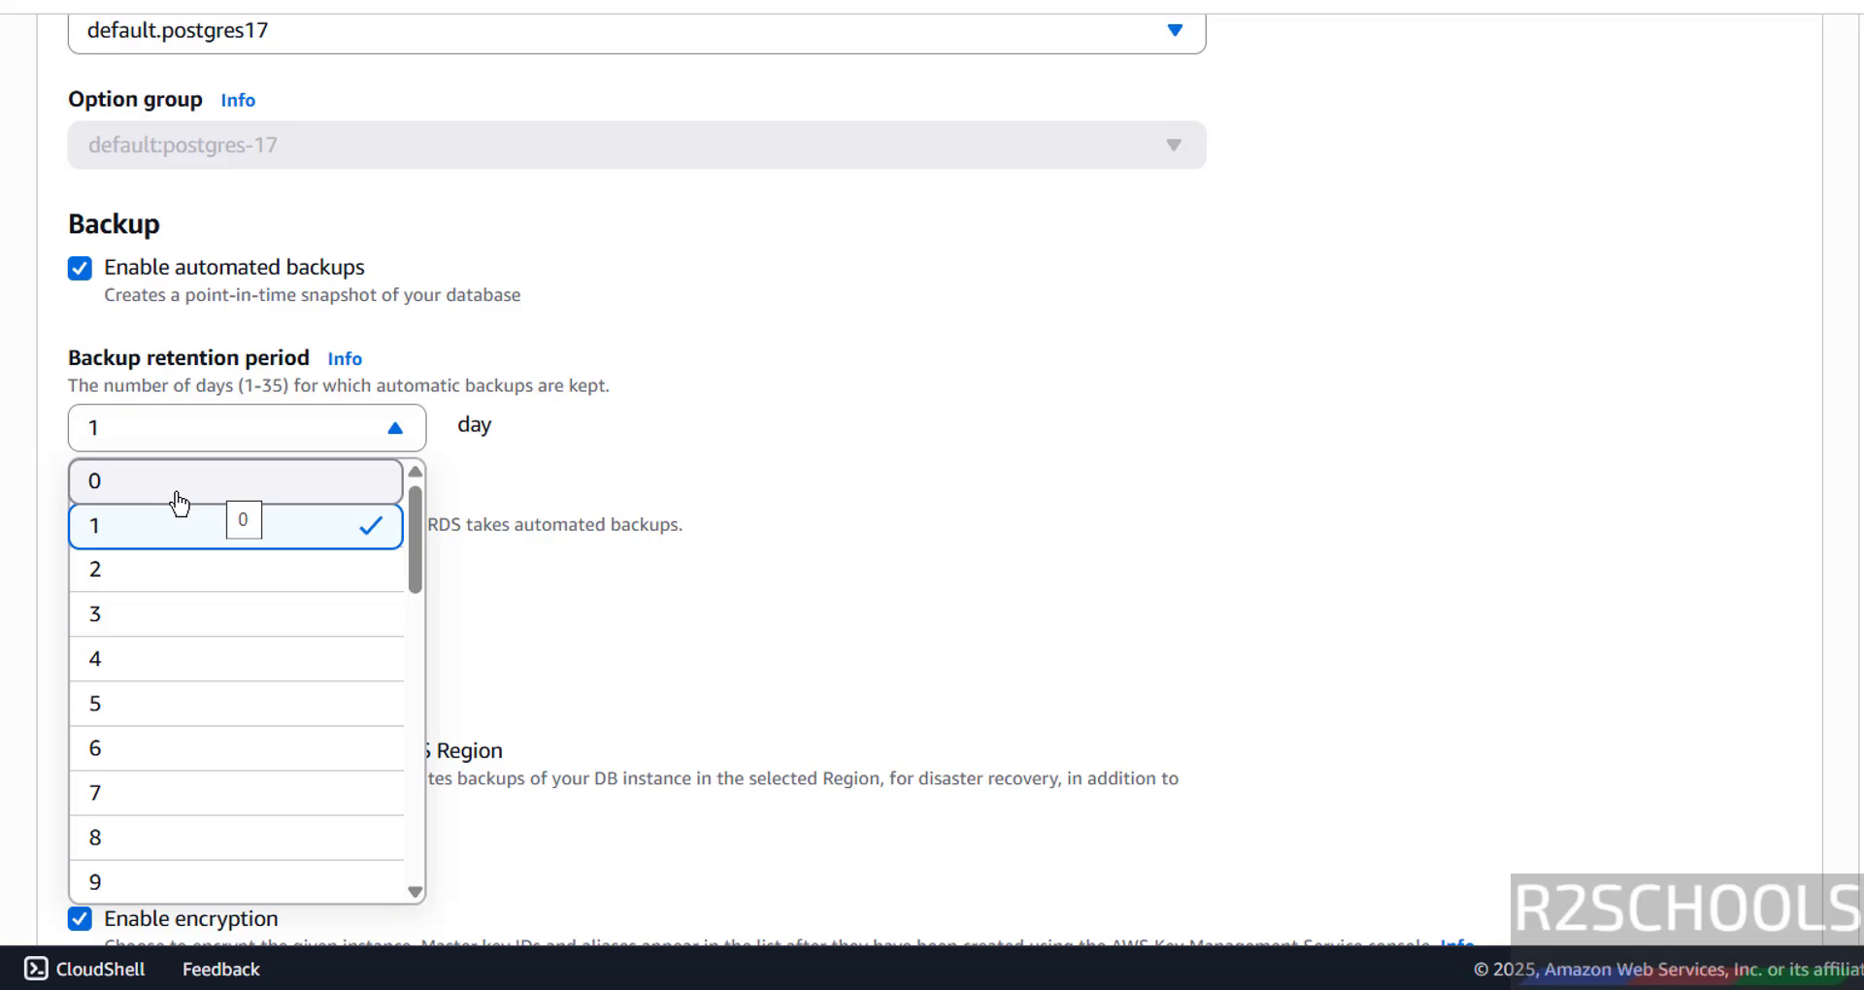
{"action": "scroll", "coordinate": [185, 544], "scroll_direction": "down", "scroll_amount": 13}
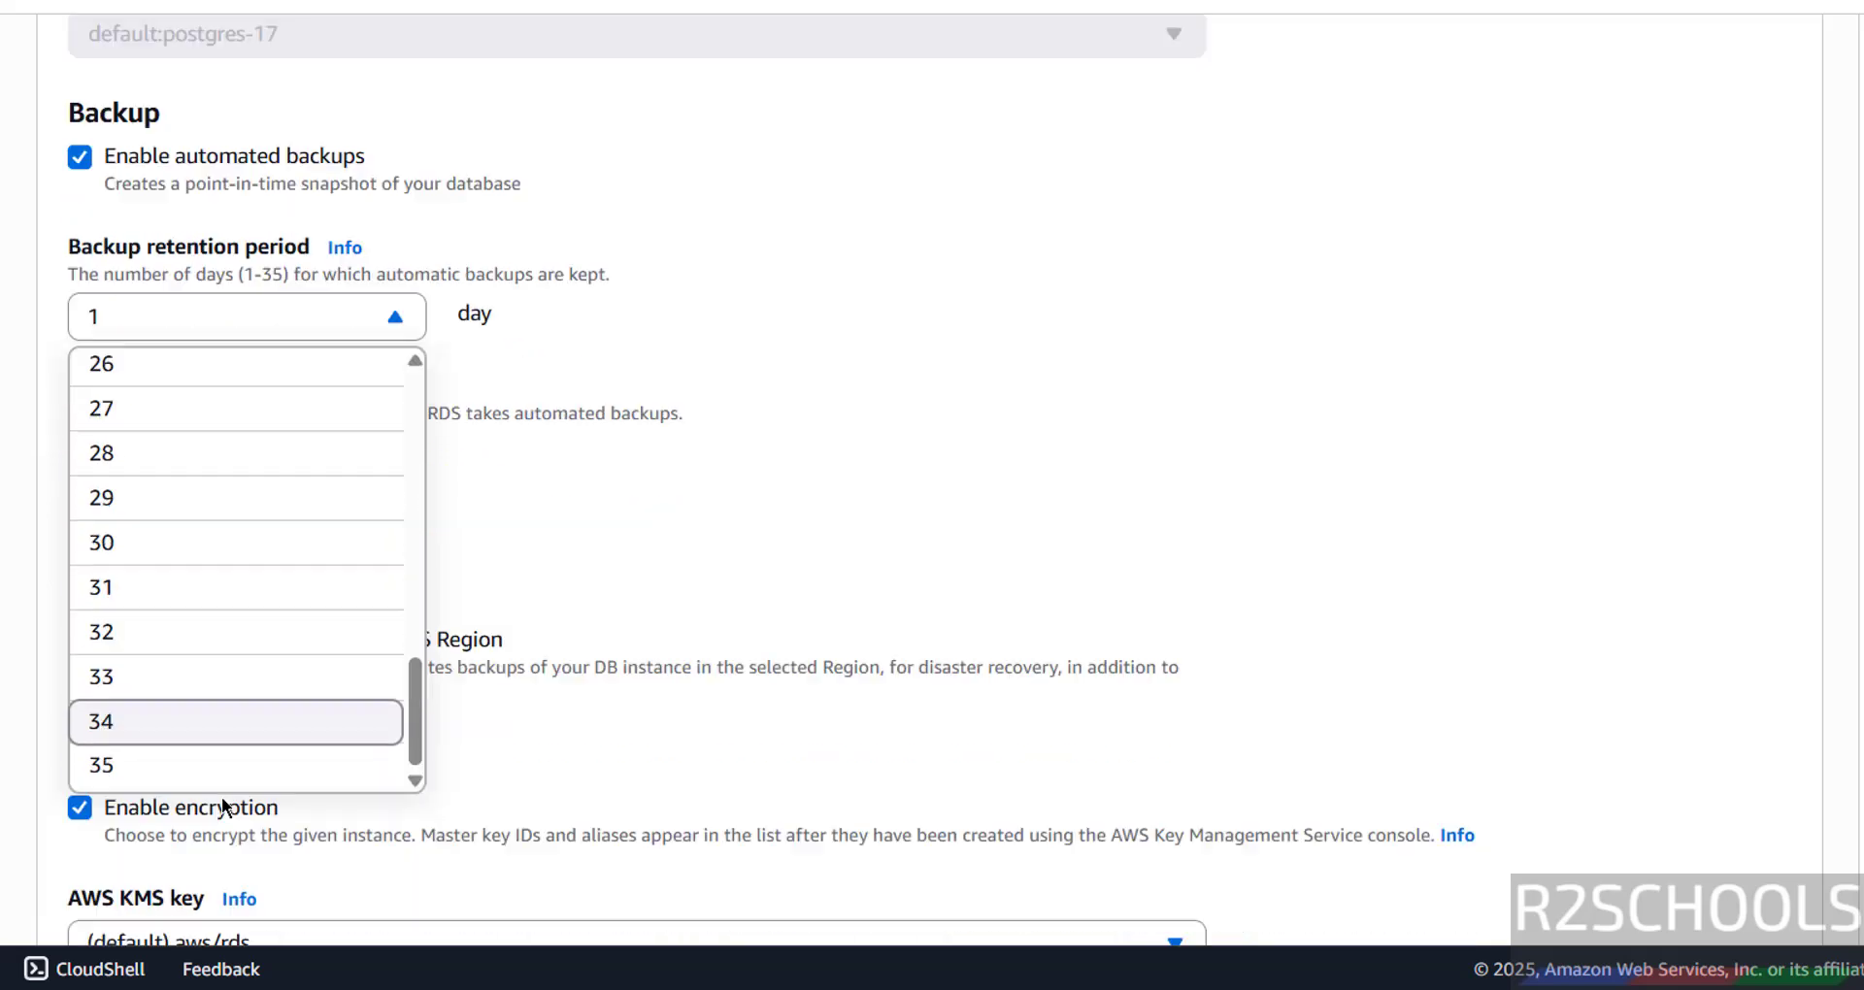
{"action": "scroll", "coordinate": [221, 798], "scroll_direction": "down", "scroll_amount": 2}
{"action": "left_click", "coordinate": [668, 365]}
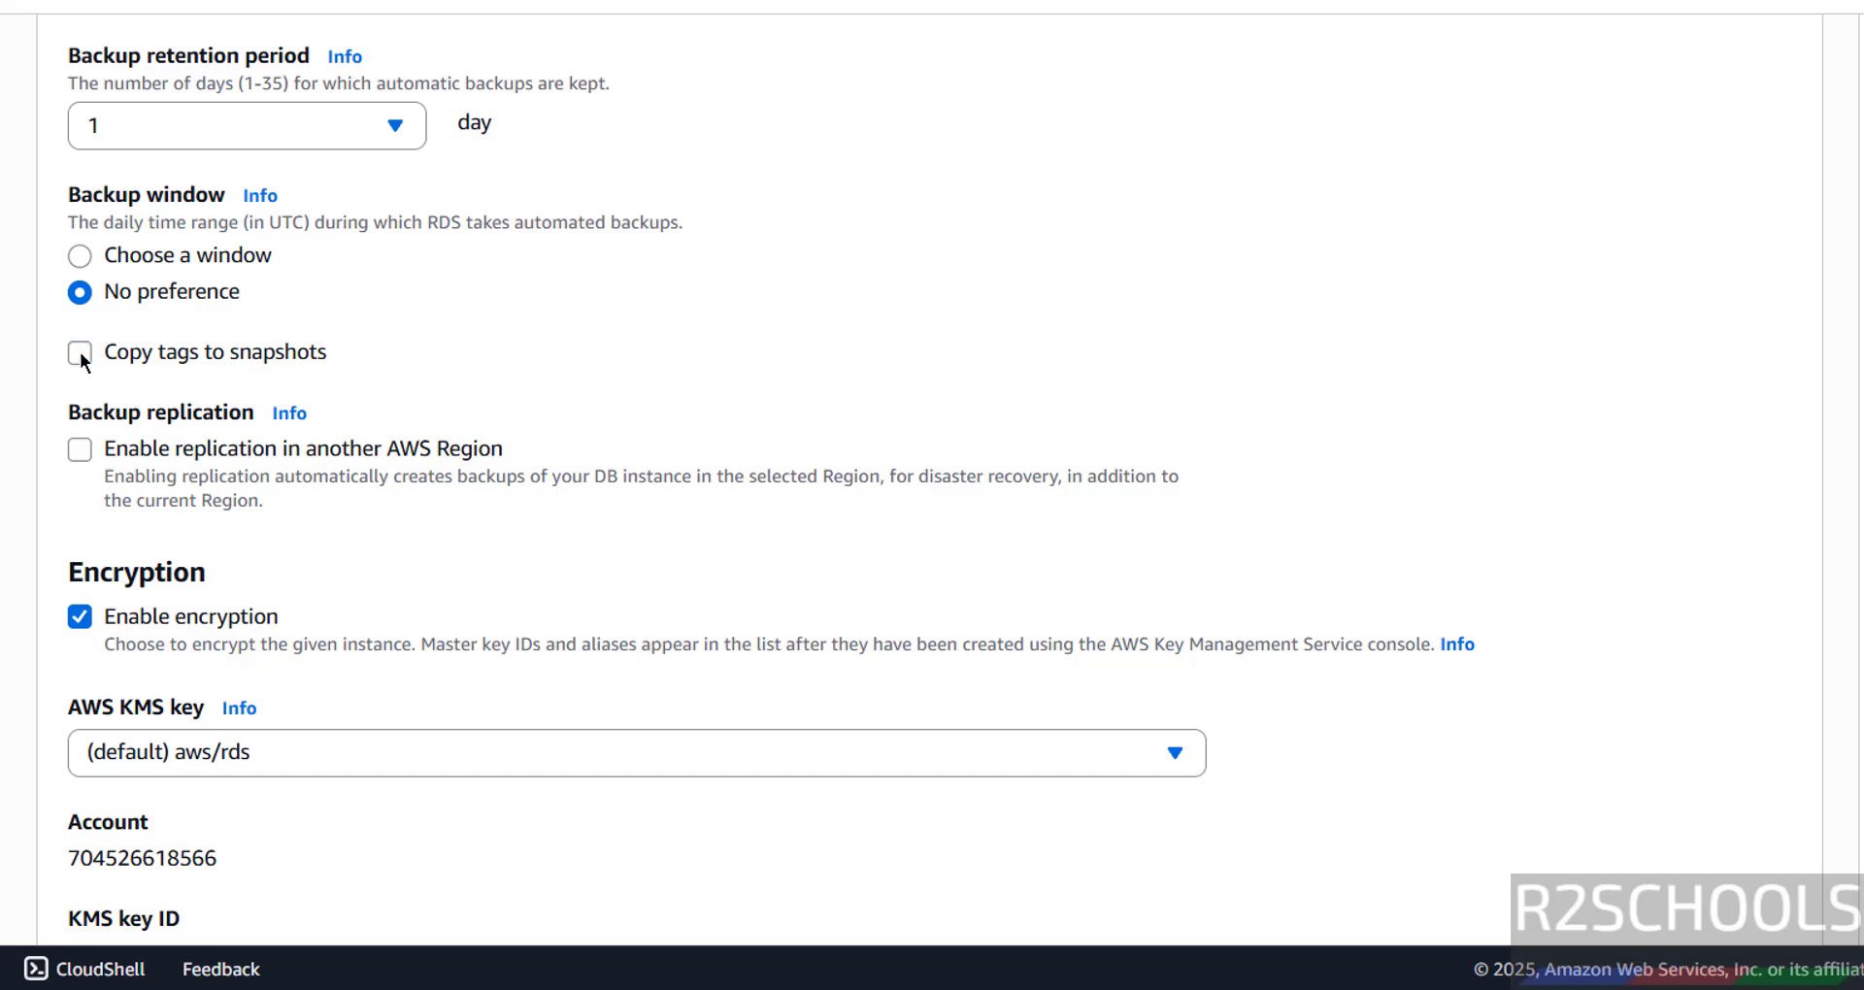
{"action": "left_click", "coordinate": [84, 451]}
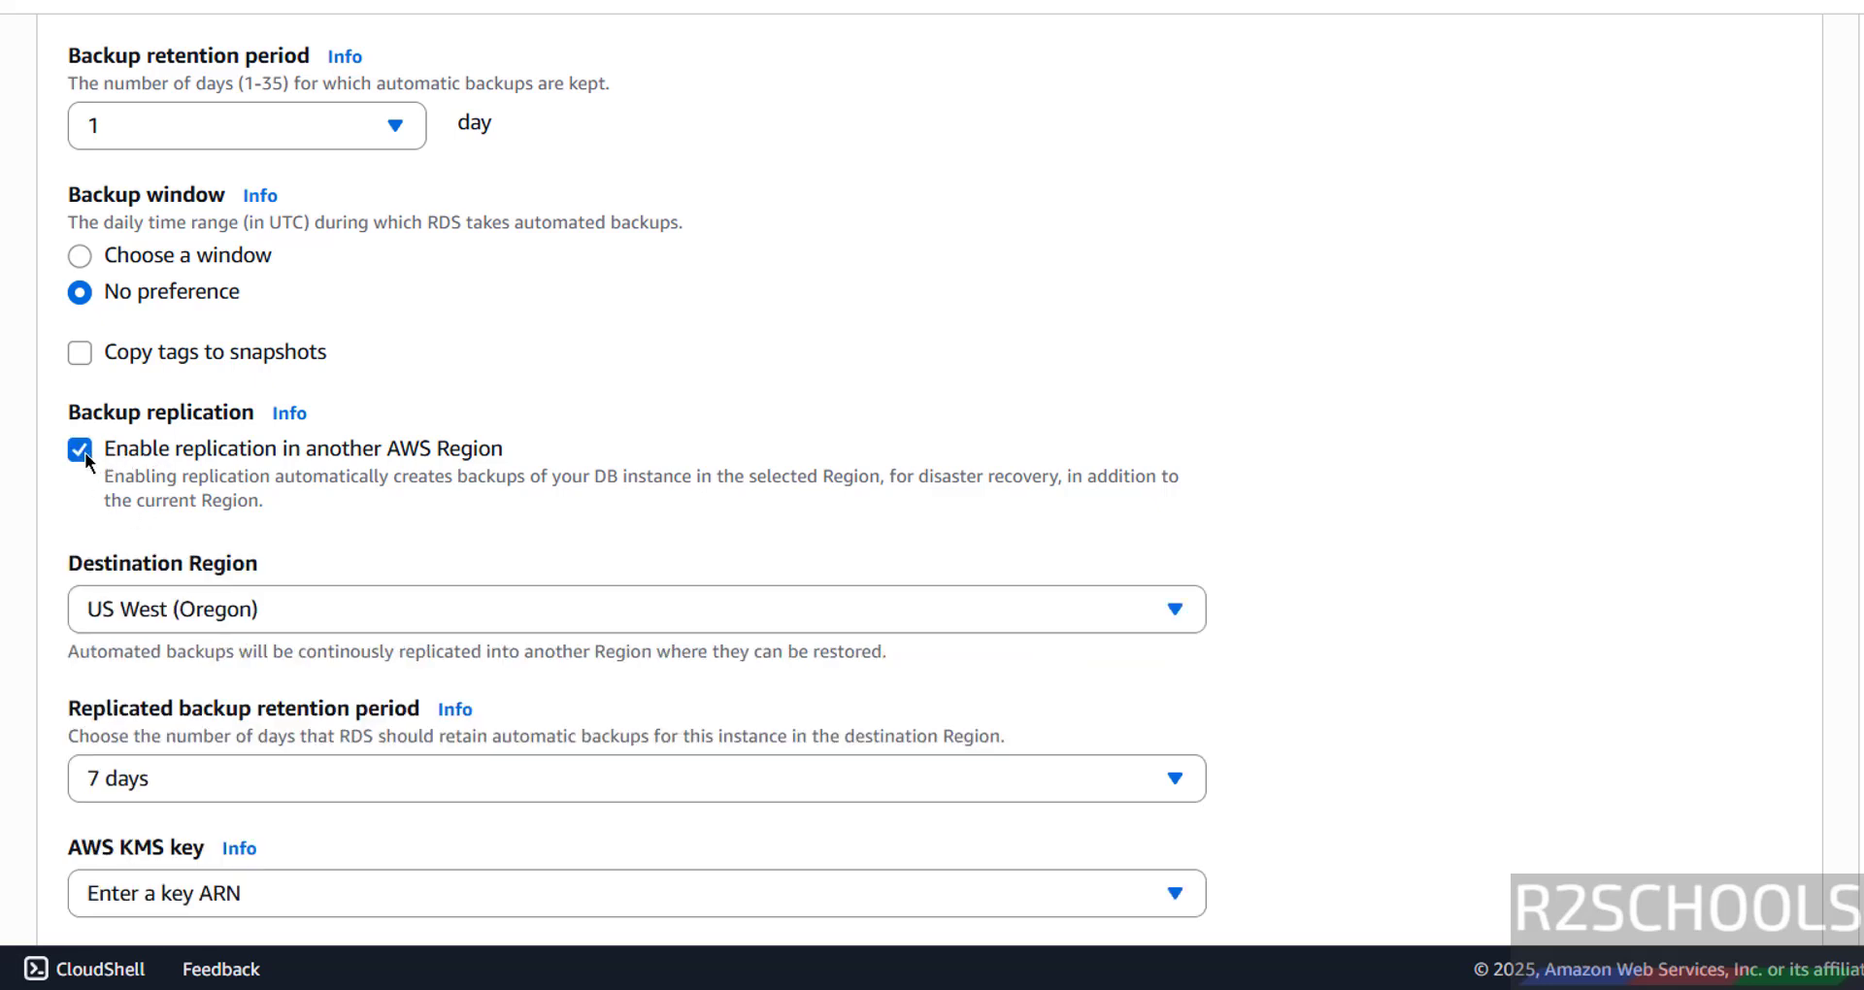
{"action": "left_click", "coordinate": [218, 608]}
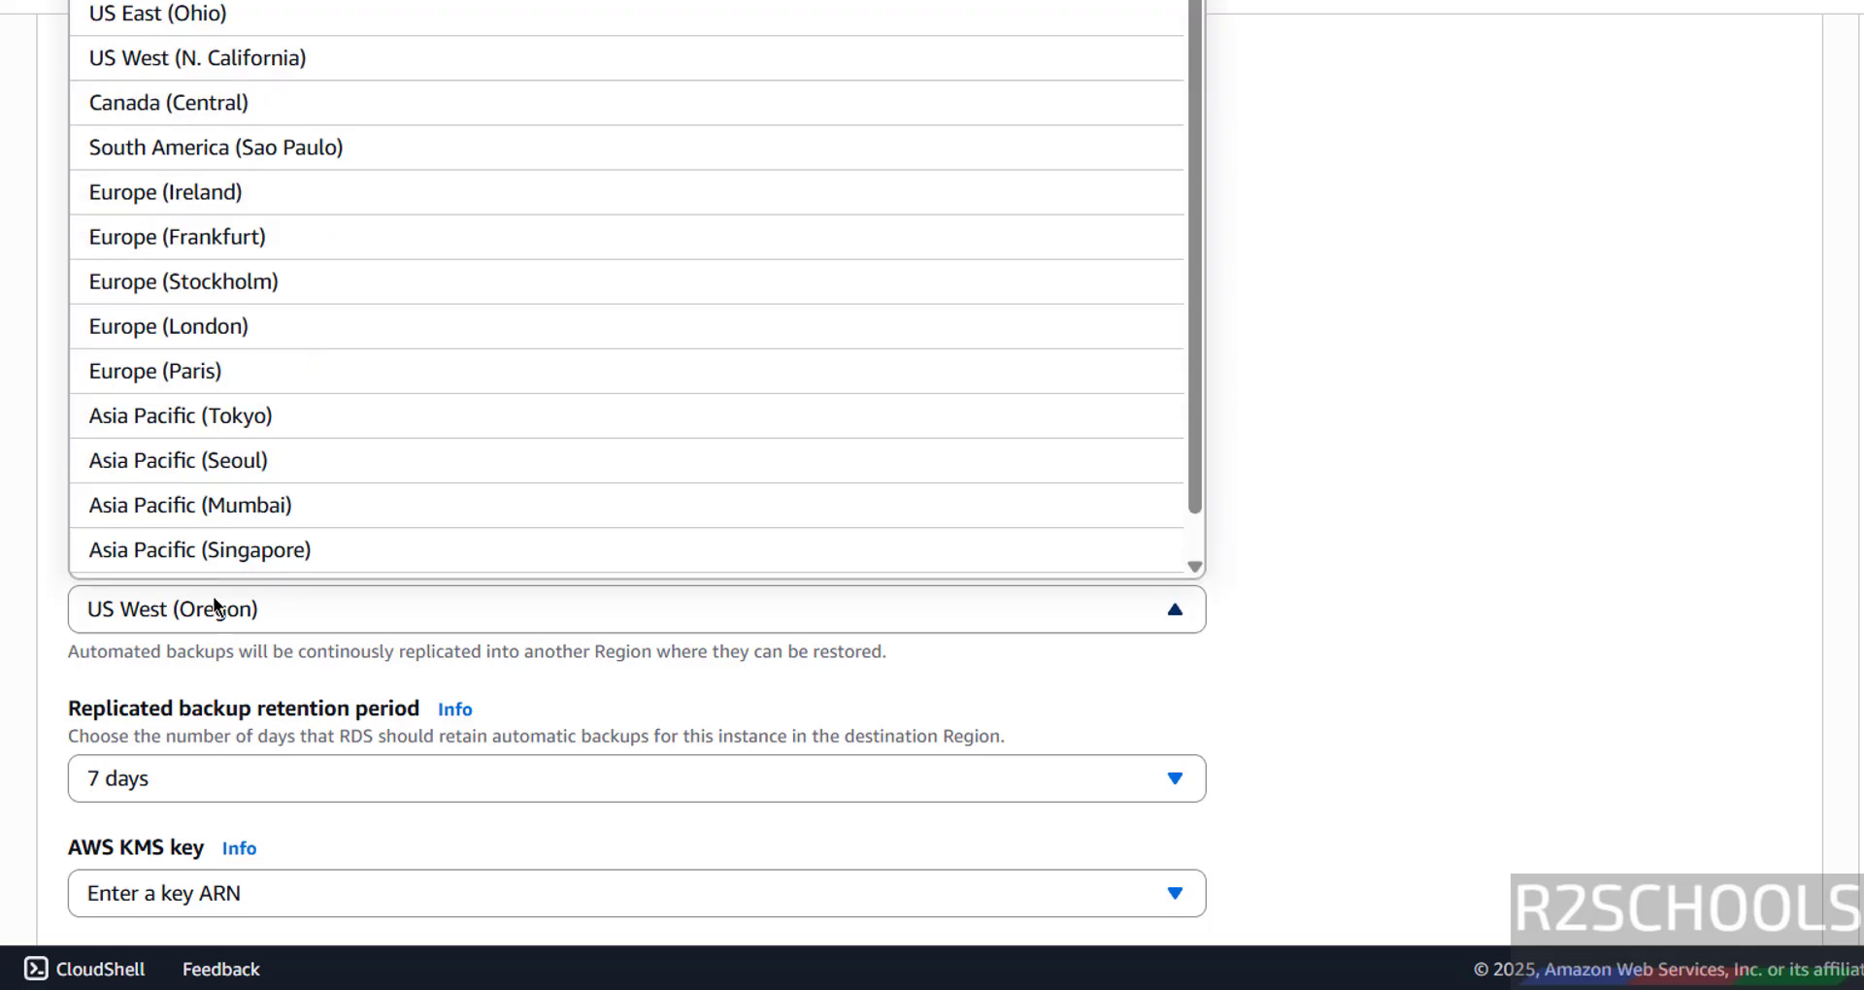
{"action": "left_click", "coordinate": [218, 607]}
{"action": "left_click", "coordinate": [91, 451]}
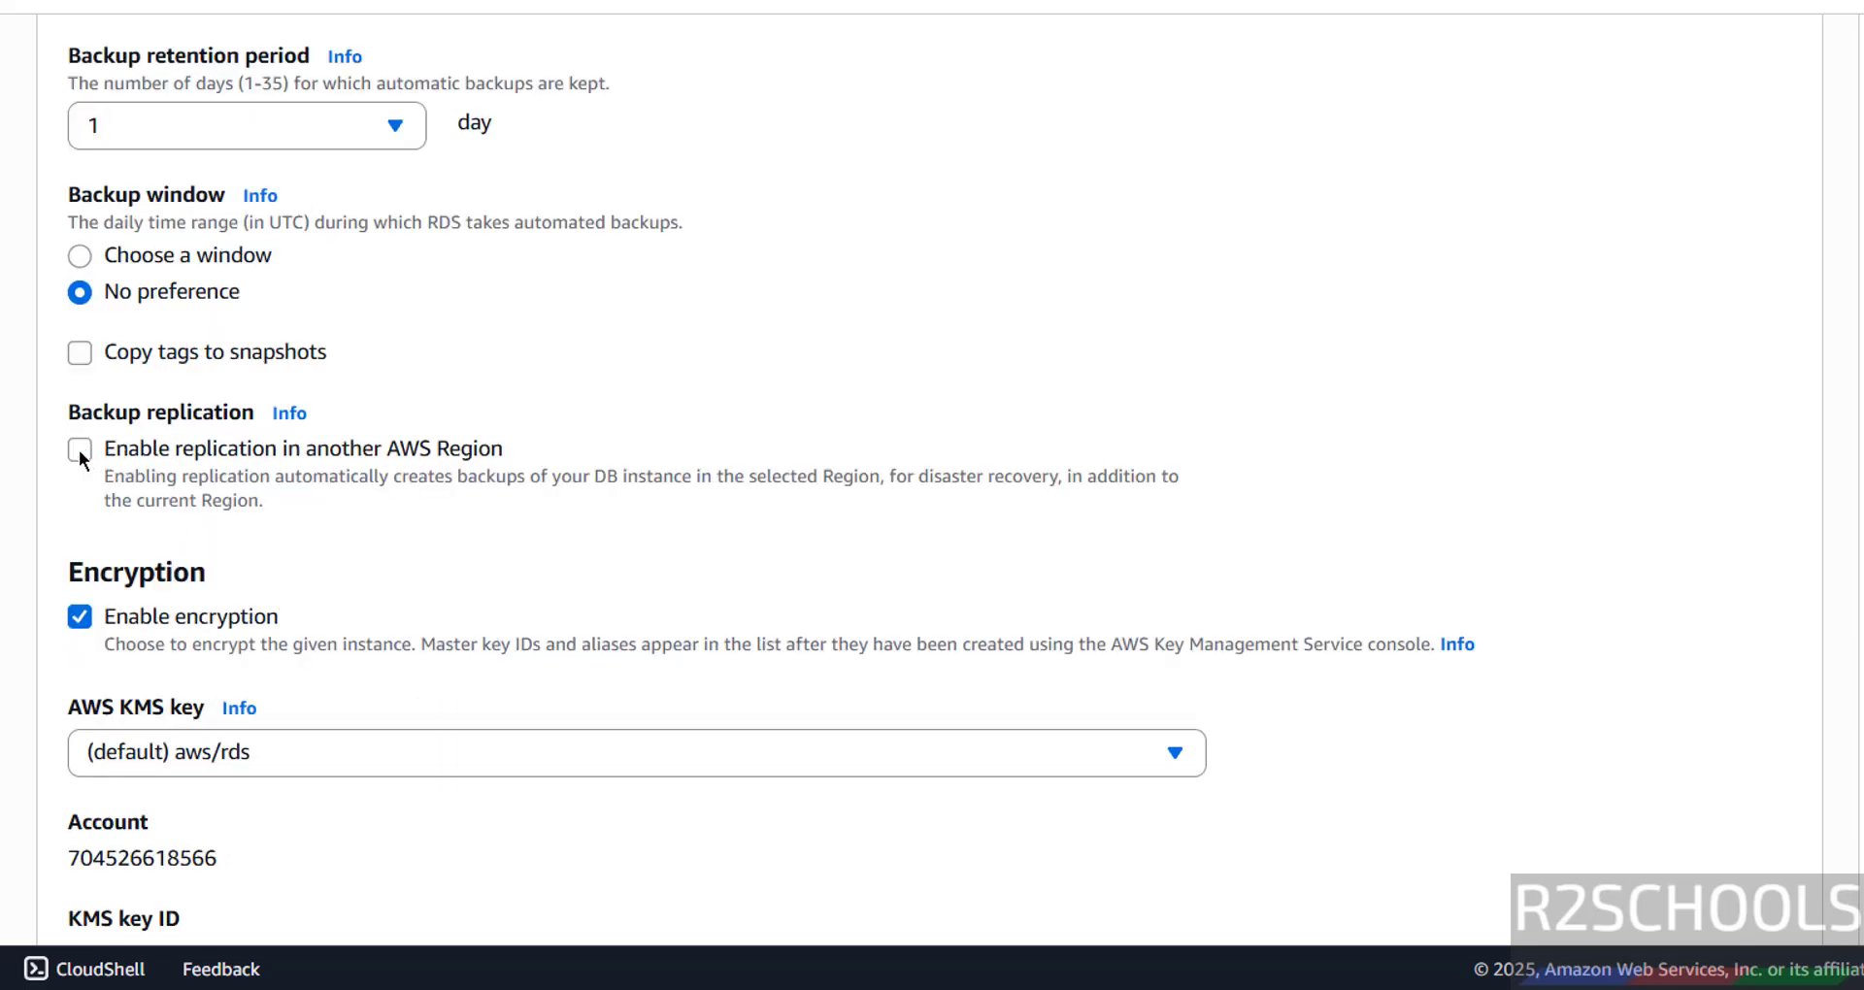
{"action": "scroll", "coordinate": [367, 476], "scroll_direction": "down", "scroll_amount": 3}
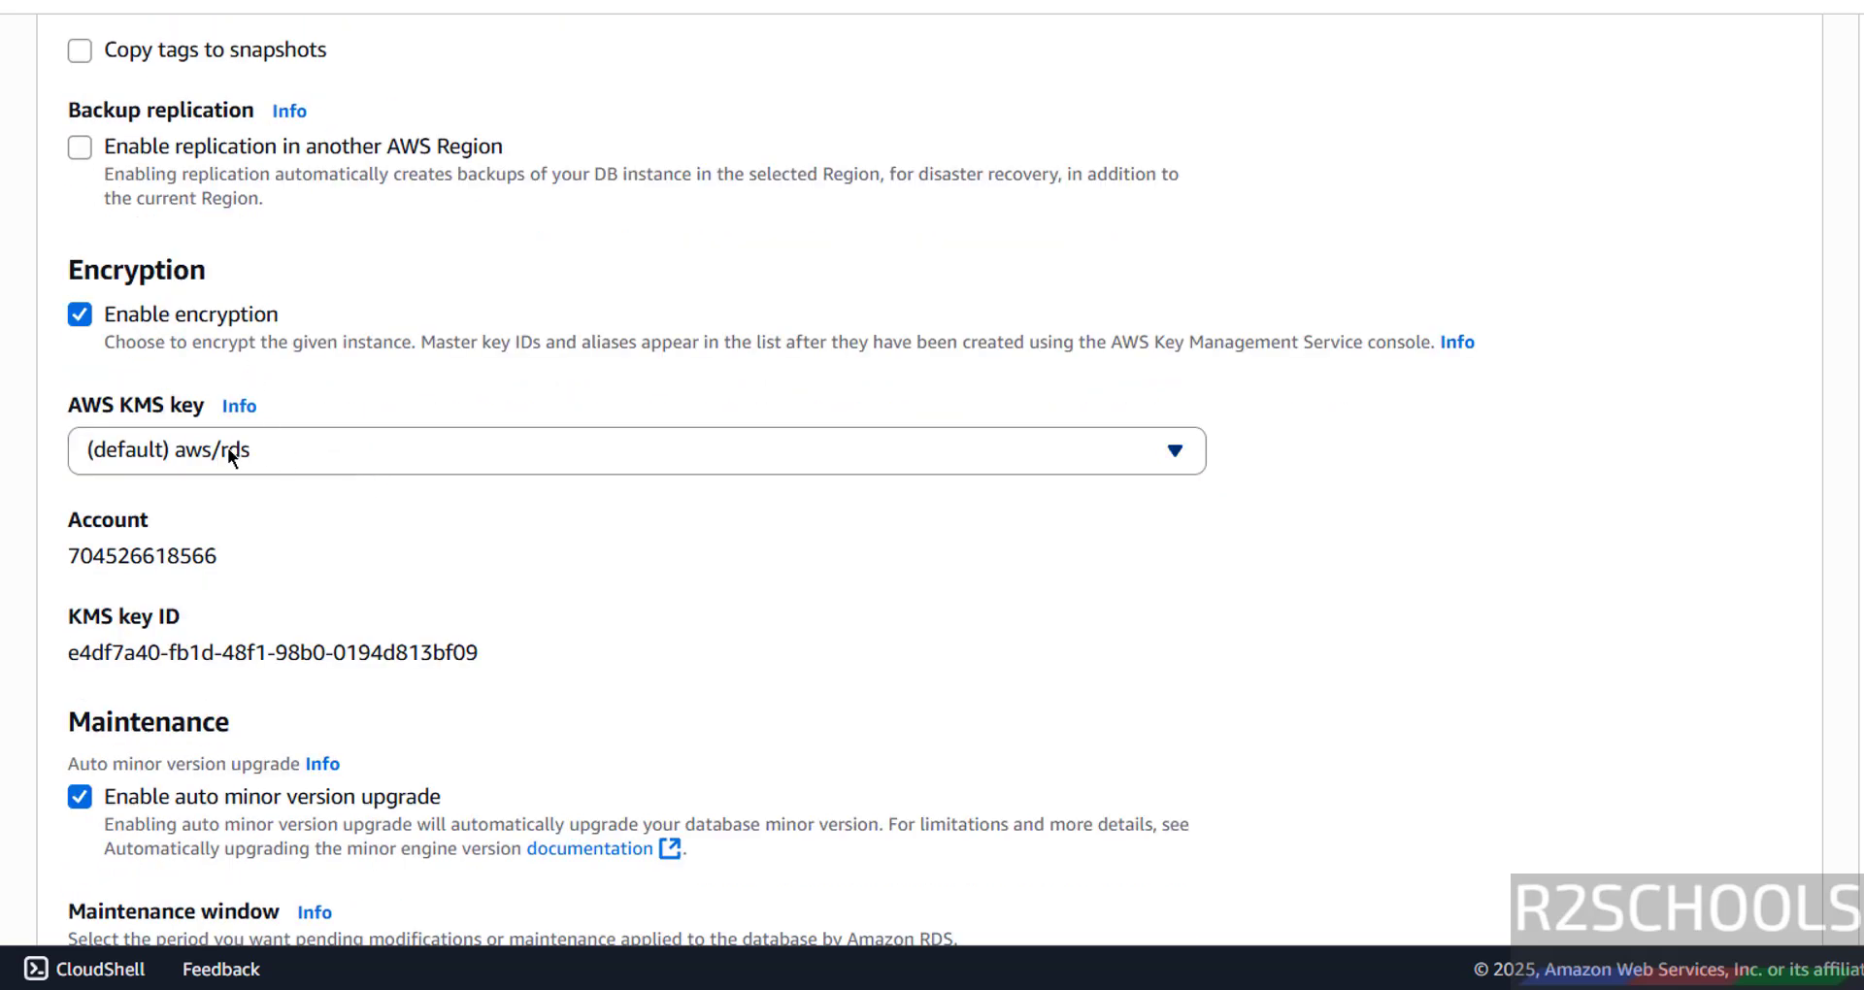
{"action": "scroll", "coordinate": [229, 452], "scroll_direction": "down", "scroll_amount": 6}
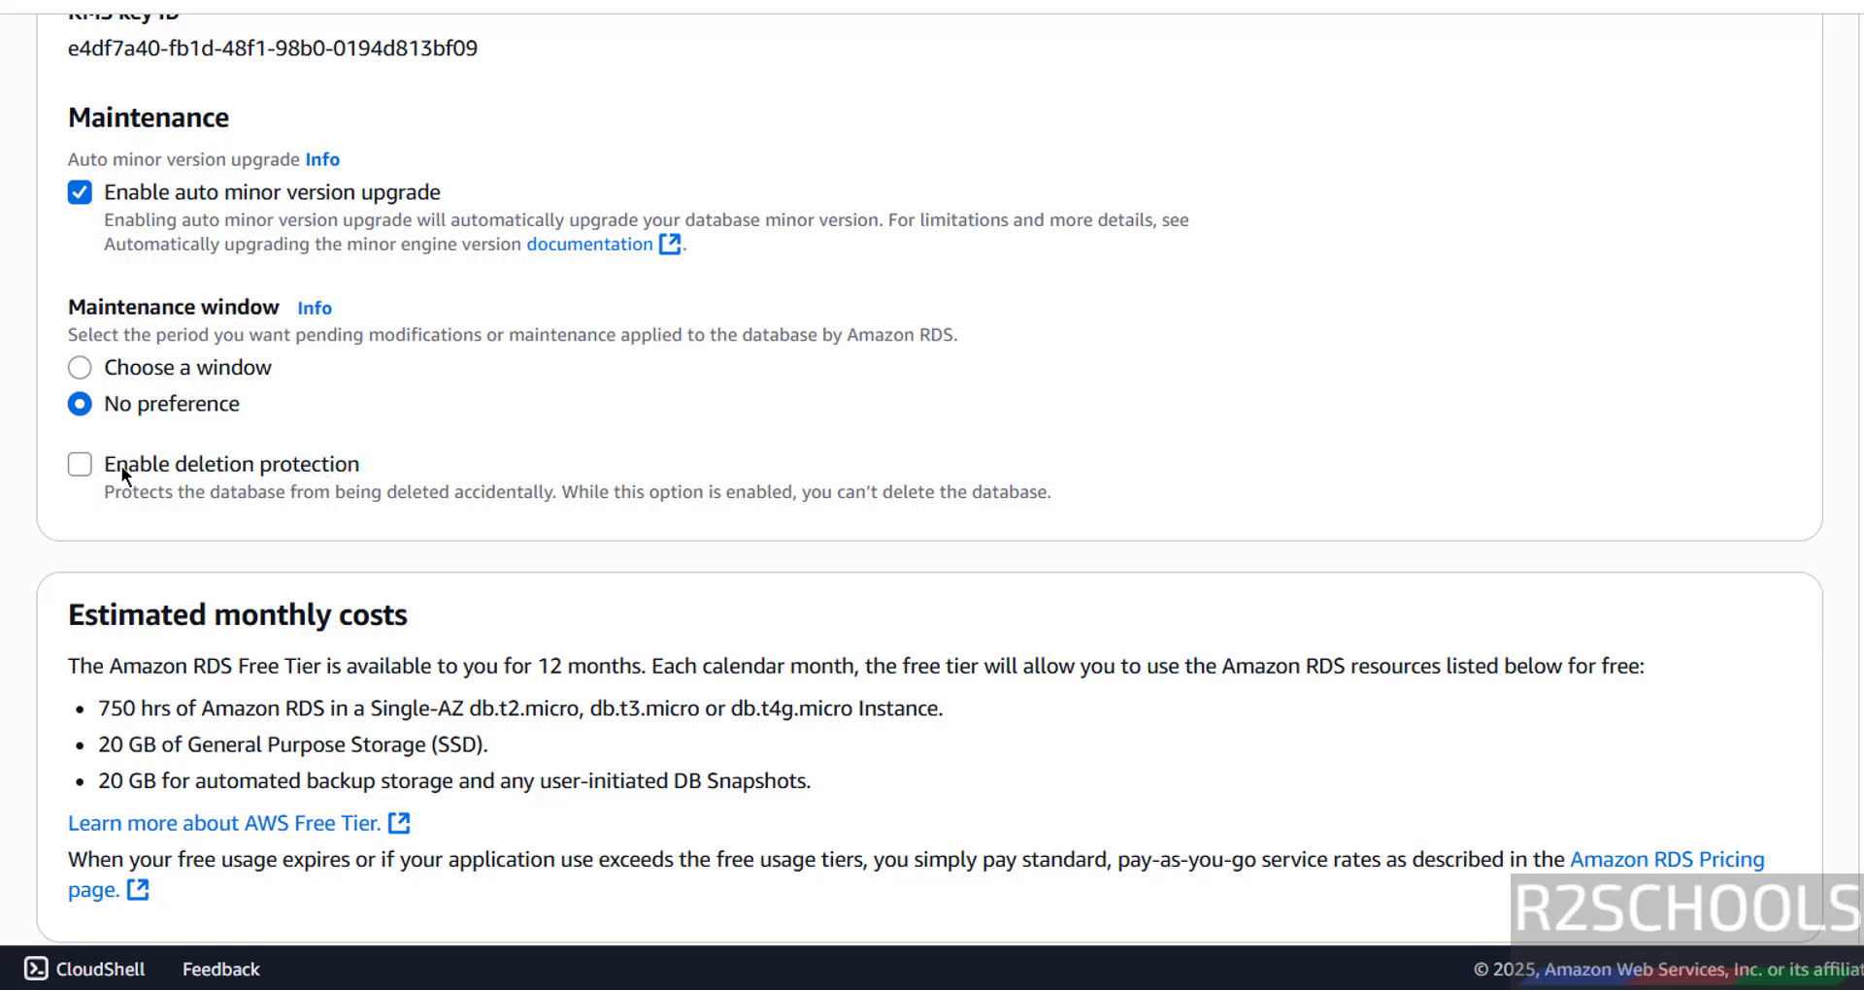
{"action": "scroll", "coordinate": [316, 572], "scroll_direction": "down", "scroll_amount": 1}
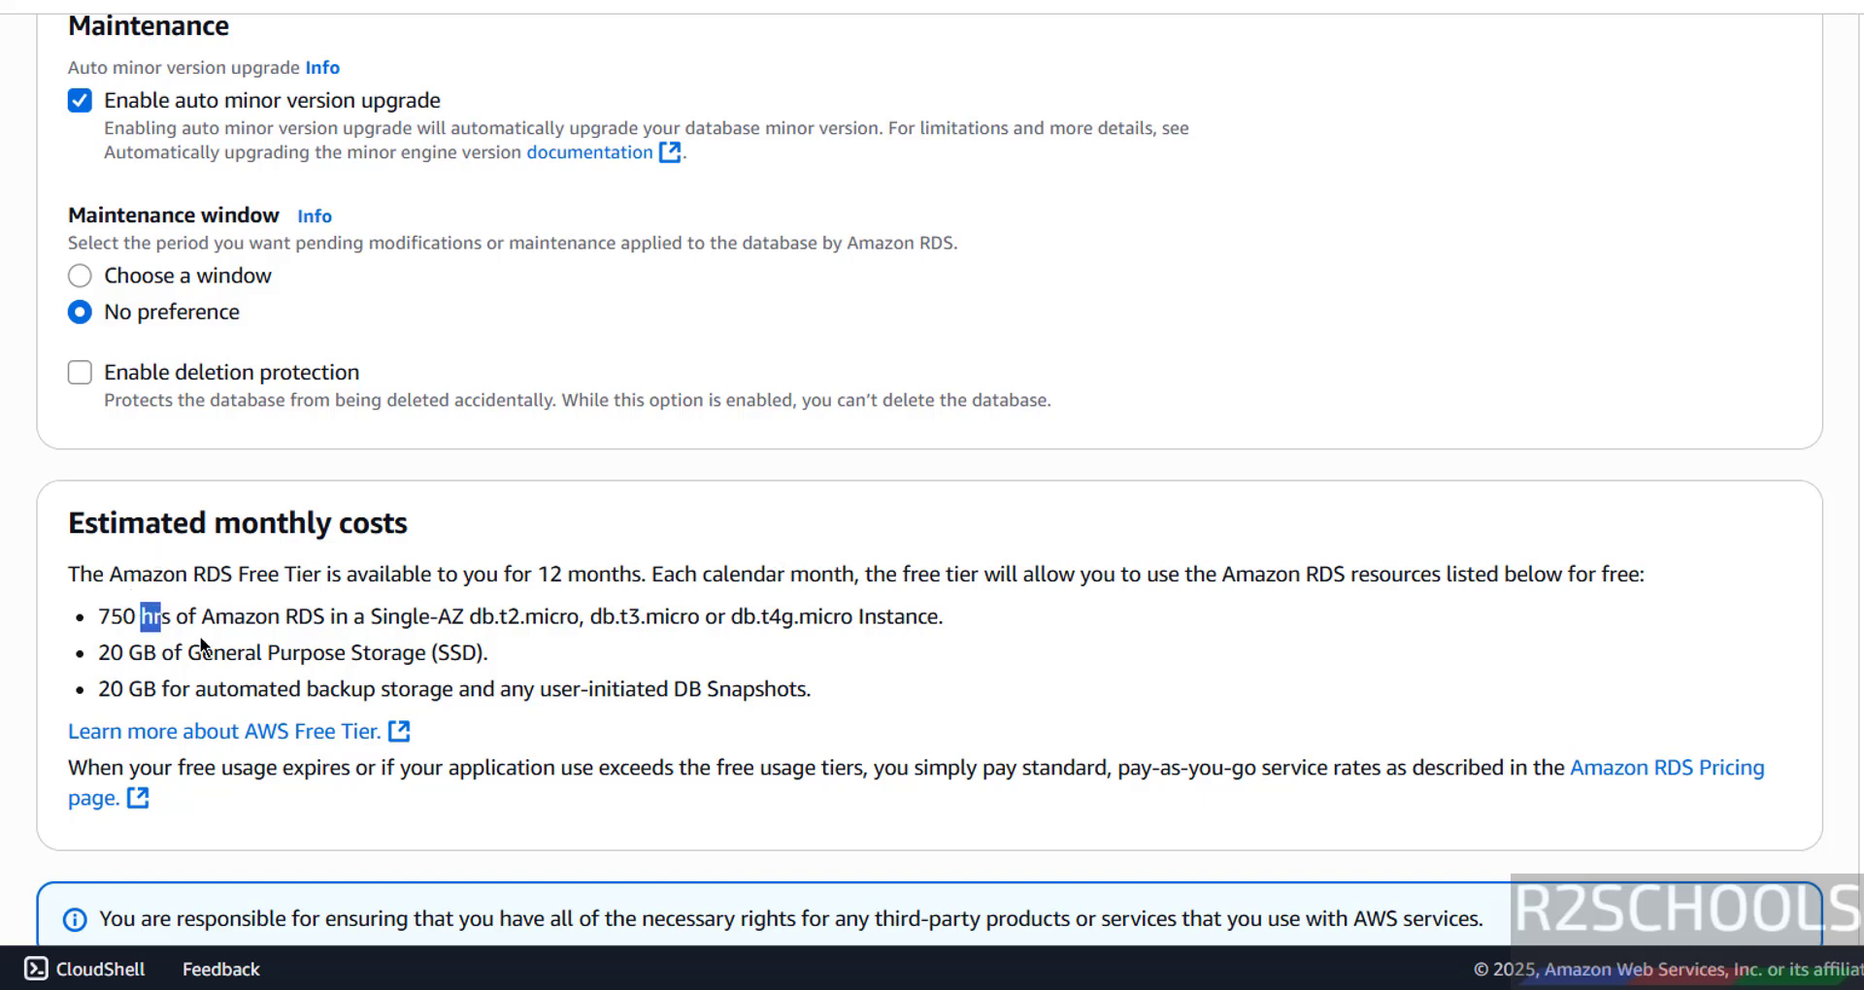
{"action": "left_click_drag", "start_coordinate": [200, 636], "coordinate": [870, 695]}
{"action": "left_click", "coordinate": [870, 695]}
{"action": "scroll", "coordinate": [1127, 631], "scroll_direction": "up", "scroll_amount": 20}
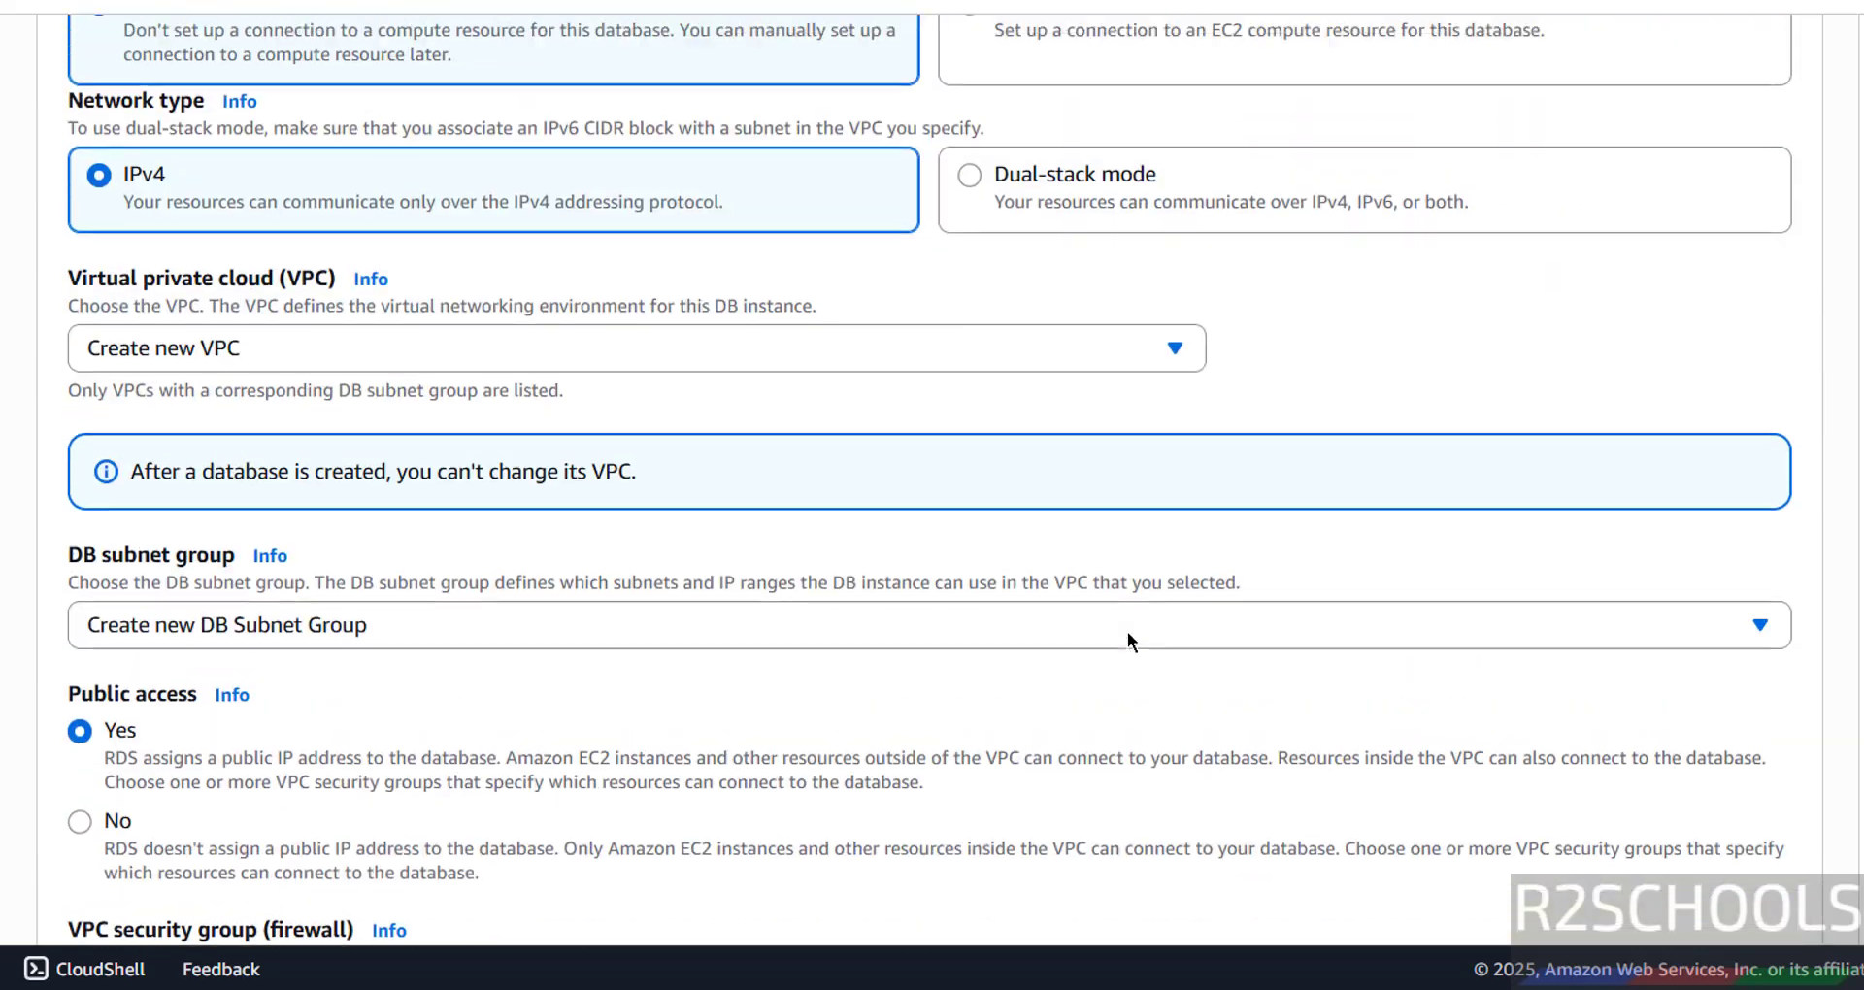
{"action": "scroll", "coordinate": [1127, 631], "scroll_direction": "up", "scroll_amount": 15}
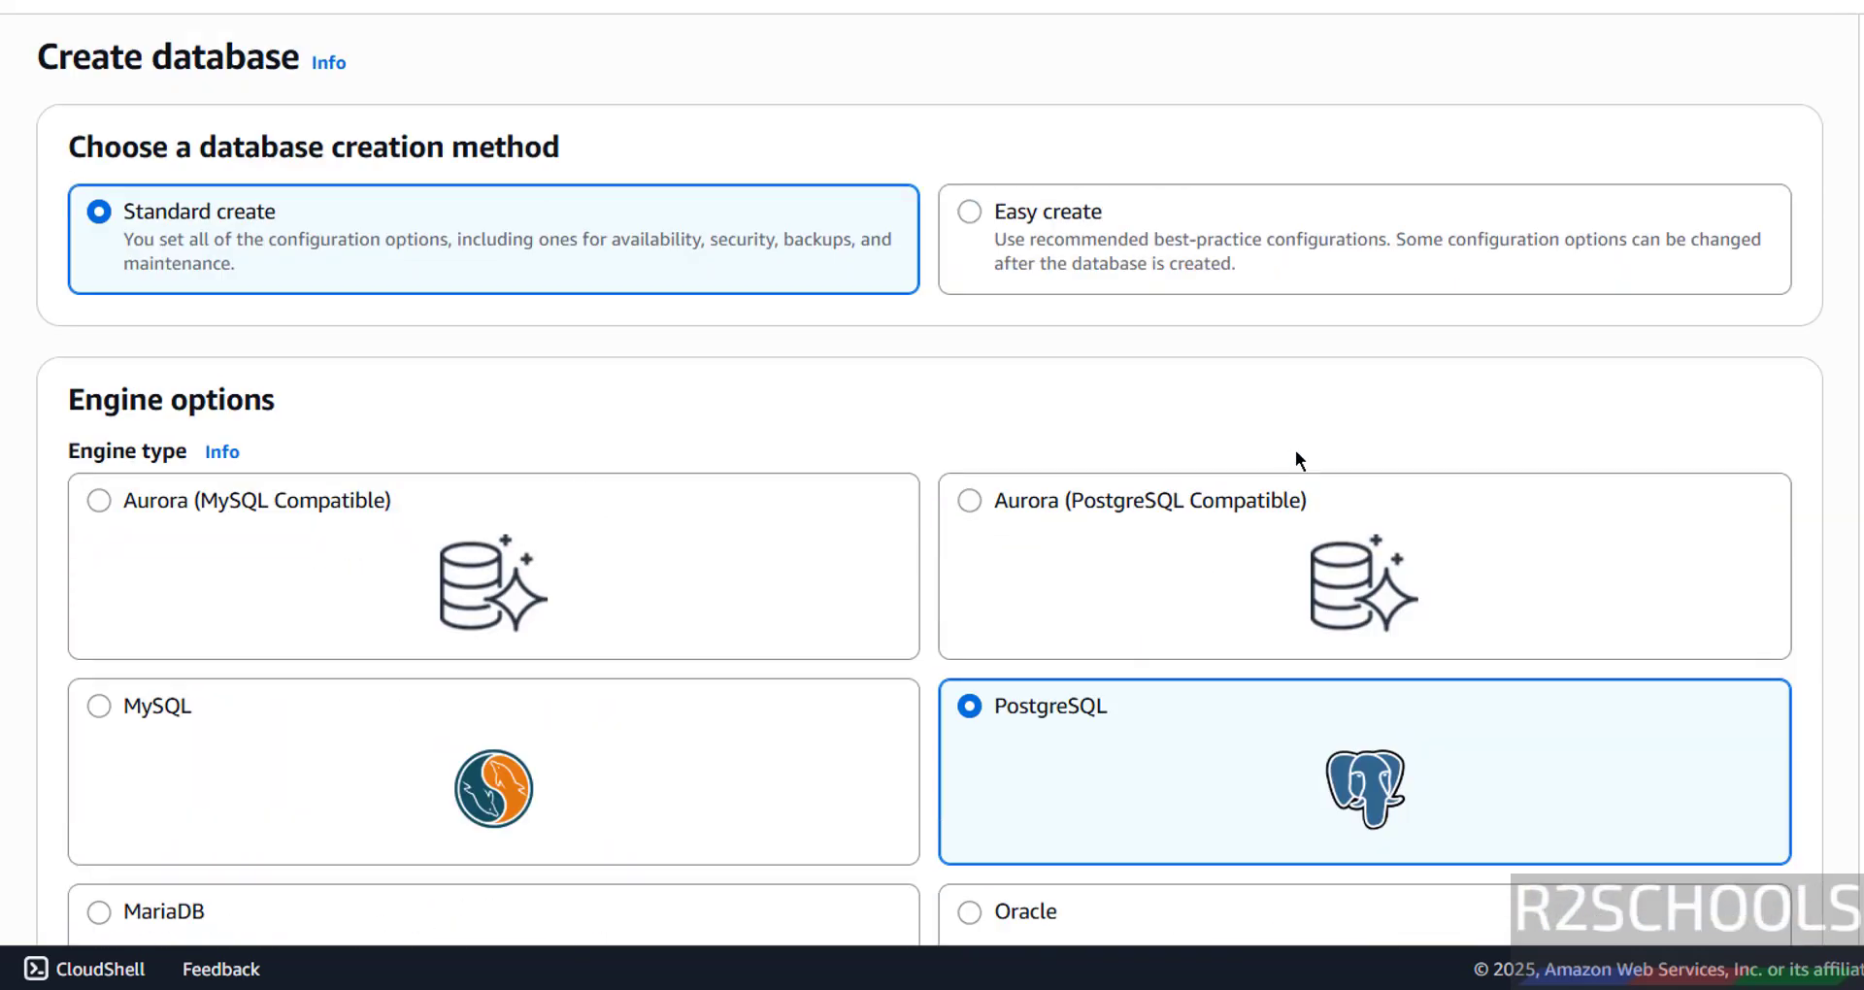
{"action": "scroll", "coordinate": [1320, 420], "scroll_direction": "down", "scroll_amount": 20}
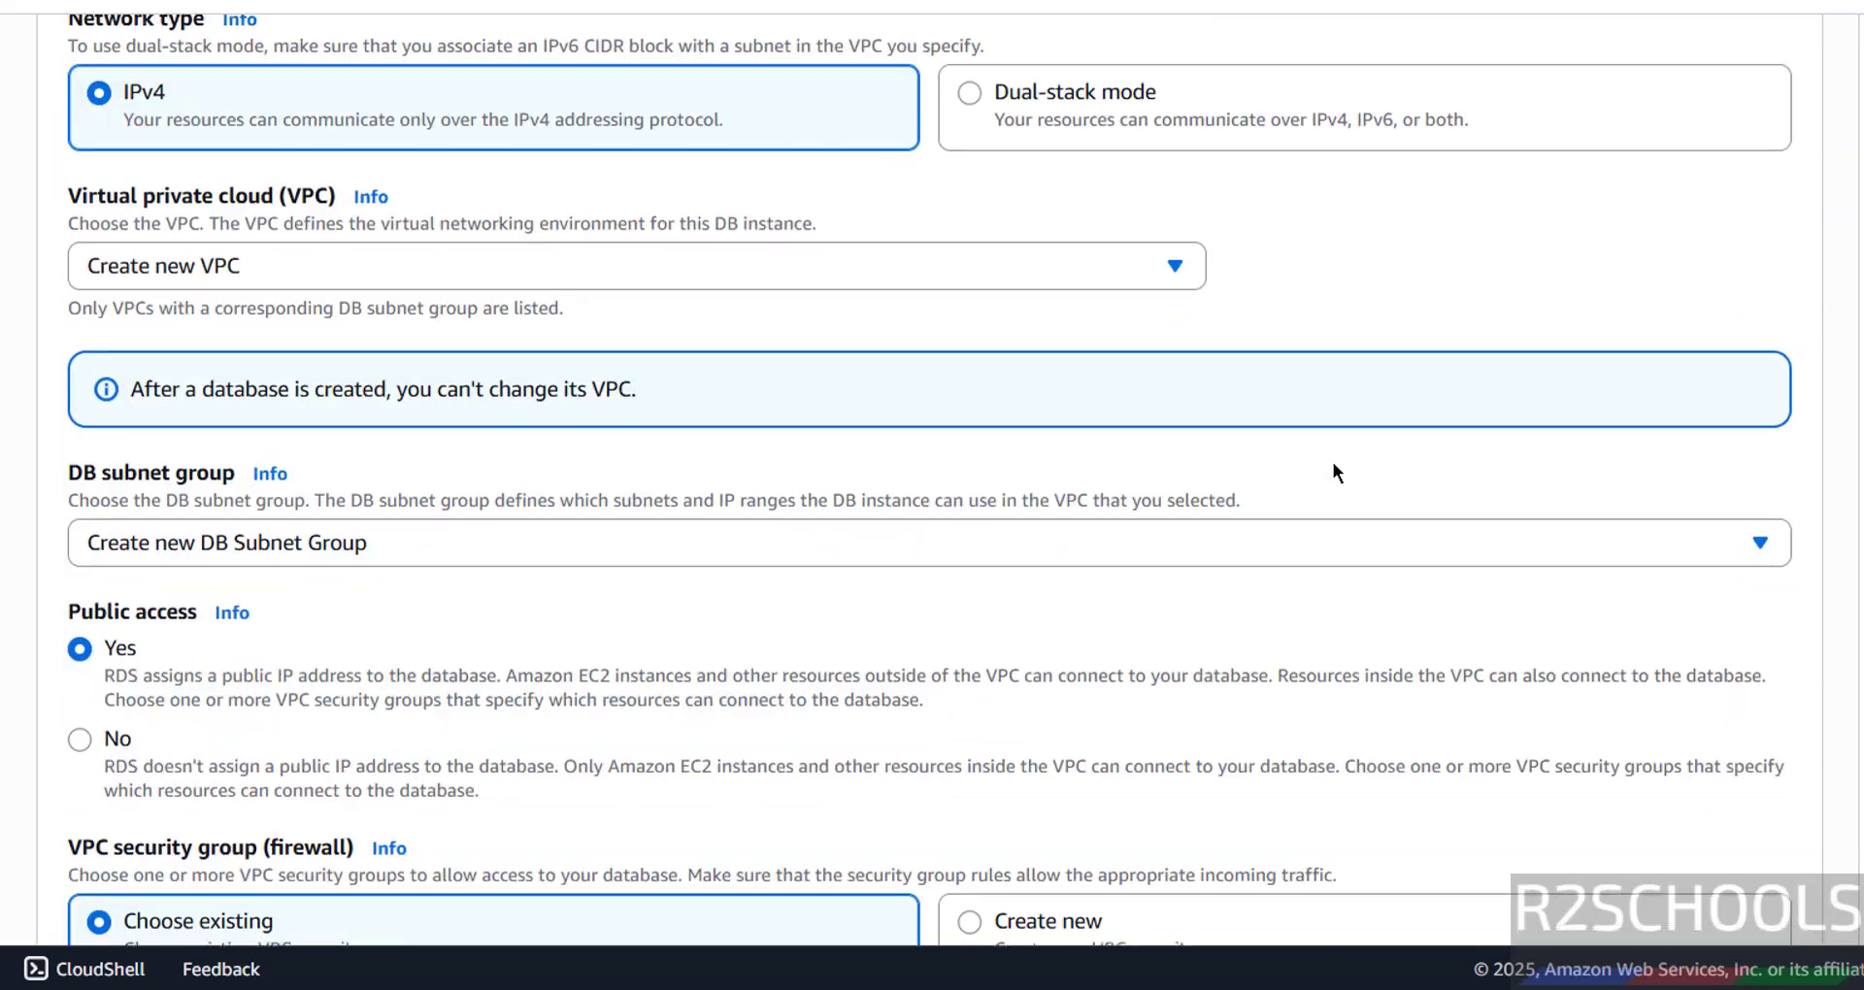
{"action": "scroll", "coordinate": [1332, 472], "scroll_direction": "down", "scroll_amount": 20}
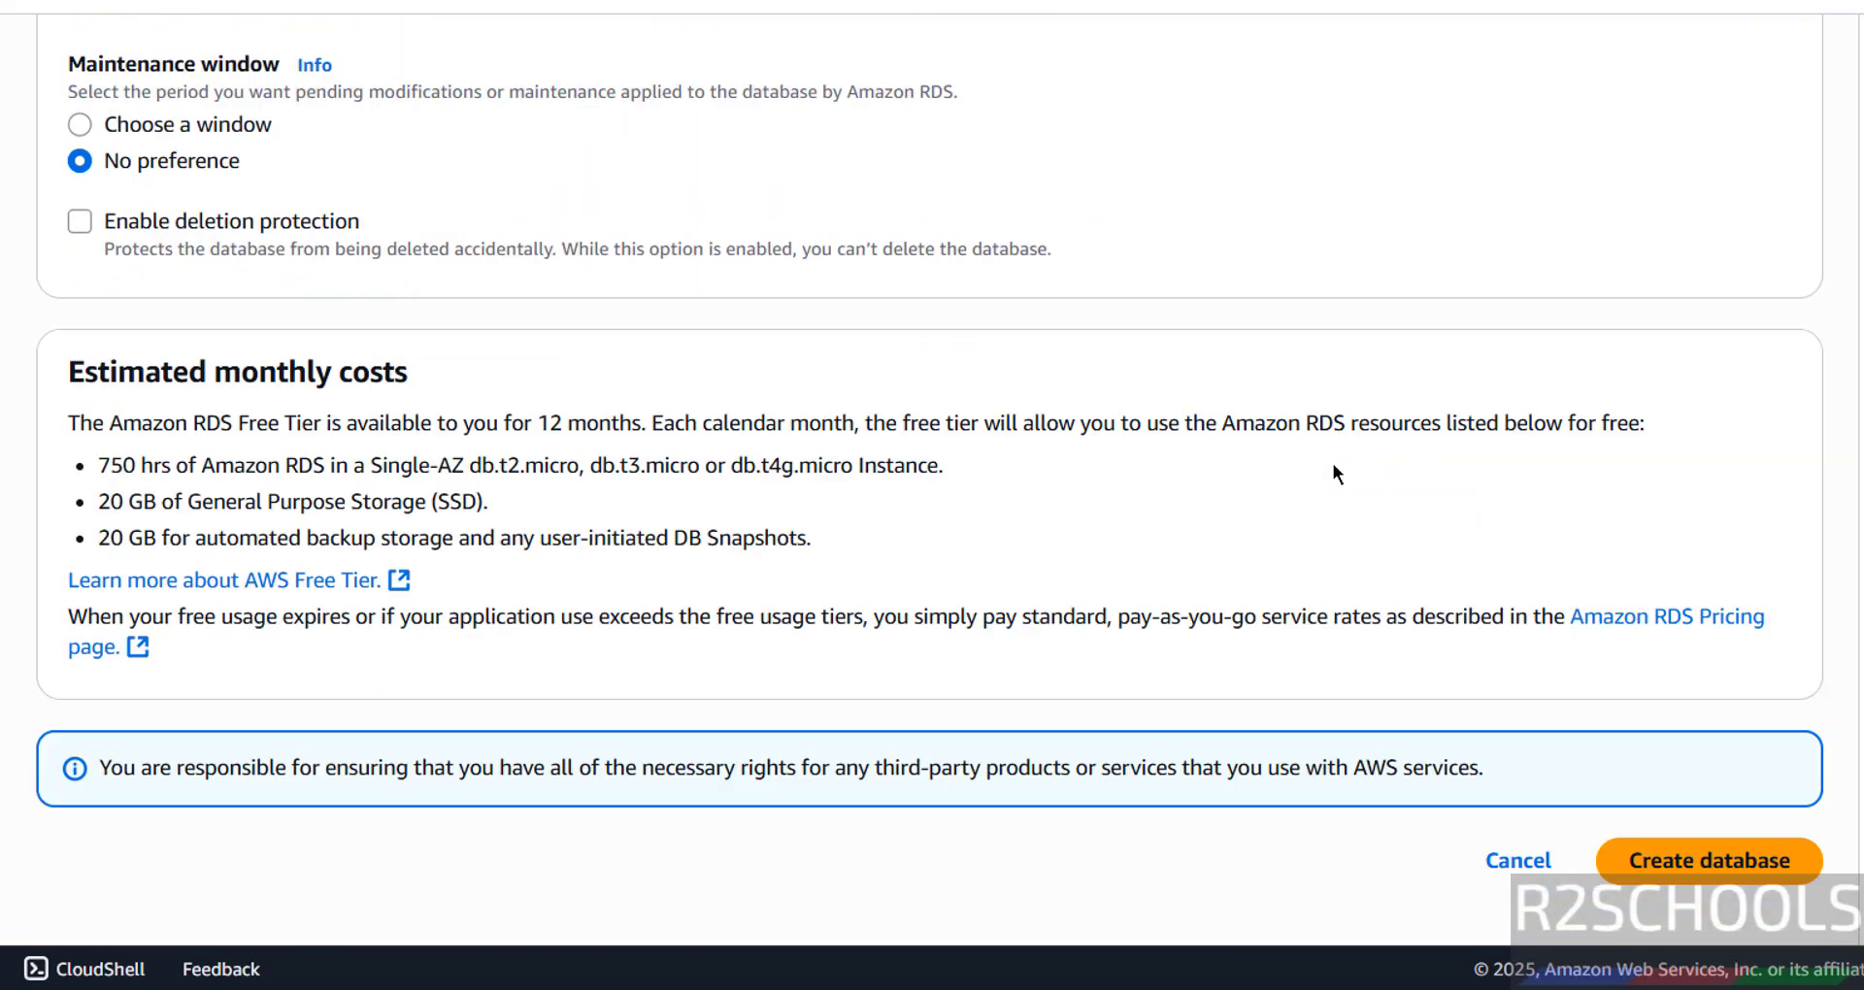
- Create awsrdspg175, dismiss the add-ons and credential pop-ups, and open its detail page
{"action": "left_click", "coordinate": [1713, 861]}
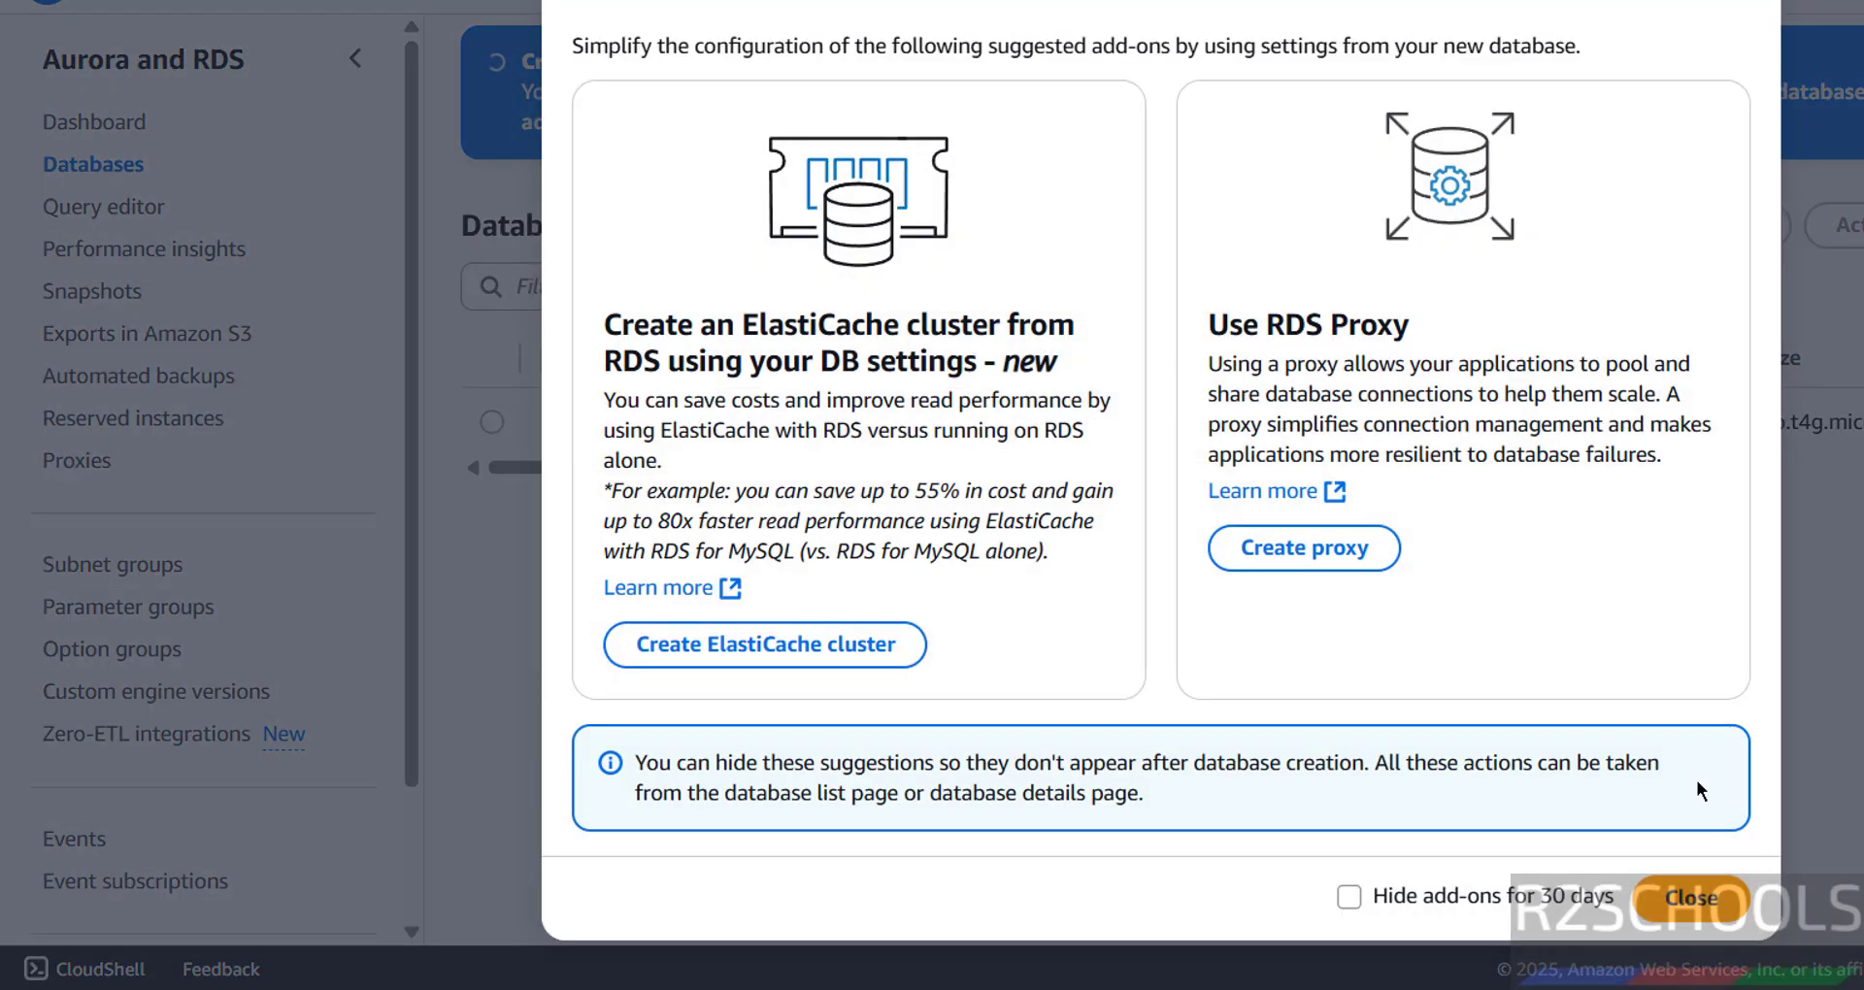
{"action": "left_click", "coordinate": [1691, 896]}
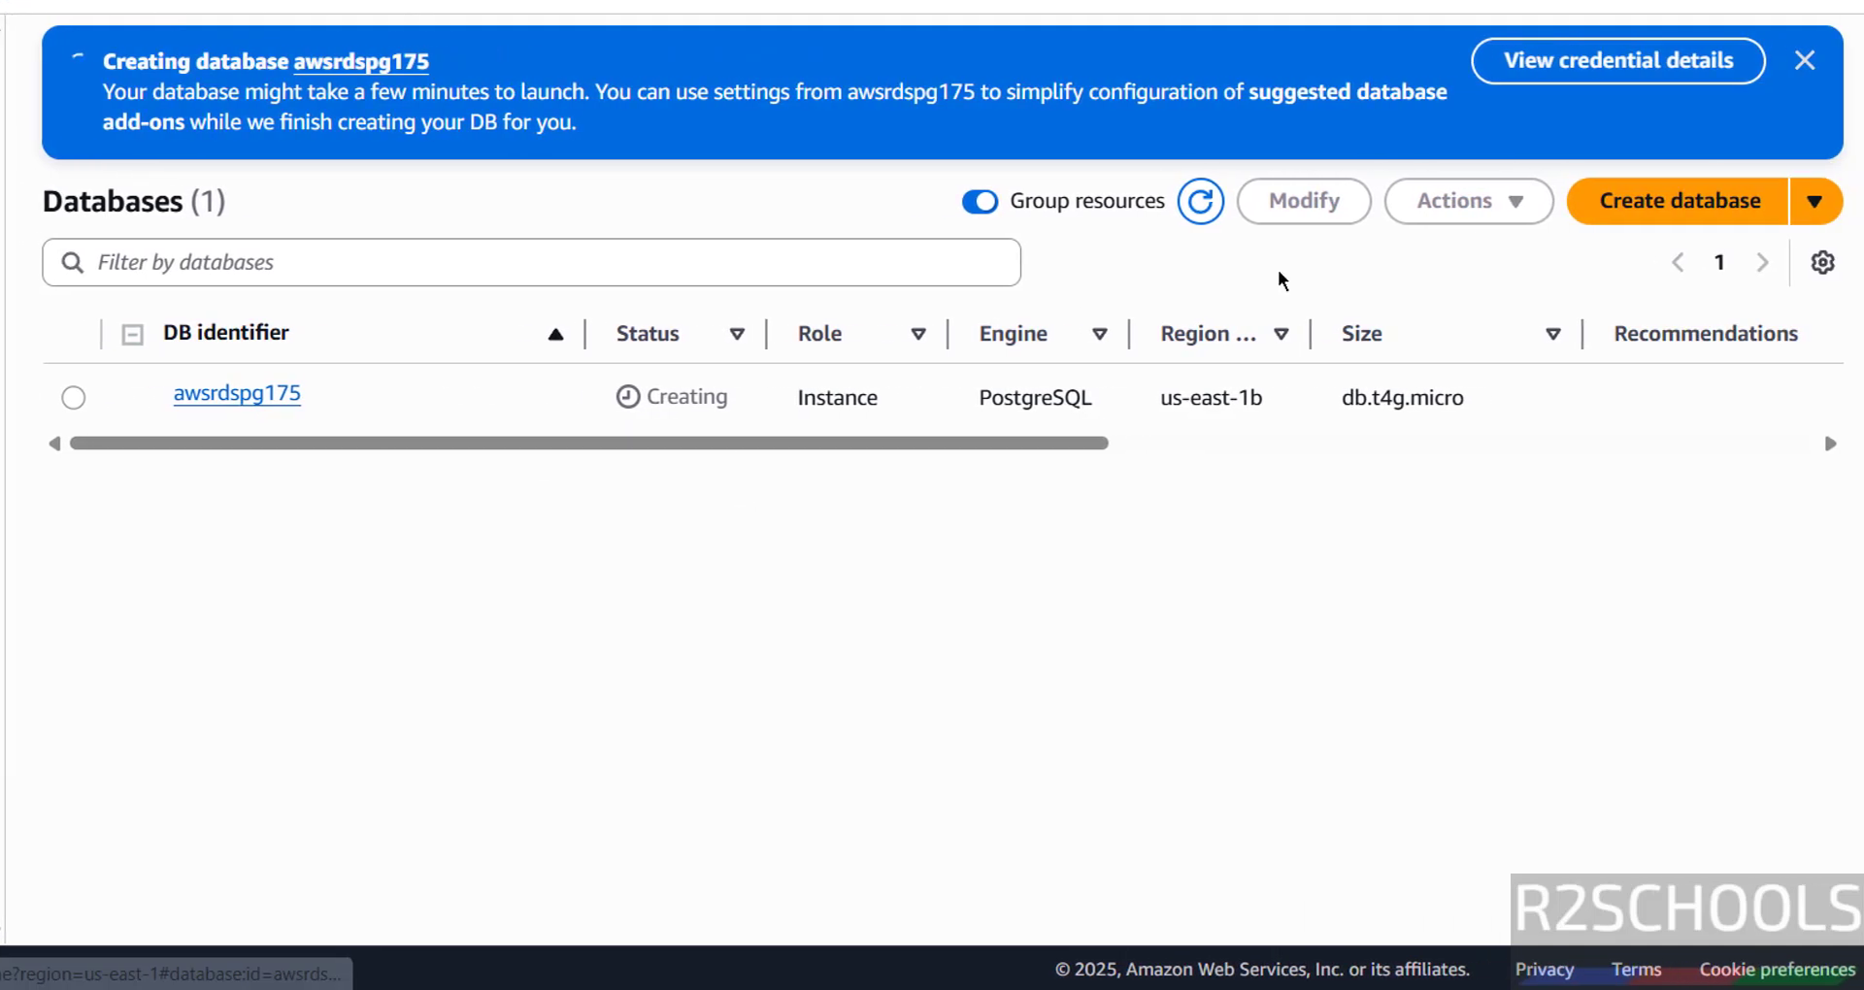
{"action": "left_click", "coordinate": [1559, 71]}
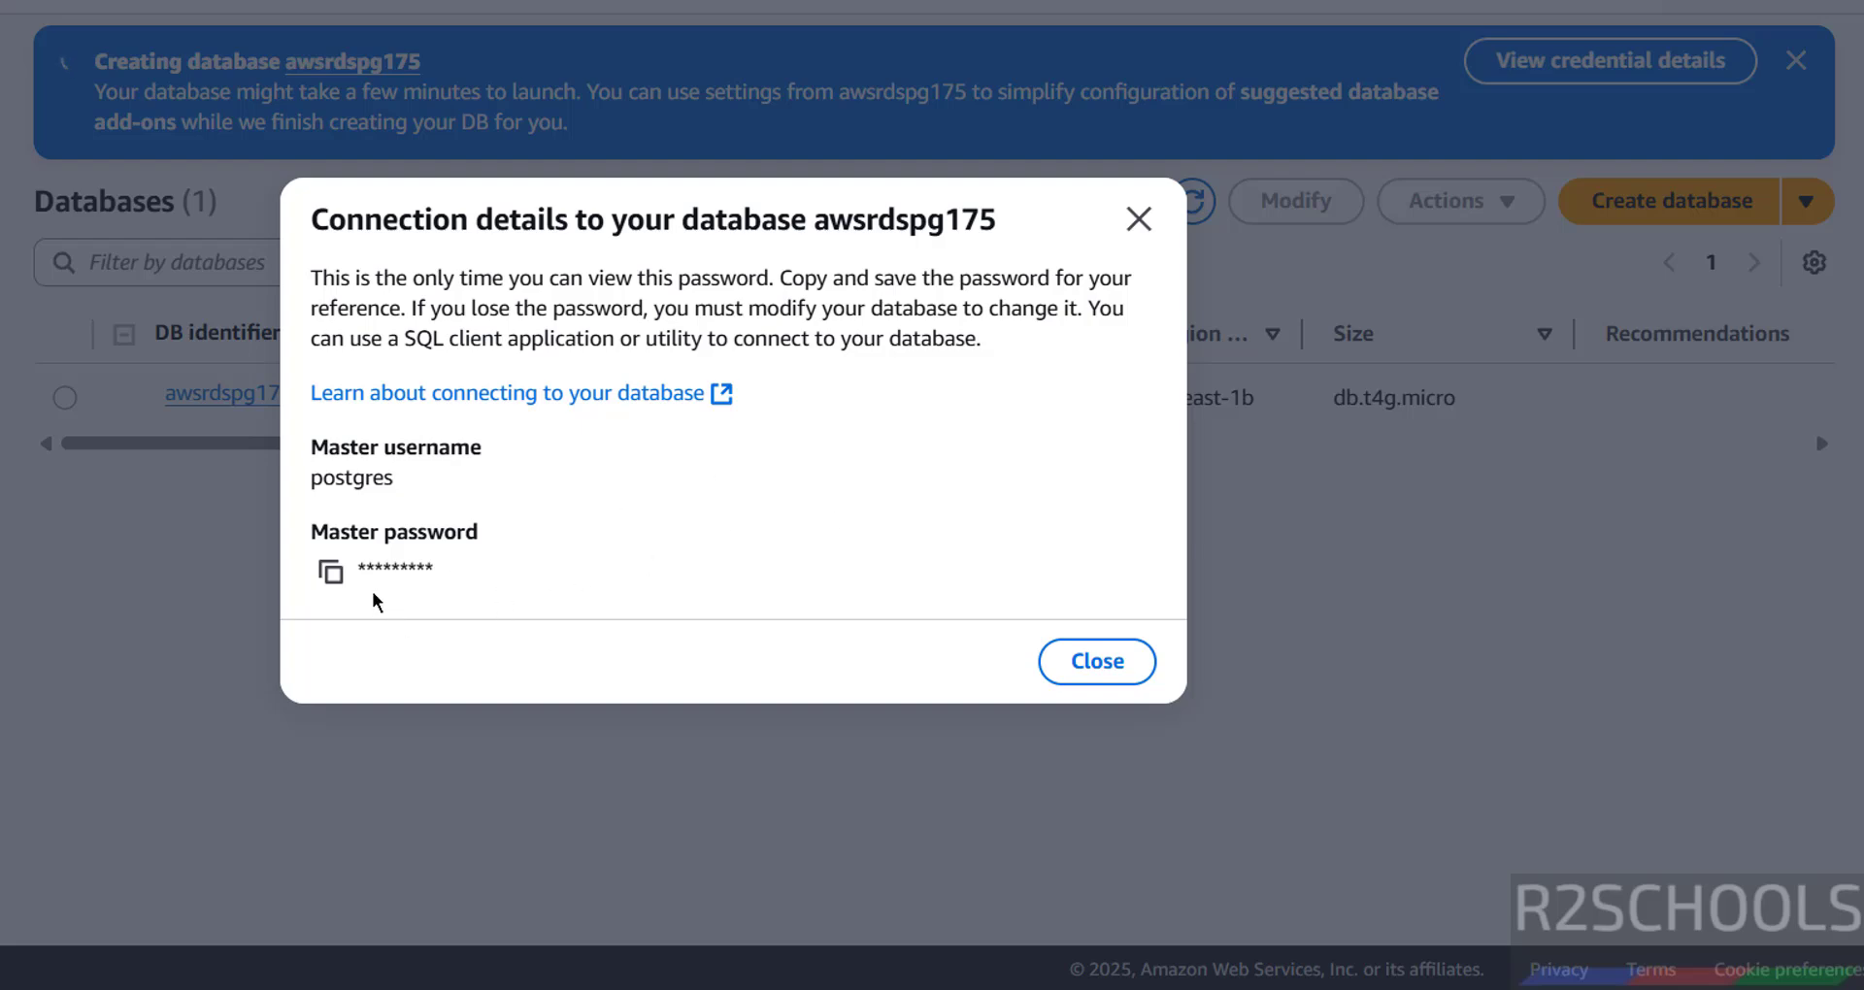
{"action": "left_click", "coordinate": [1137, 220]}
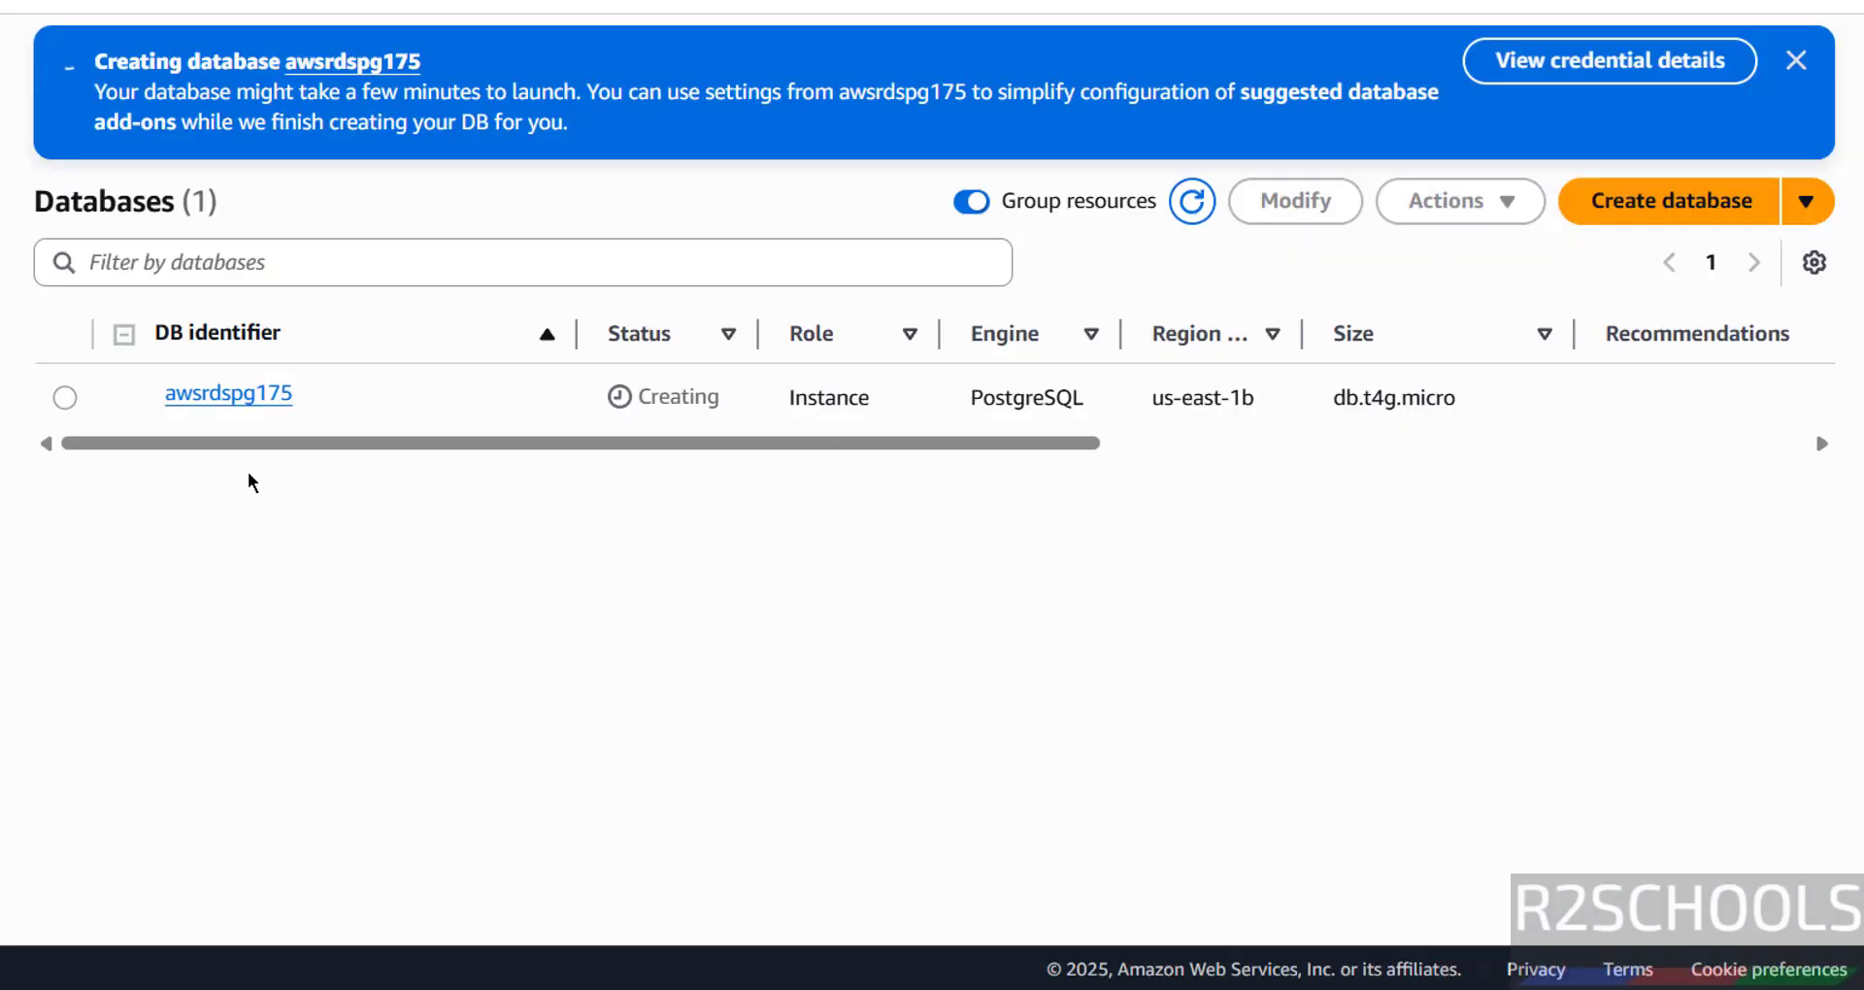
{"action": "left_click", "coordinate": [262, 396]}
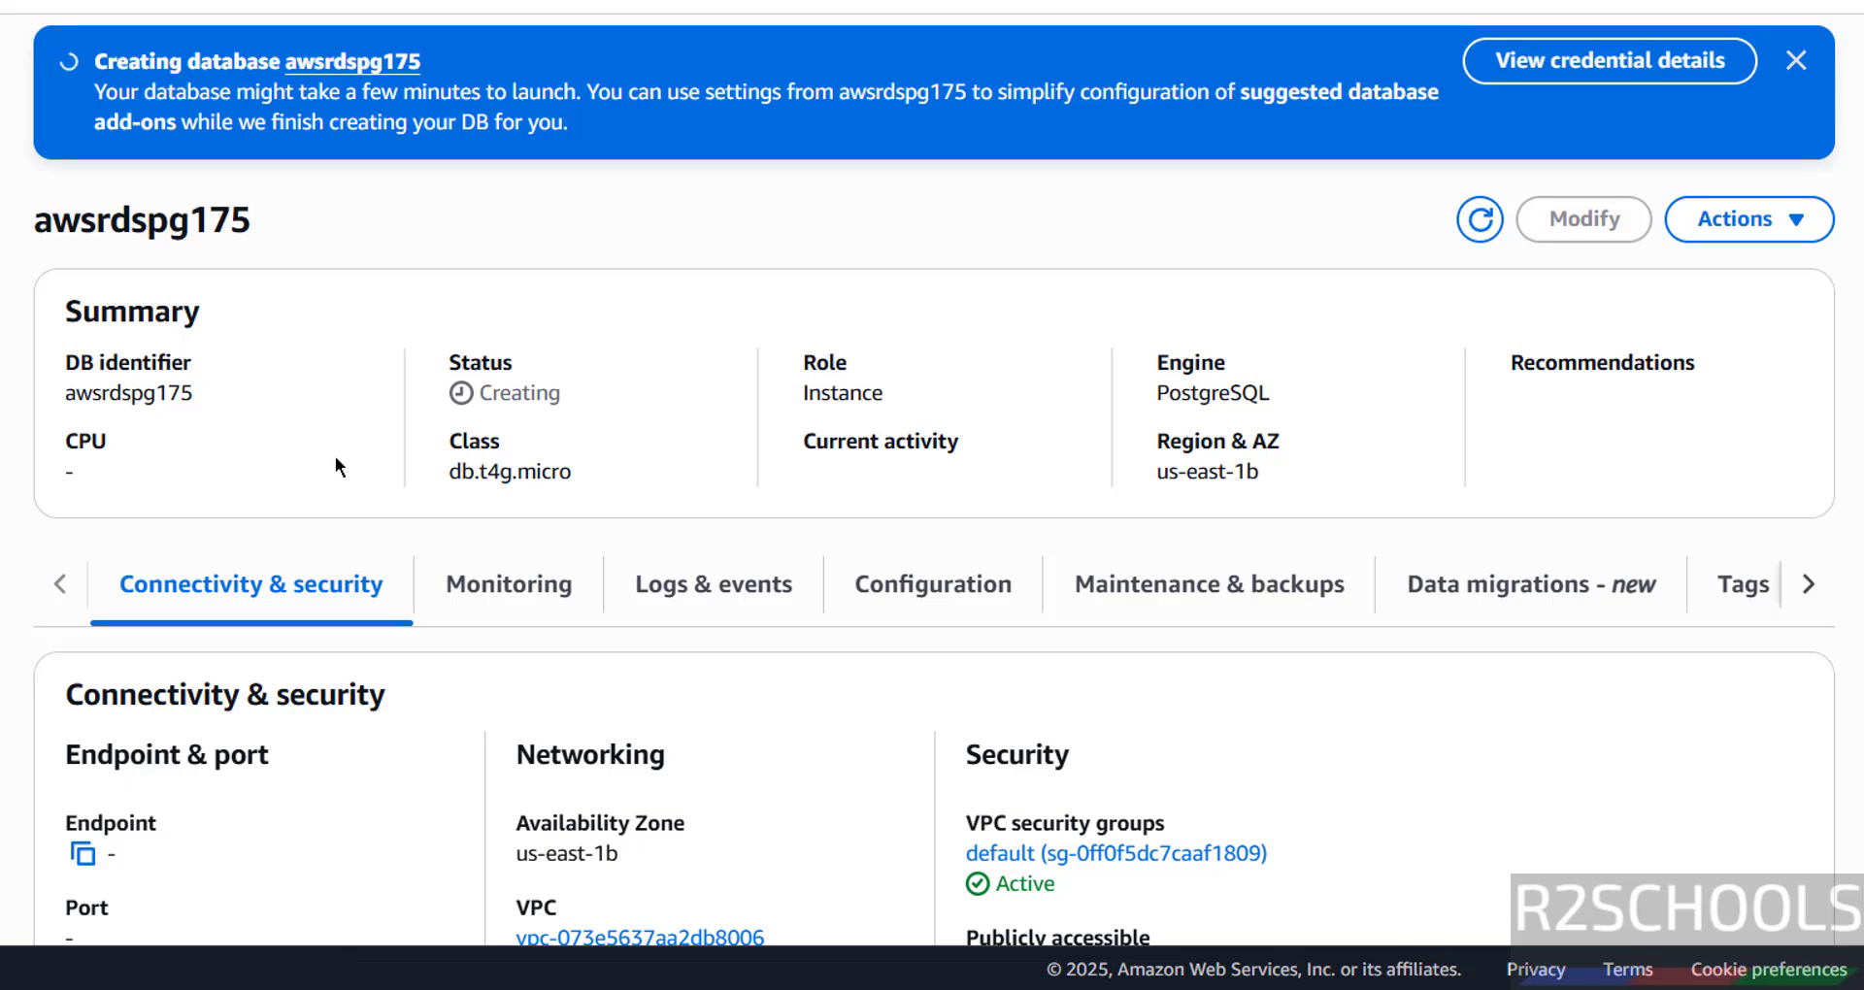
{"action": "scroll", "coordinate": [357, 615], "scroll_direction": "down", "scroll_amount": 3}
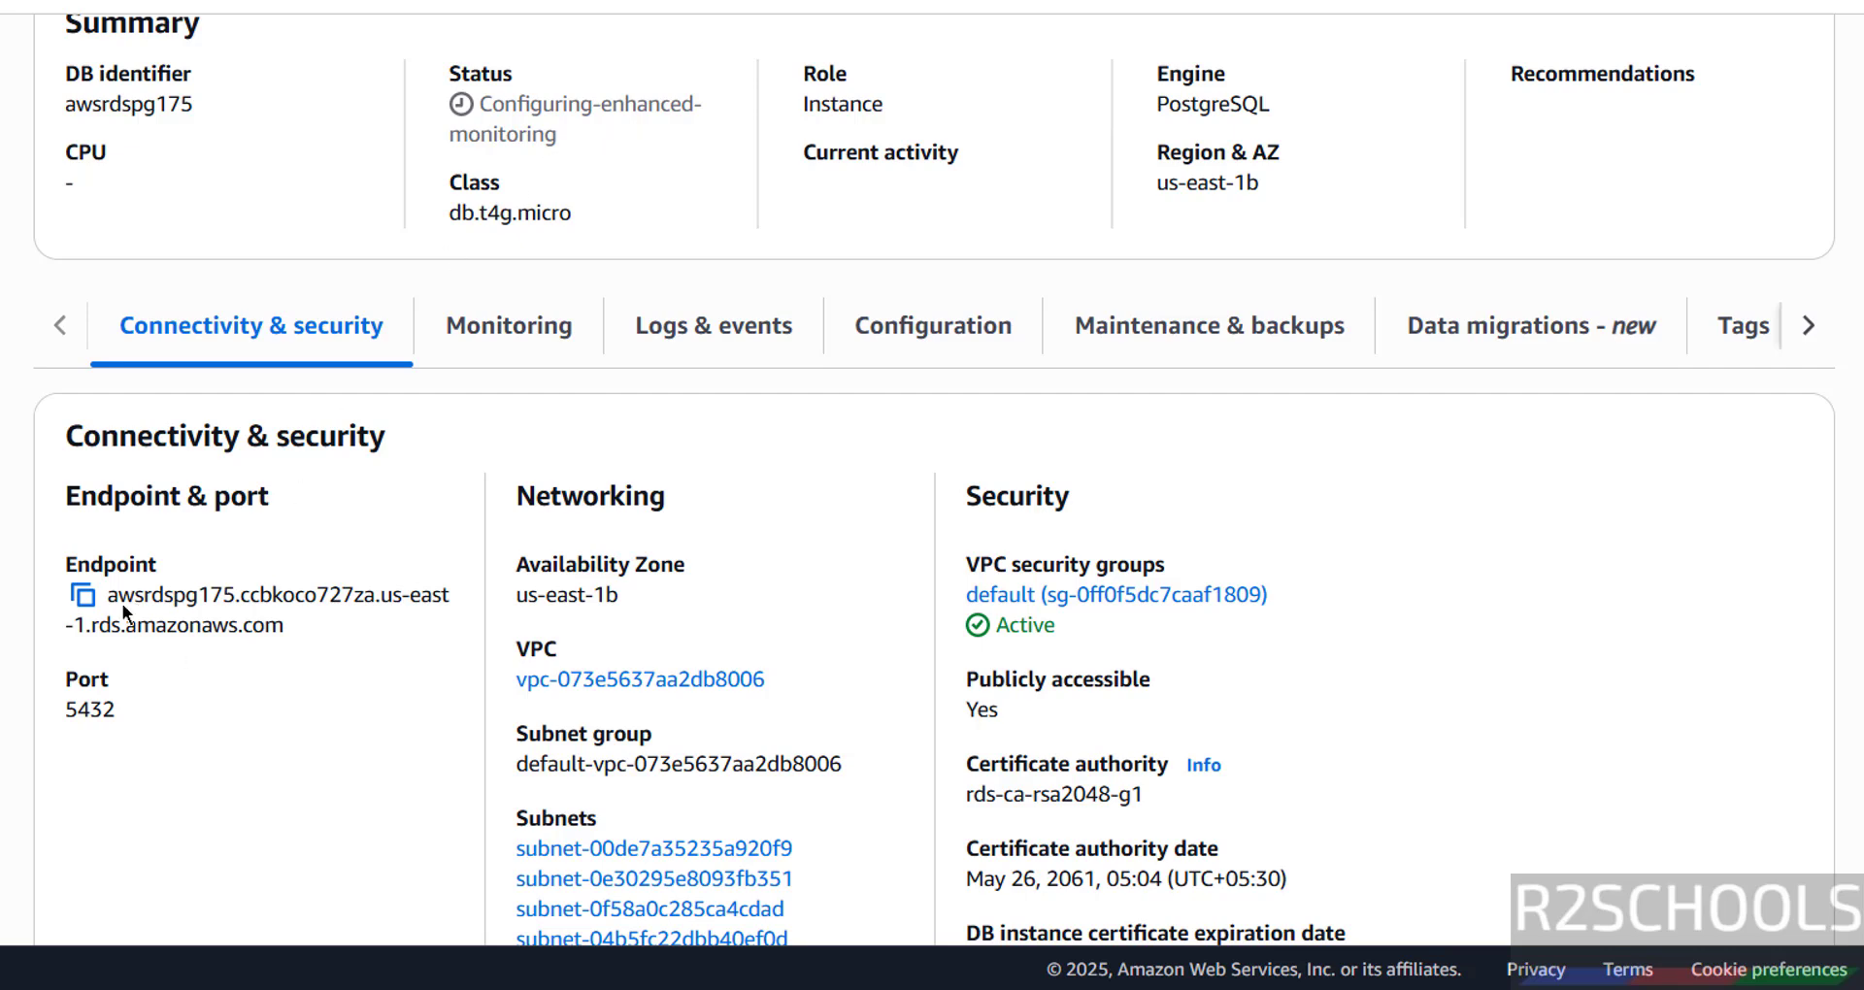
- Copy the awsrdspg175 endpoint, then search Windows for pgadmin
{"action": "scroll", "coordinate": [1359, 359], "scroll_direction": "up", "scroll_amount": 3}
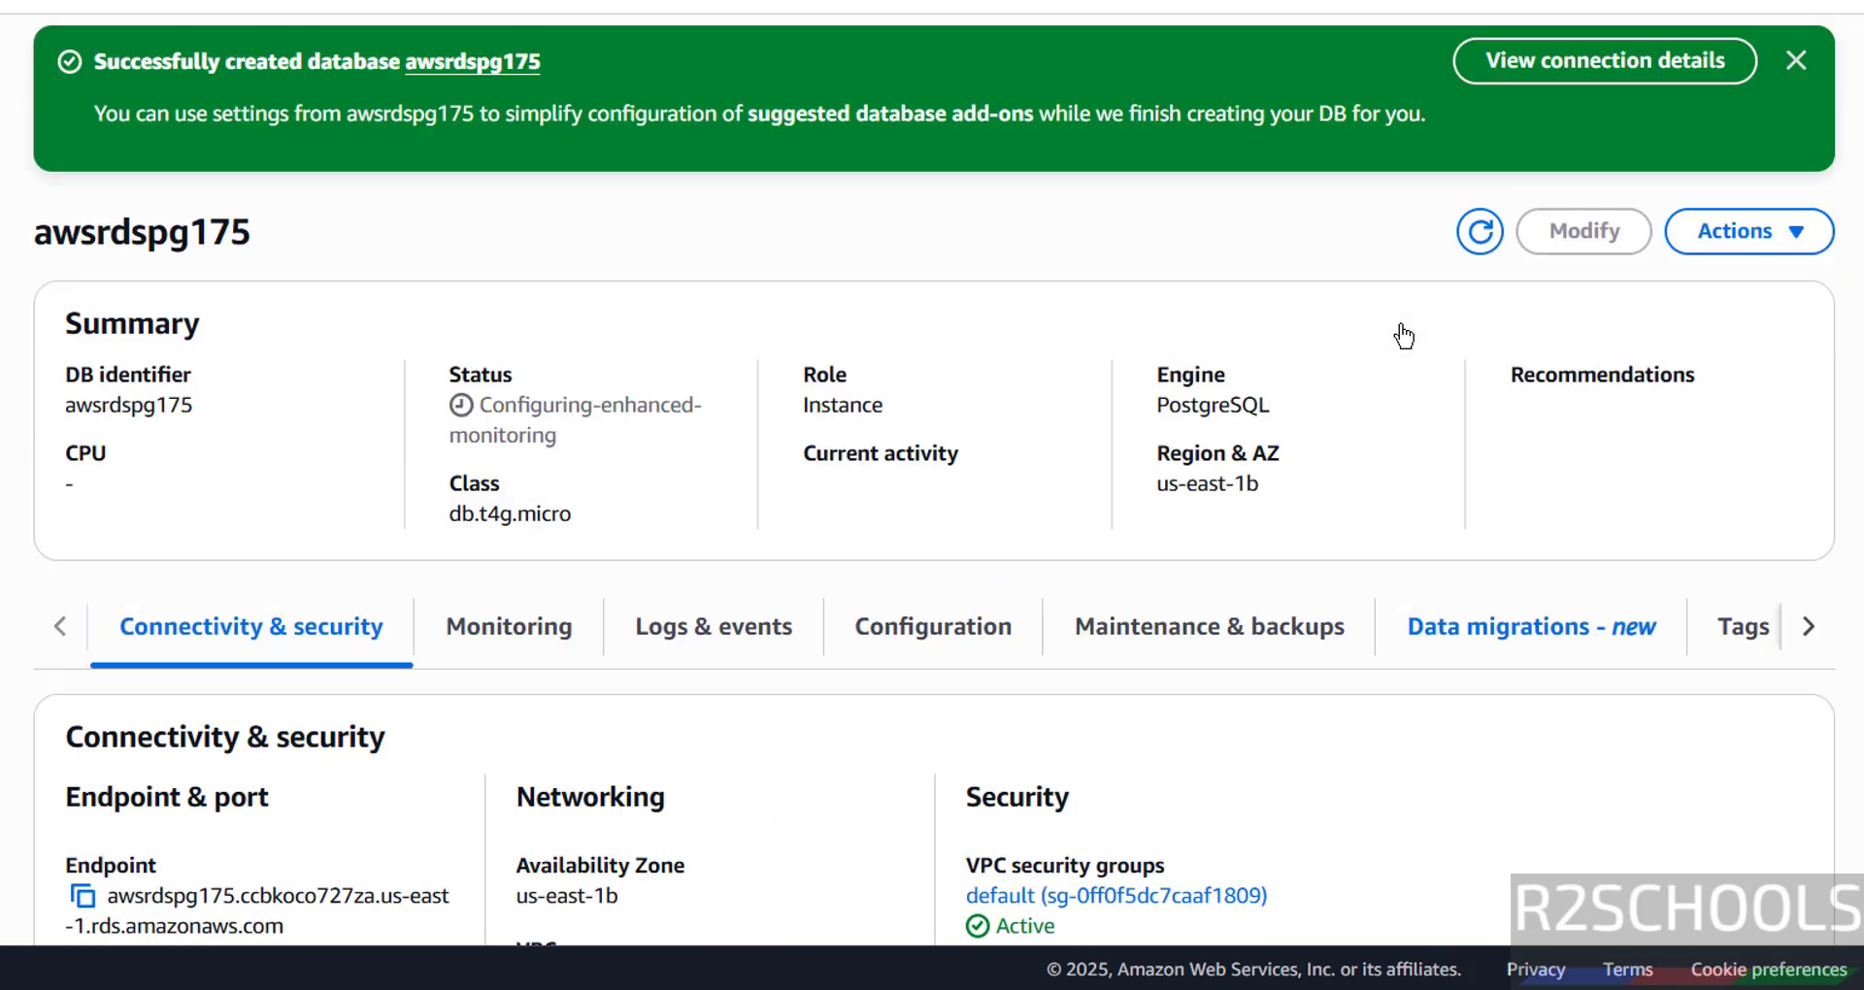
{"action": "left_click", "coordinate": [1577, 66]}
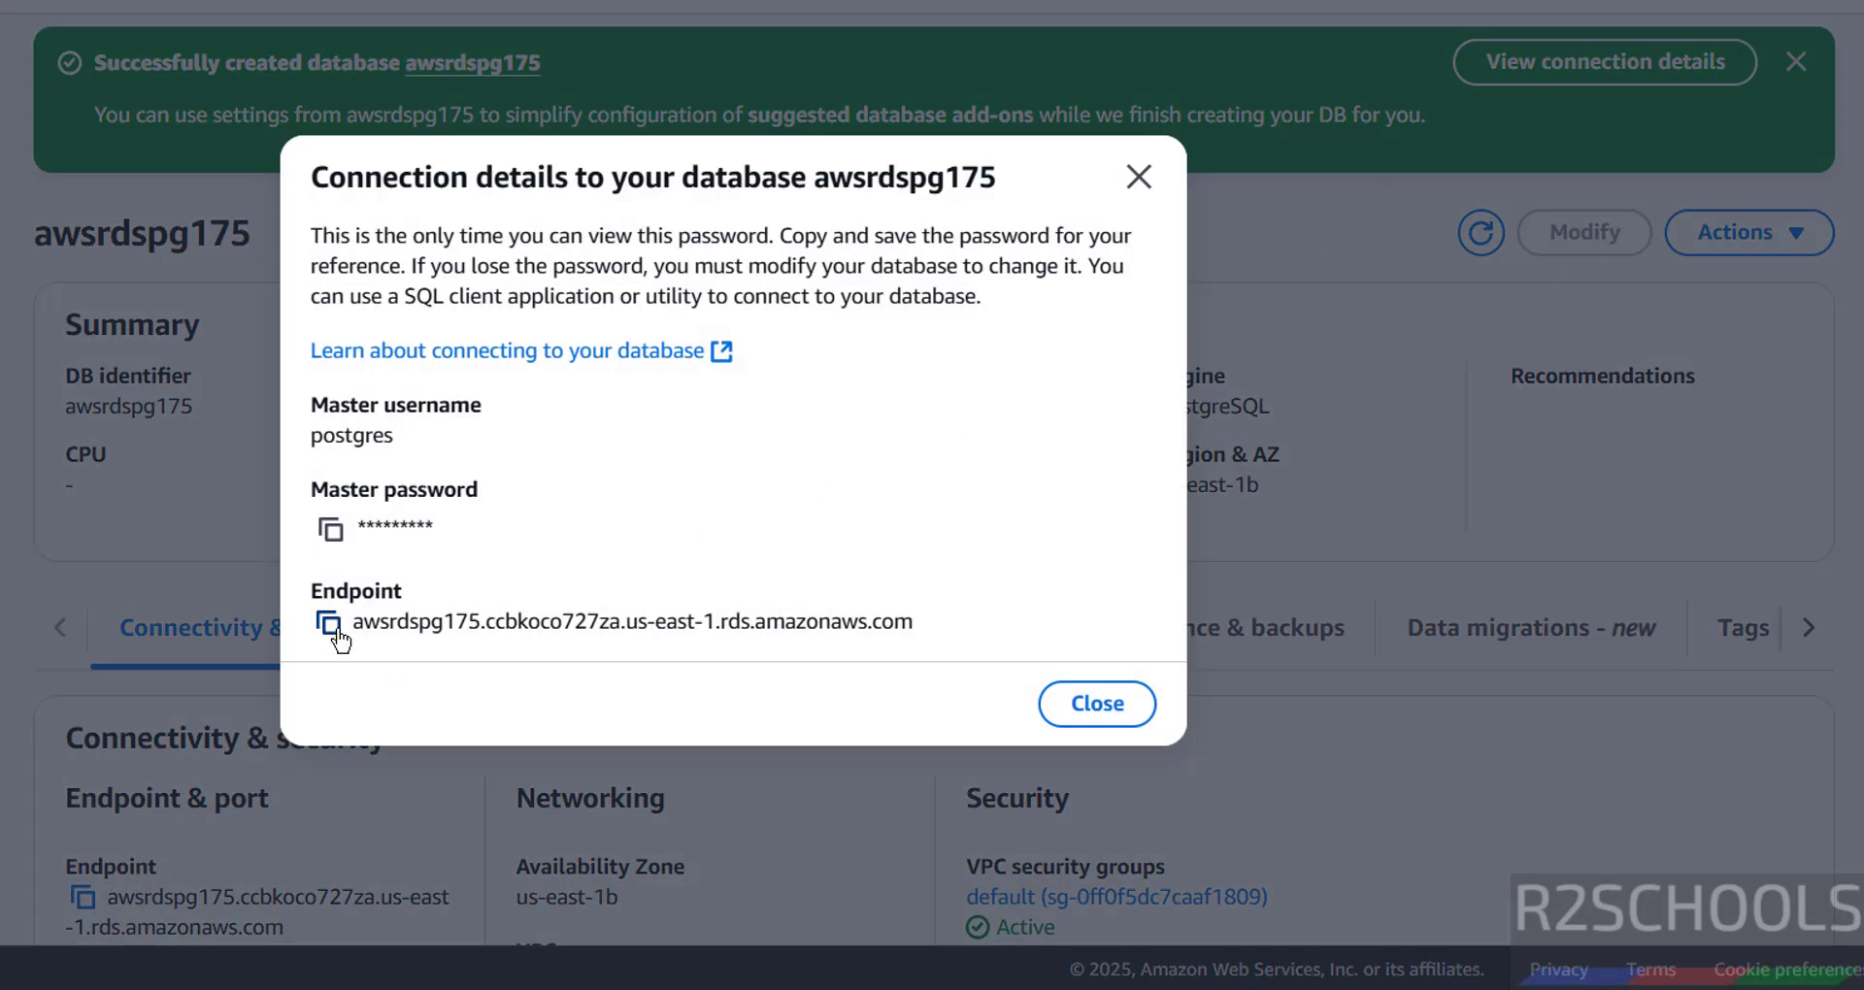
{"action": "key", "text": "Escape"}
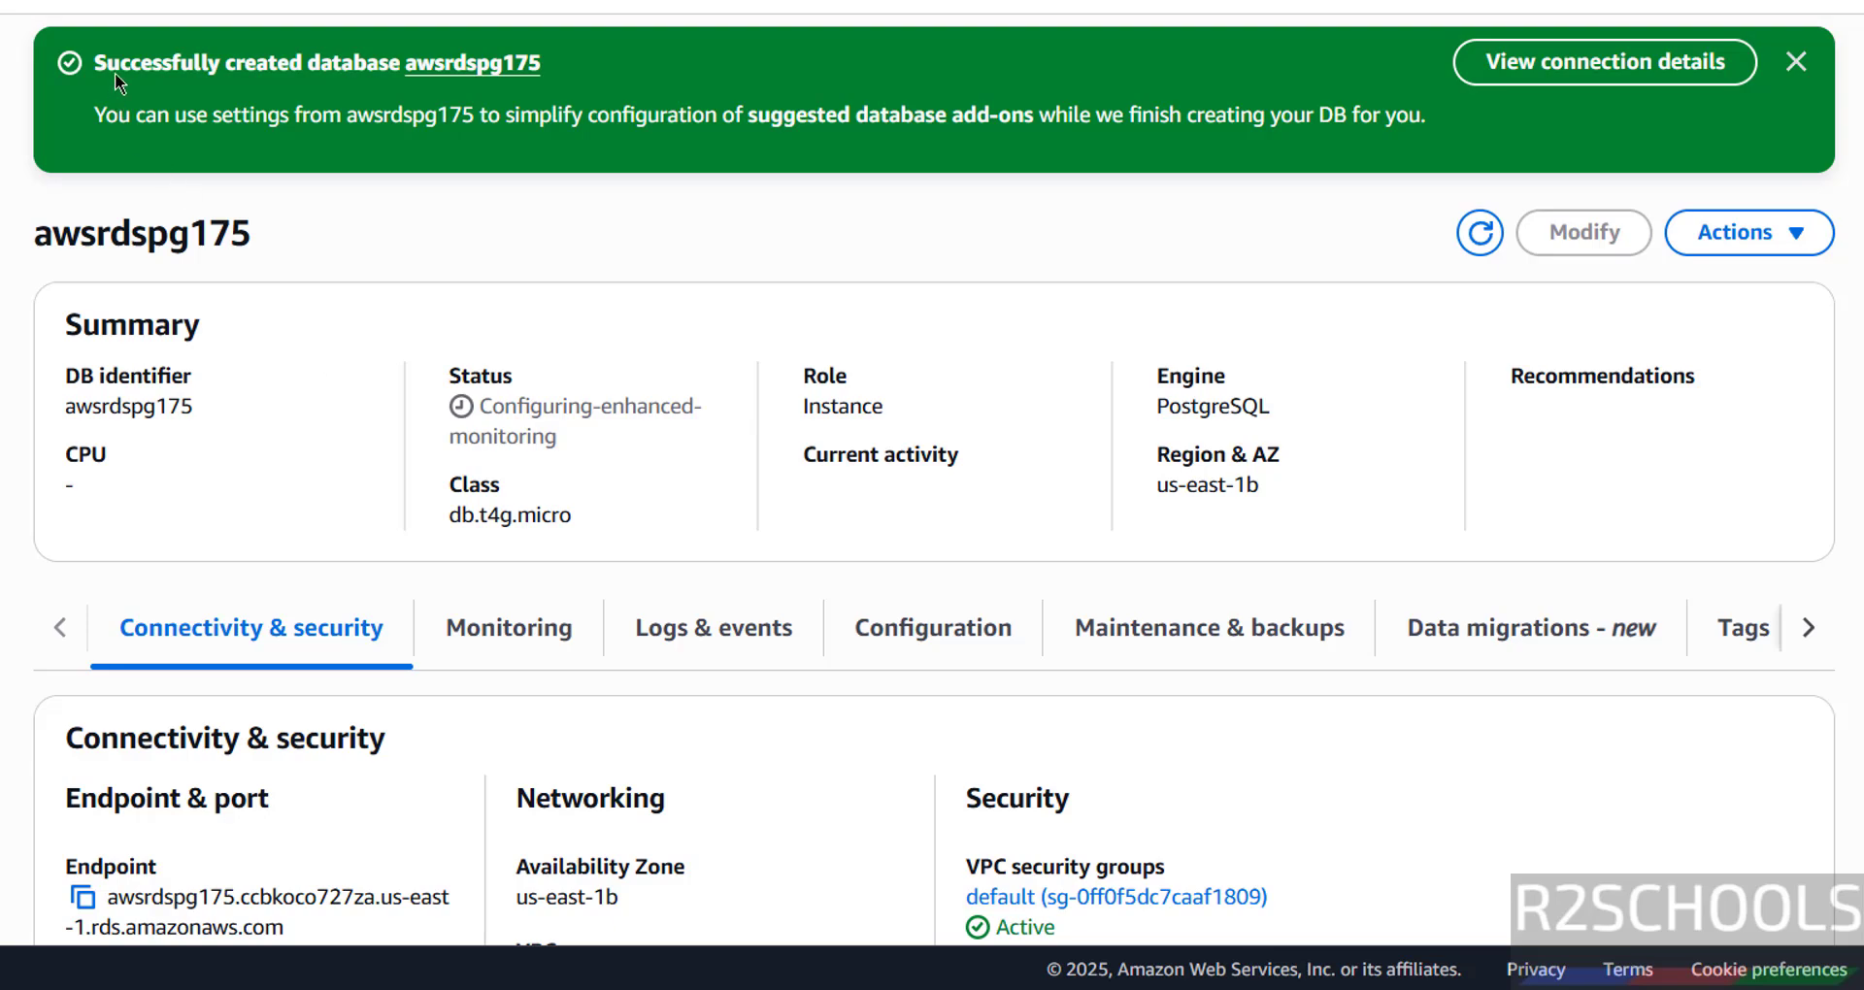
{"action": "scroll", "coordinate": [422, 398], "scroll_direction": "down", "scroll_amount": 5}
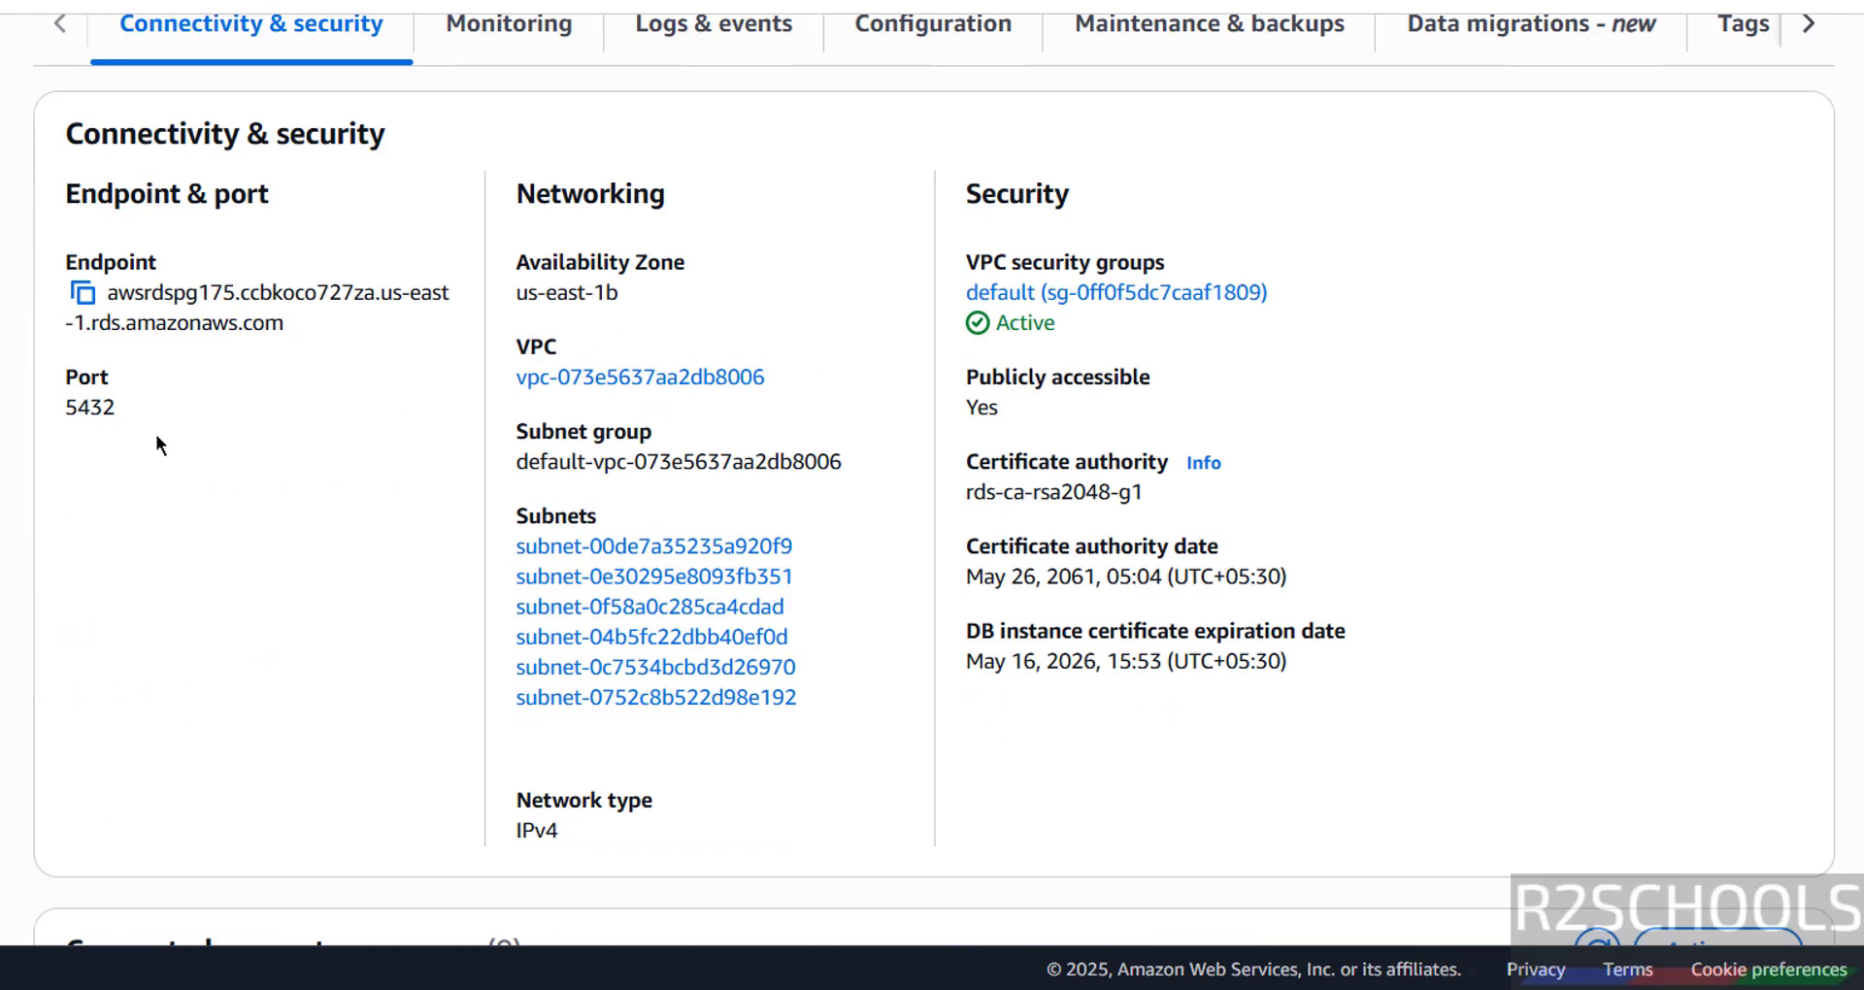
{"action": "left_click", "coordinate": [92, 307]}
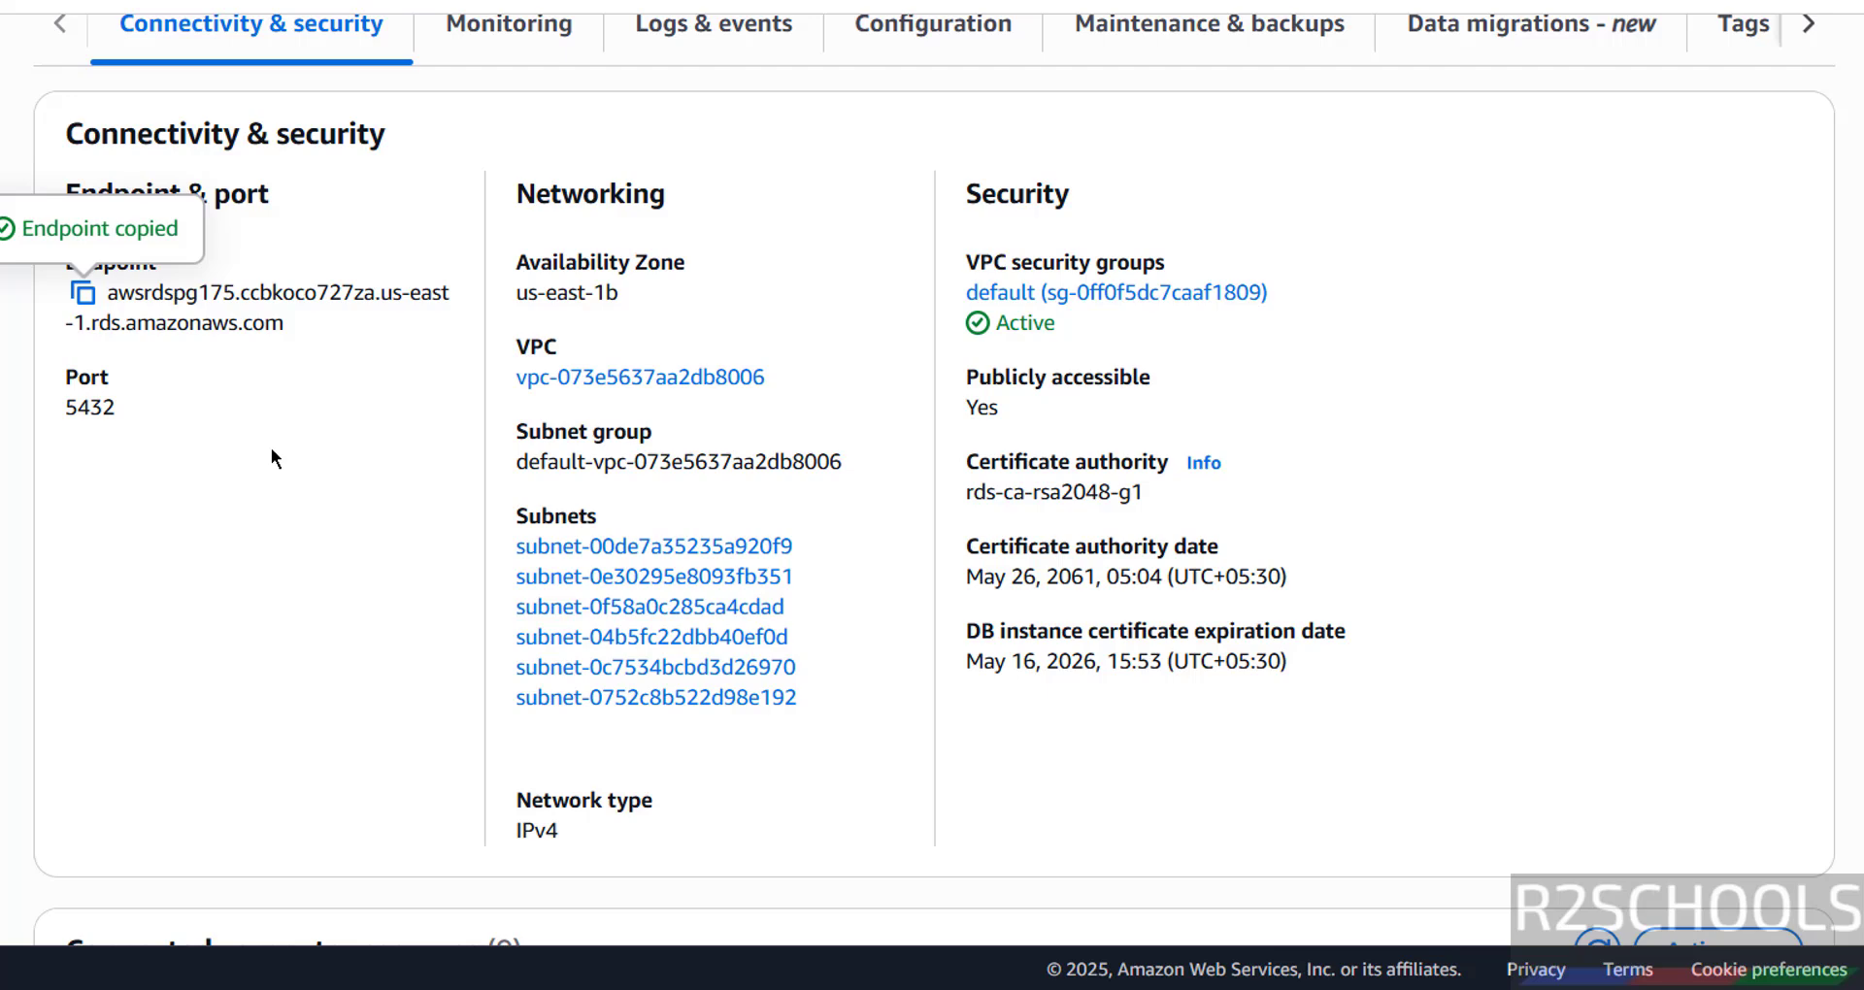
{"action": "key", "text": "super"}
{"action": "type", "text": "pgadmin"}
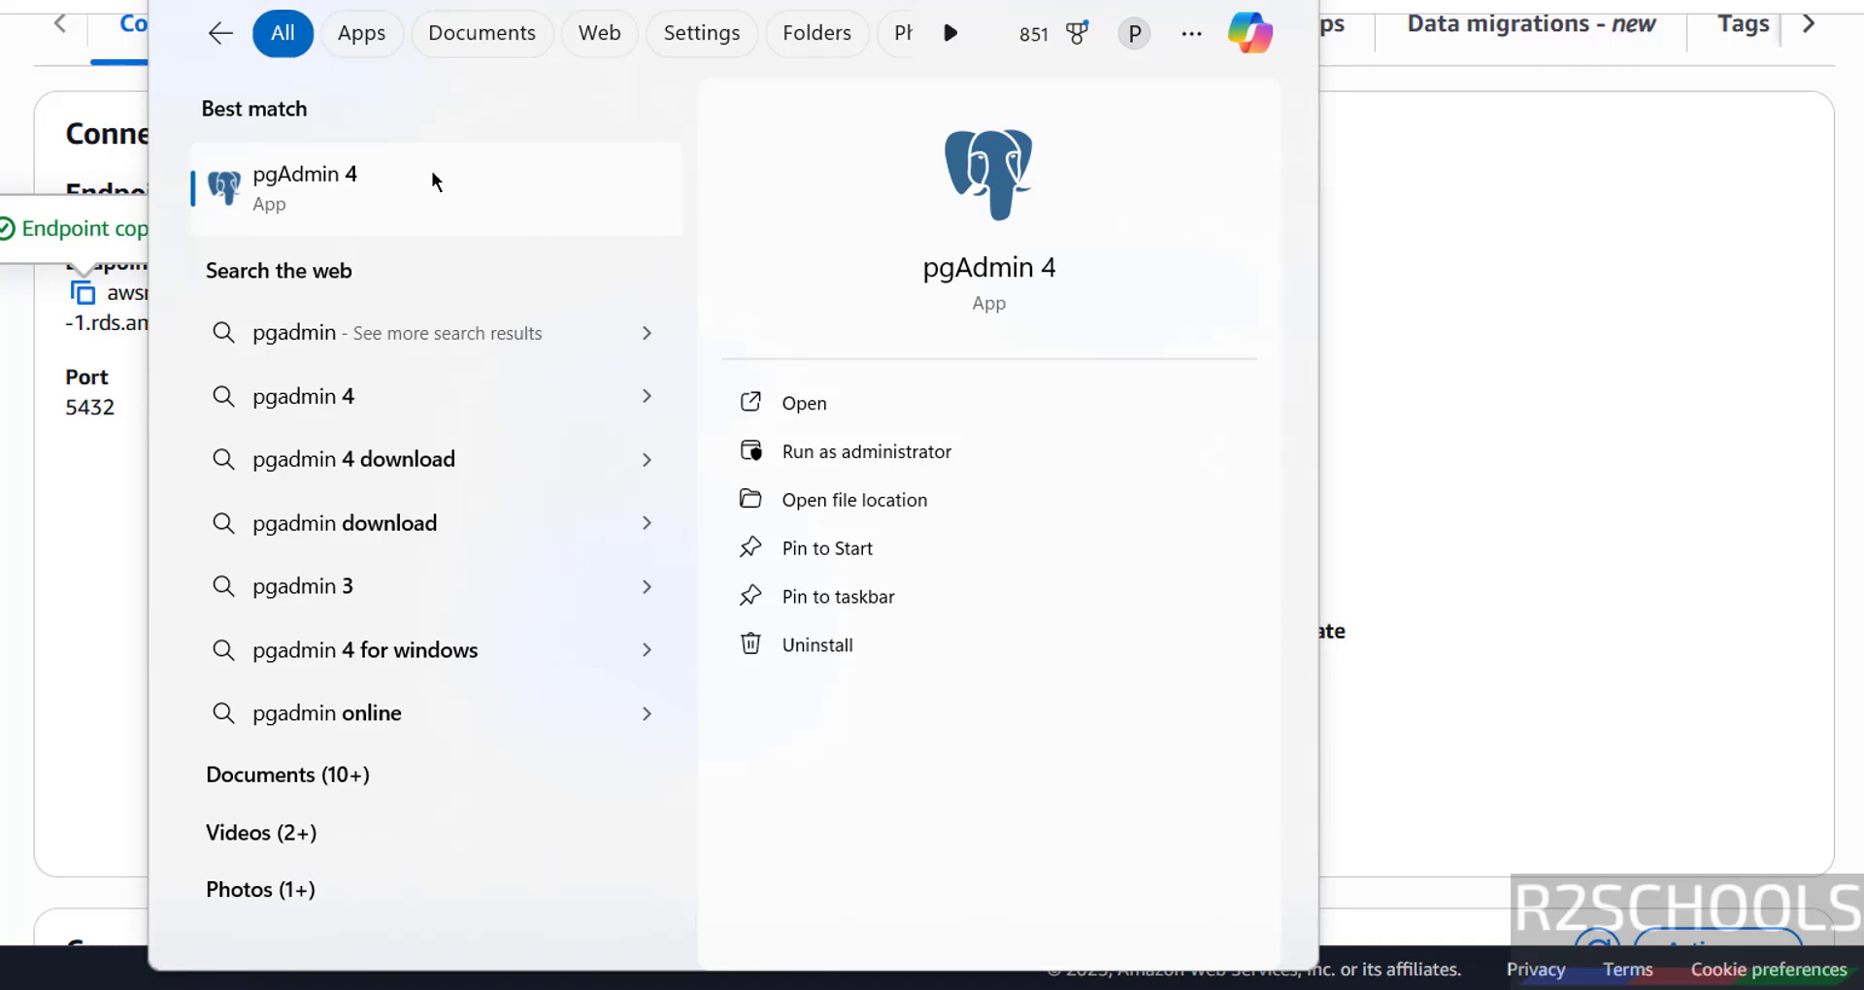
- Launch pgAdmin 4 and register a new server named awsdspg175
{"action": "left_click", "coordinate": [432, 171]}
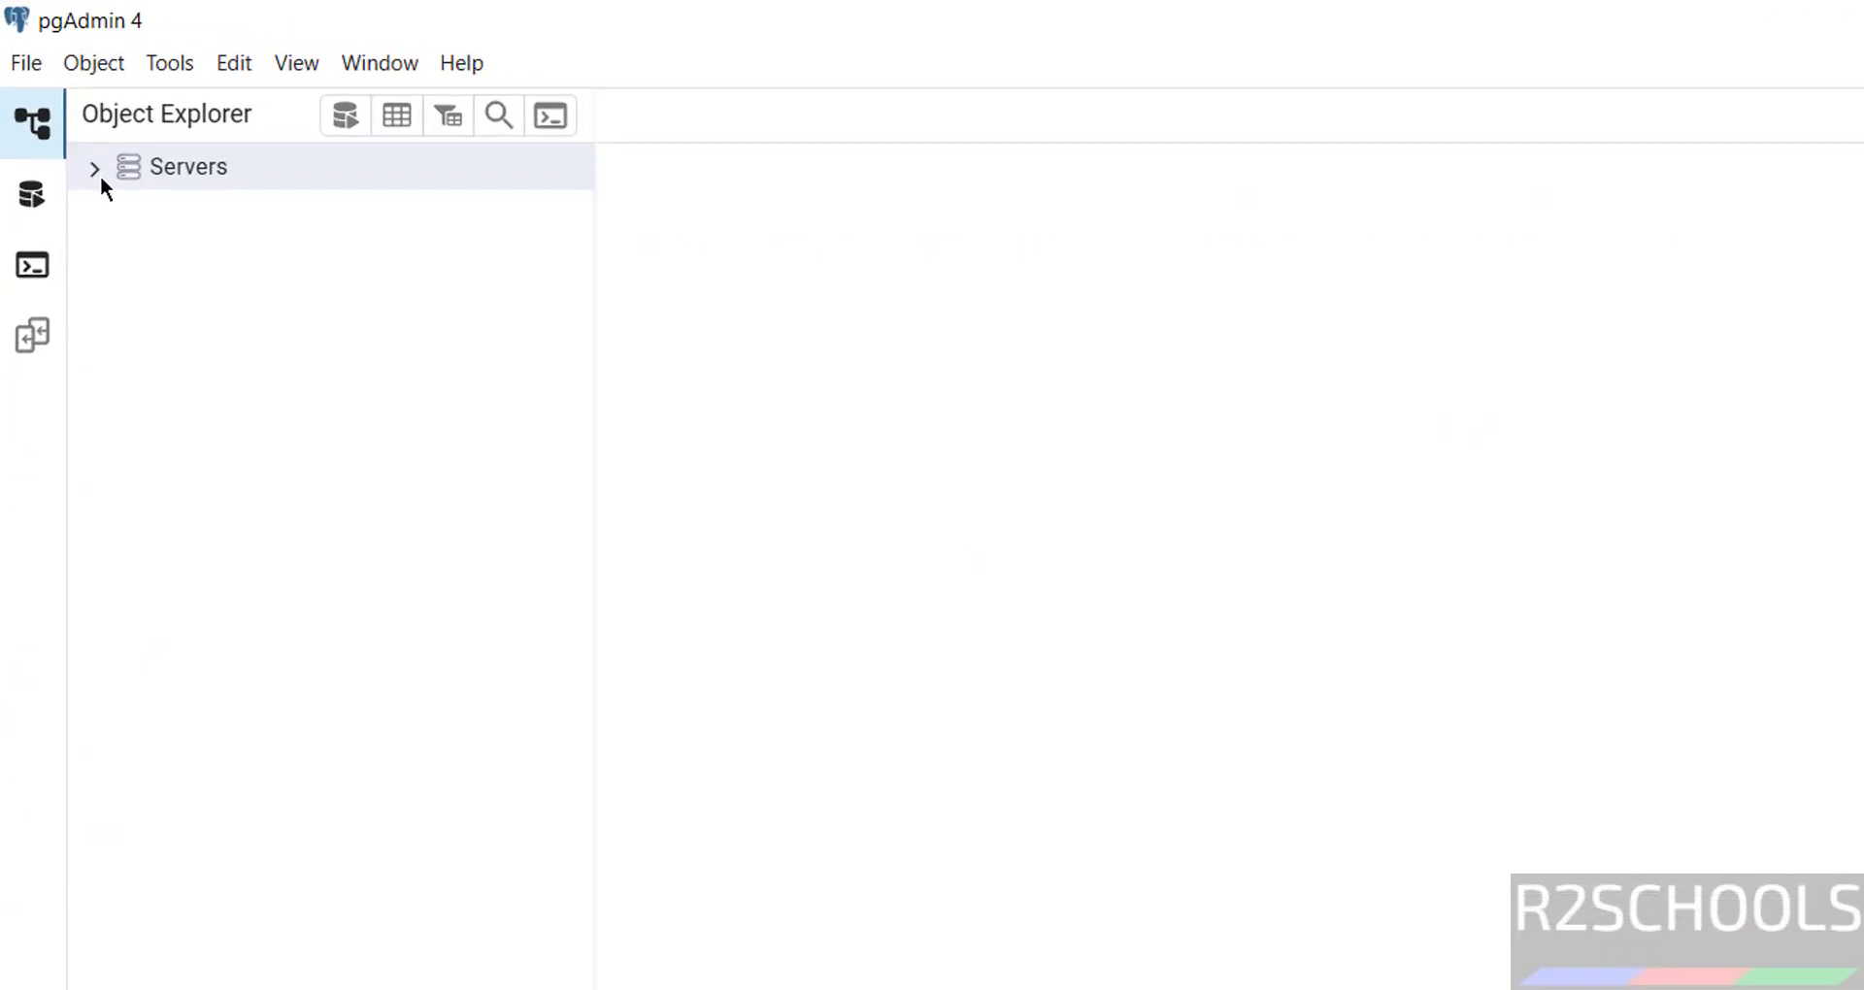
{"action": "right_click", "coordinate": [172, 176]}
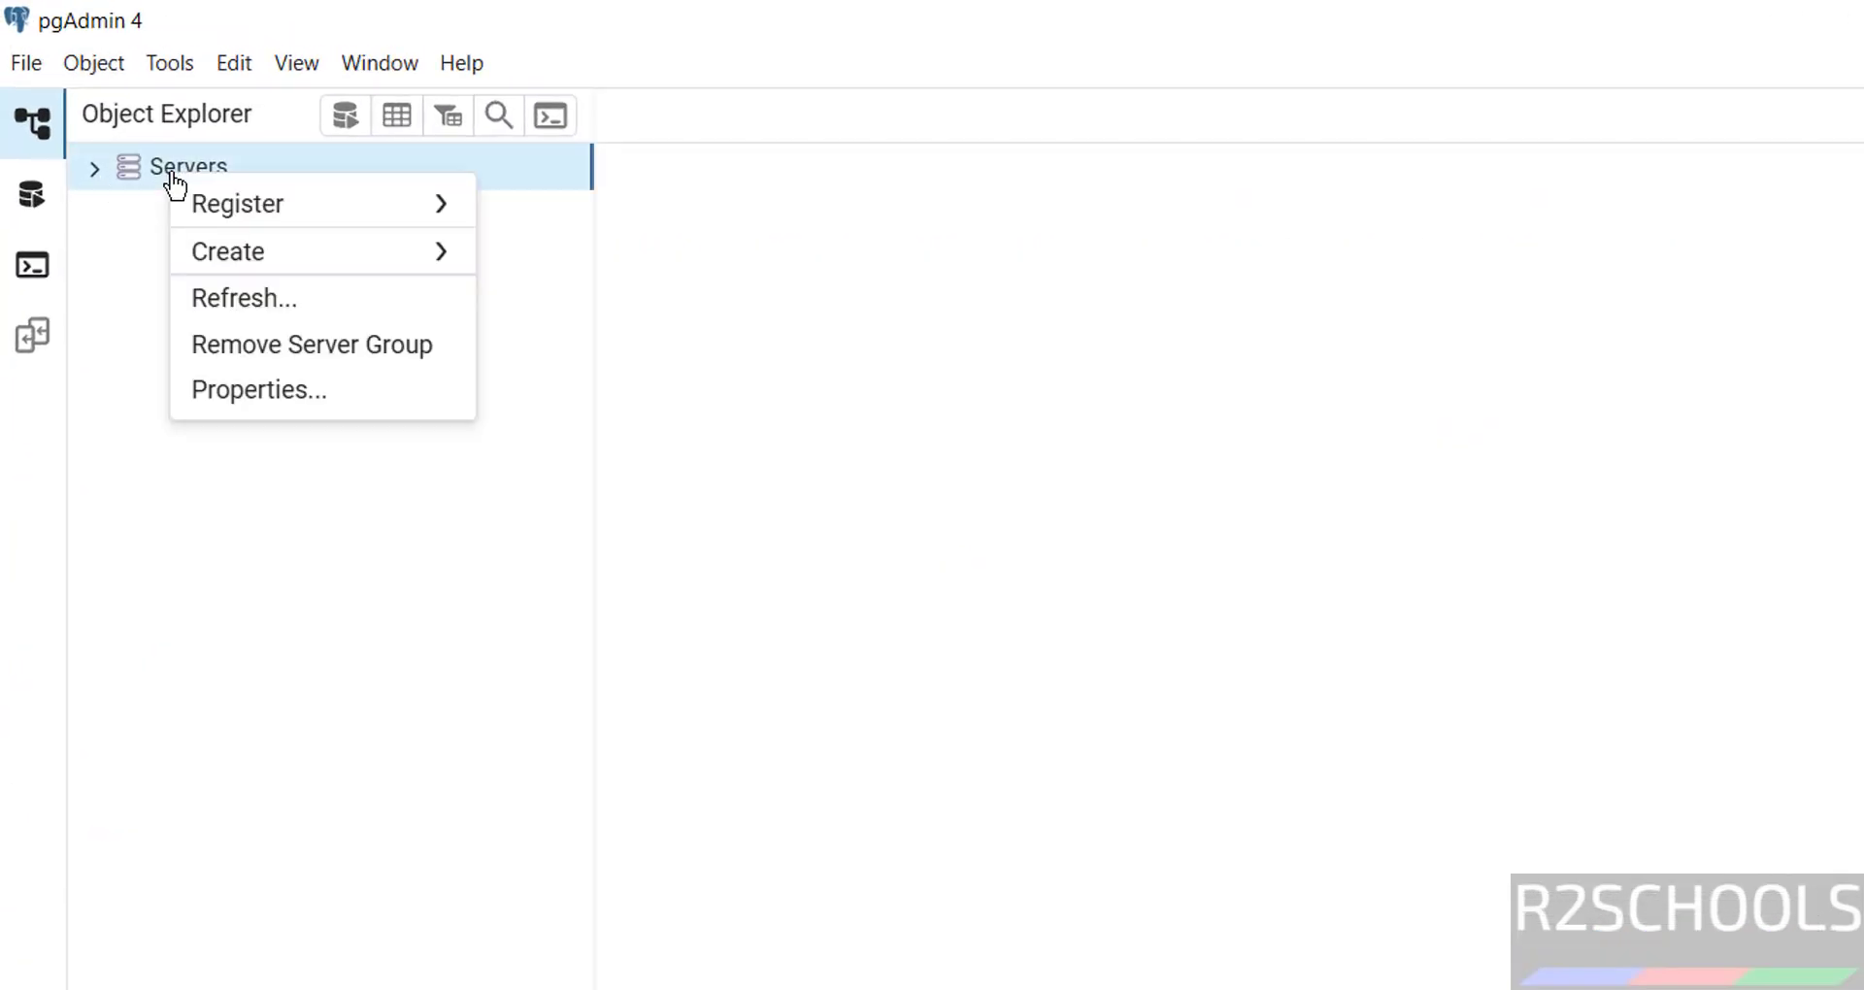
{"action": "mouse_move", "coordinate": [250, 208]}
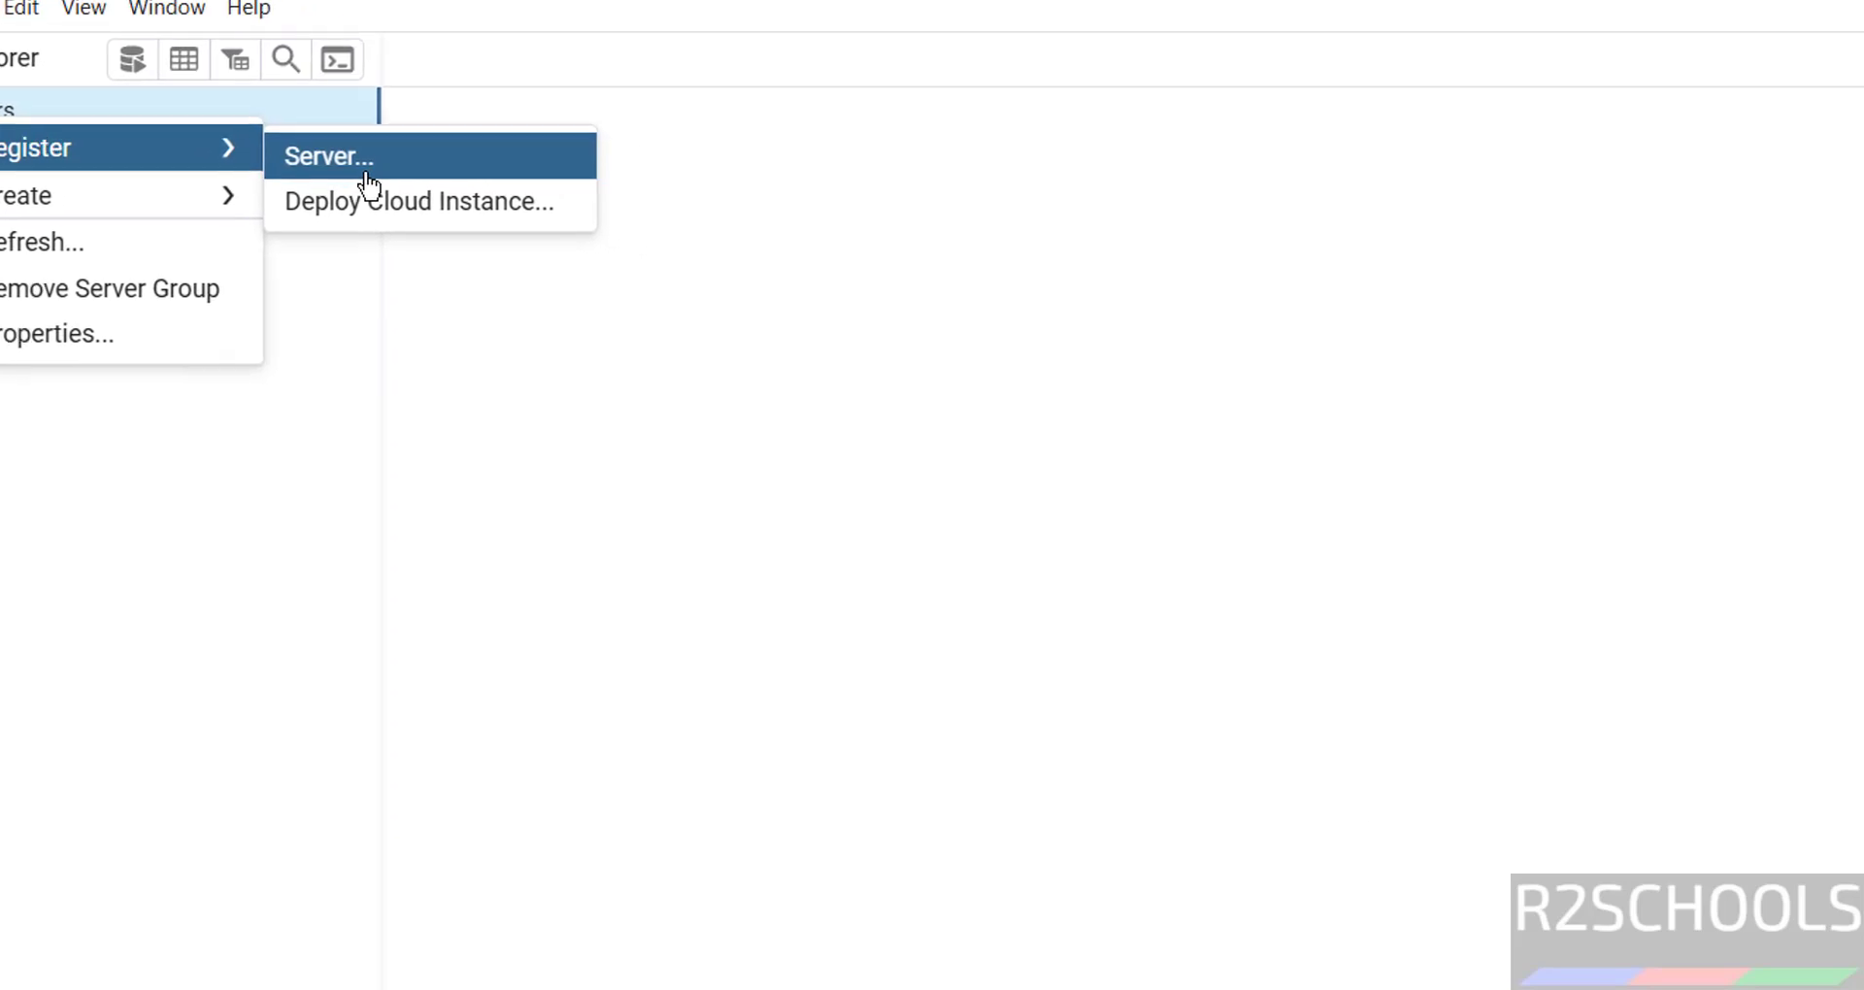
{"action": "left_click", "coordinate": [369, 184]}
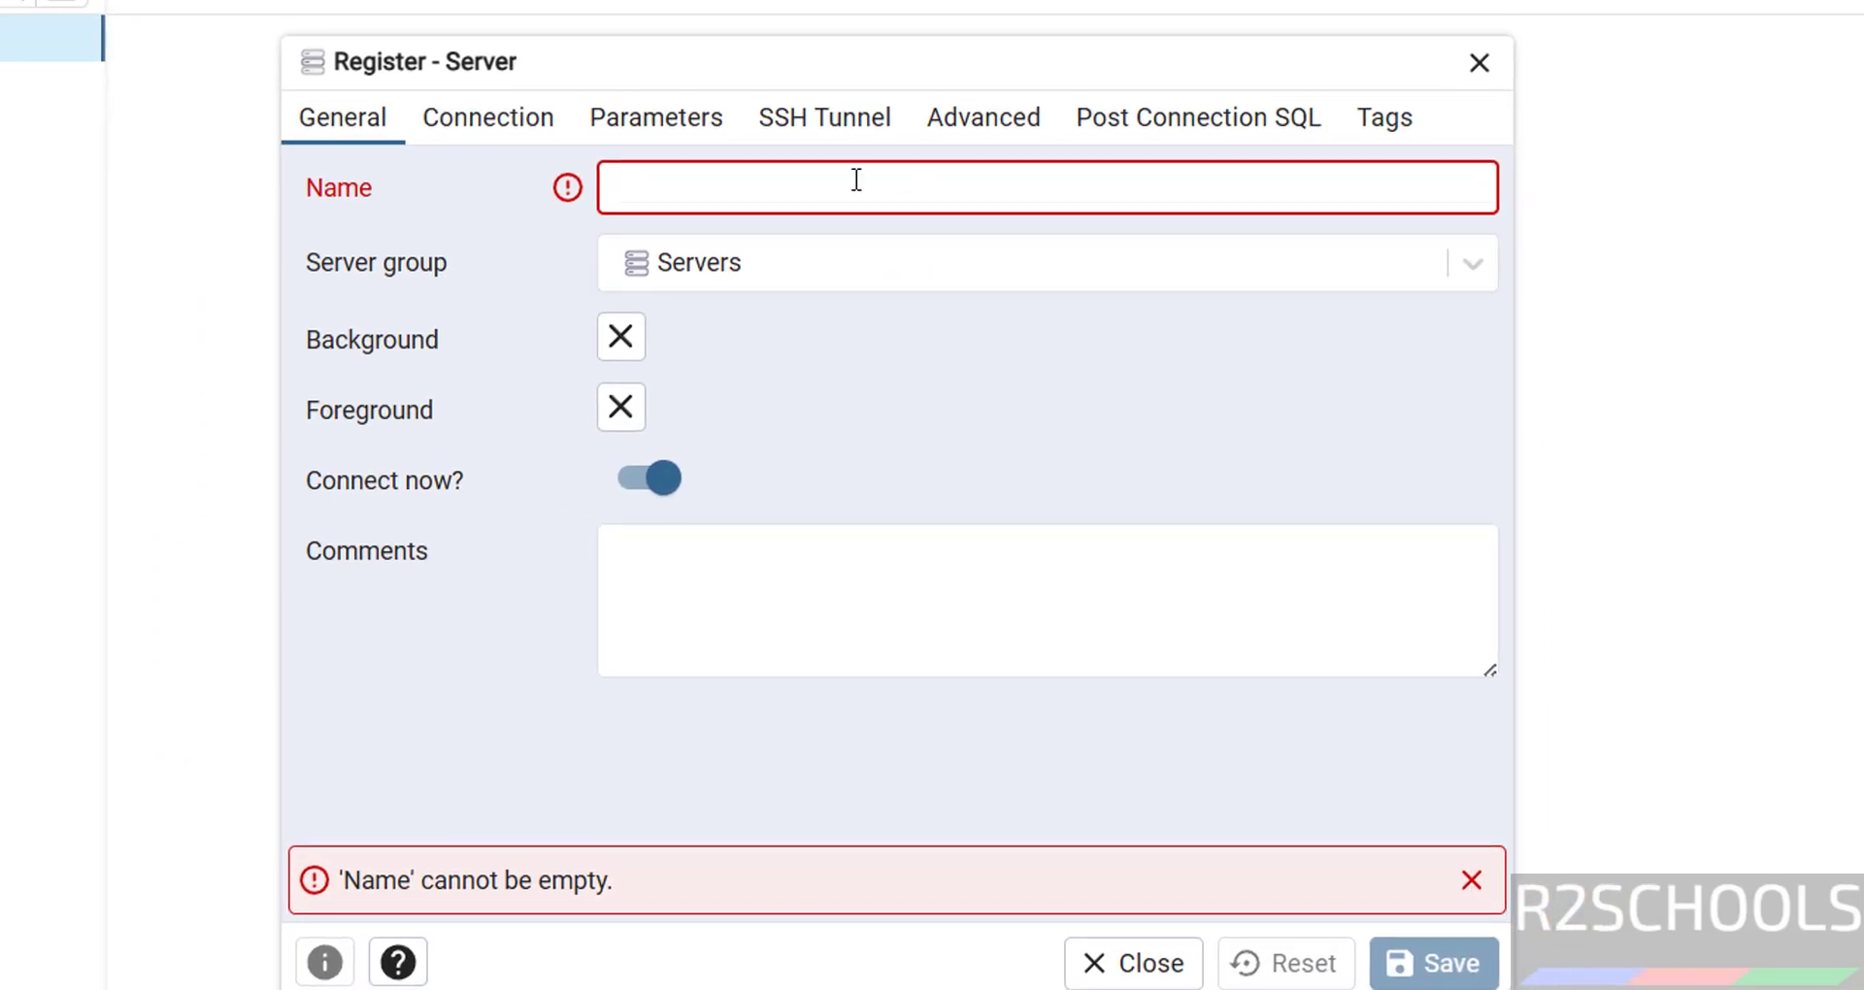
{"action": "type", "text": "awsds"}
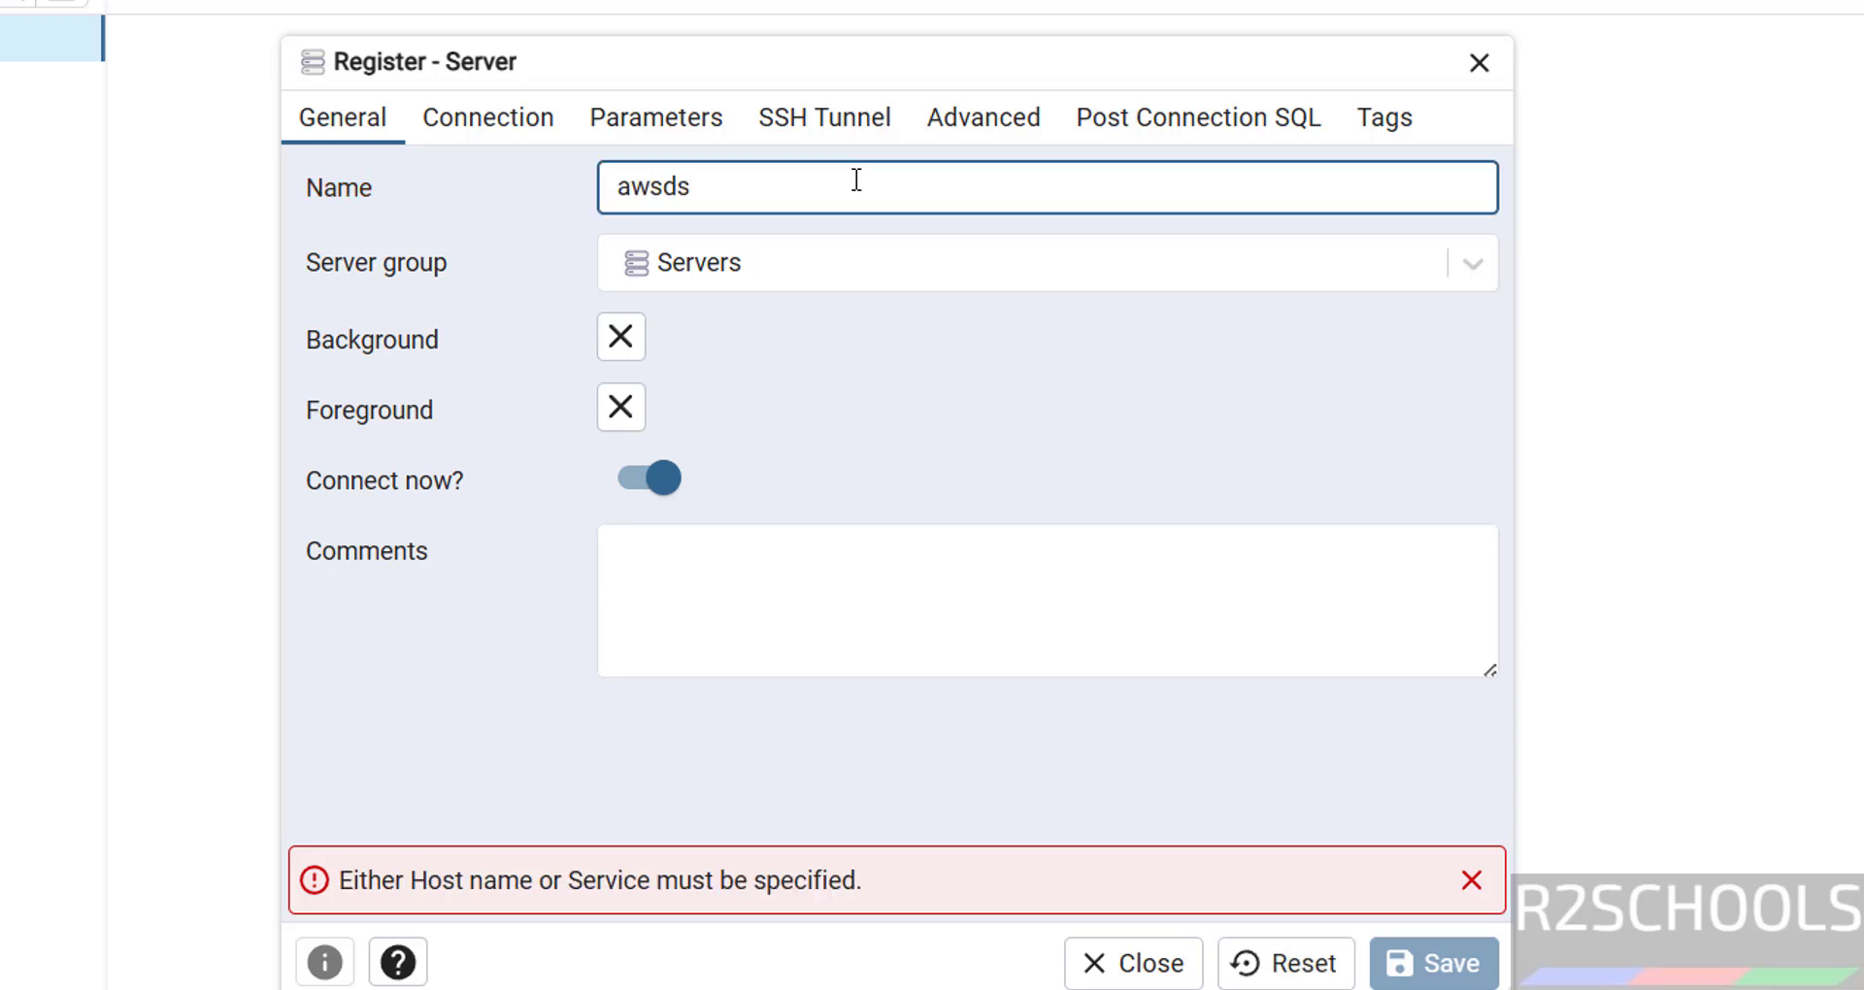
{"action": "type", "text": "pg175"}
- Set the host to the pasted RDS endpoint on port 5432, enter the password, and save
{"action": "left_click", "coordinate": [503, 117]}
{"action": "key", "text": "ctrl+v"}
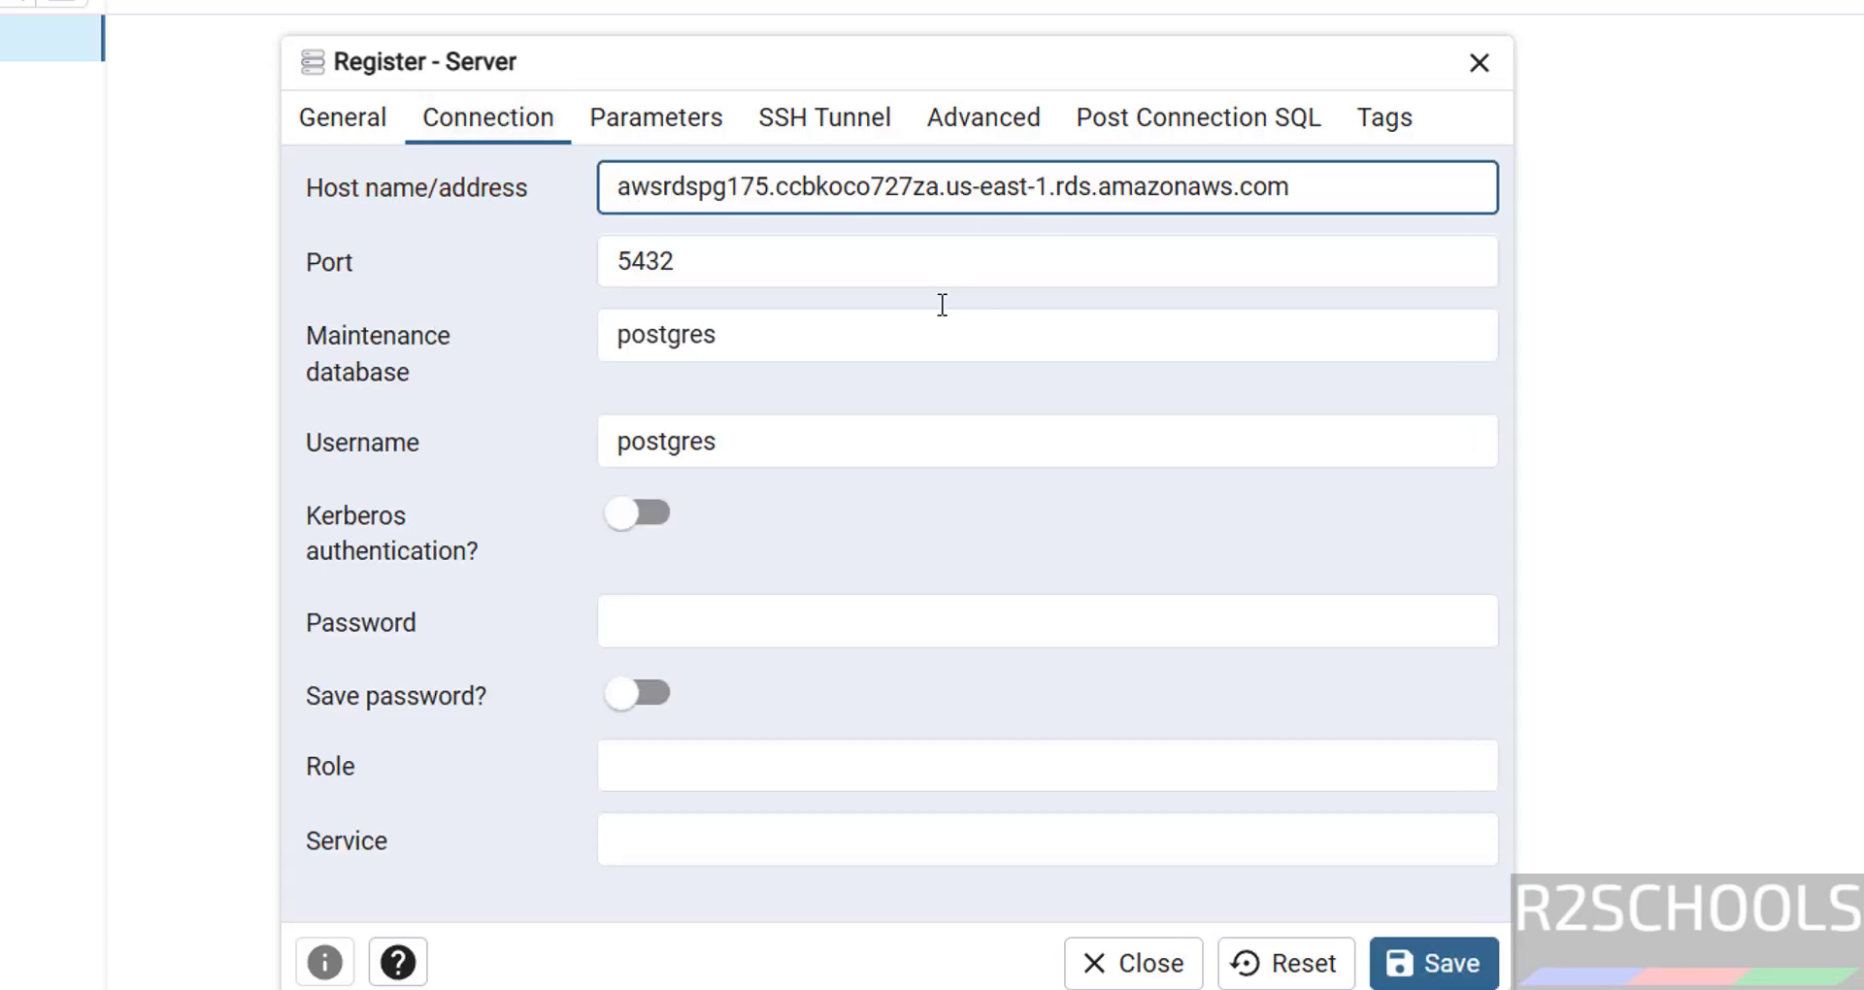
{"action": "left_click", "coordinate": [834, 266]}
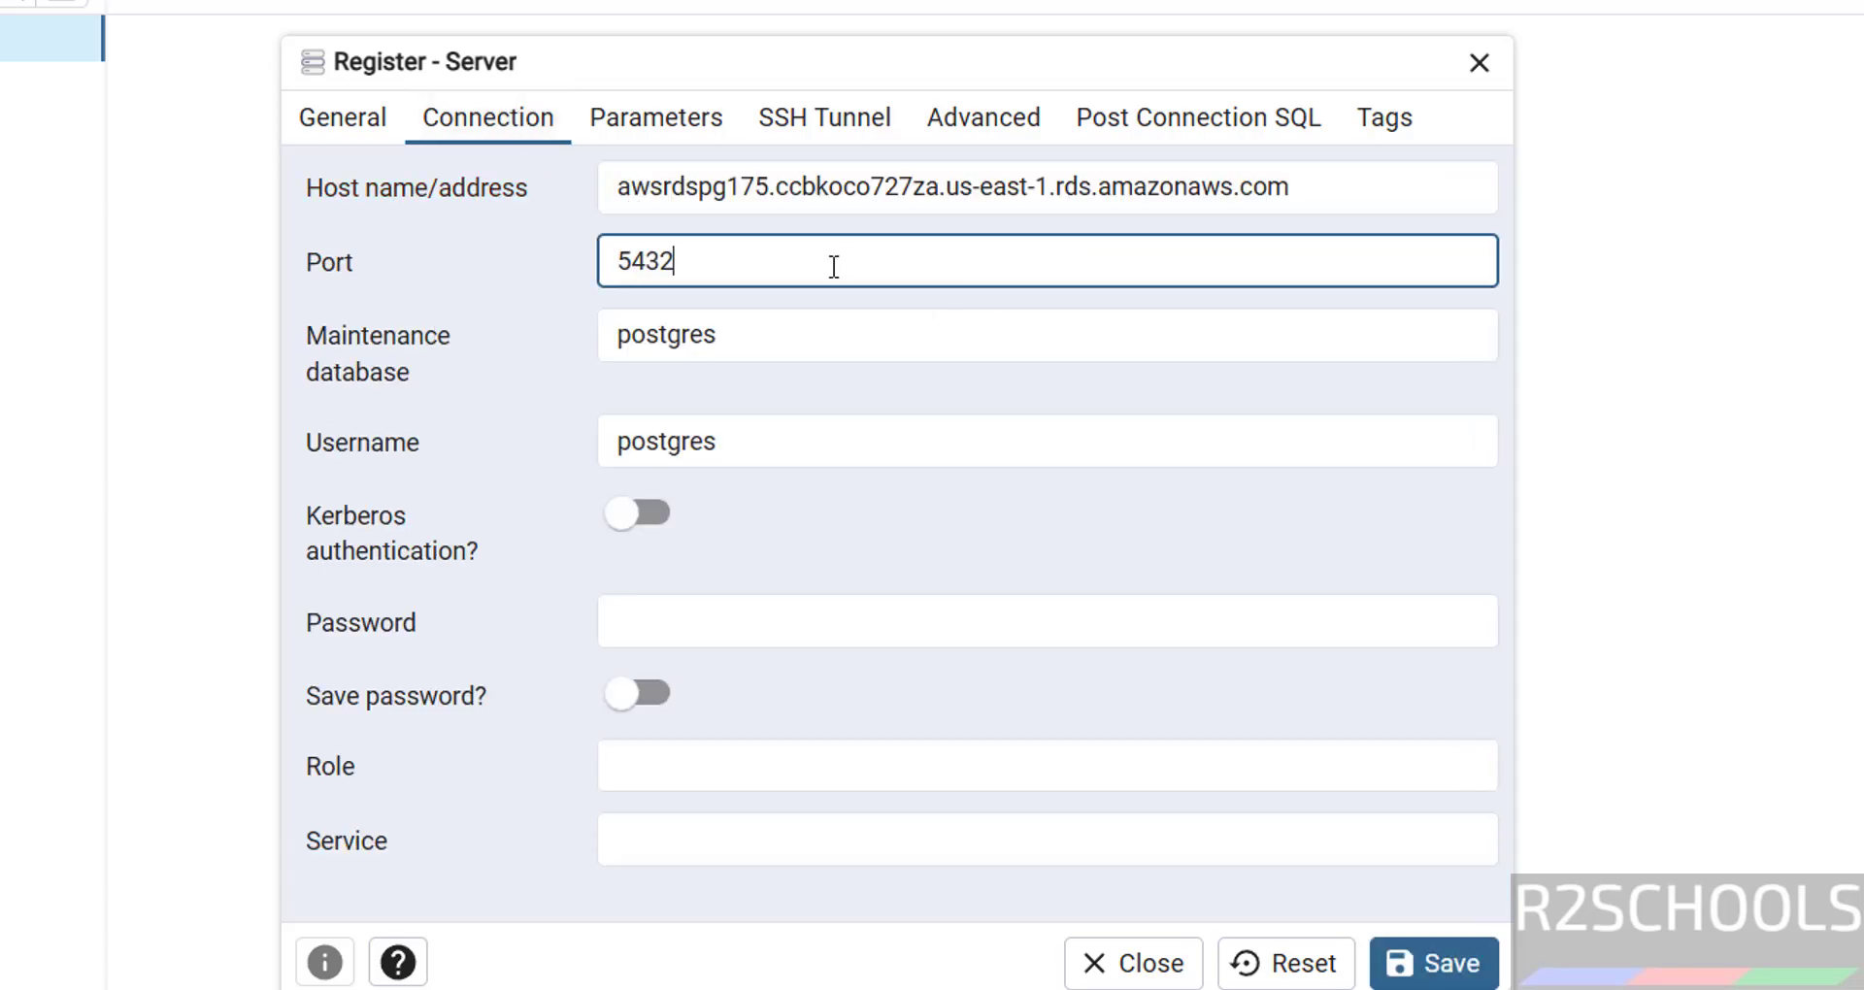
{"action": "left_click", "coordinate": [736, 333]}
{"action": "left_click", "coordinate": [710, 435]}
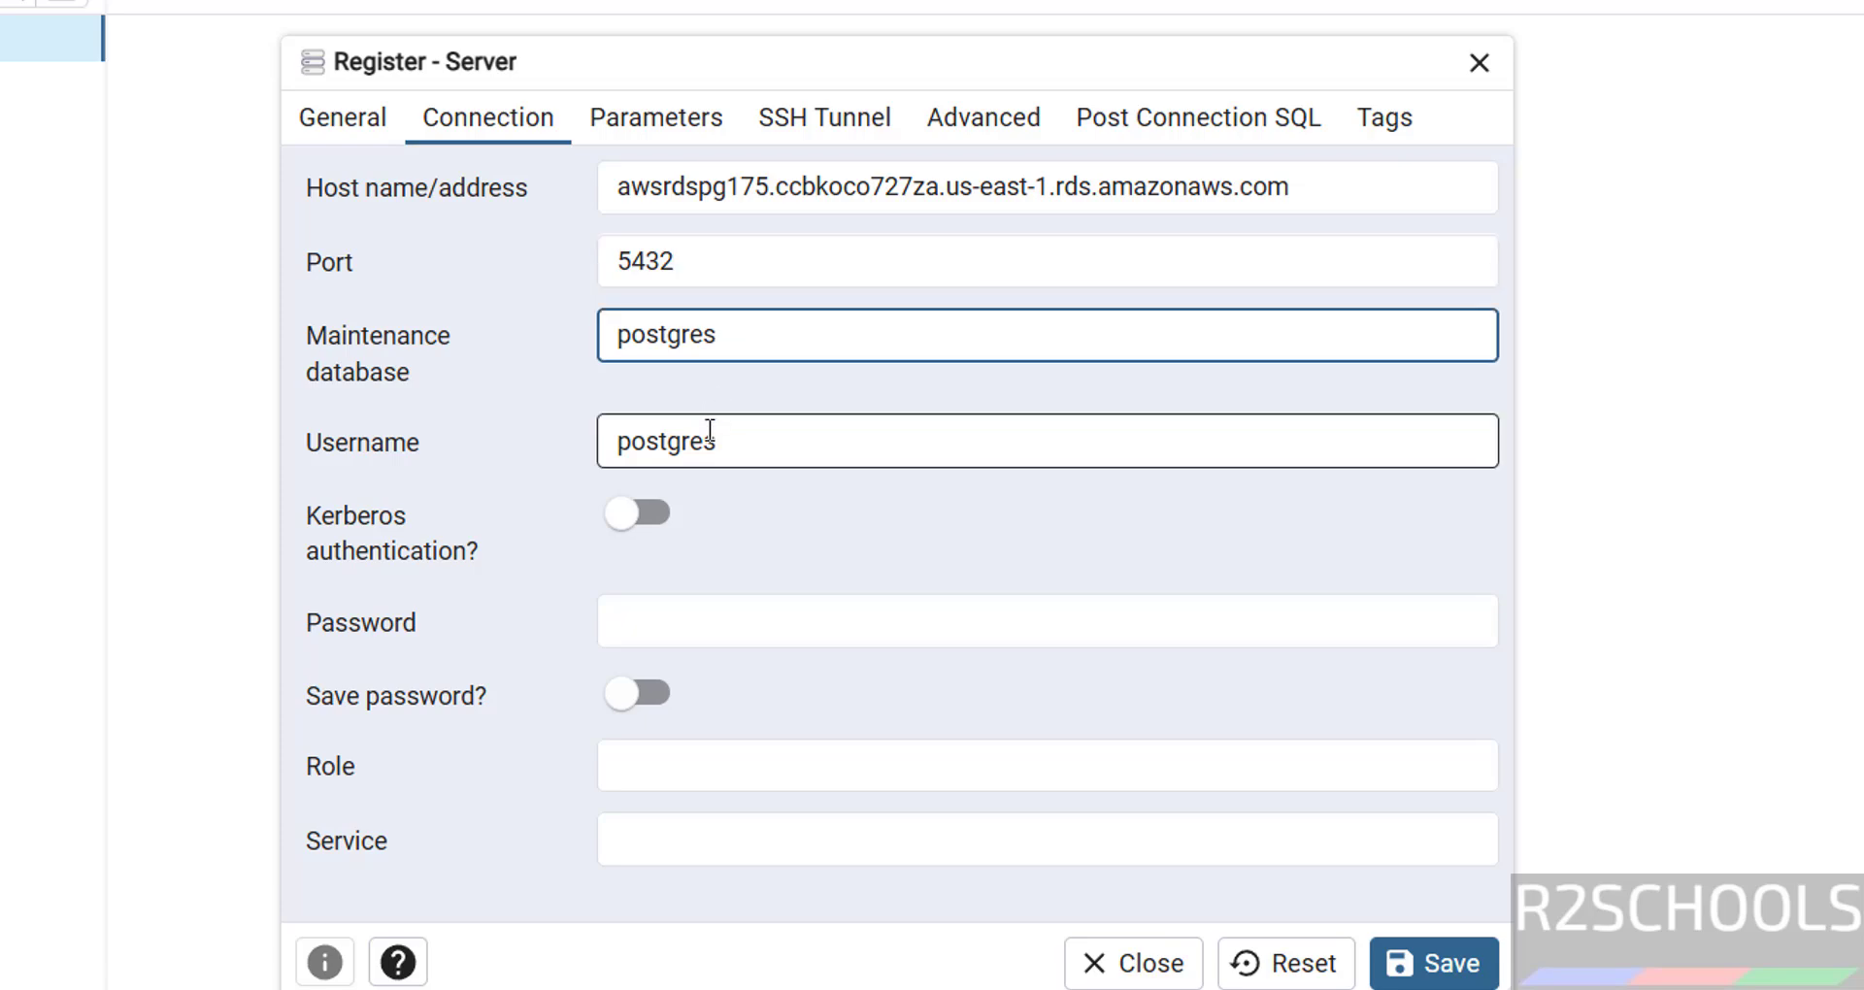
{"action": "left_click", "coordinate": [669, 631]}
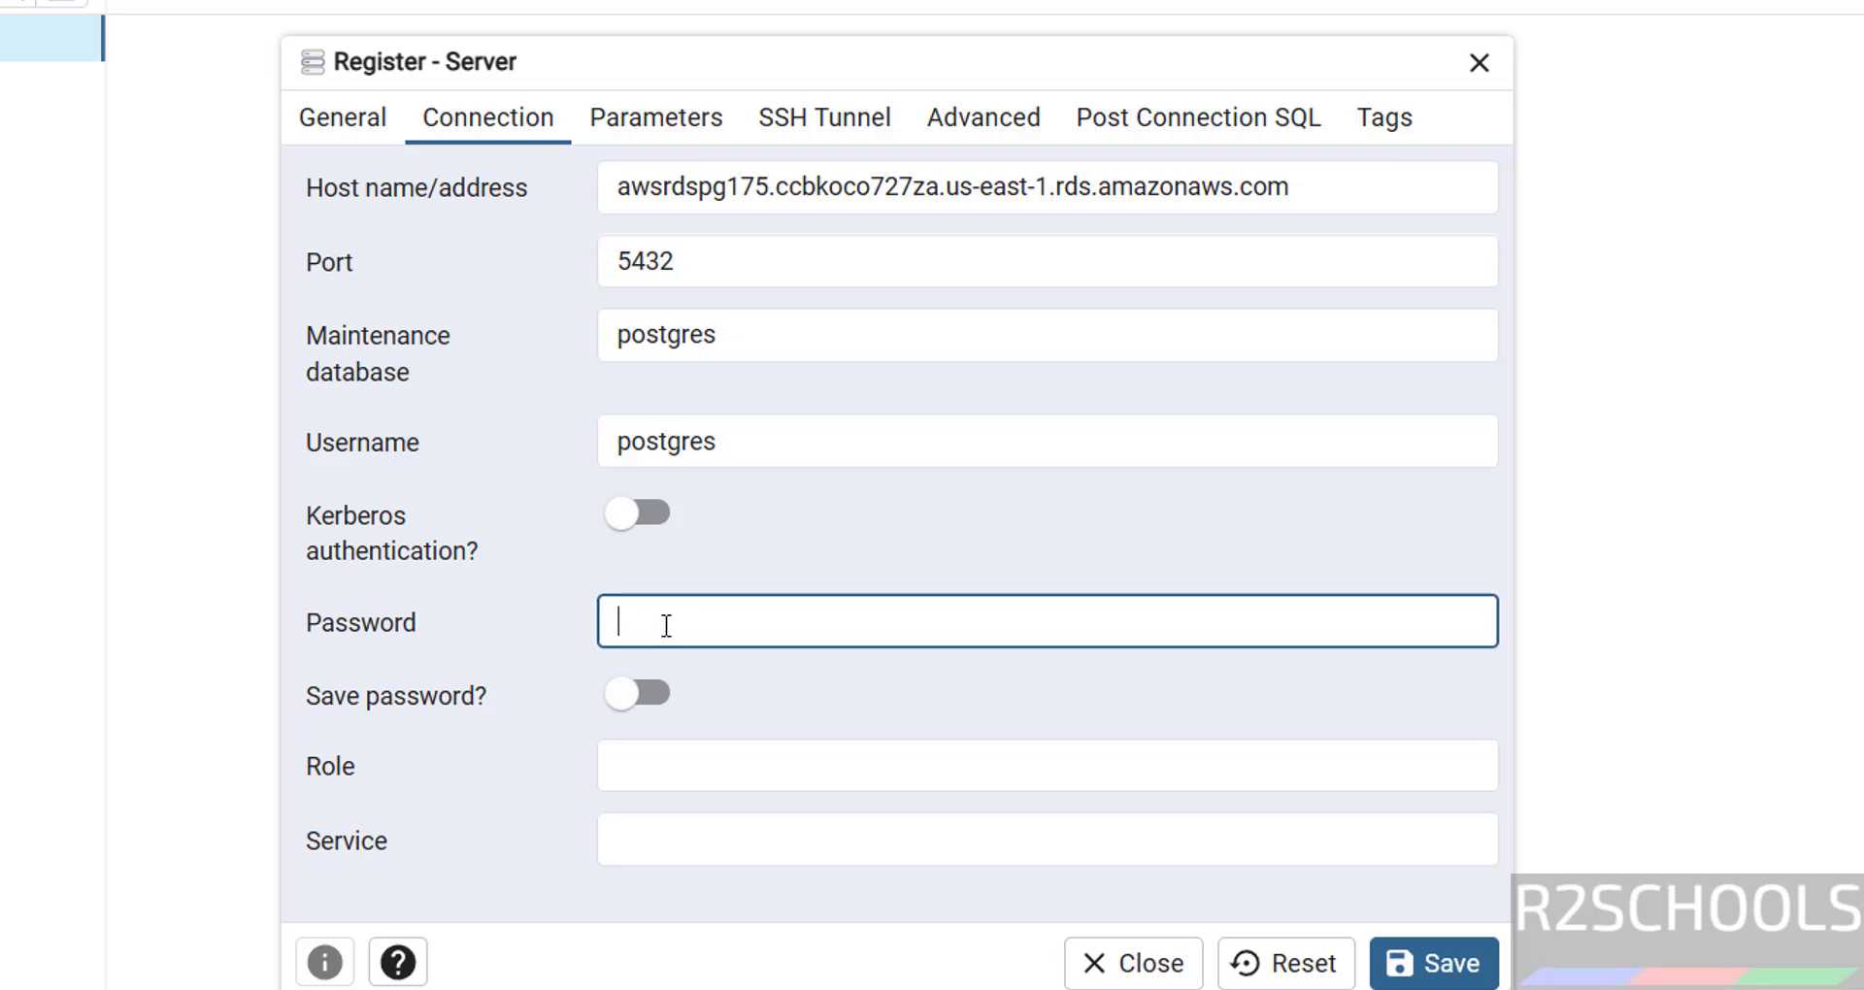
{"action": "type", "text": "•••••"}
{"action": "left_click", "coordinate": [1439, 964]}
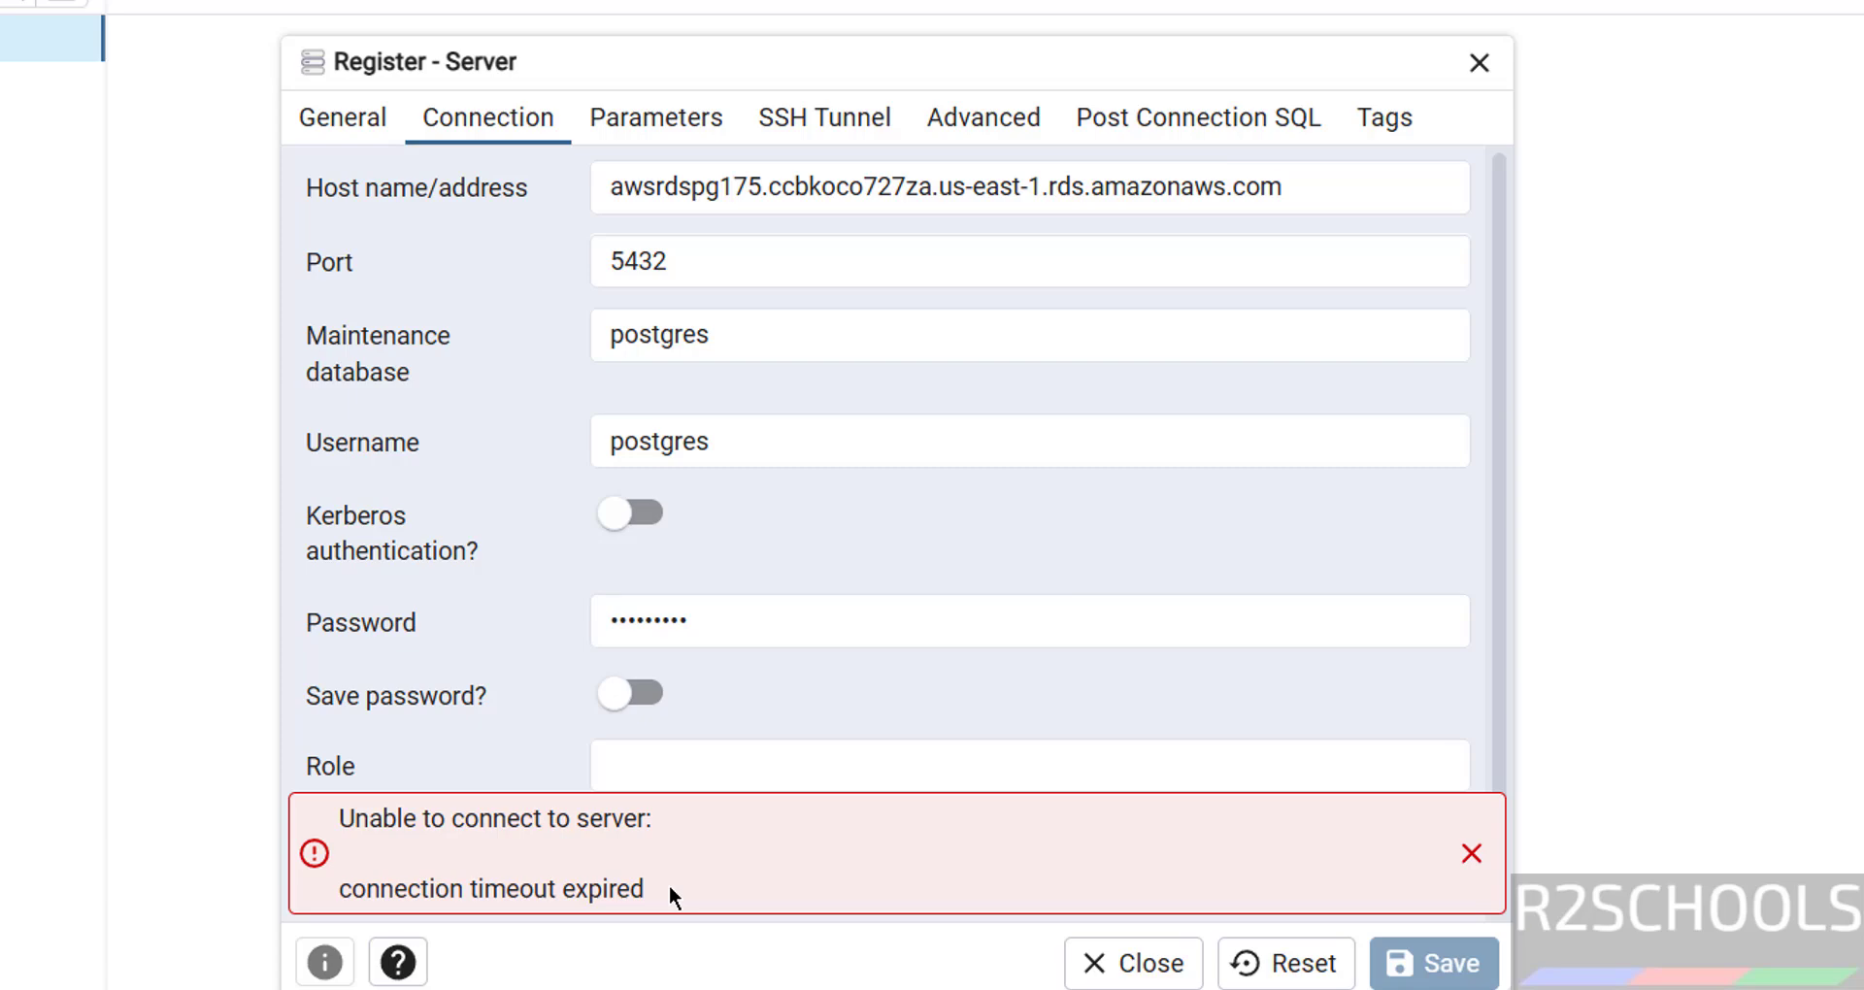
- Open the default security group in a new tab and edit its inbound rules
{"action": "key", "text": "alt+Tab"}
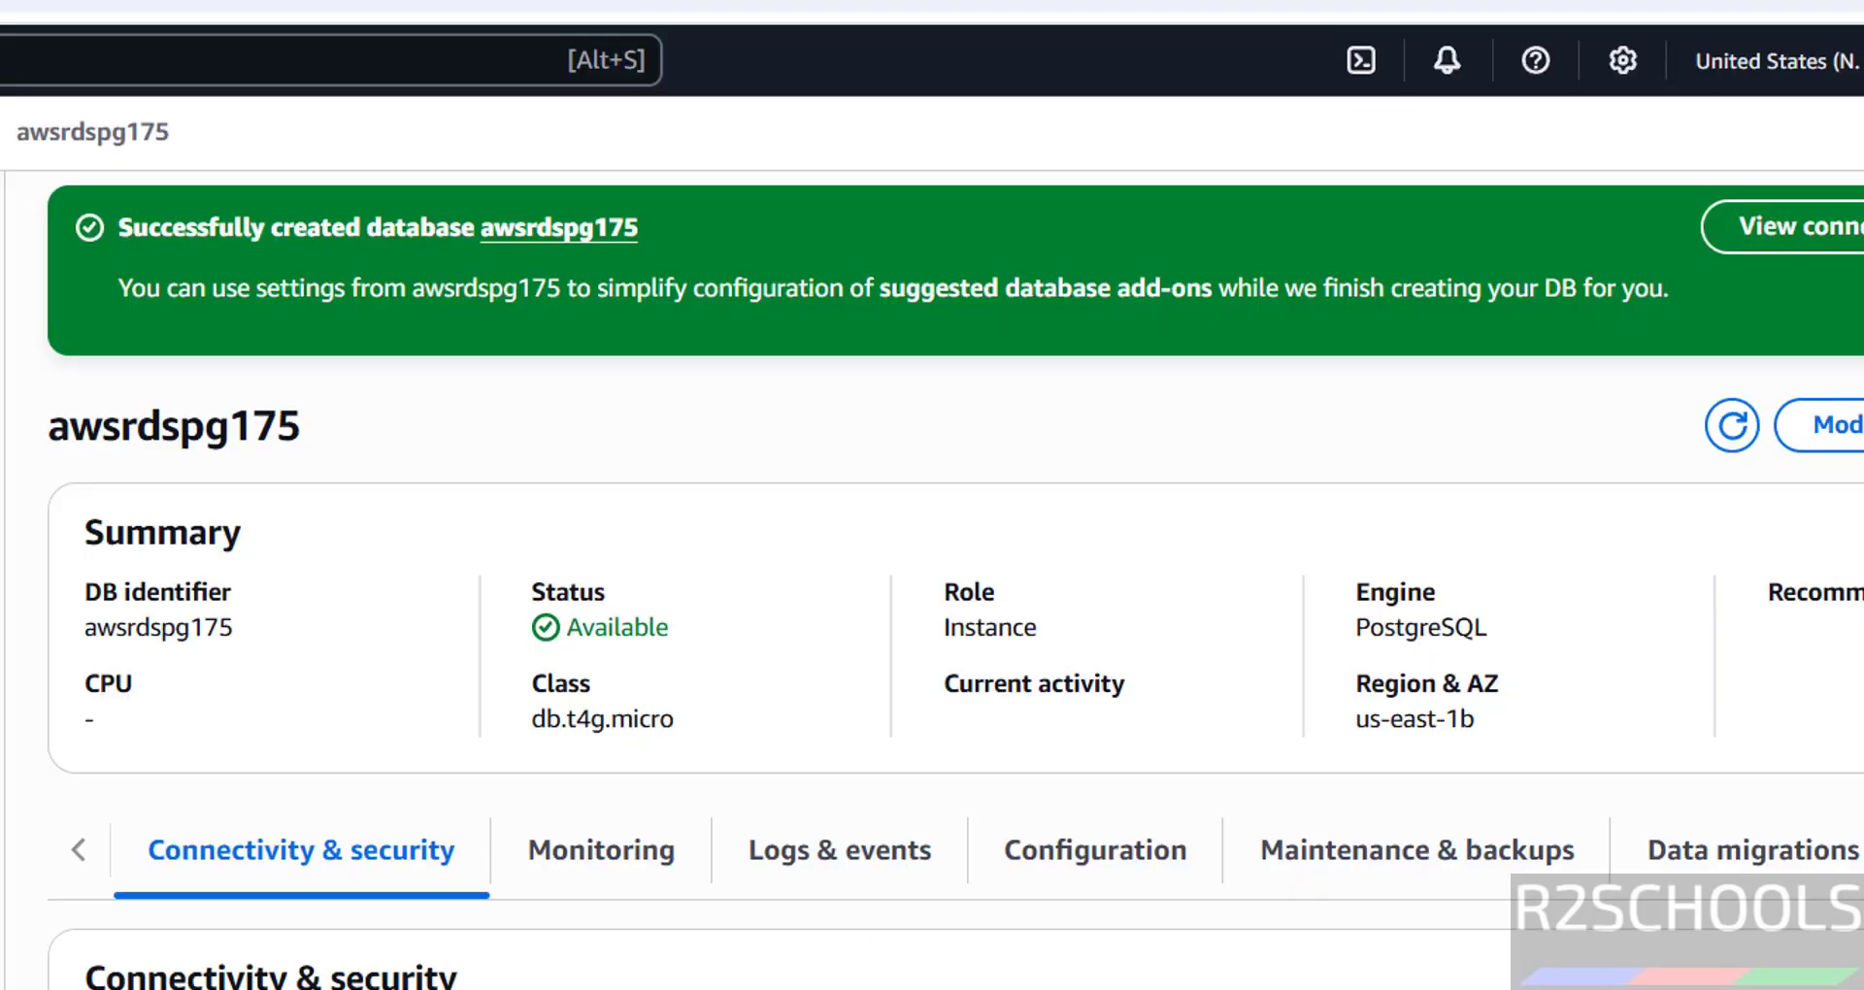
{"action": "scroll", "coordinate": [931, 583], "scroll_direction": "down", "scroll_amount": 5}
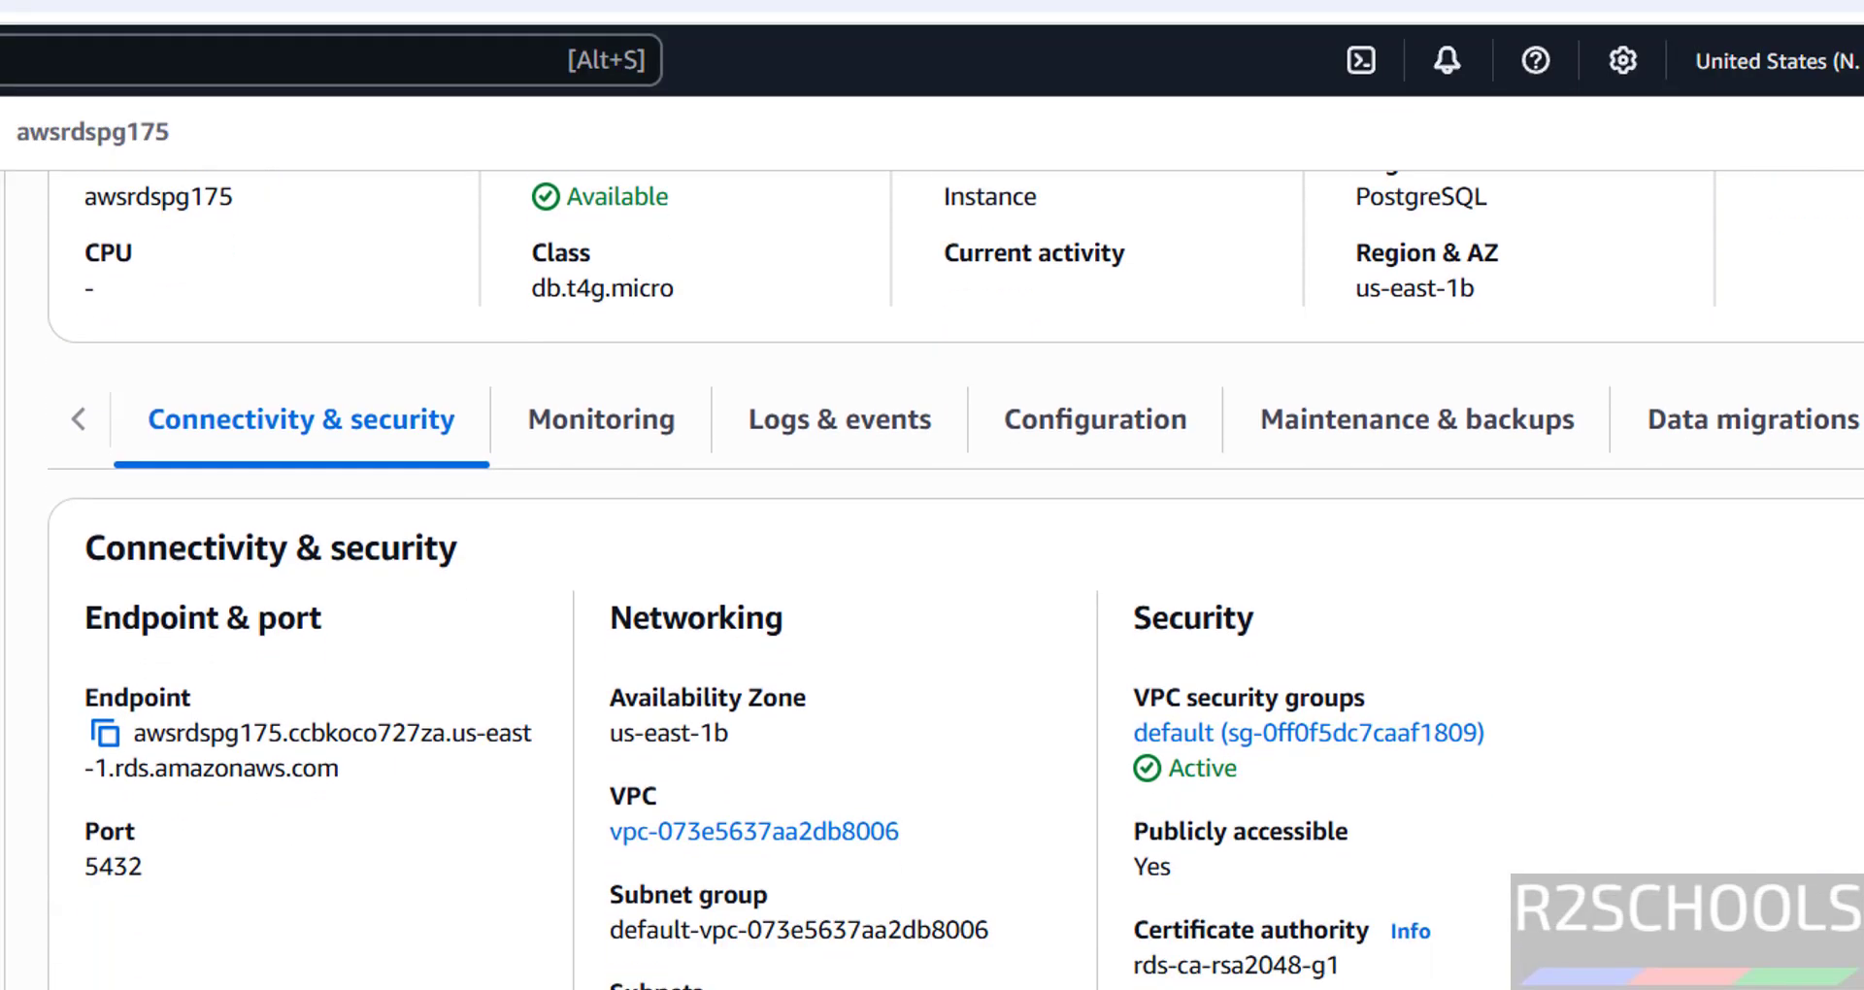
{"action": "right_click", "coordinate": [1281, 749]}
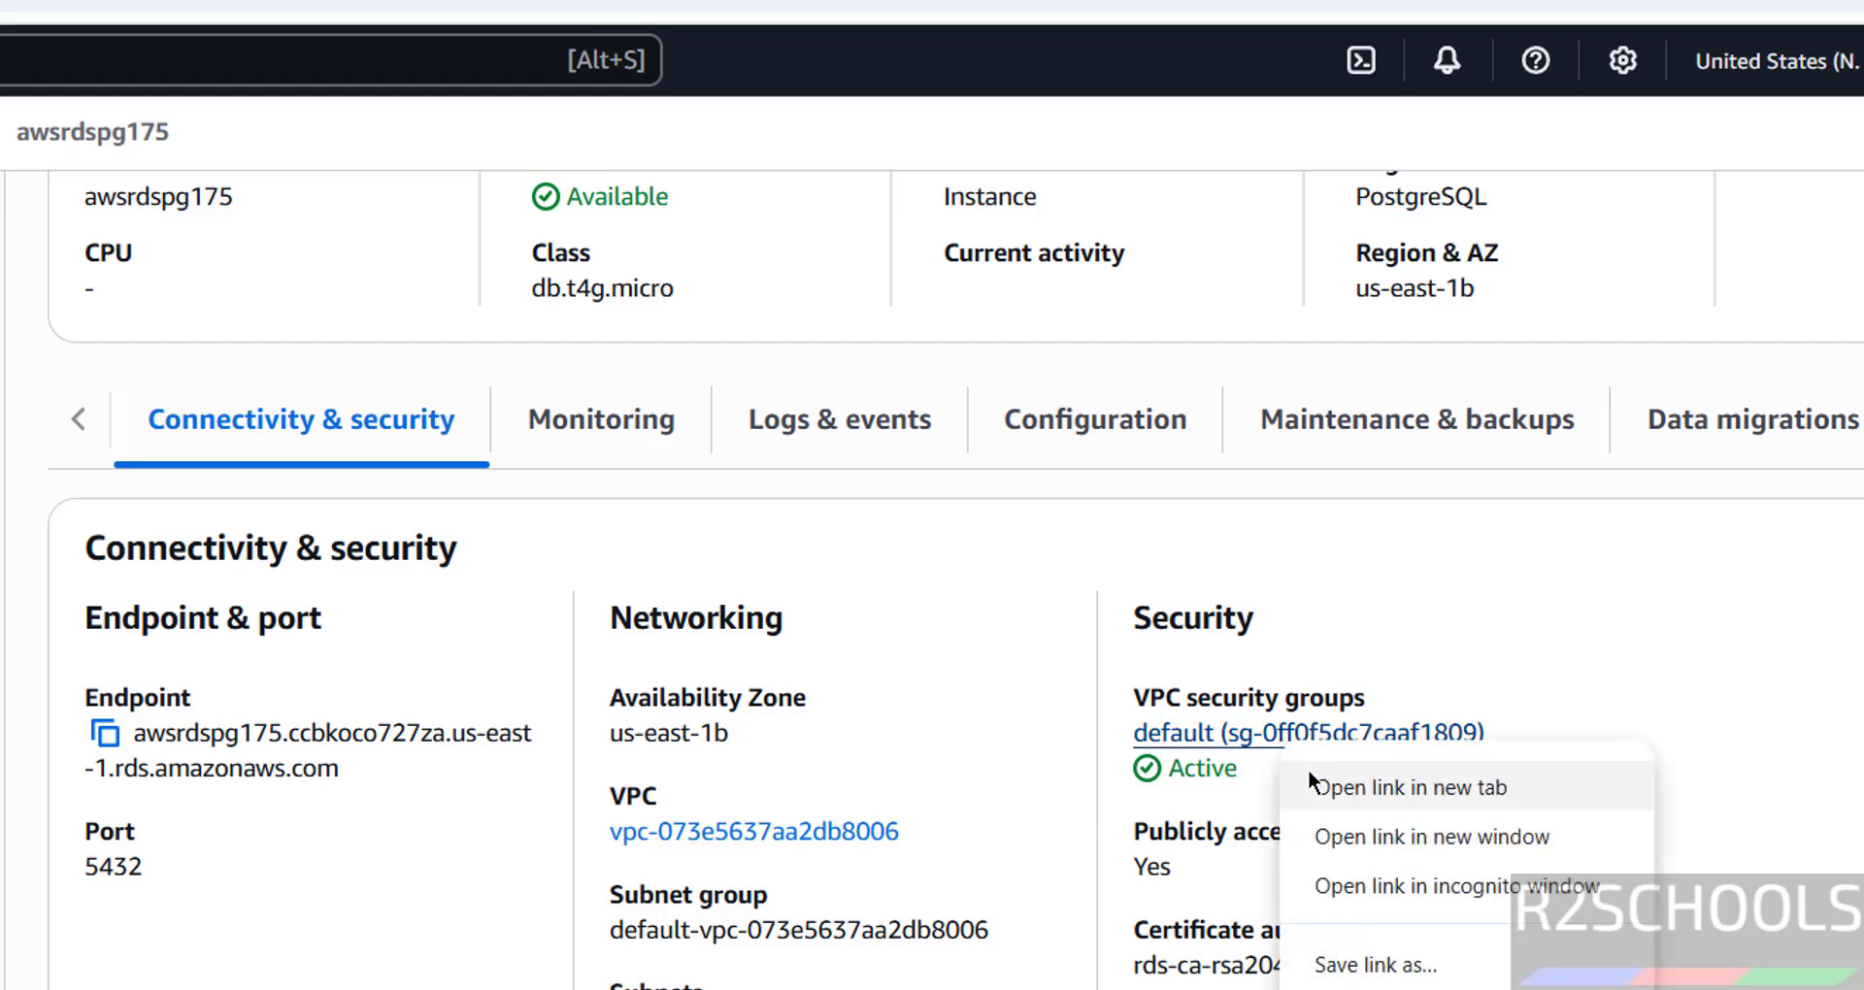
{"action": "left_click", "coordinate": [1408, 787]}
{"action": "key", "text": "ctrl+Tab"}
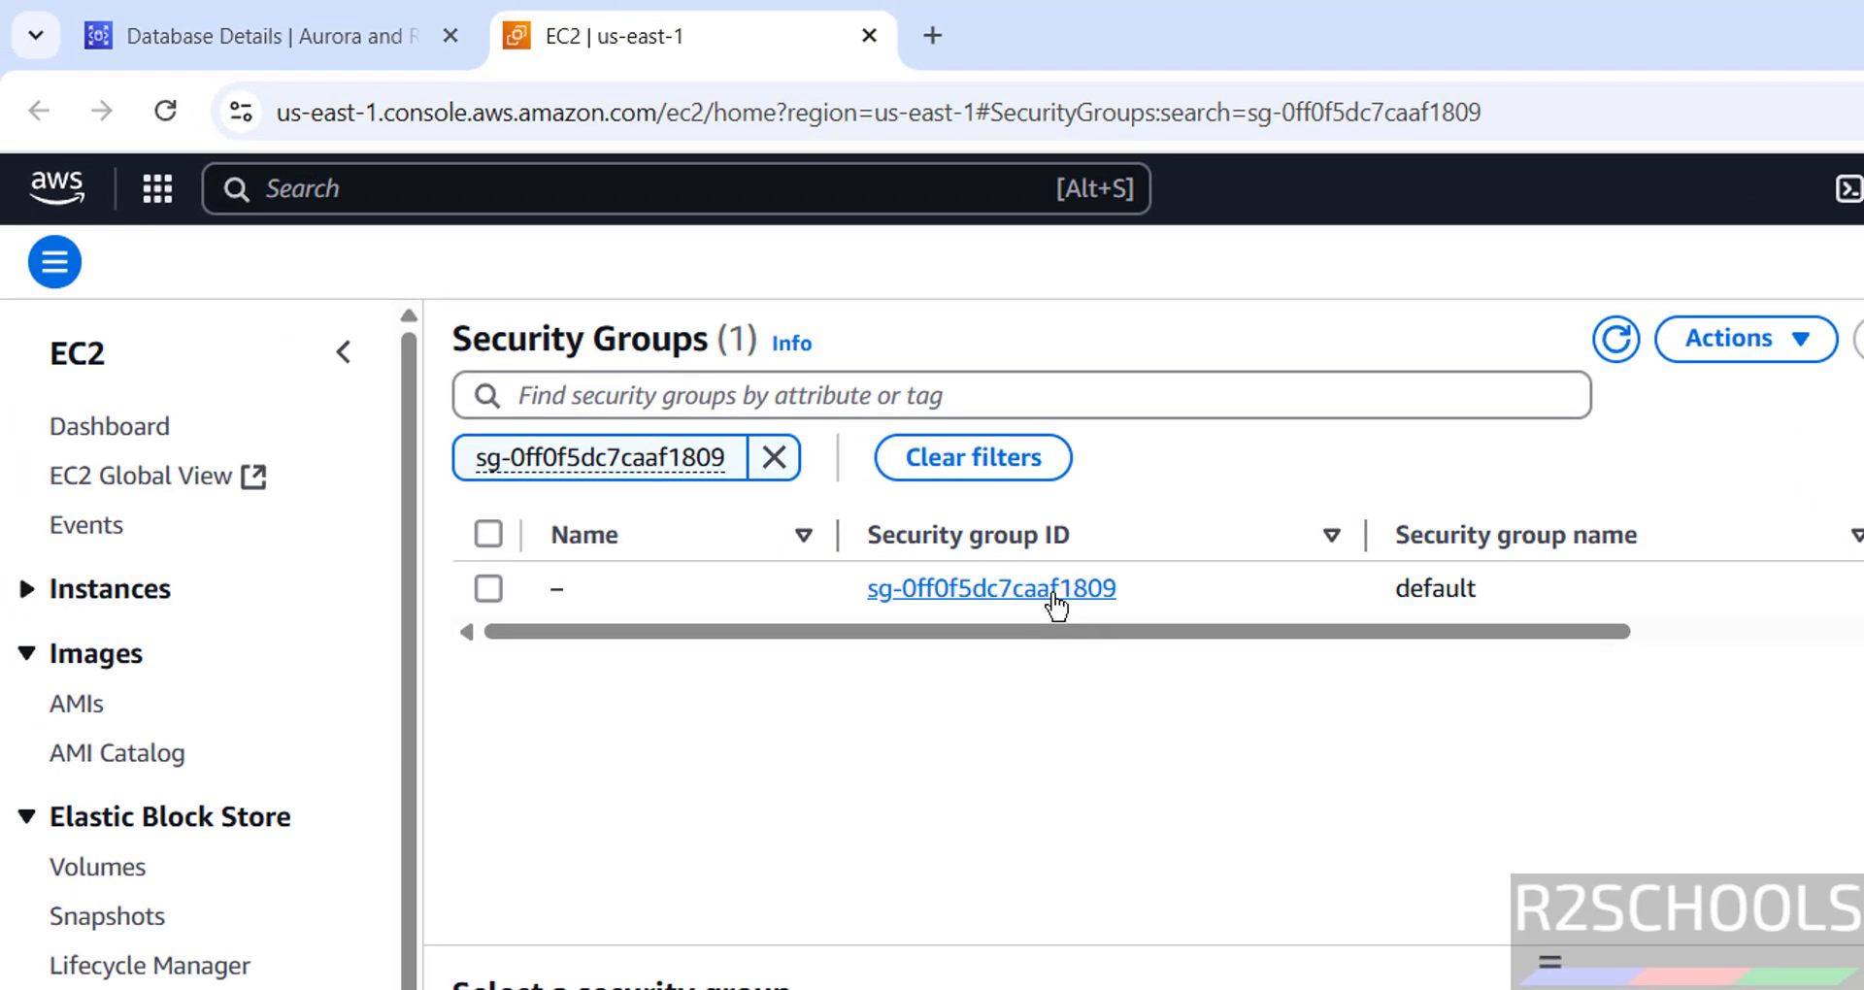
{"action": "left_click", "coordinate": [1053, 594]}
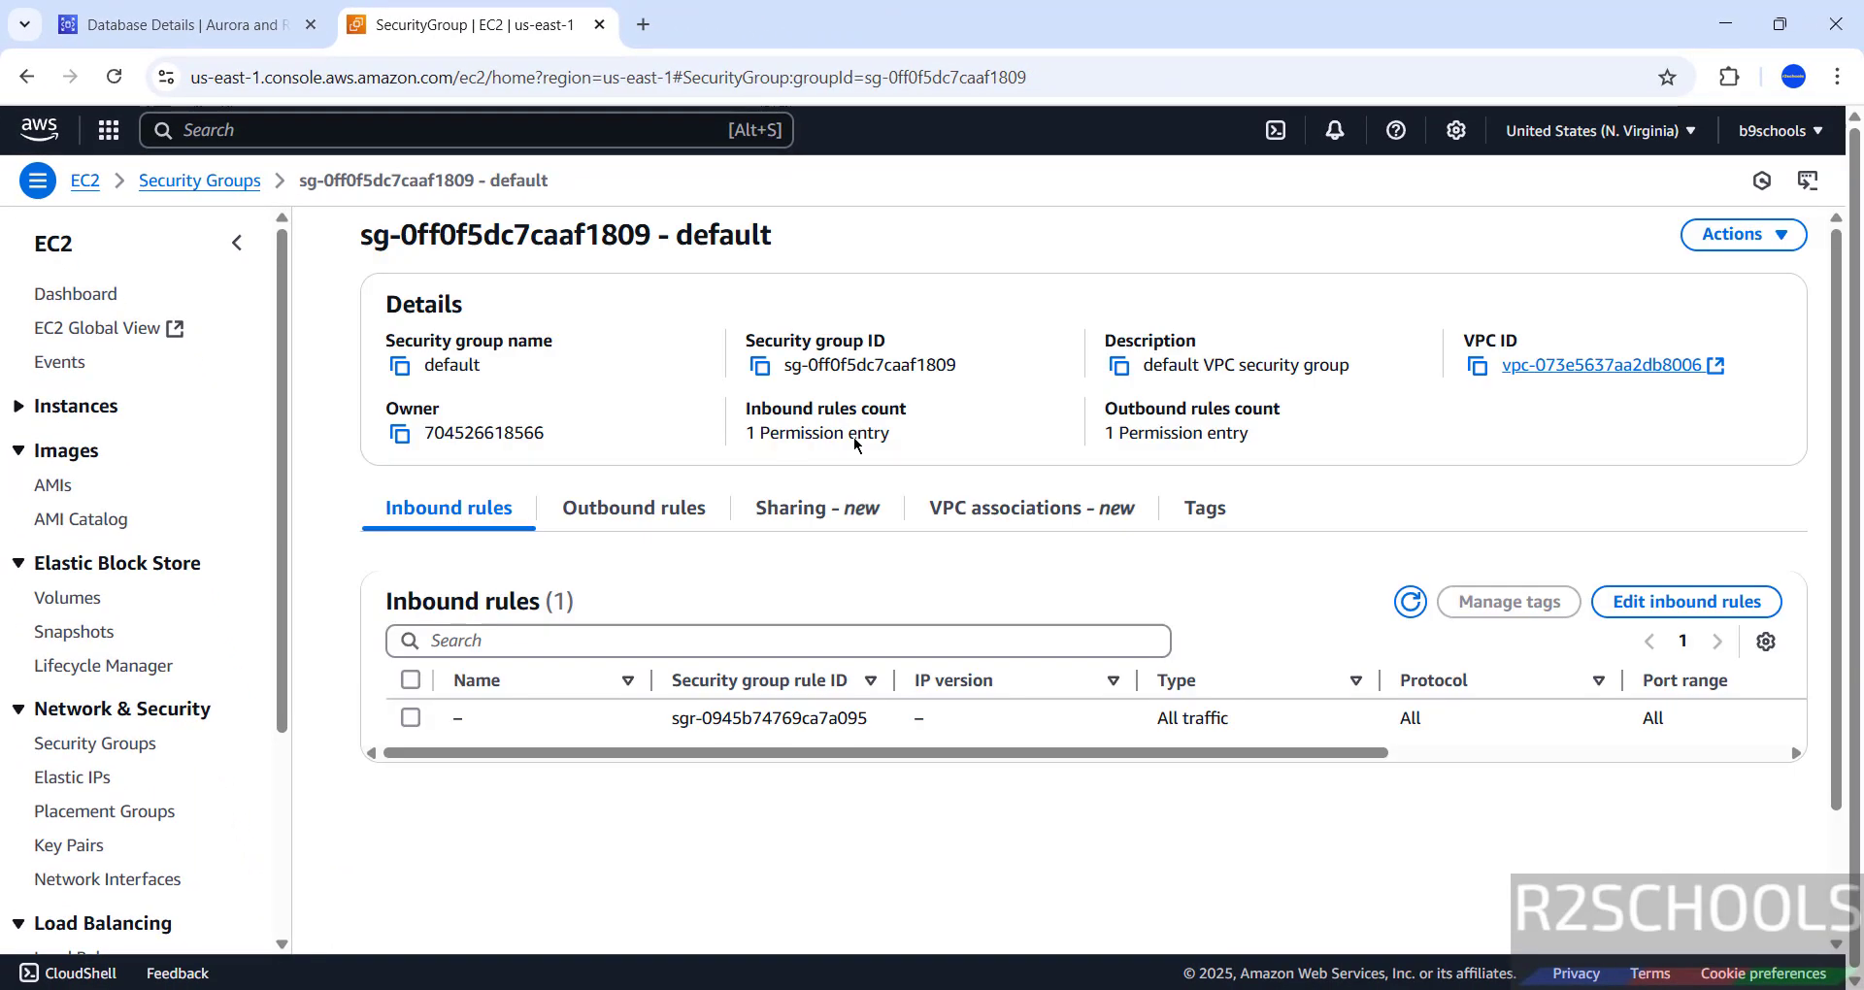
{"action": "left_click", "coordinate": [1677, 602]}
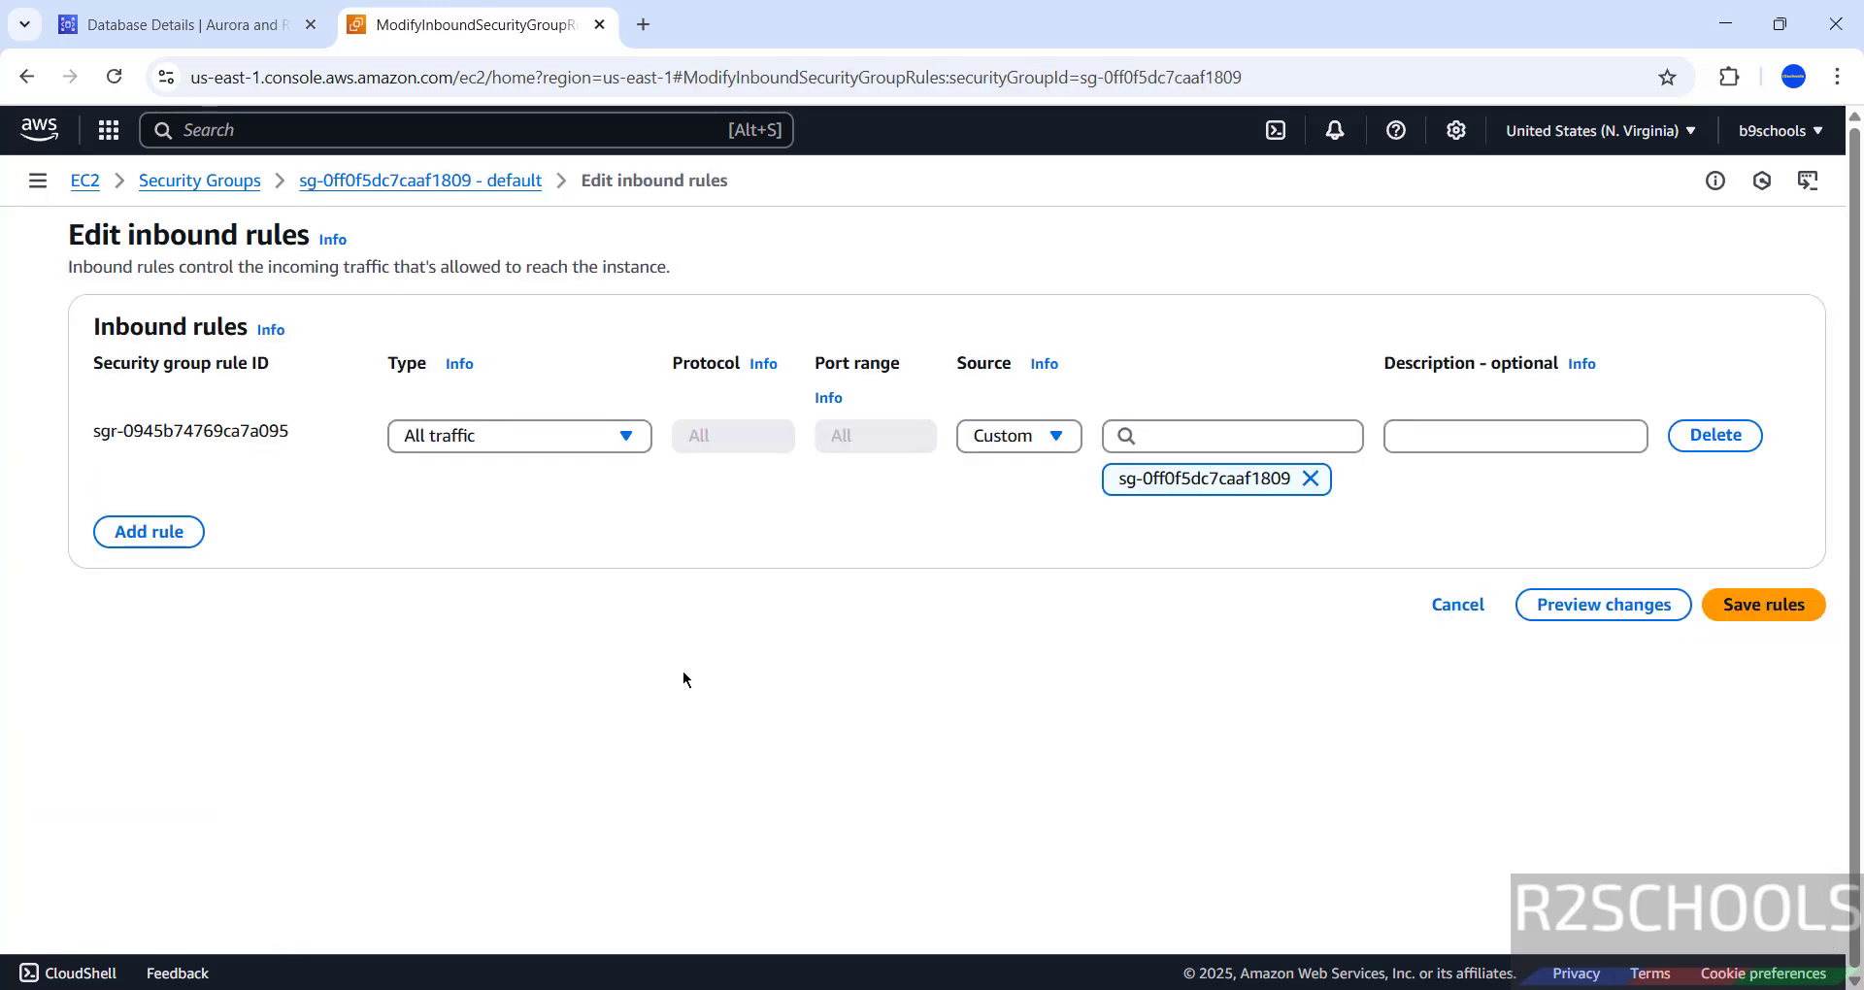
- Add a new inbound rule of type PostgreSQL
{"action": "left_click", "coordinate": [146, 532]}
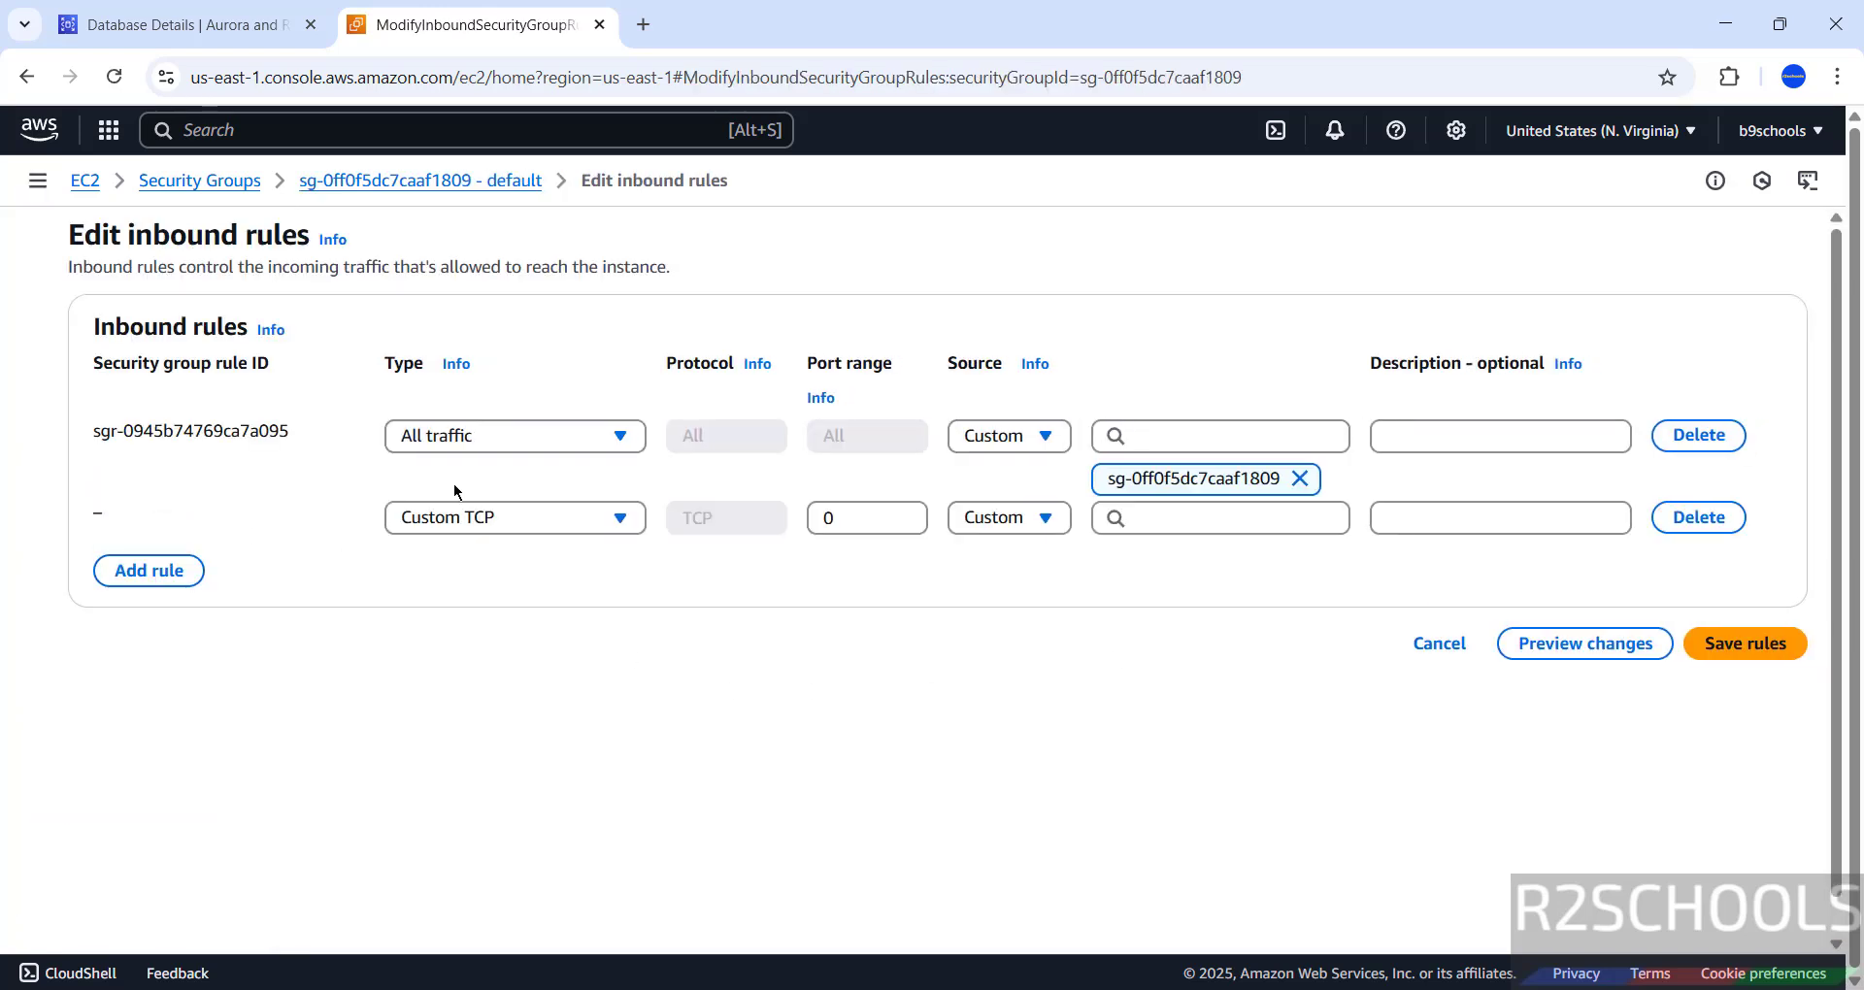
{"action": "left_click", "coordinate": [523, 514]}
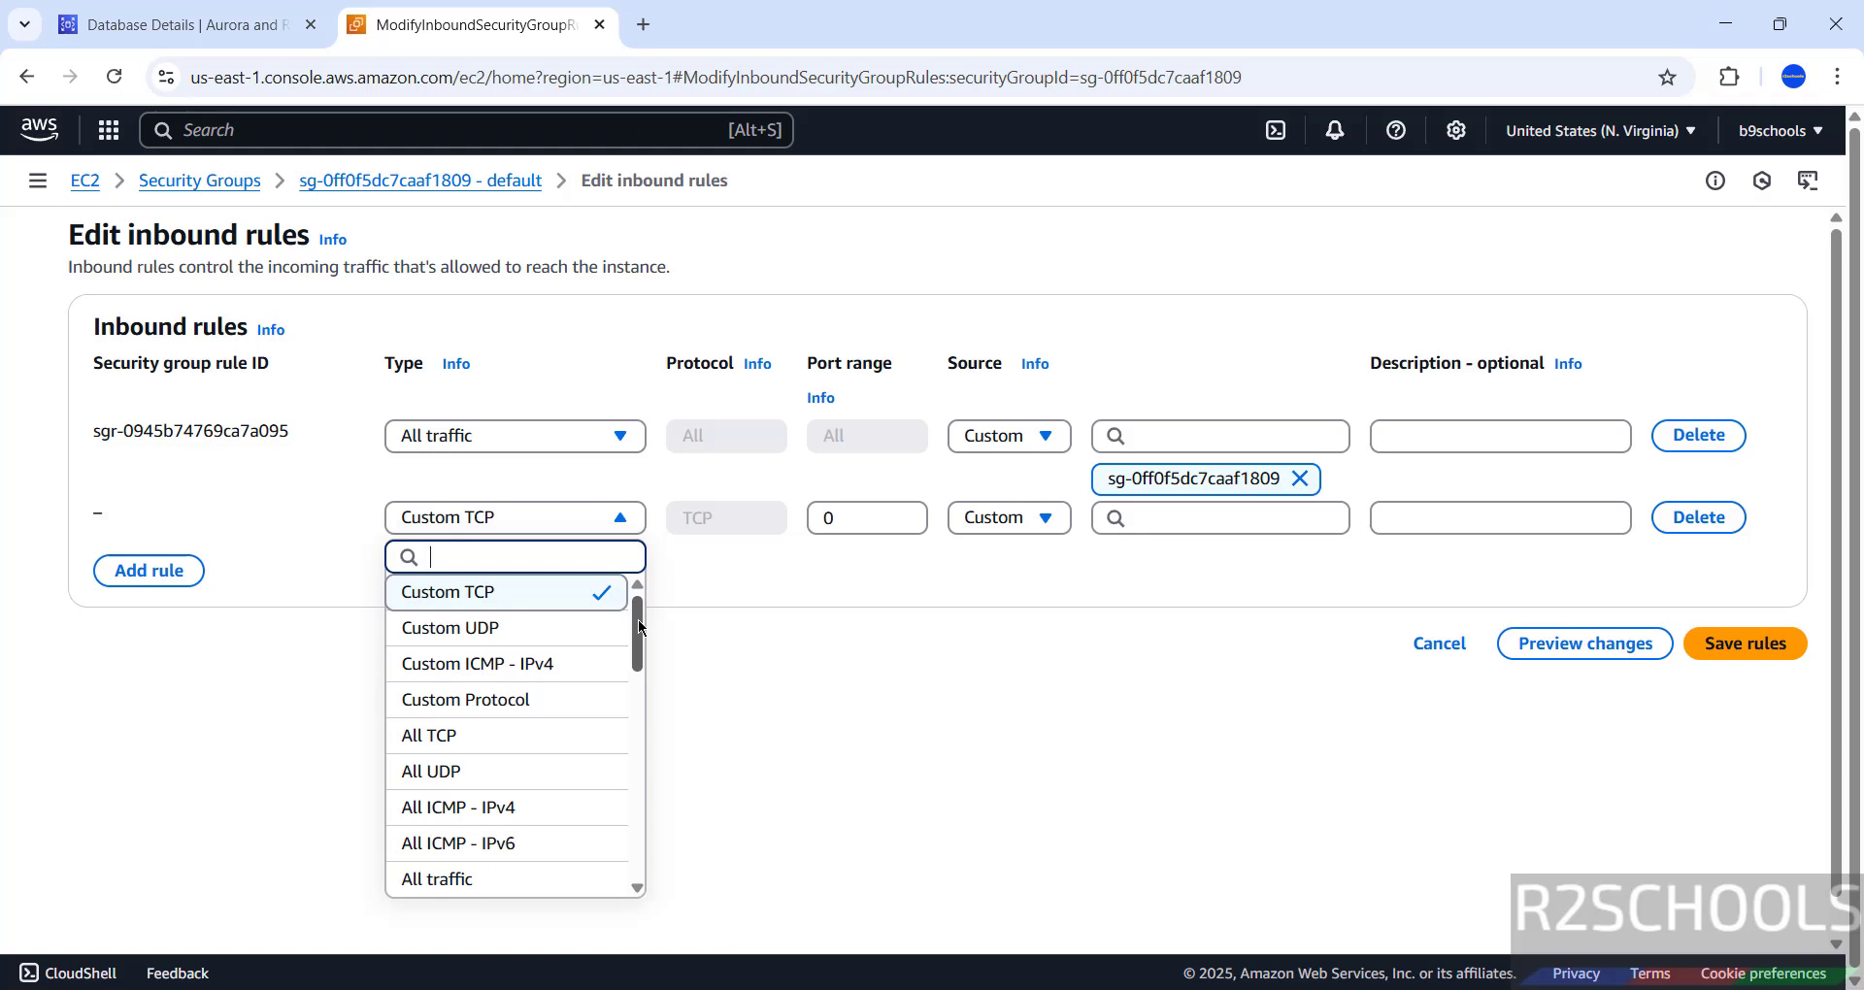
{"action": "scroll", "coordinate": [633, 692], "scroll_direction": "down", "scroll_amount": 3}
{"action": "scroll", "coordinate": [632, 691], "scroll_direction": "down", "scroll_amount": 5}
{"action": "left_click", "coordinate": [520, 781]}
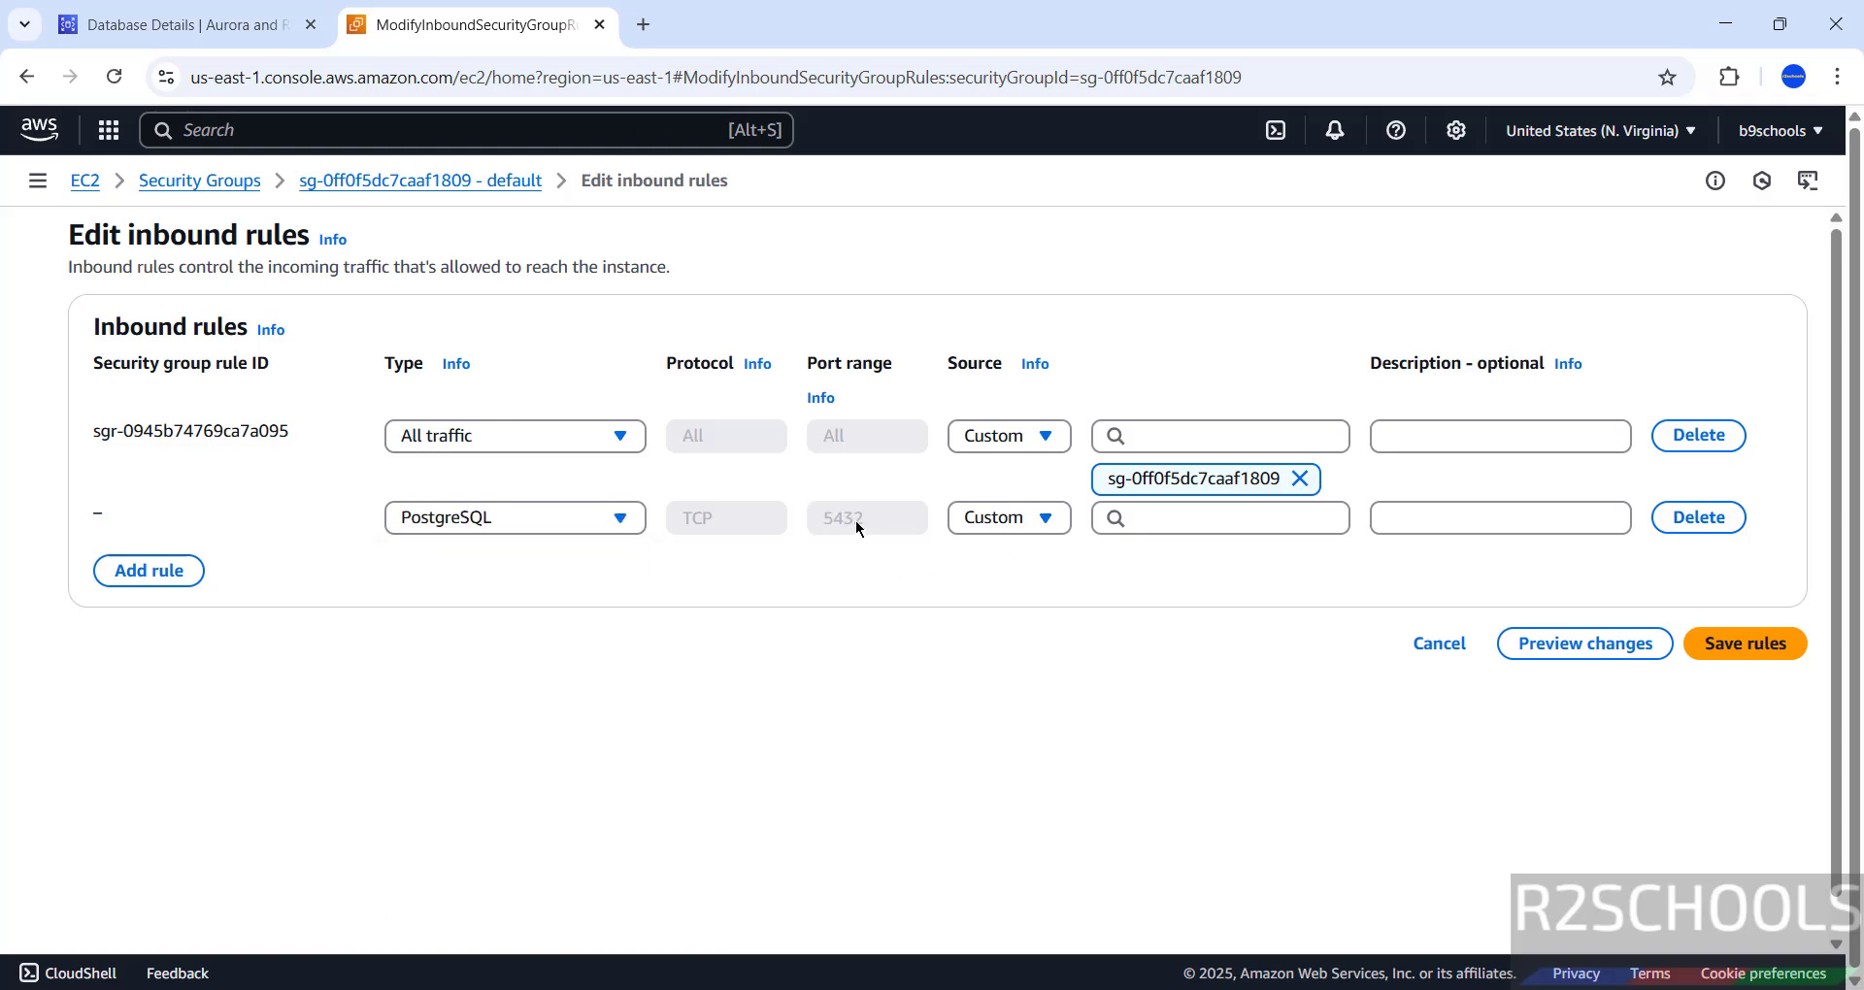
- Set the PostgreSQL rule's source to My IP and save the inbound rules
{"action": "left_click", "coordinate": [214, 29]}
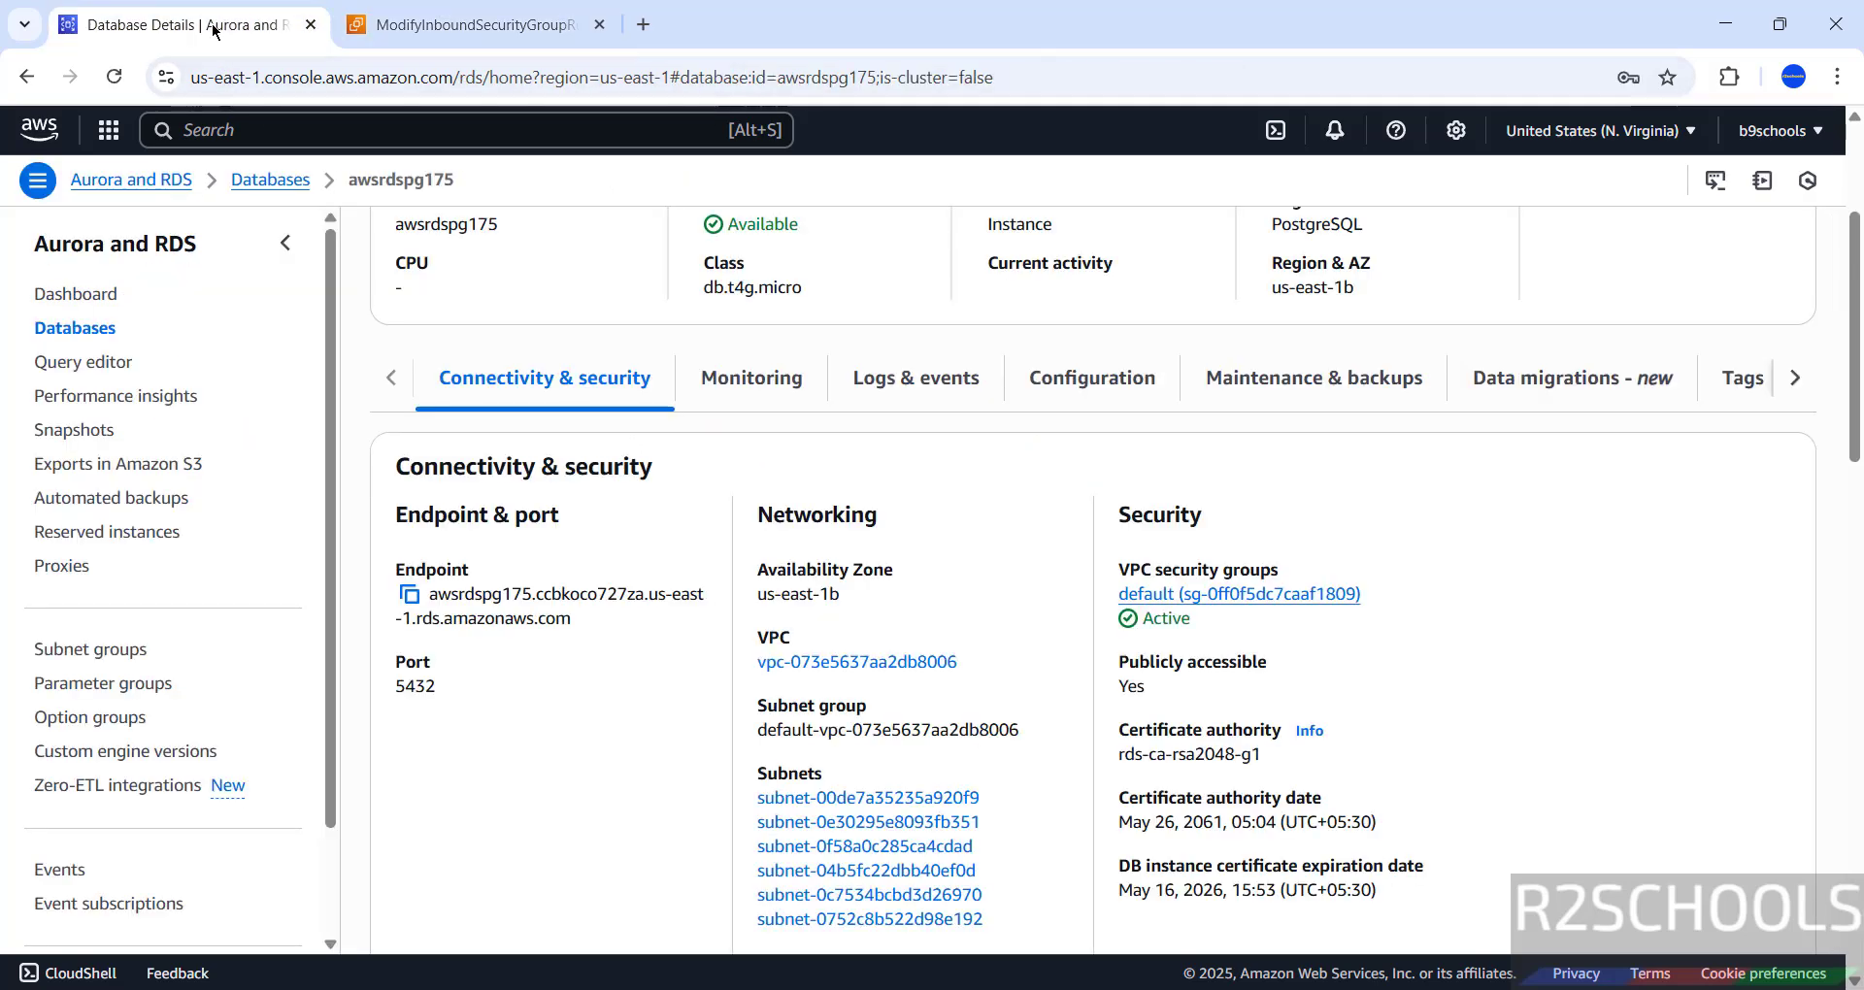
{"action": "left_click", "coordinate": [480, 10]}
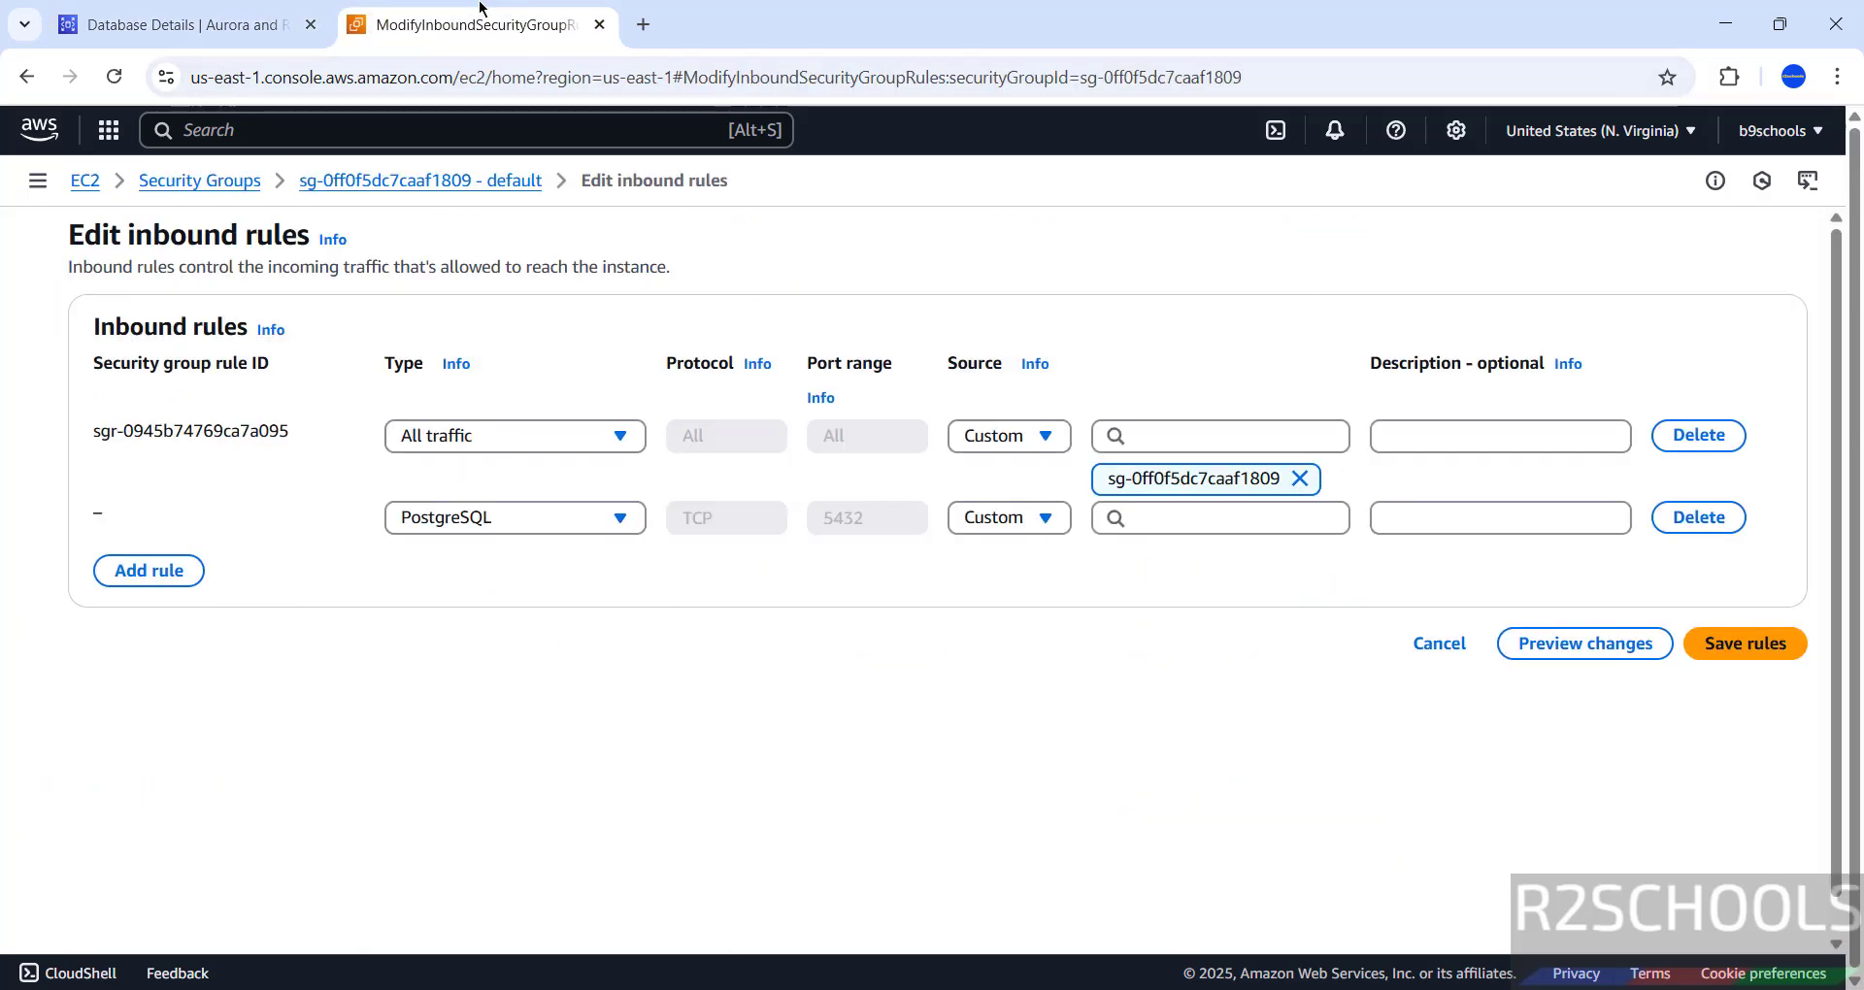
{"action": "left_click", "coordinate": [1038, 526]}
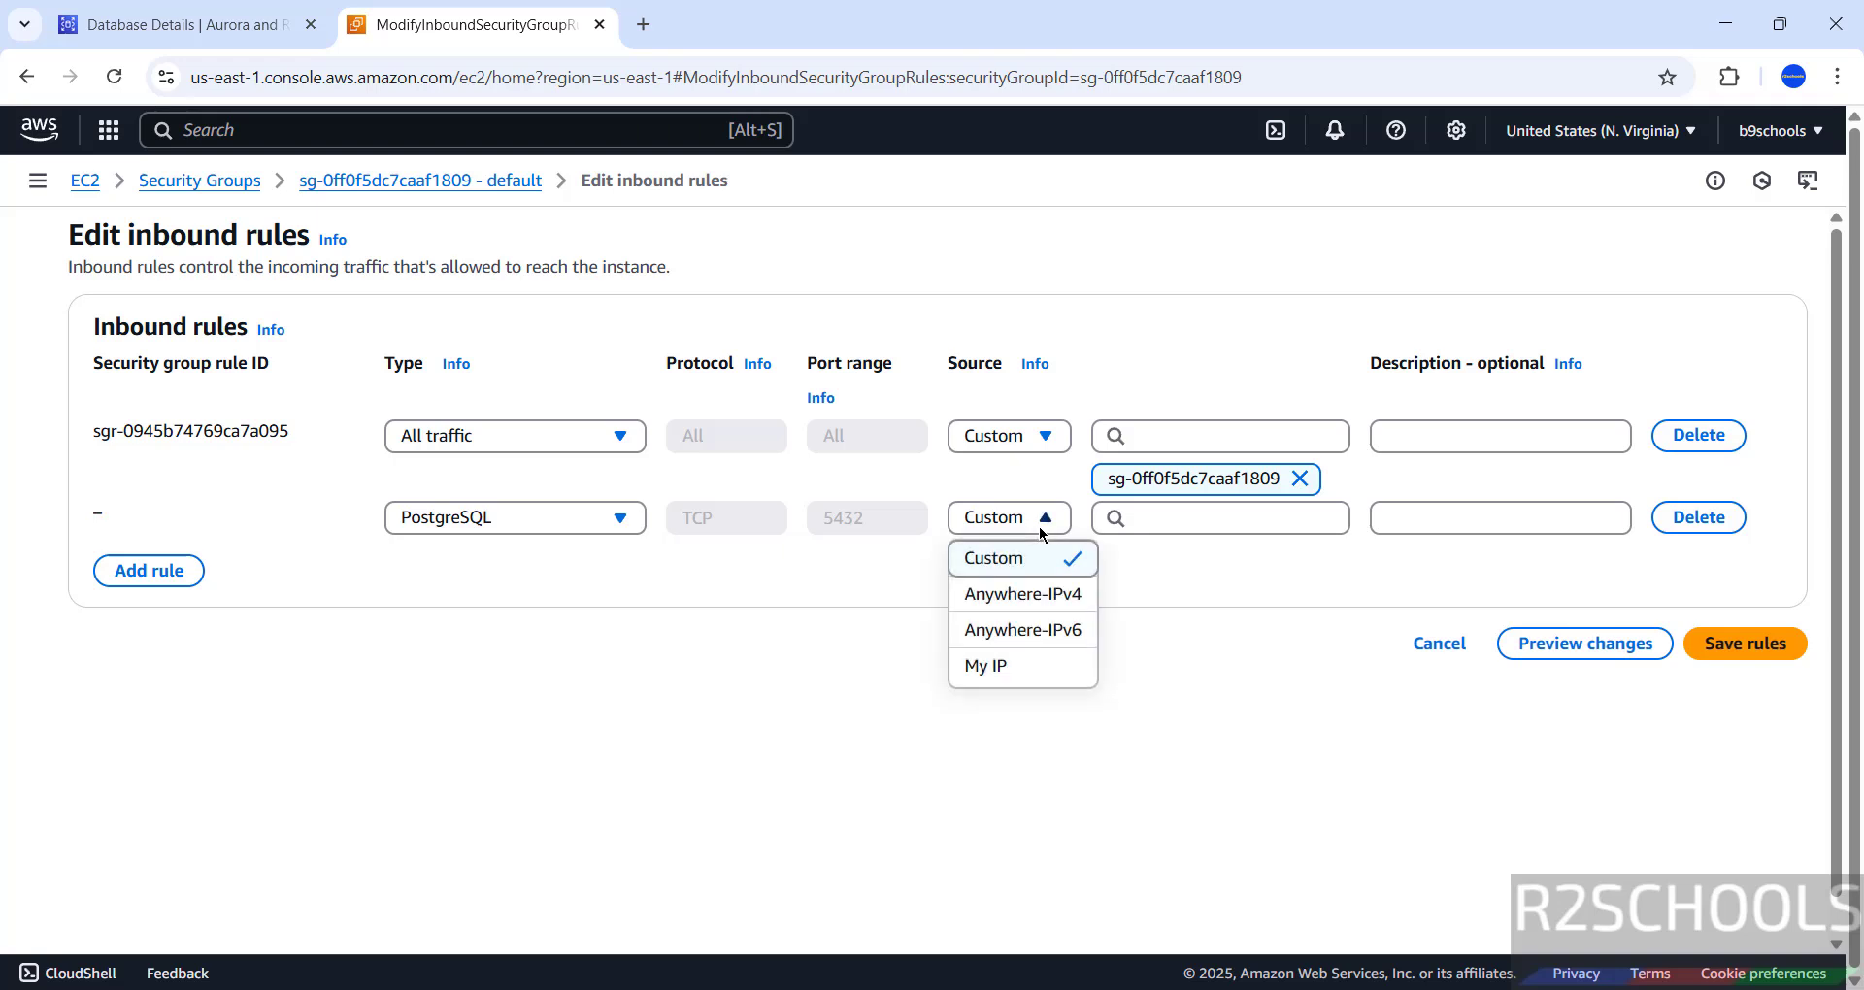
{"action": "left_click", "coordinate": [987, 666]}
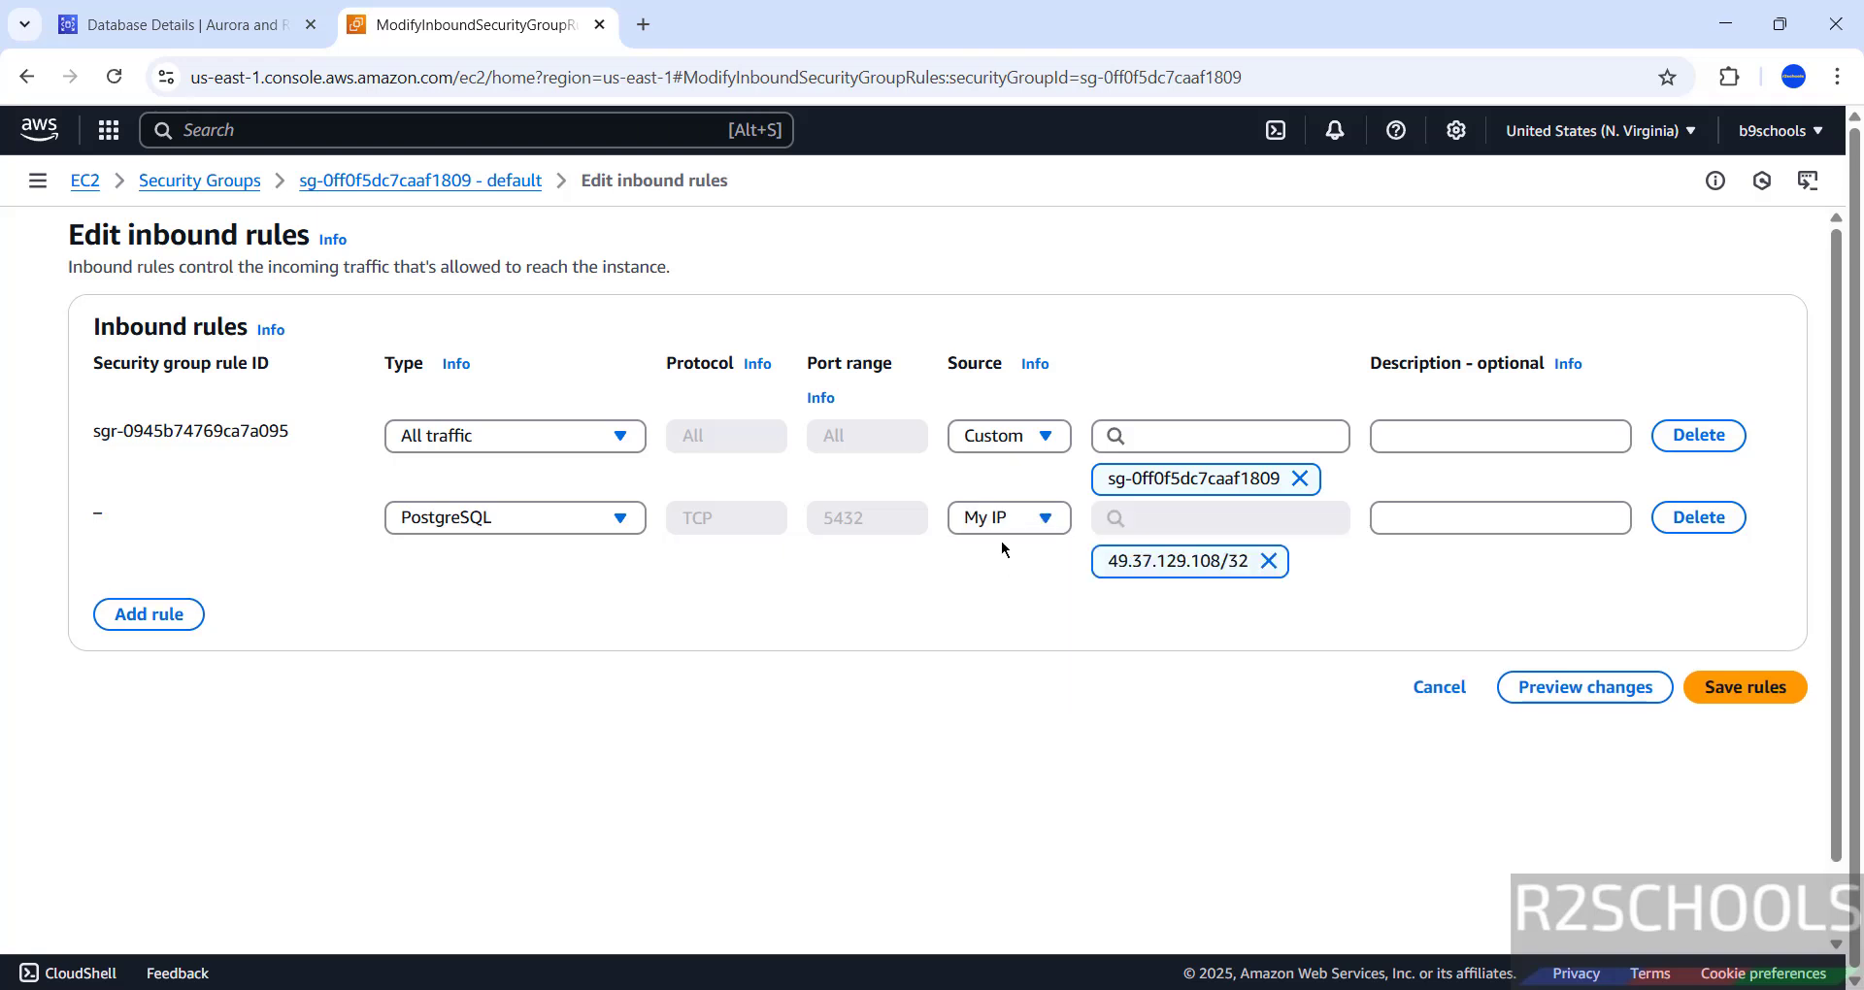
{"action": "left_click", "coordinate": [982, 521]}
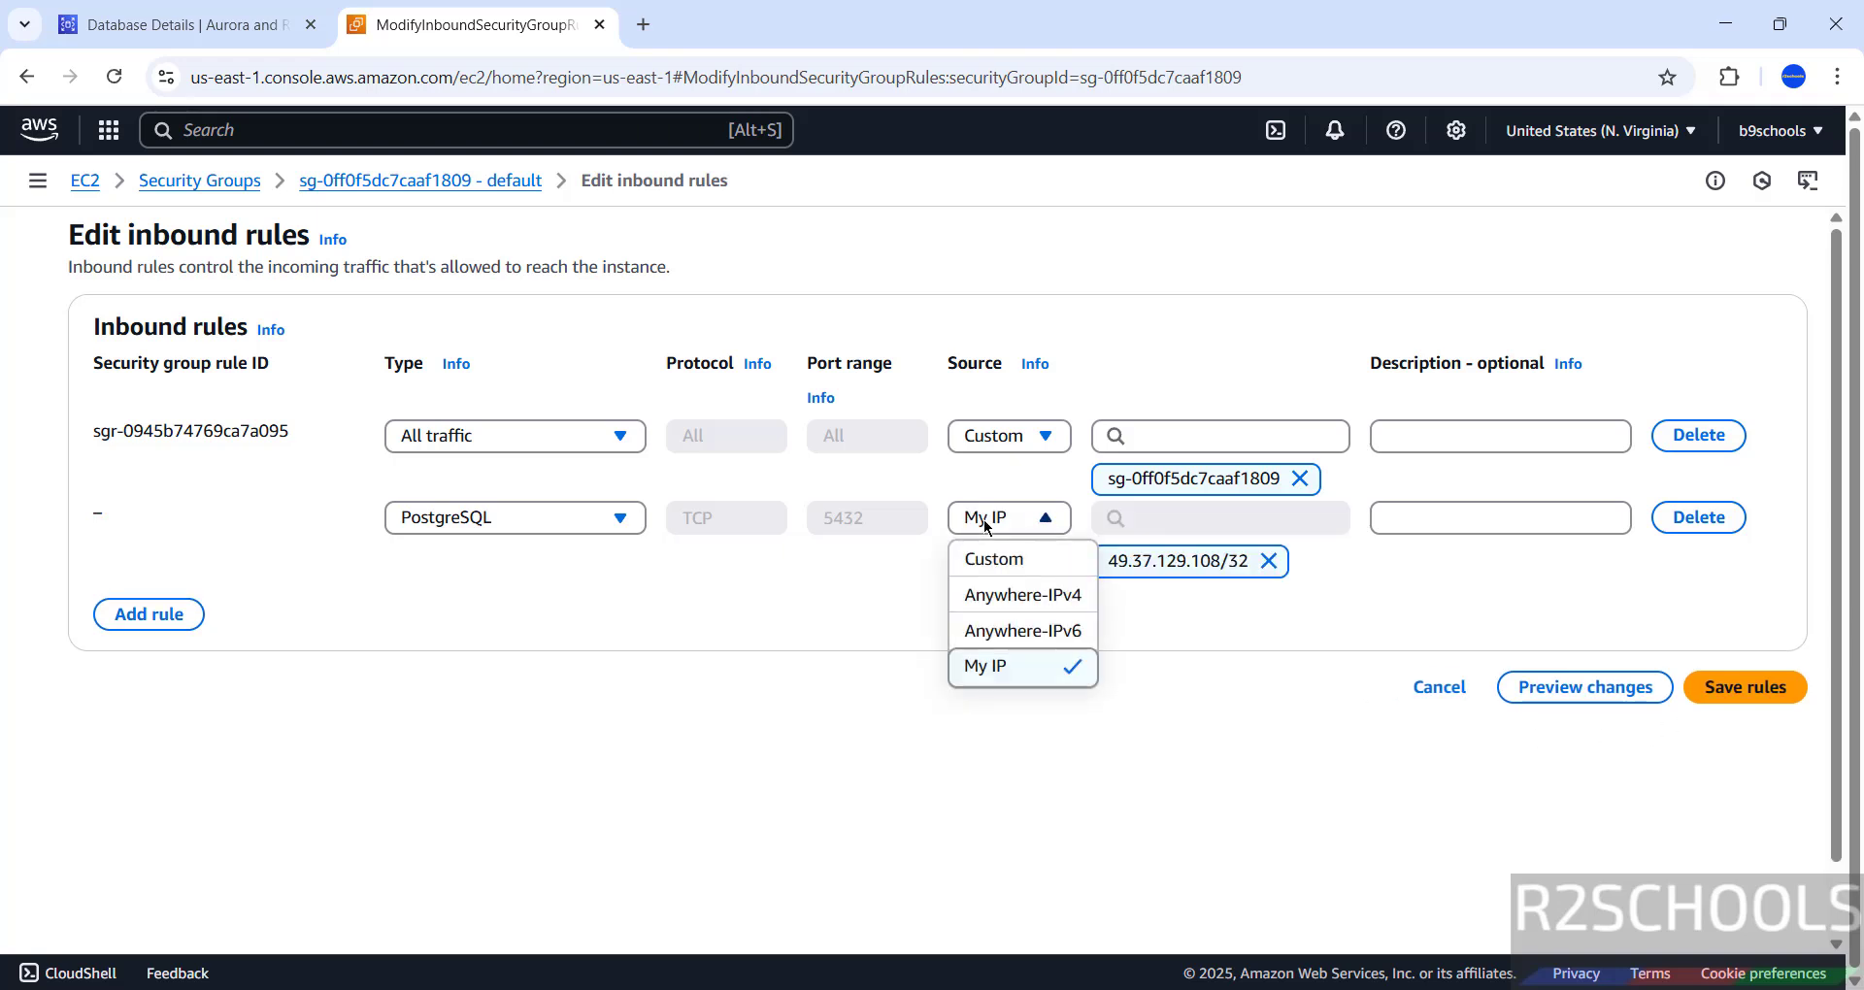
{"action": "left_click", "coordinate": [978, 572]}
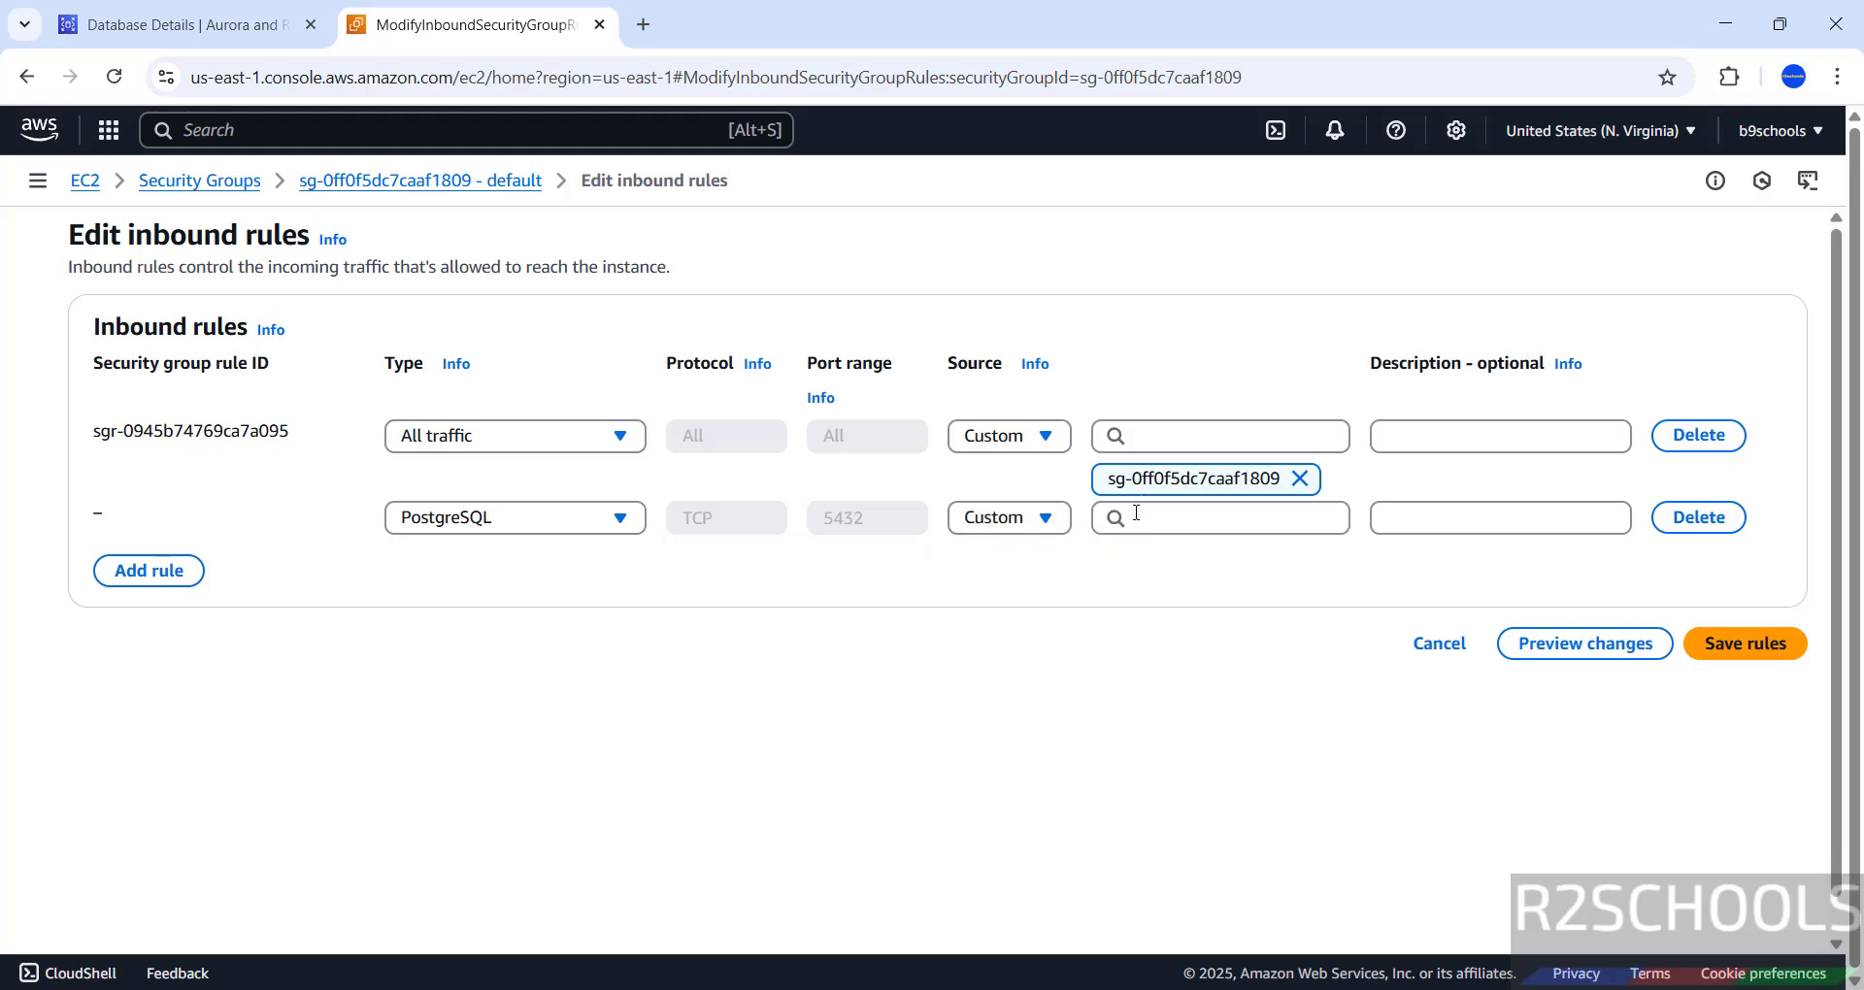
{"action": "left_click", "coordinate": [1039, 521]}
{"action": "left_click", "coordinate": [992, 666]}
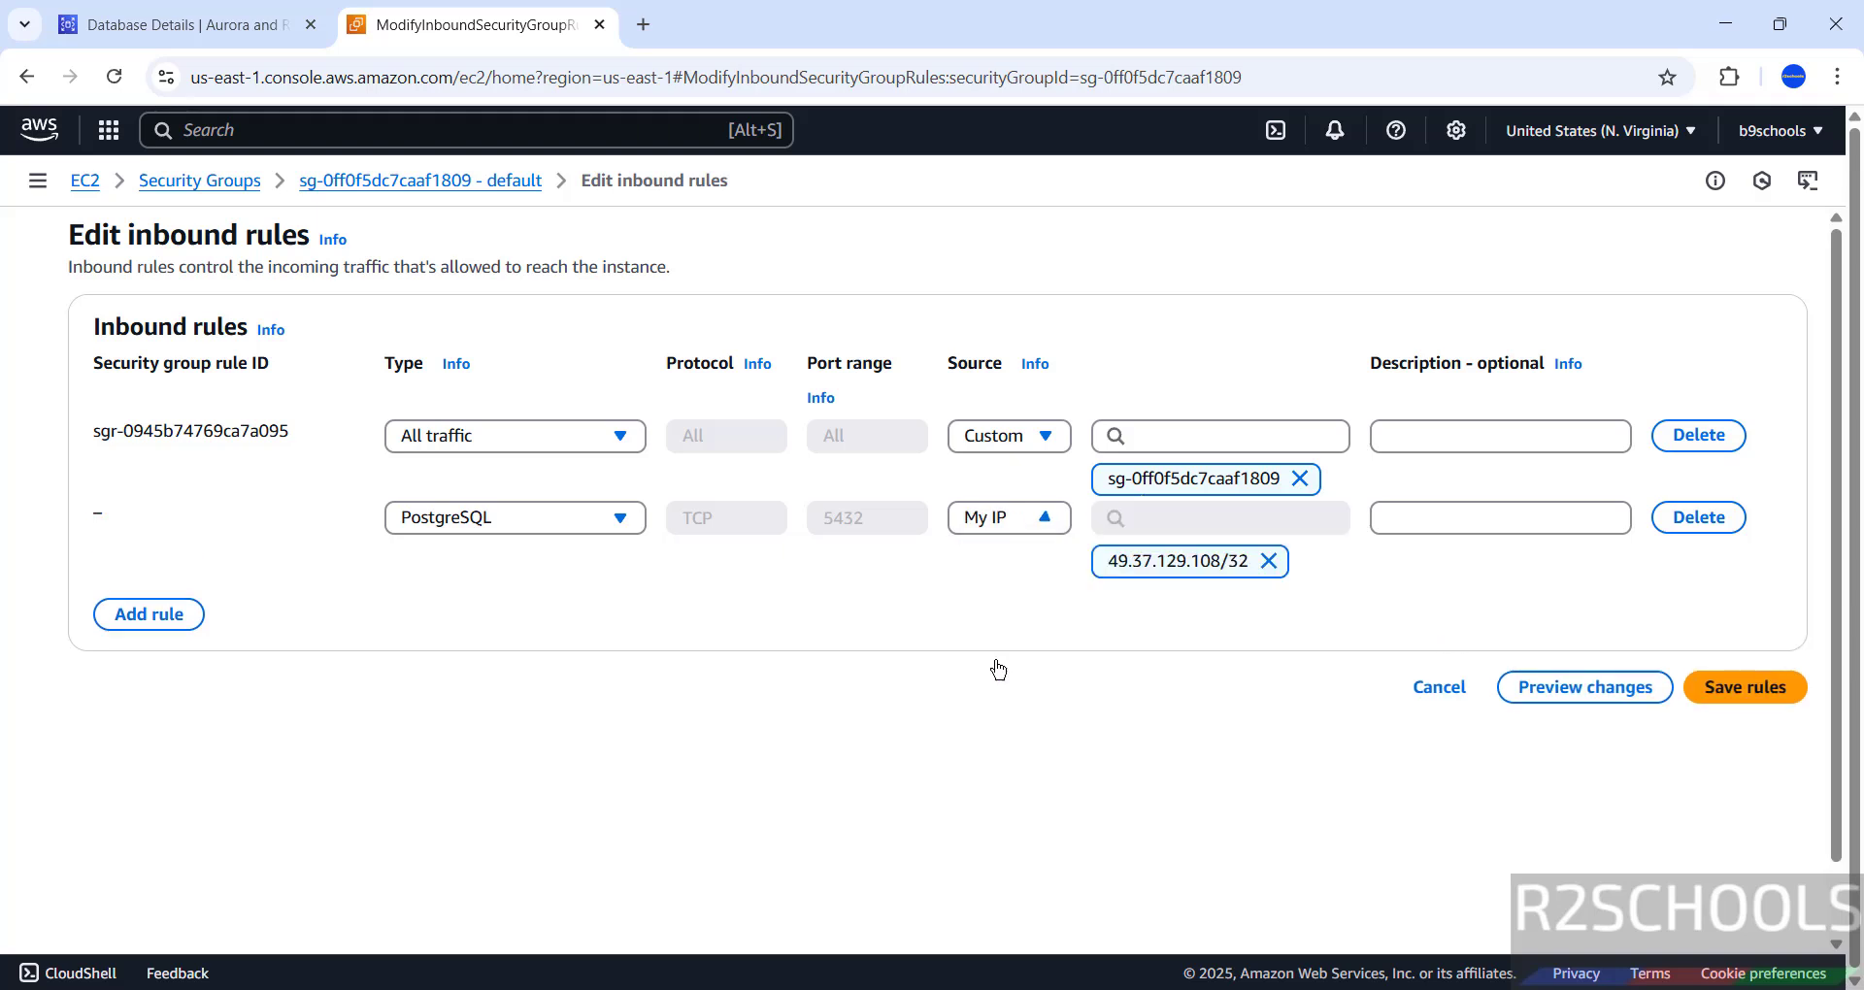
{"action": "left_click", "coordinate": [1762, 687]}
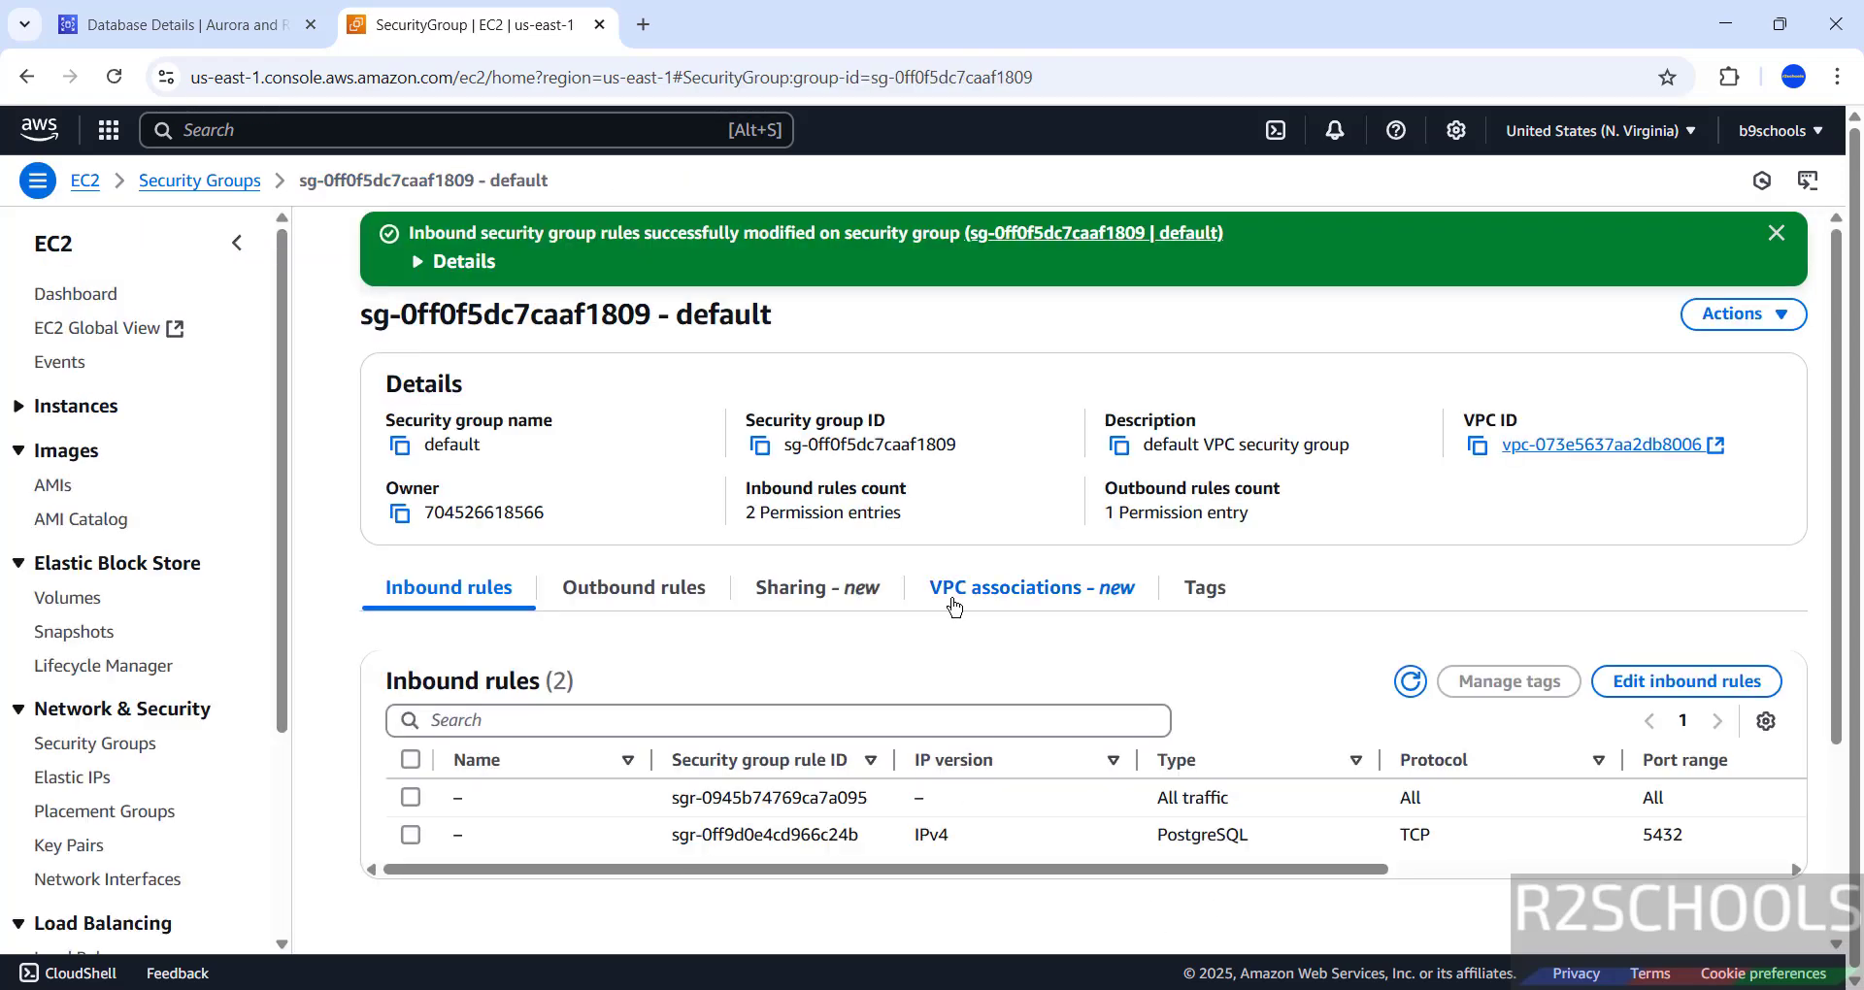
{"action": "left_click", "coordinate": [1136, 825]}
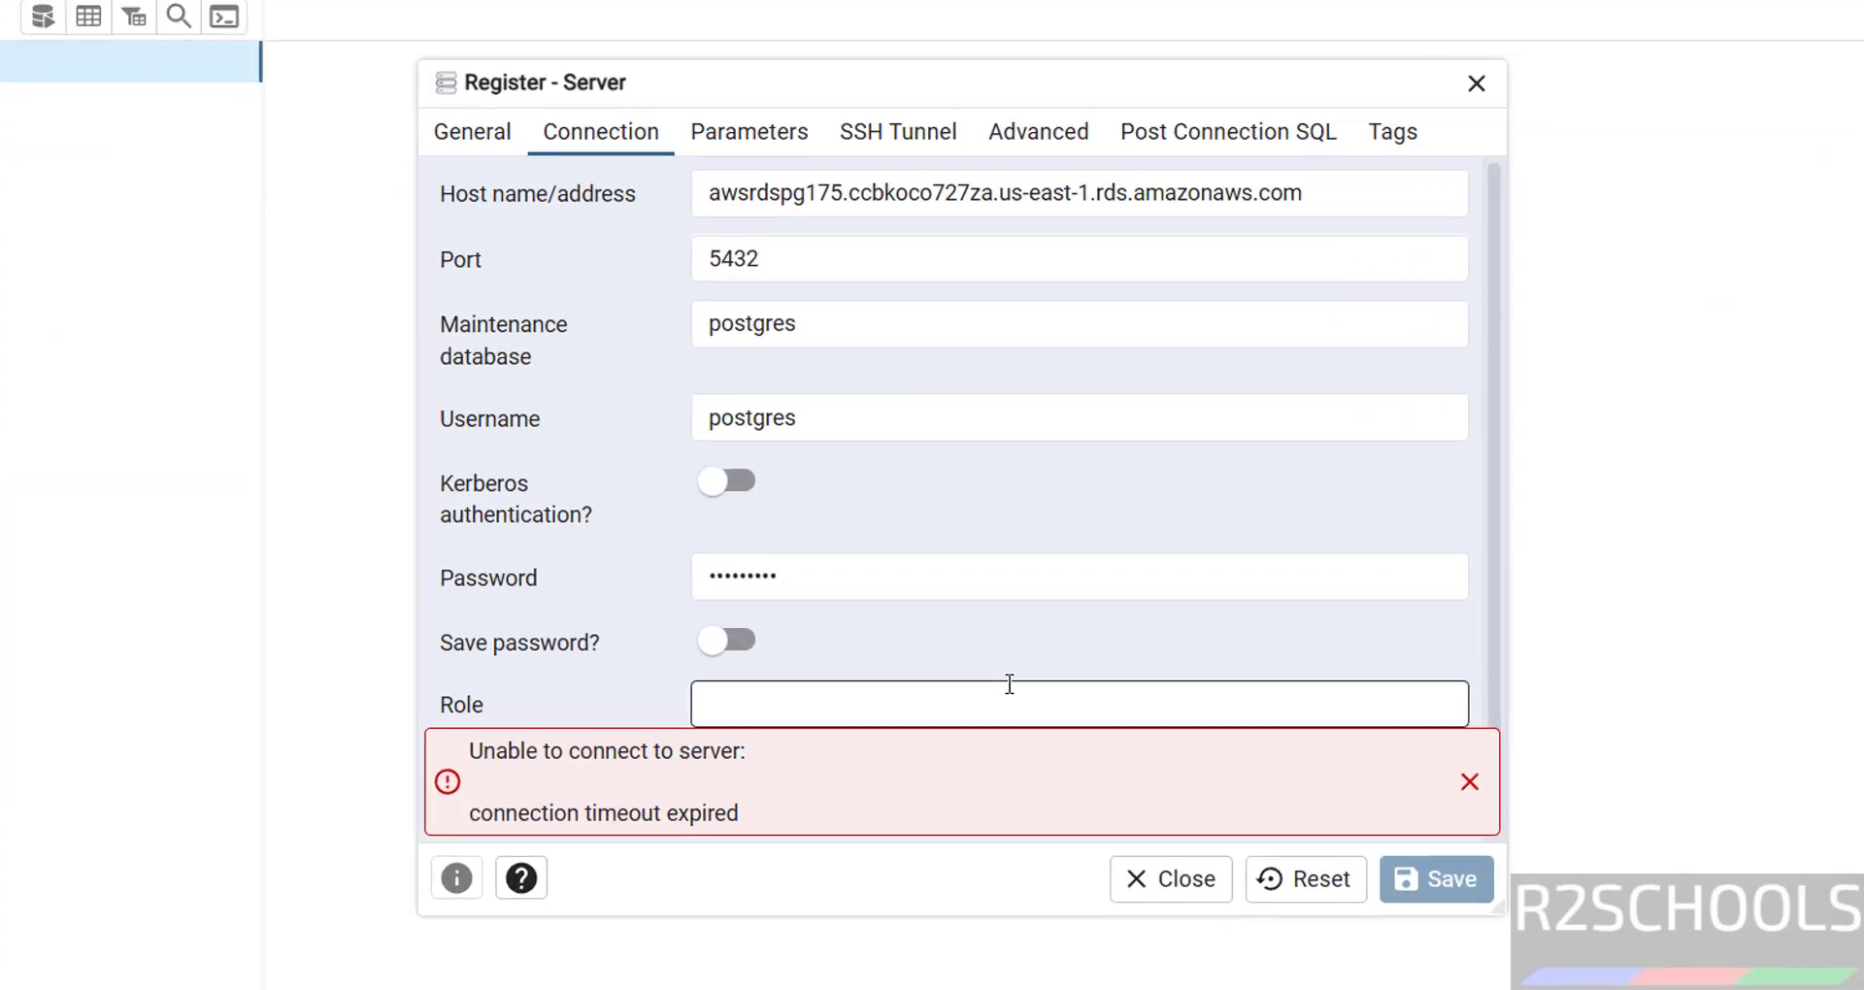
- Re-enter the server password, save the awsdspg175 registration, and expand its Databases list
{"action": "left_click", "coordinate": [881, 582]}
{"action": "double_click", "coordinate": [881, 582]}
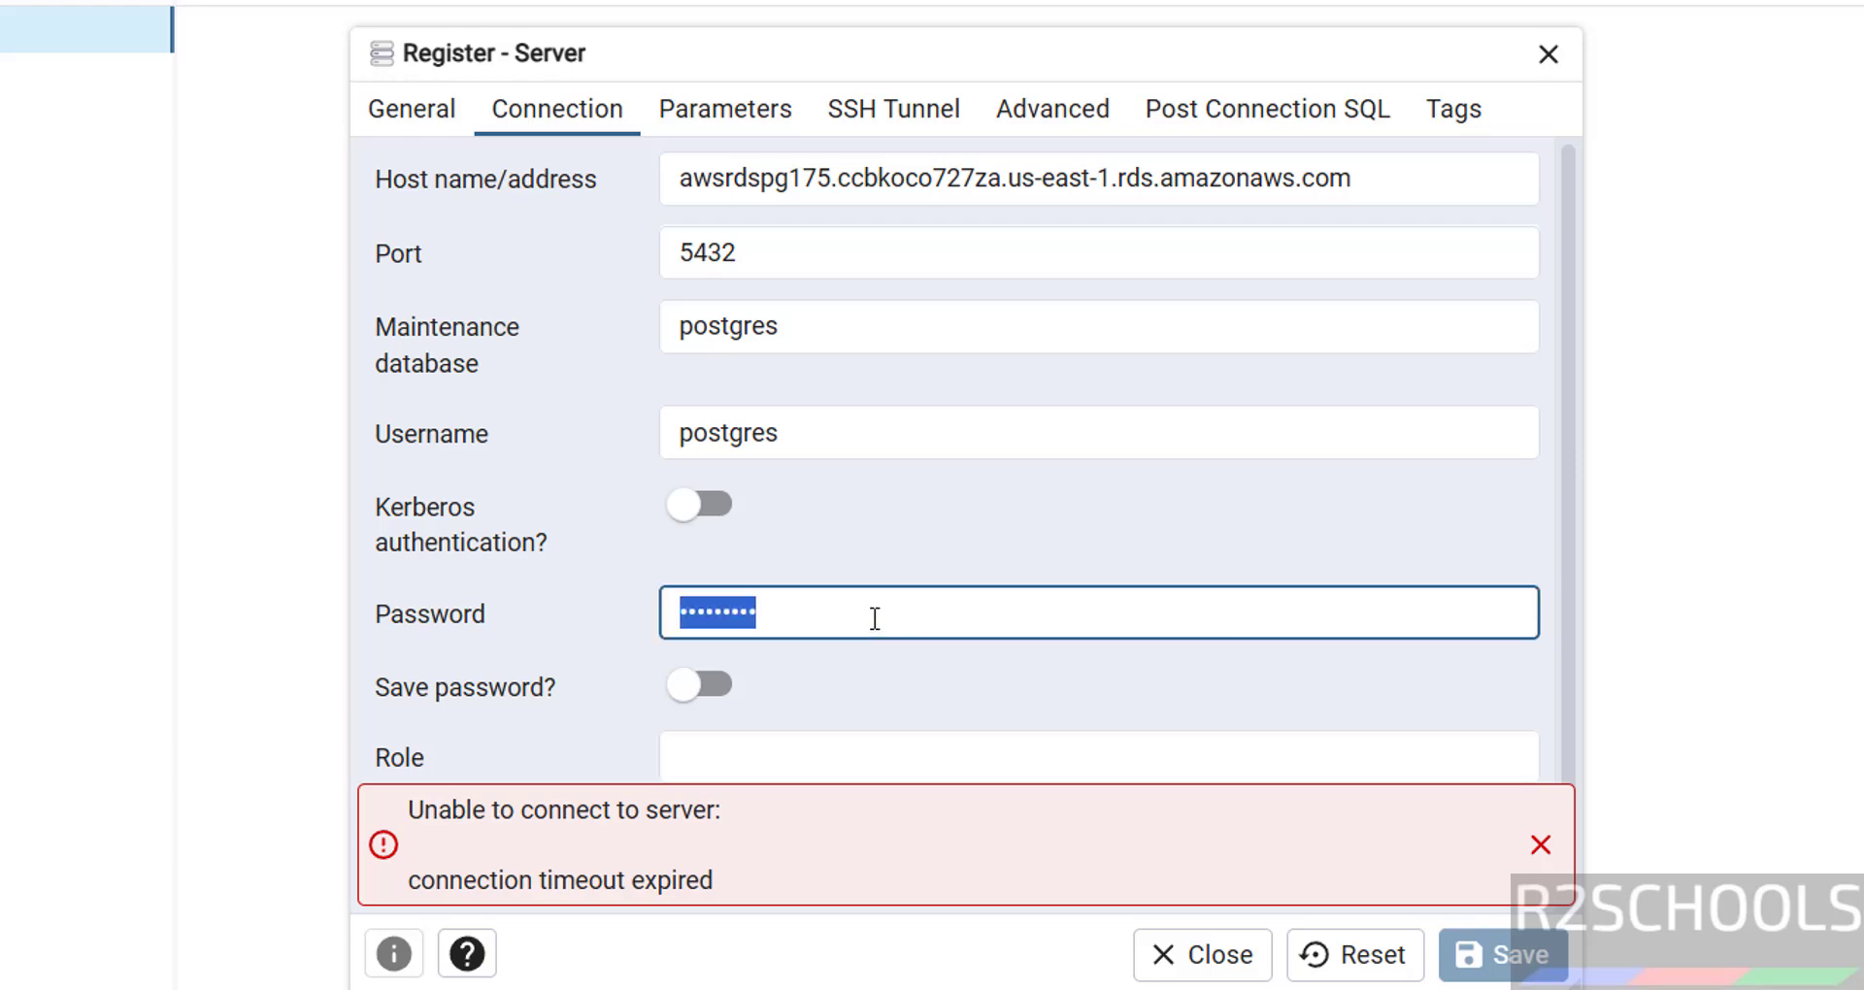
{"action": "type", "text": "*********"}
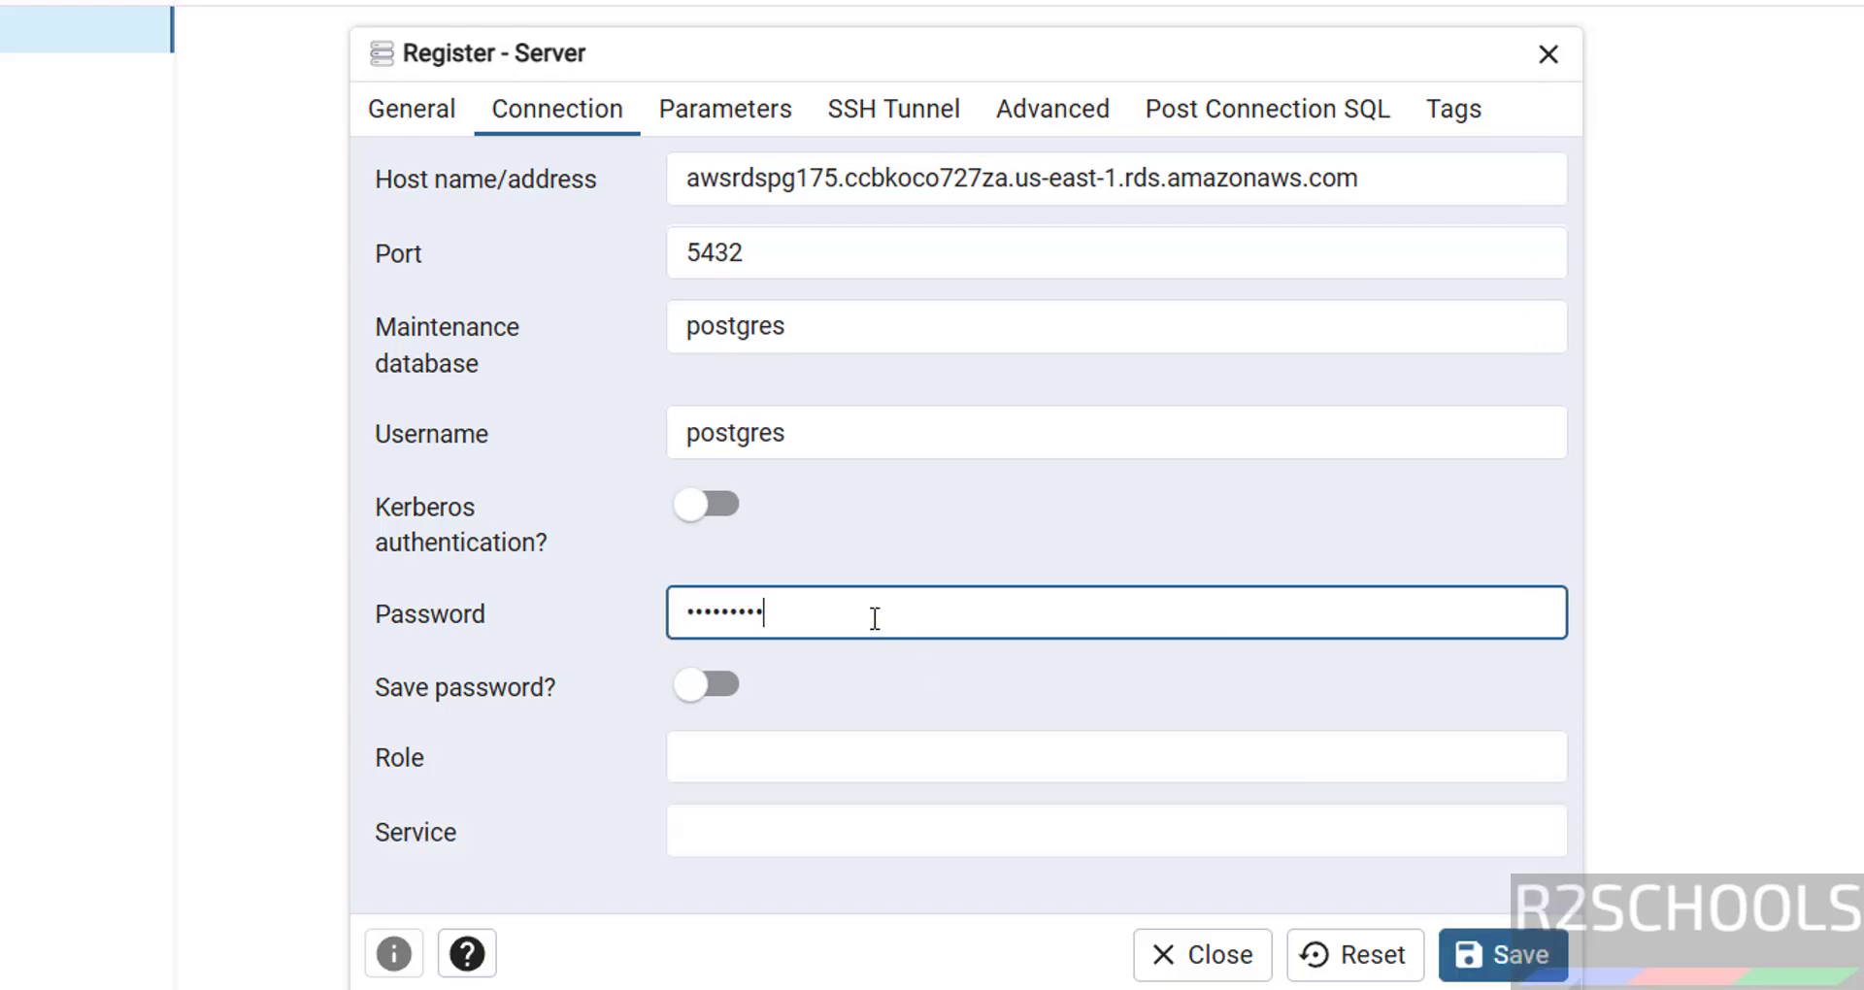
{"action": "left_click", "coordinate": [1505, 955]}
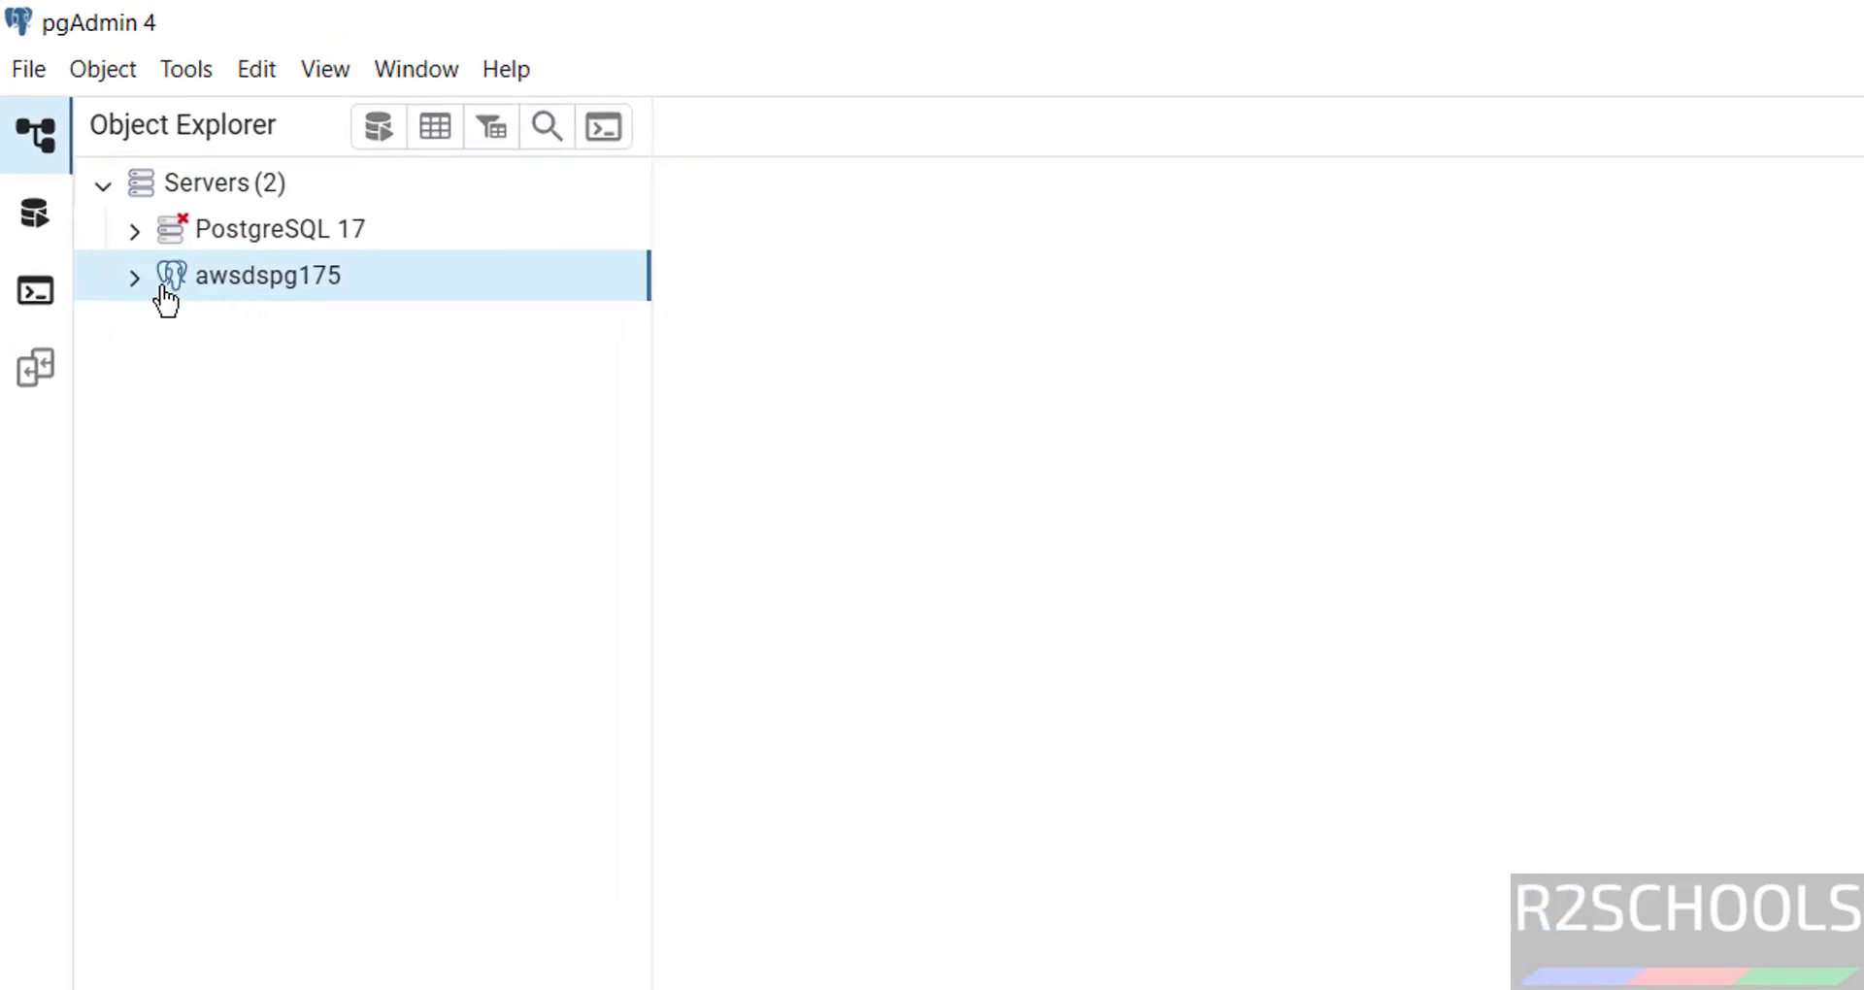
{"action": "left_click", "coordinate": [134, 278]}
{"action": "left_click", "coordinate": [163, 322]}
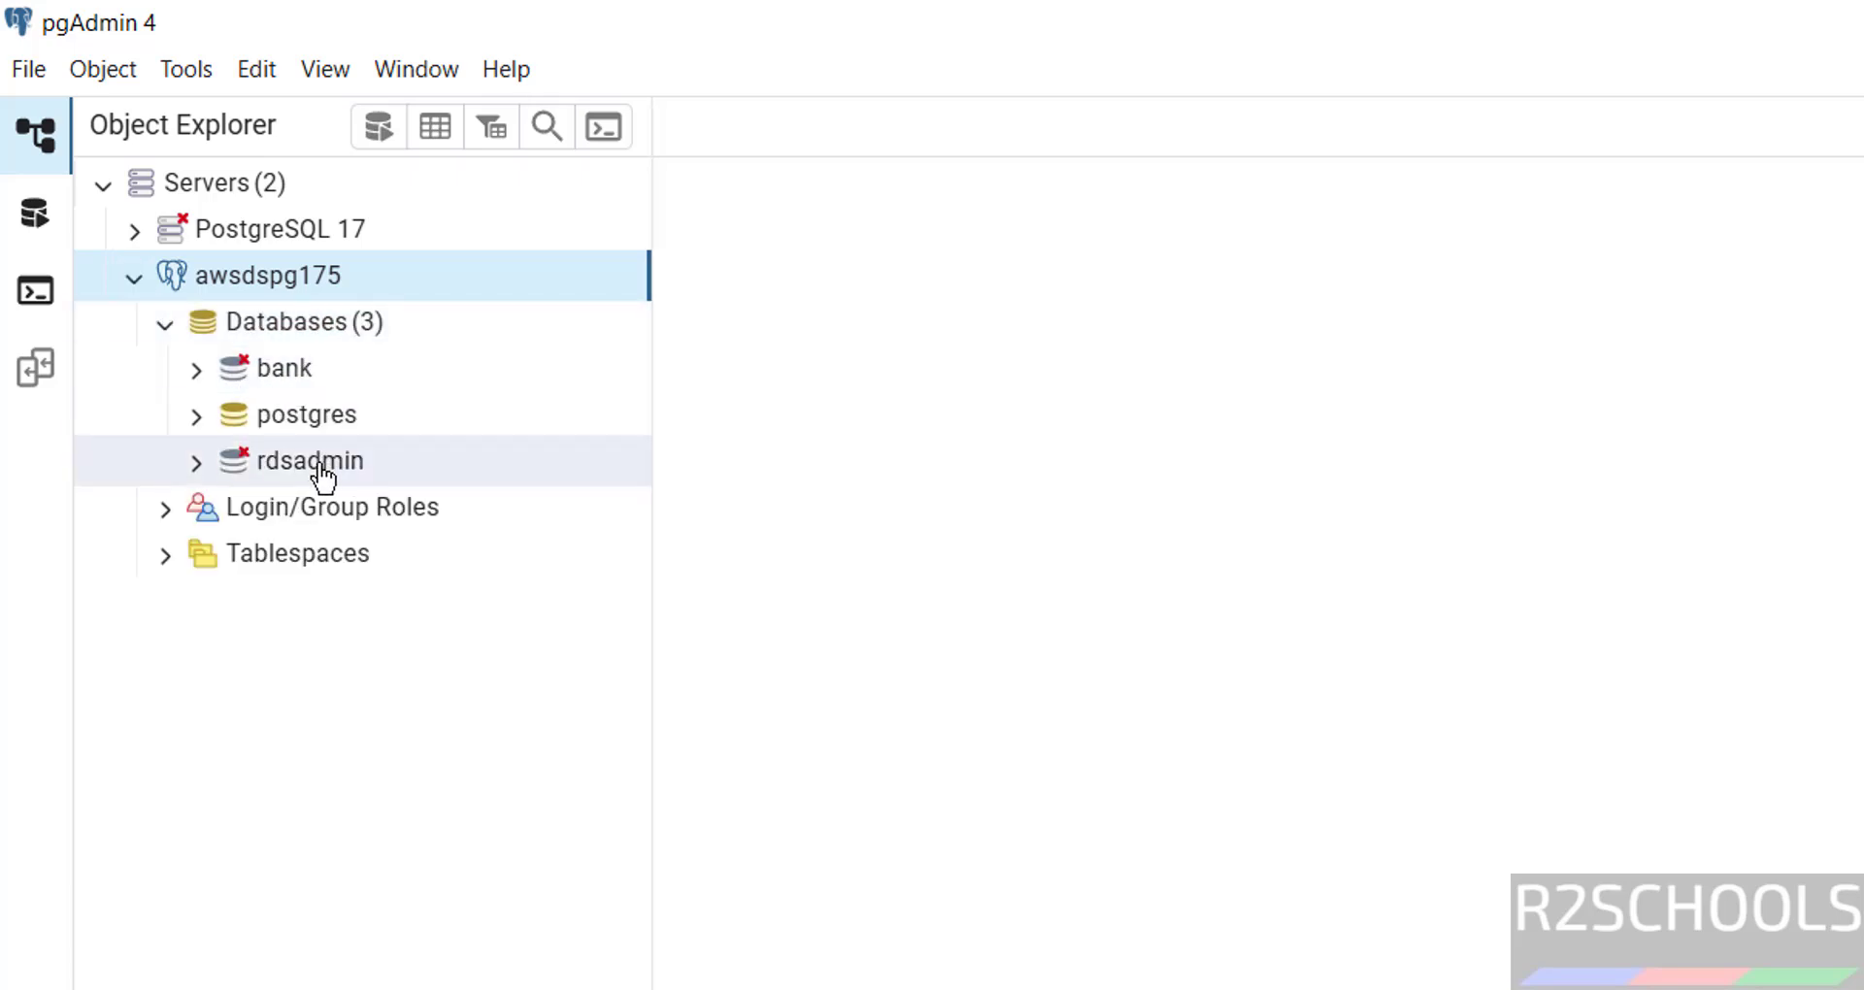
- Run select version(); in a Query Tool on the bank database, returning PostgreSQL 17.5
{"action": "left_click", "coordinate": [288, 380]}
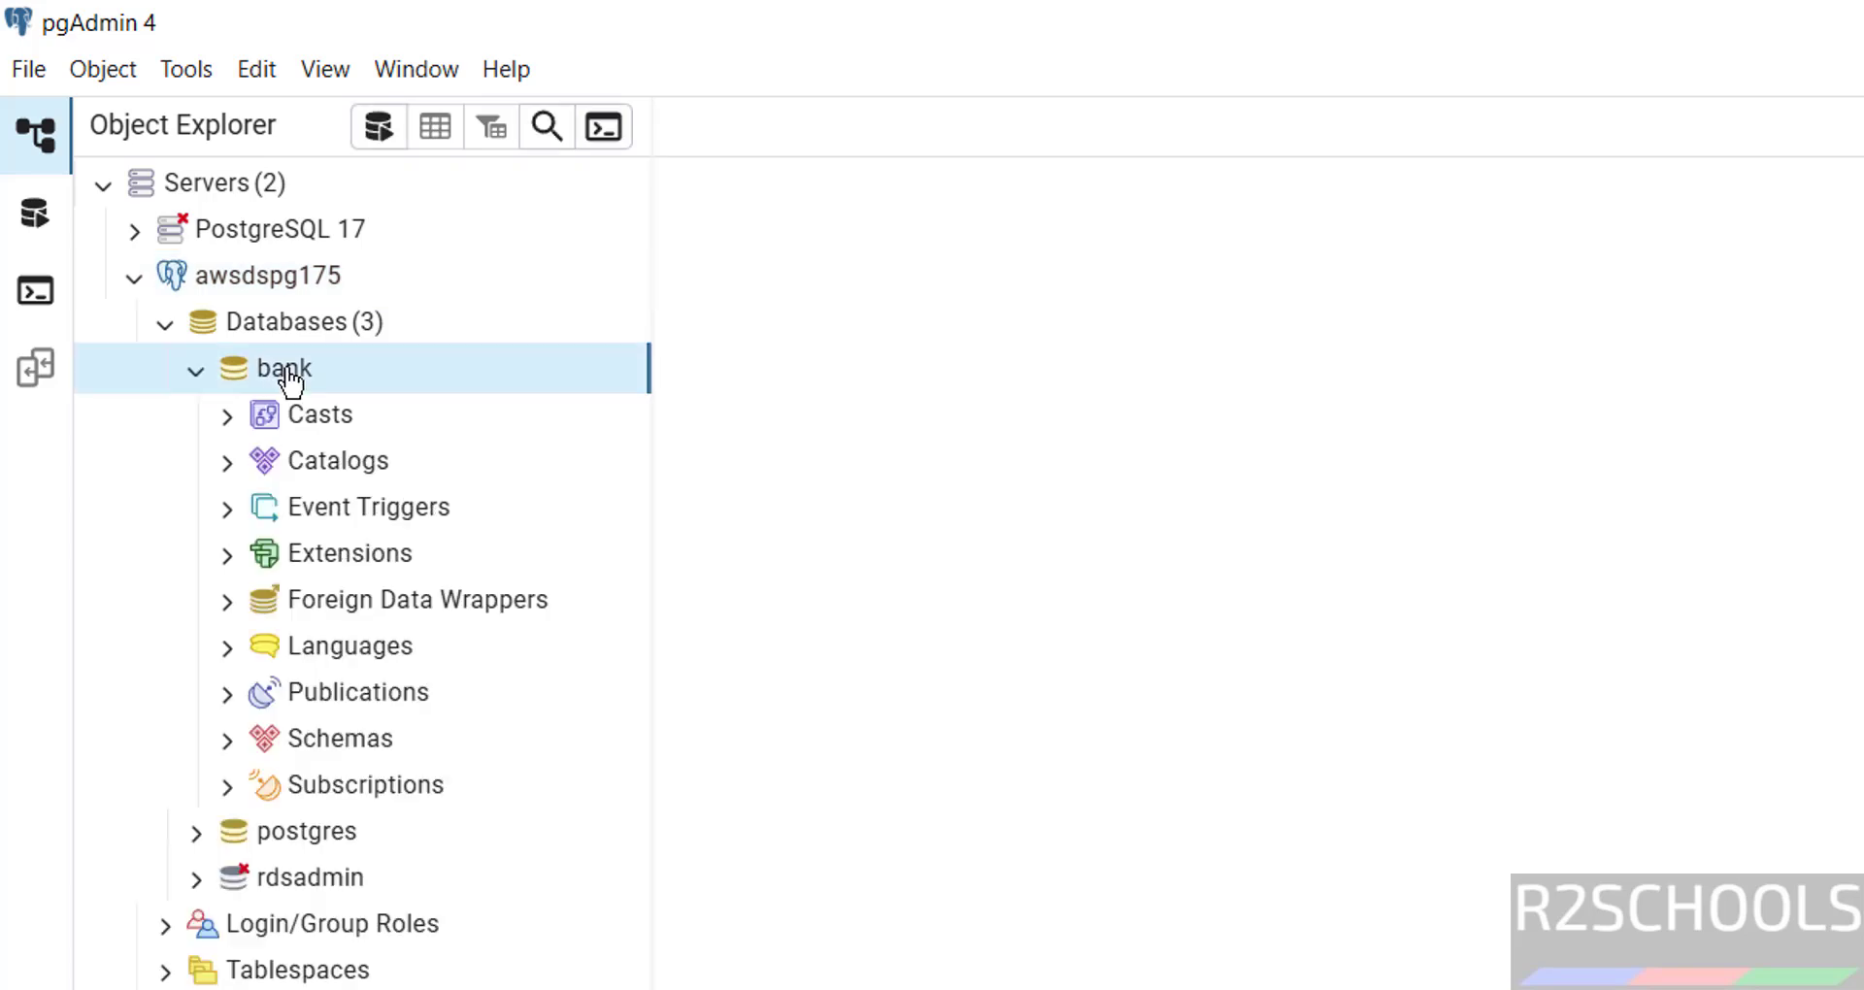
{"action": "right_click", "coordinate": [289, 379]}
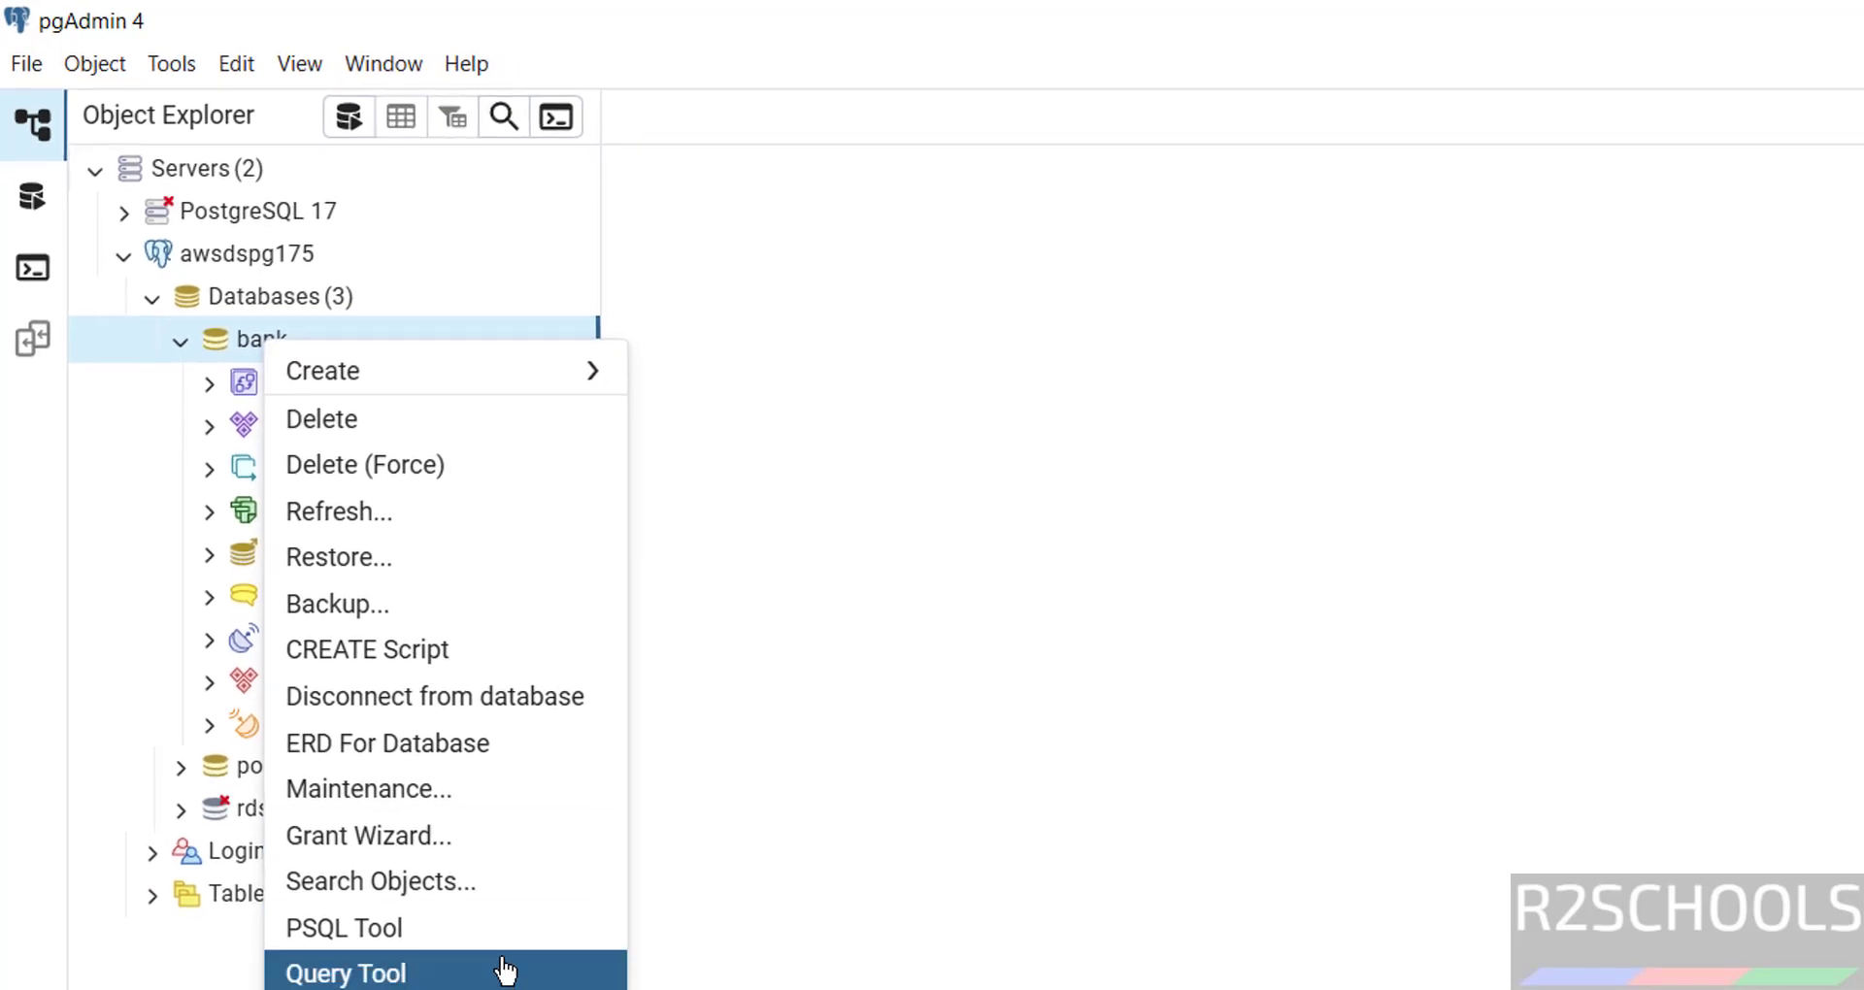
{"action": "left_click", "coordinate": [617, 971]}
{"action": "type", "text": "sele"}
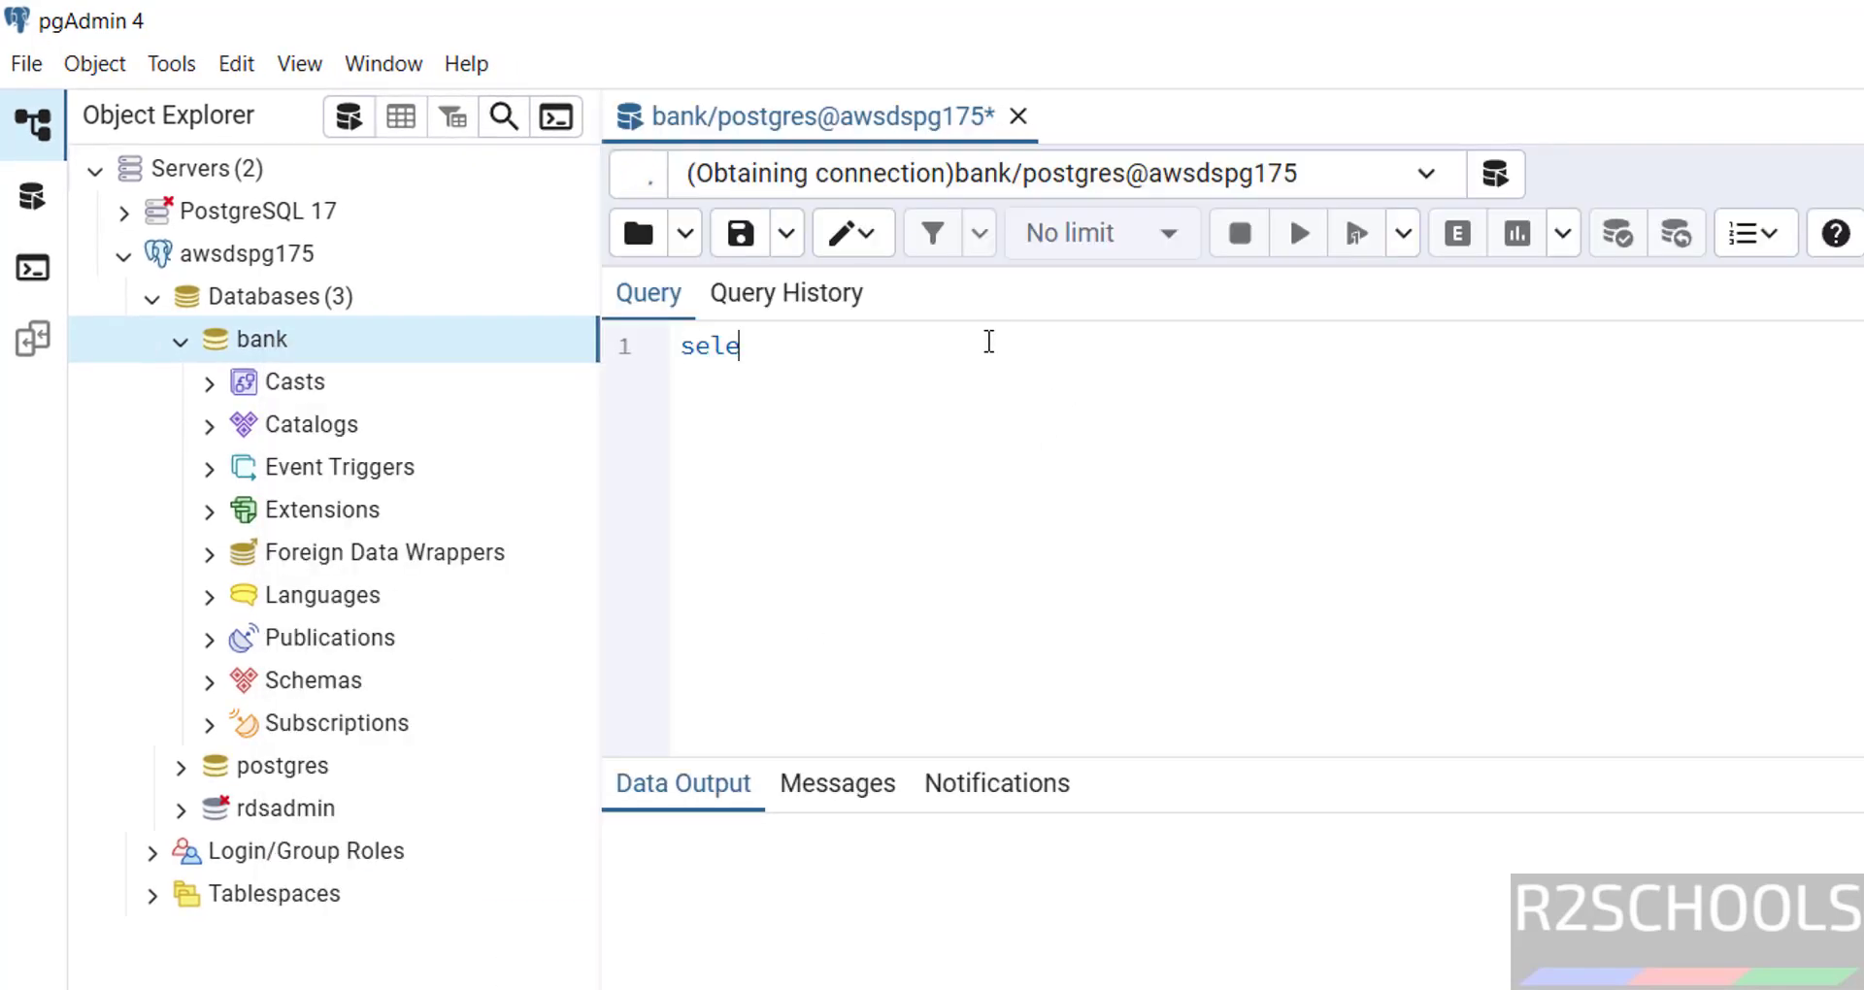
{"action": "type", "text": "ct version("}
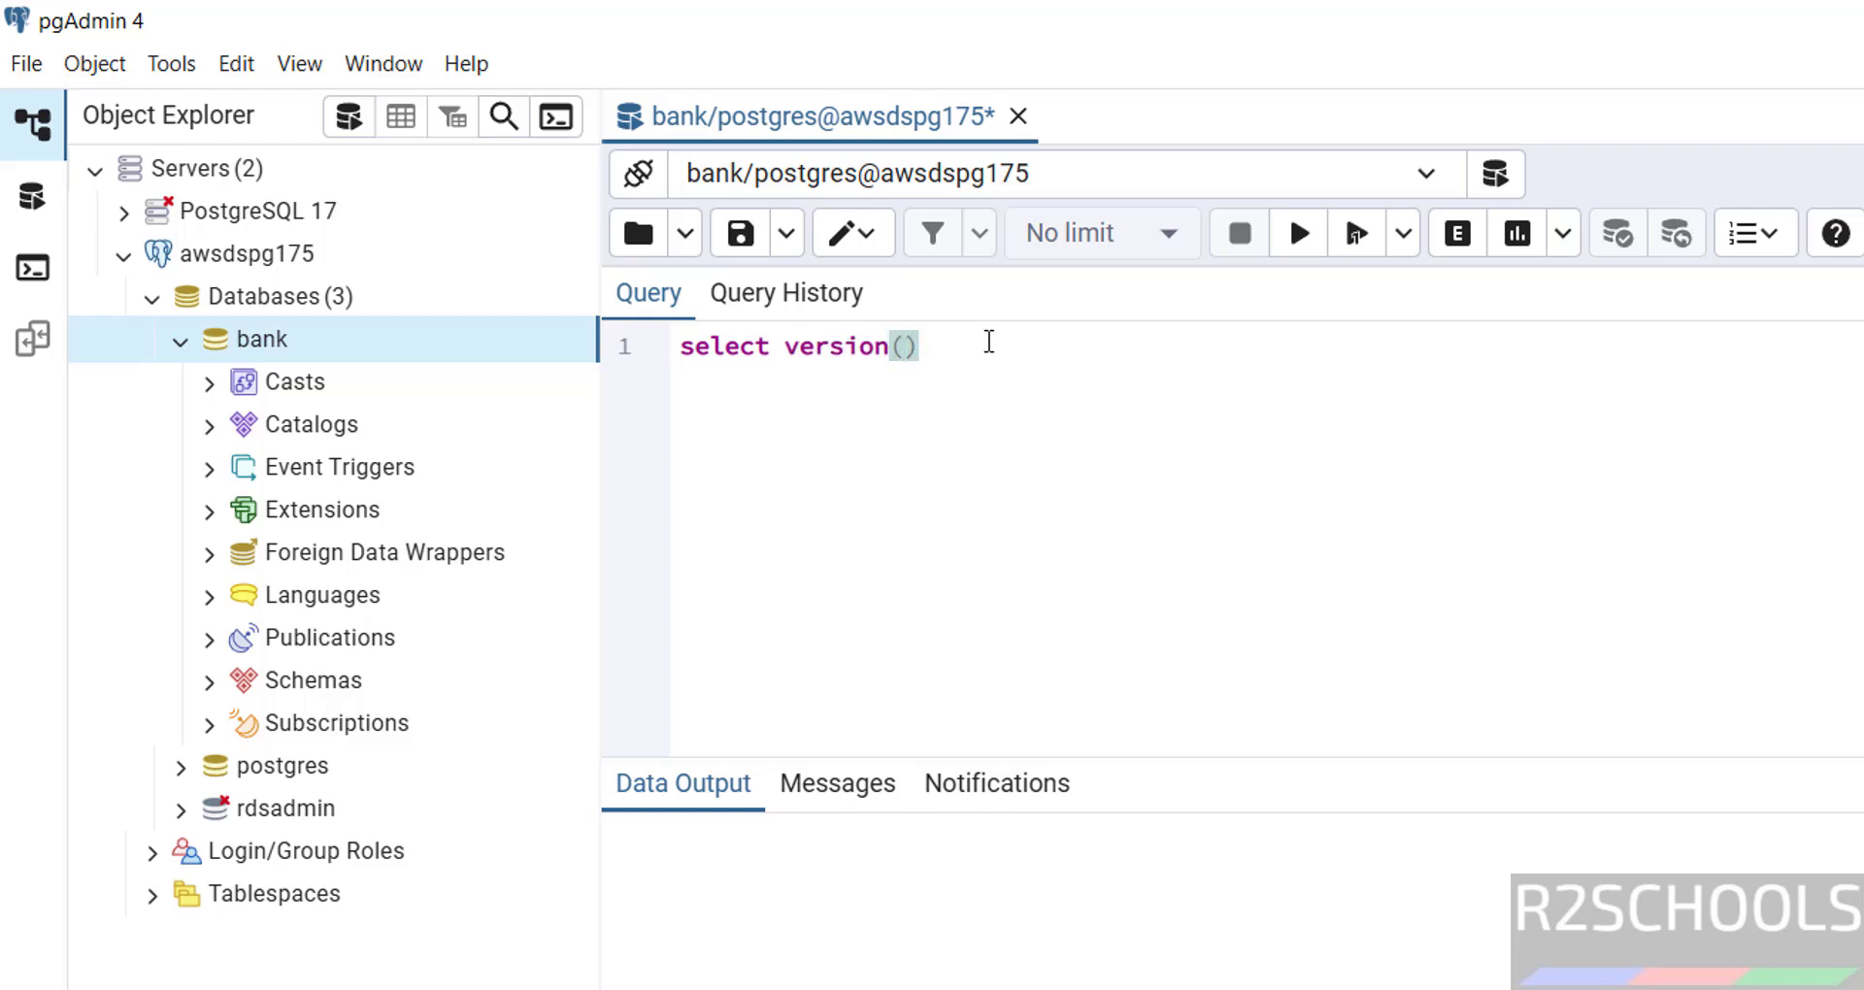
{"action": "type", "text": ");"}
{"action": "key", "text": "shift+Home"}
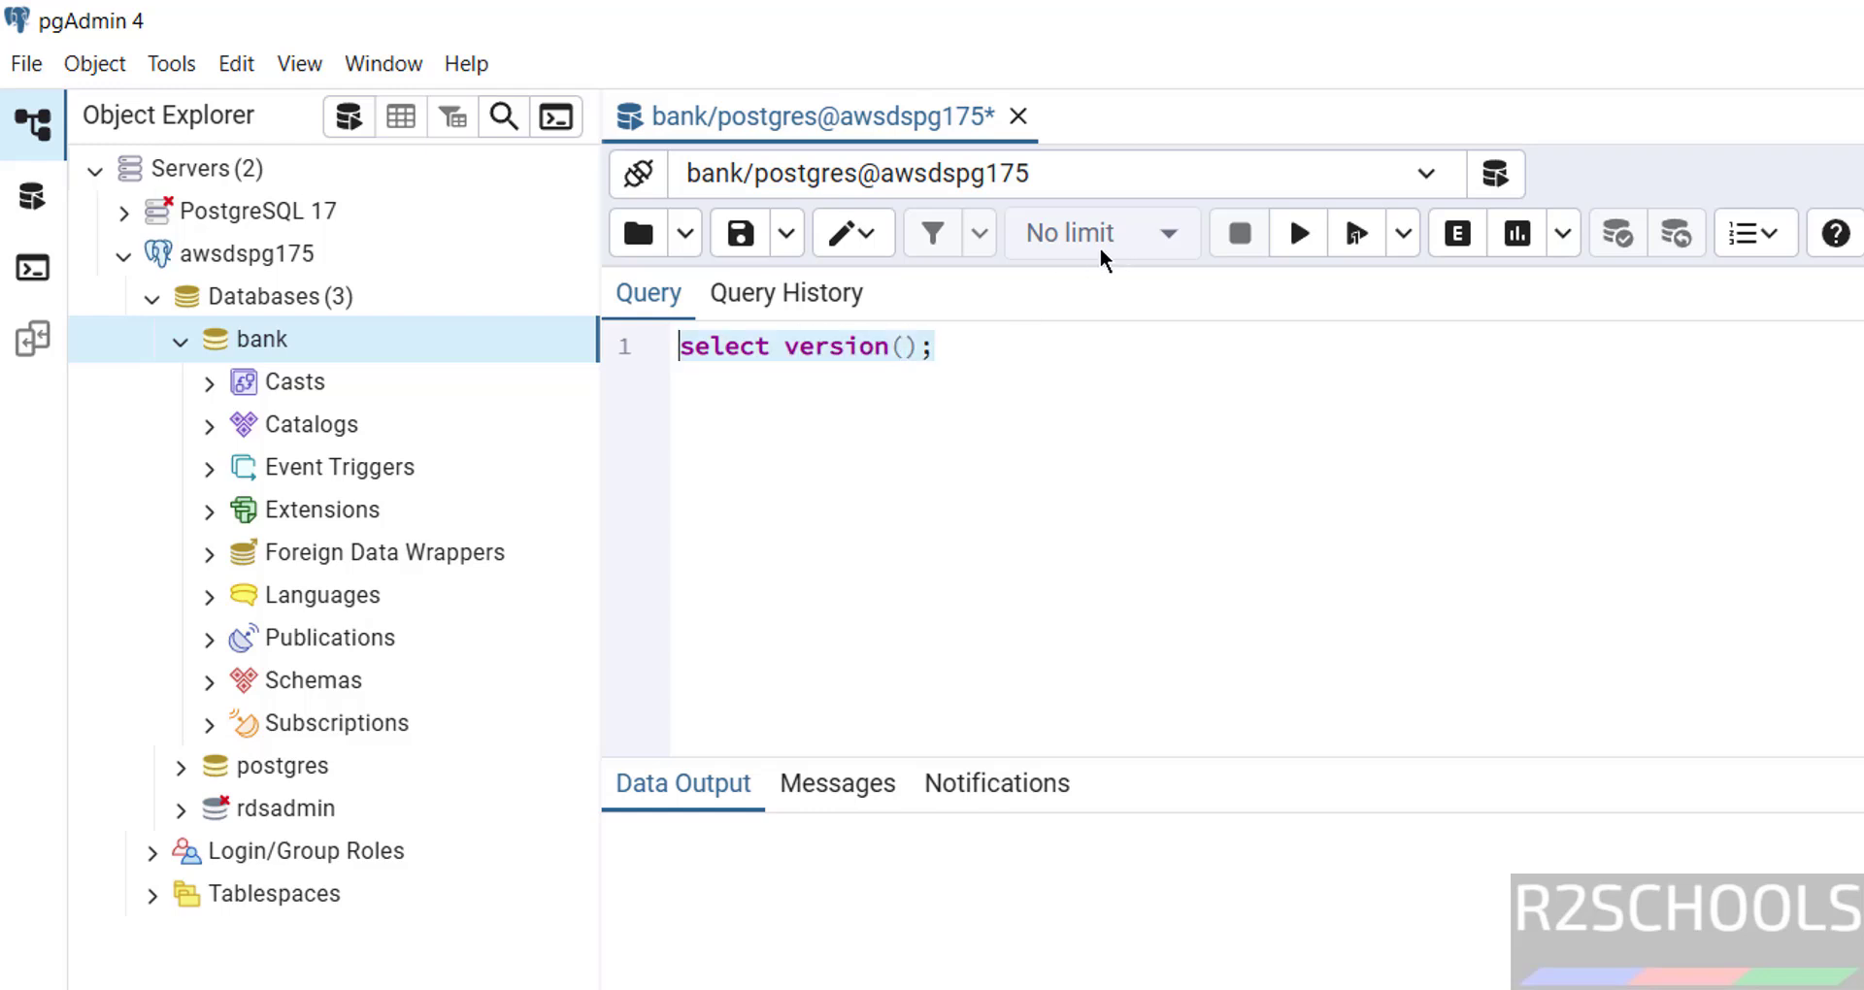
{"action": "left_click", "coordinate": [1299, 233]}
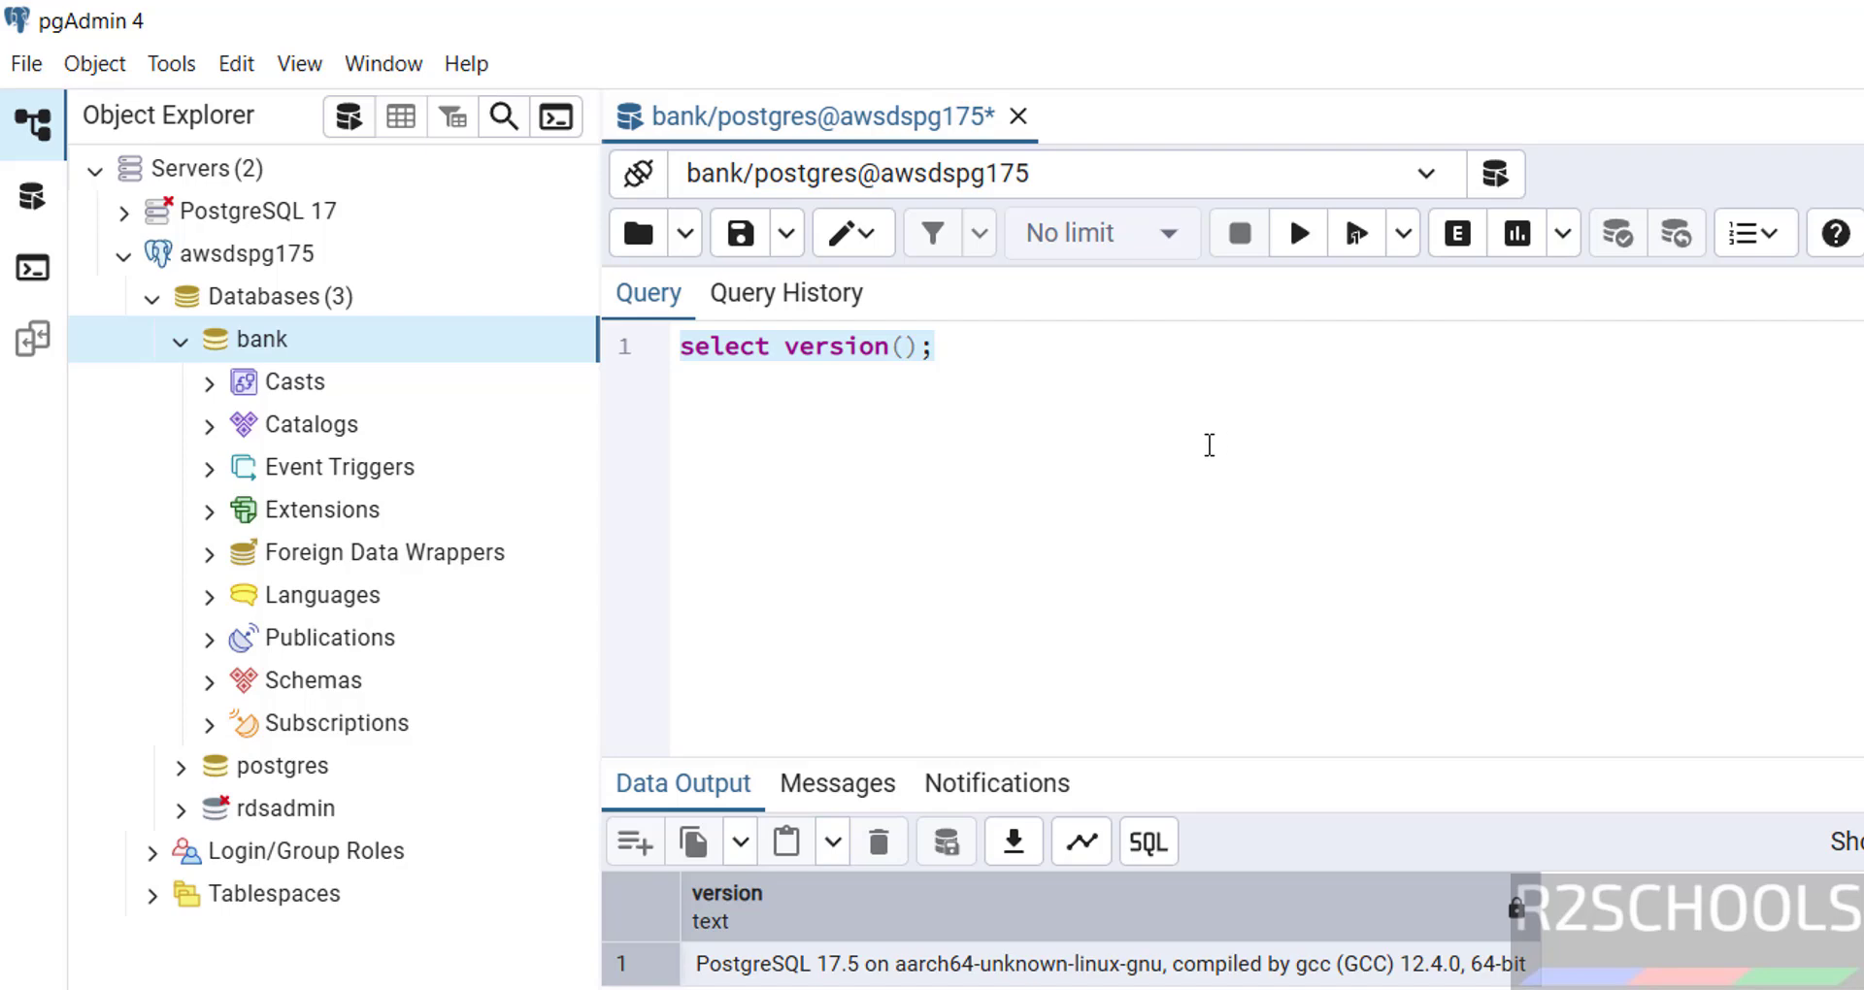
{"action": "key", "text": "super"}
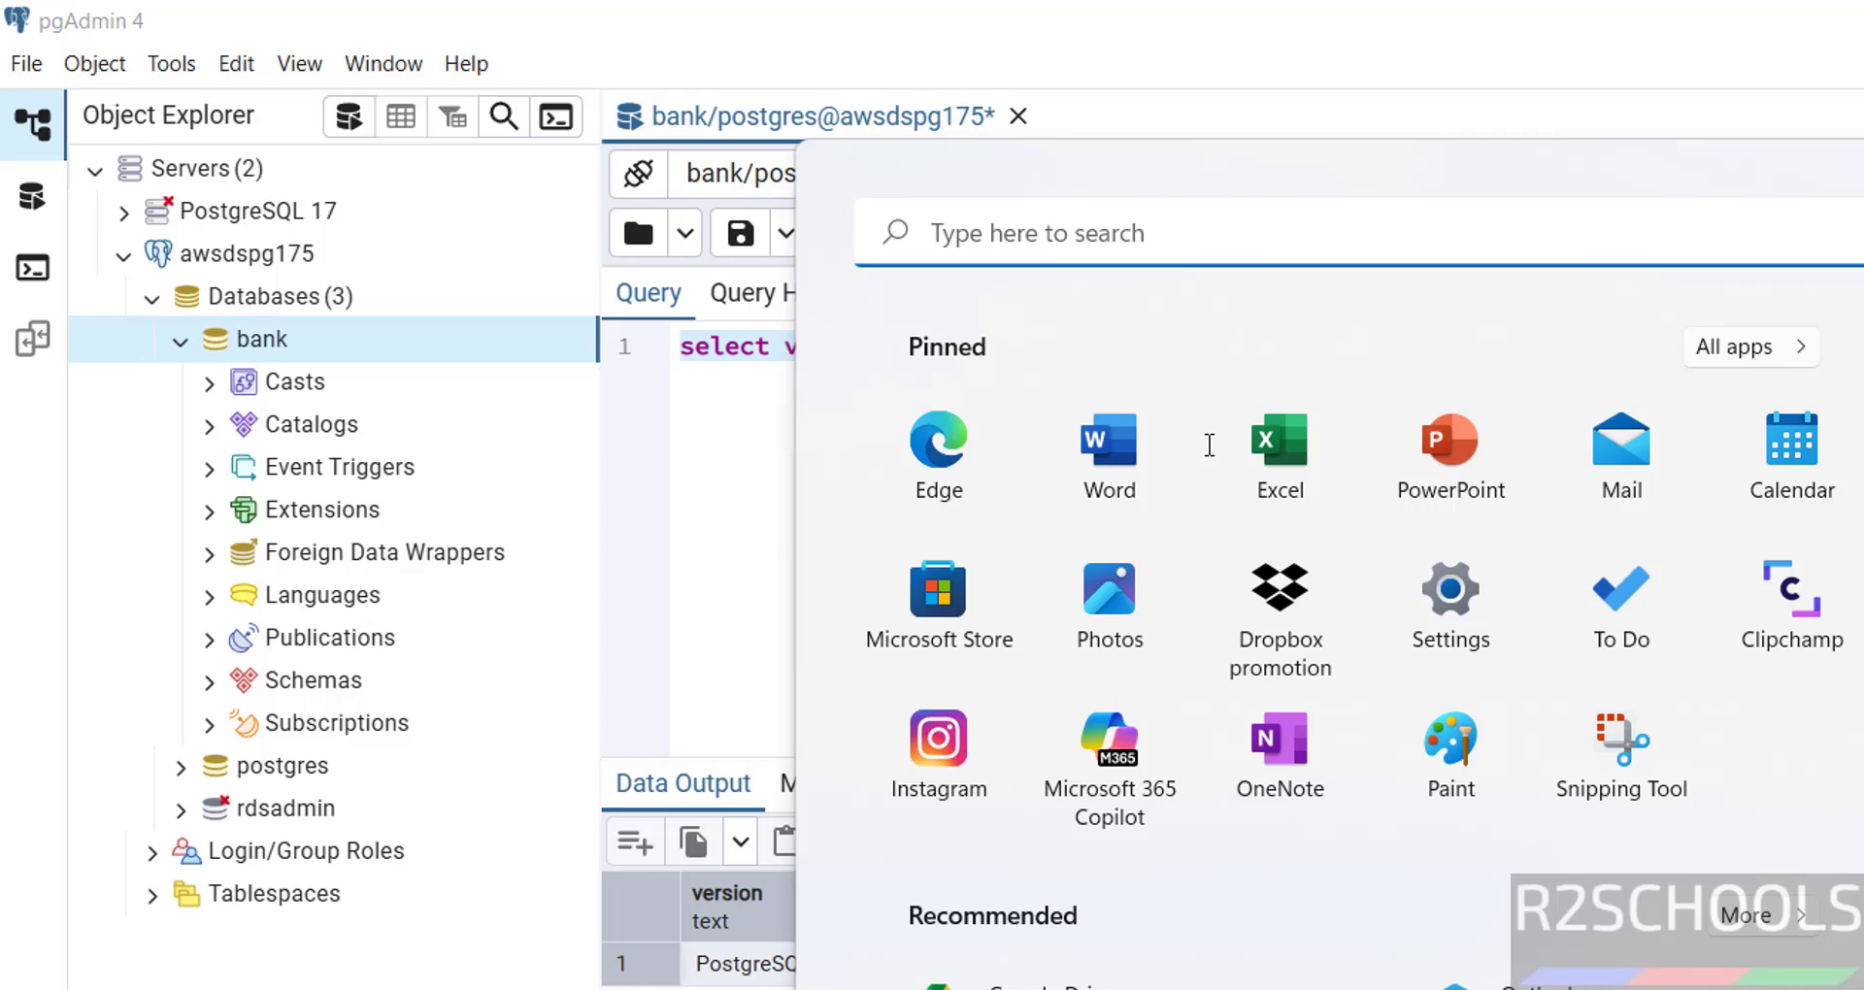
- Open a Command Prompt and check the installed version with psql --version
{"action": "key", "text": "Escape"}
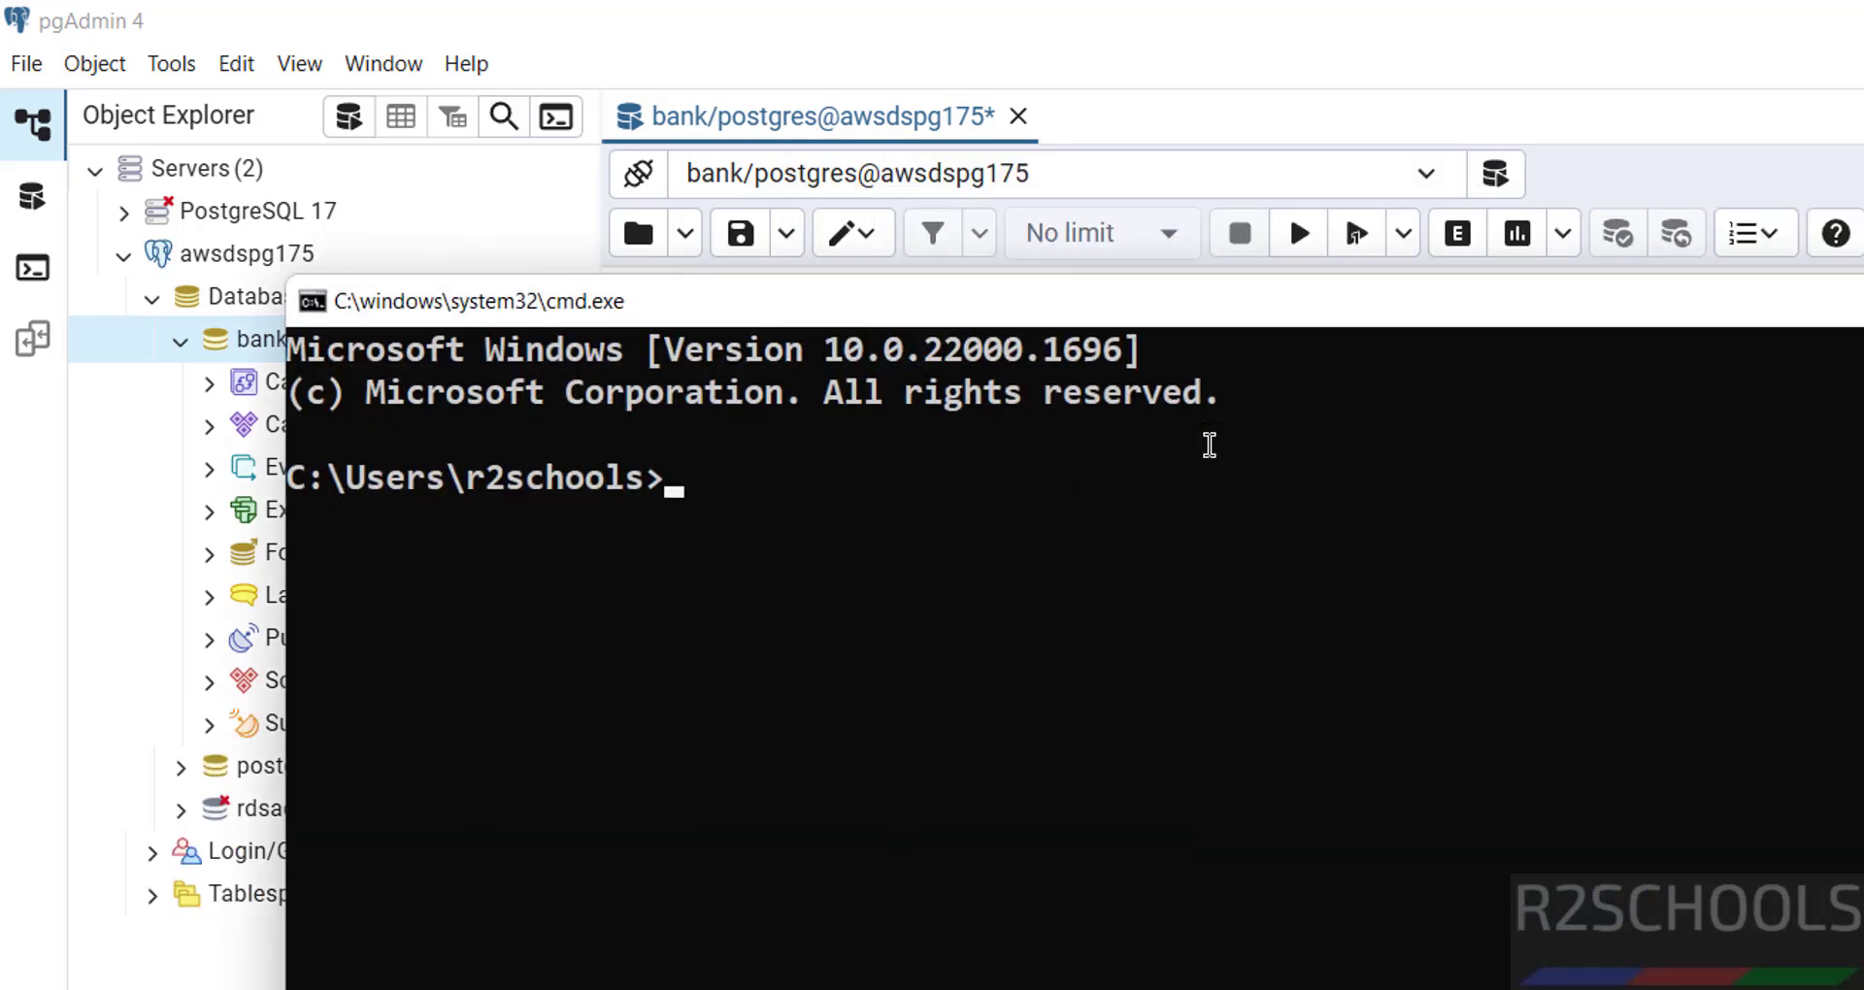
{"action": "type", "text": "psql -"}
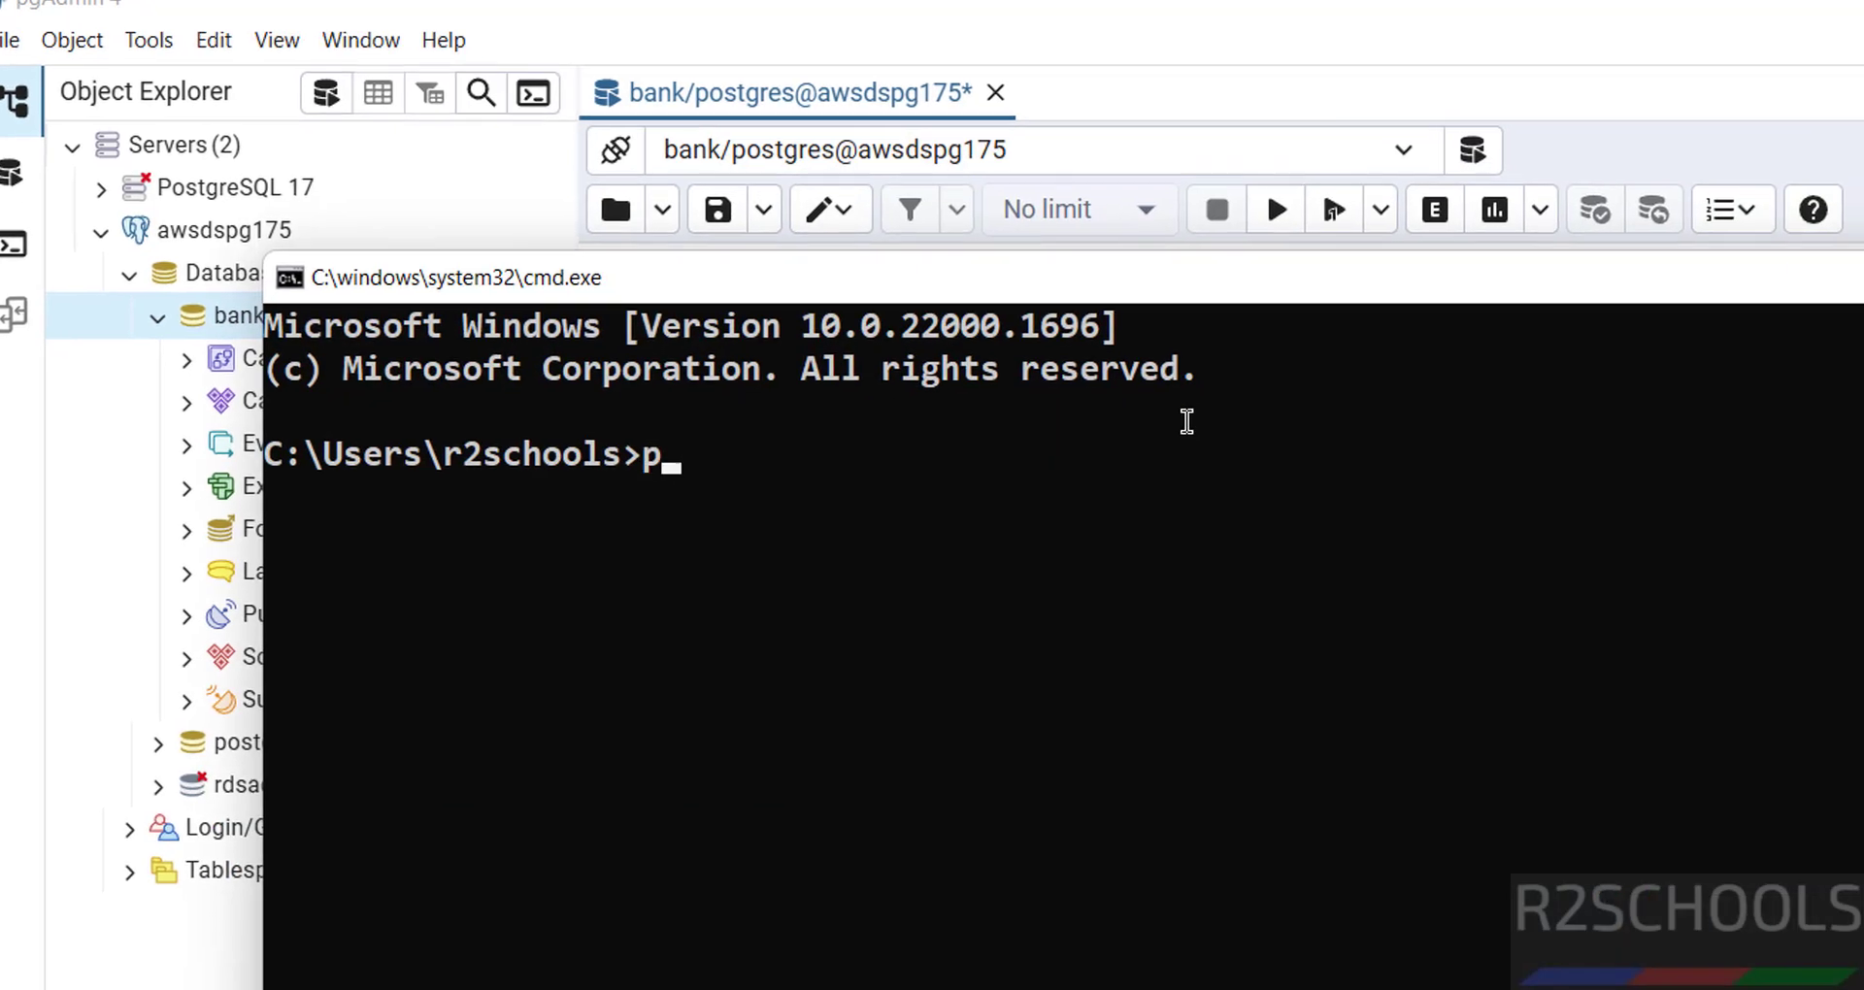
{"action": "type", "text": "-version"}
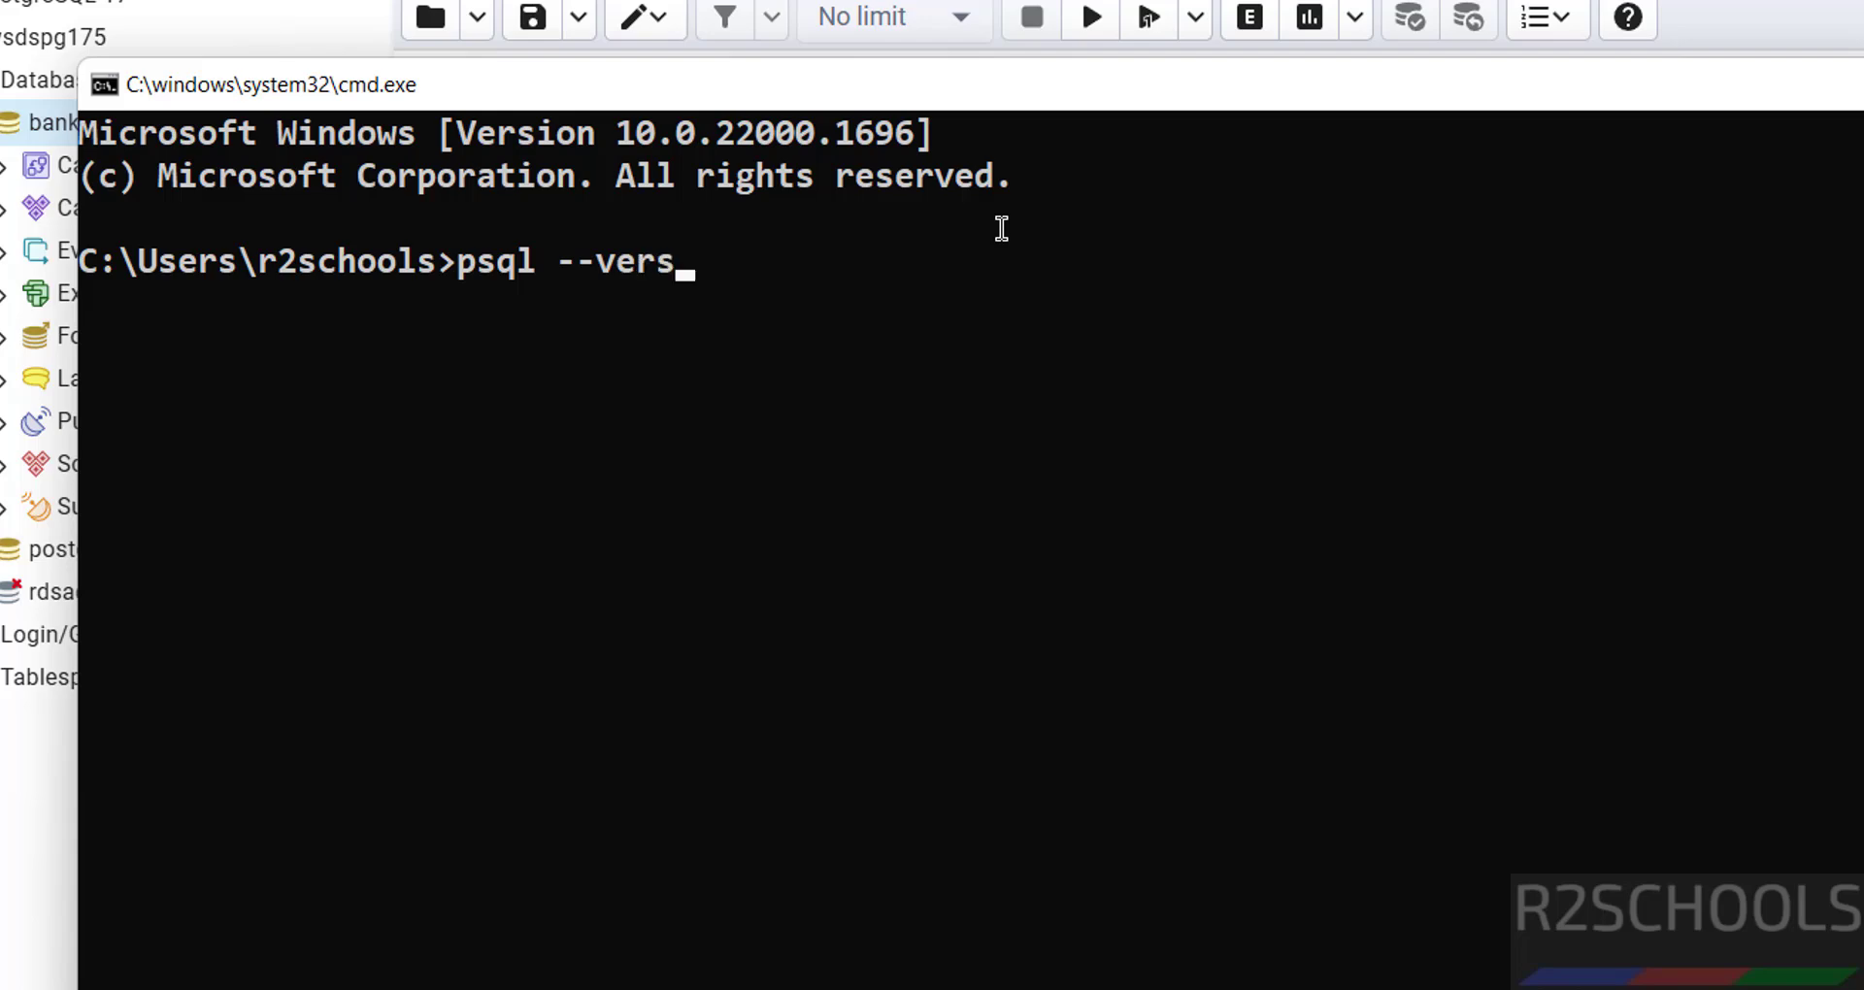
{"action": "key", "text": "Return"}
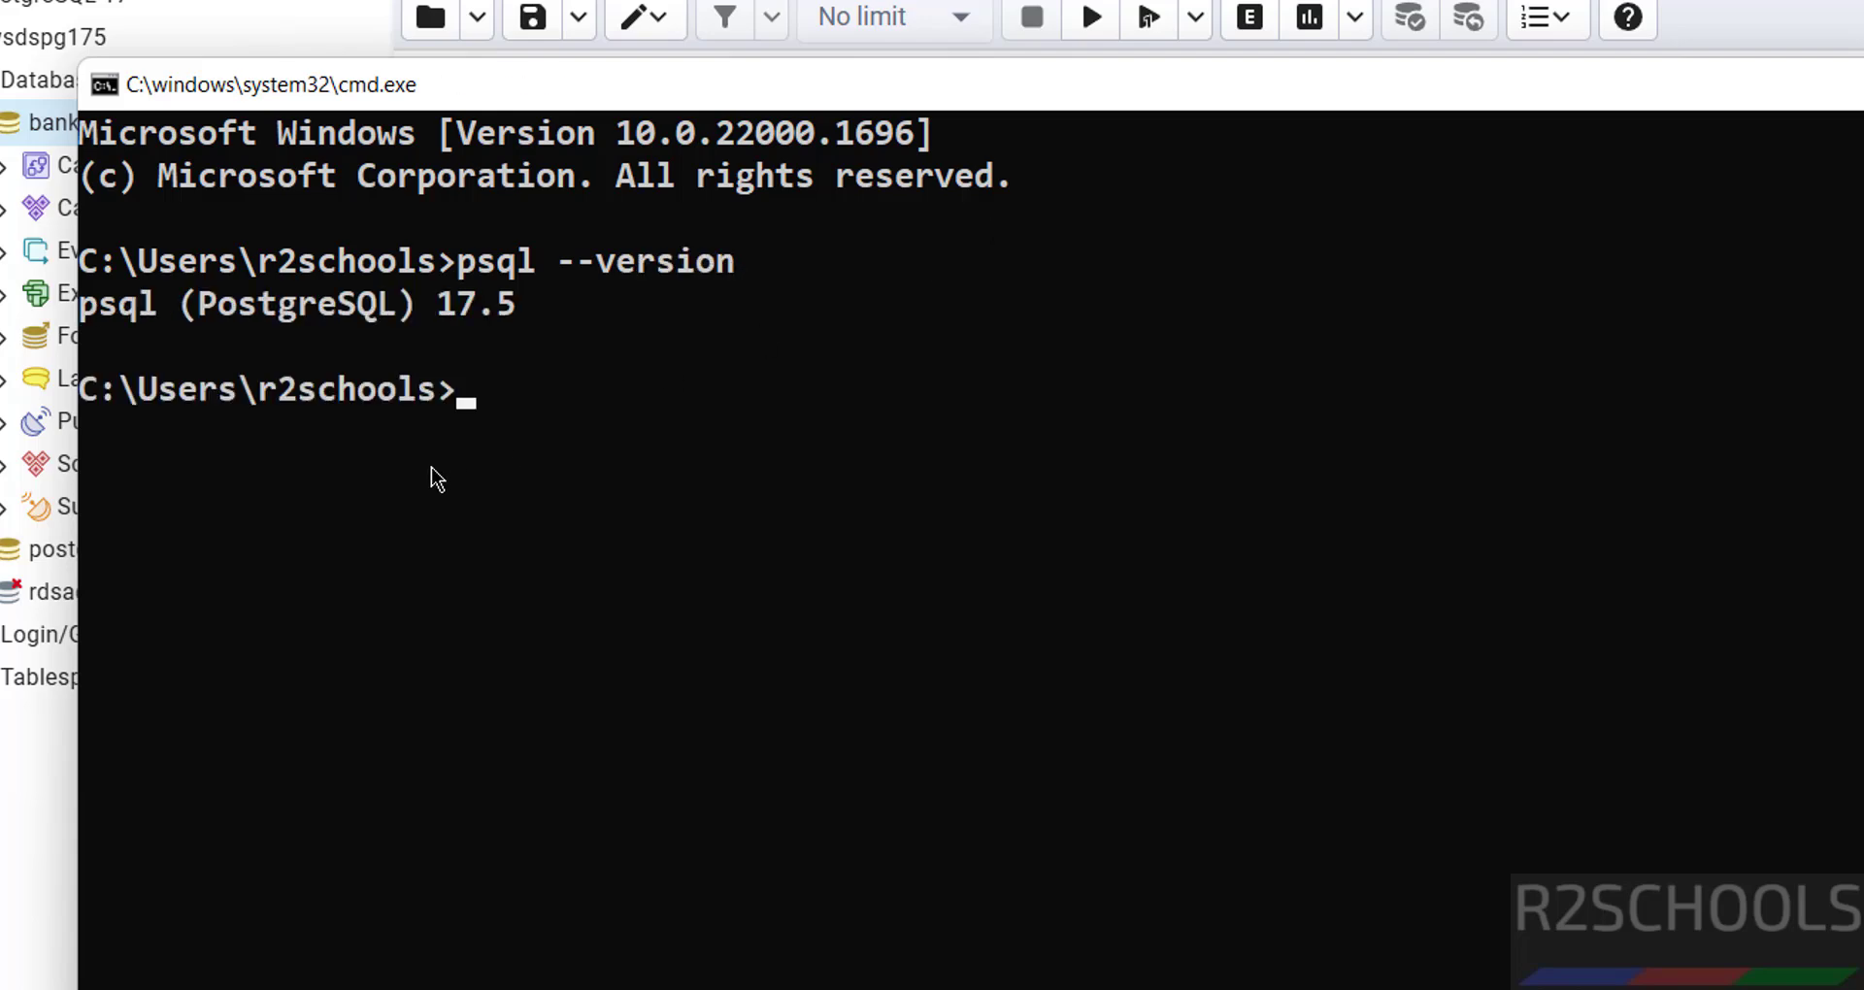
{"action": "key", "text": "ctrl+l"}
{"action": "key", "text": "BackSpace"}
- Connect psql to the RDS endpoint as postgres on database bank and run select version();
{"action": "type", "text": "psql"}
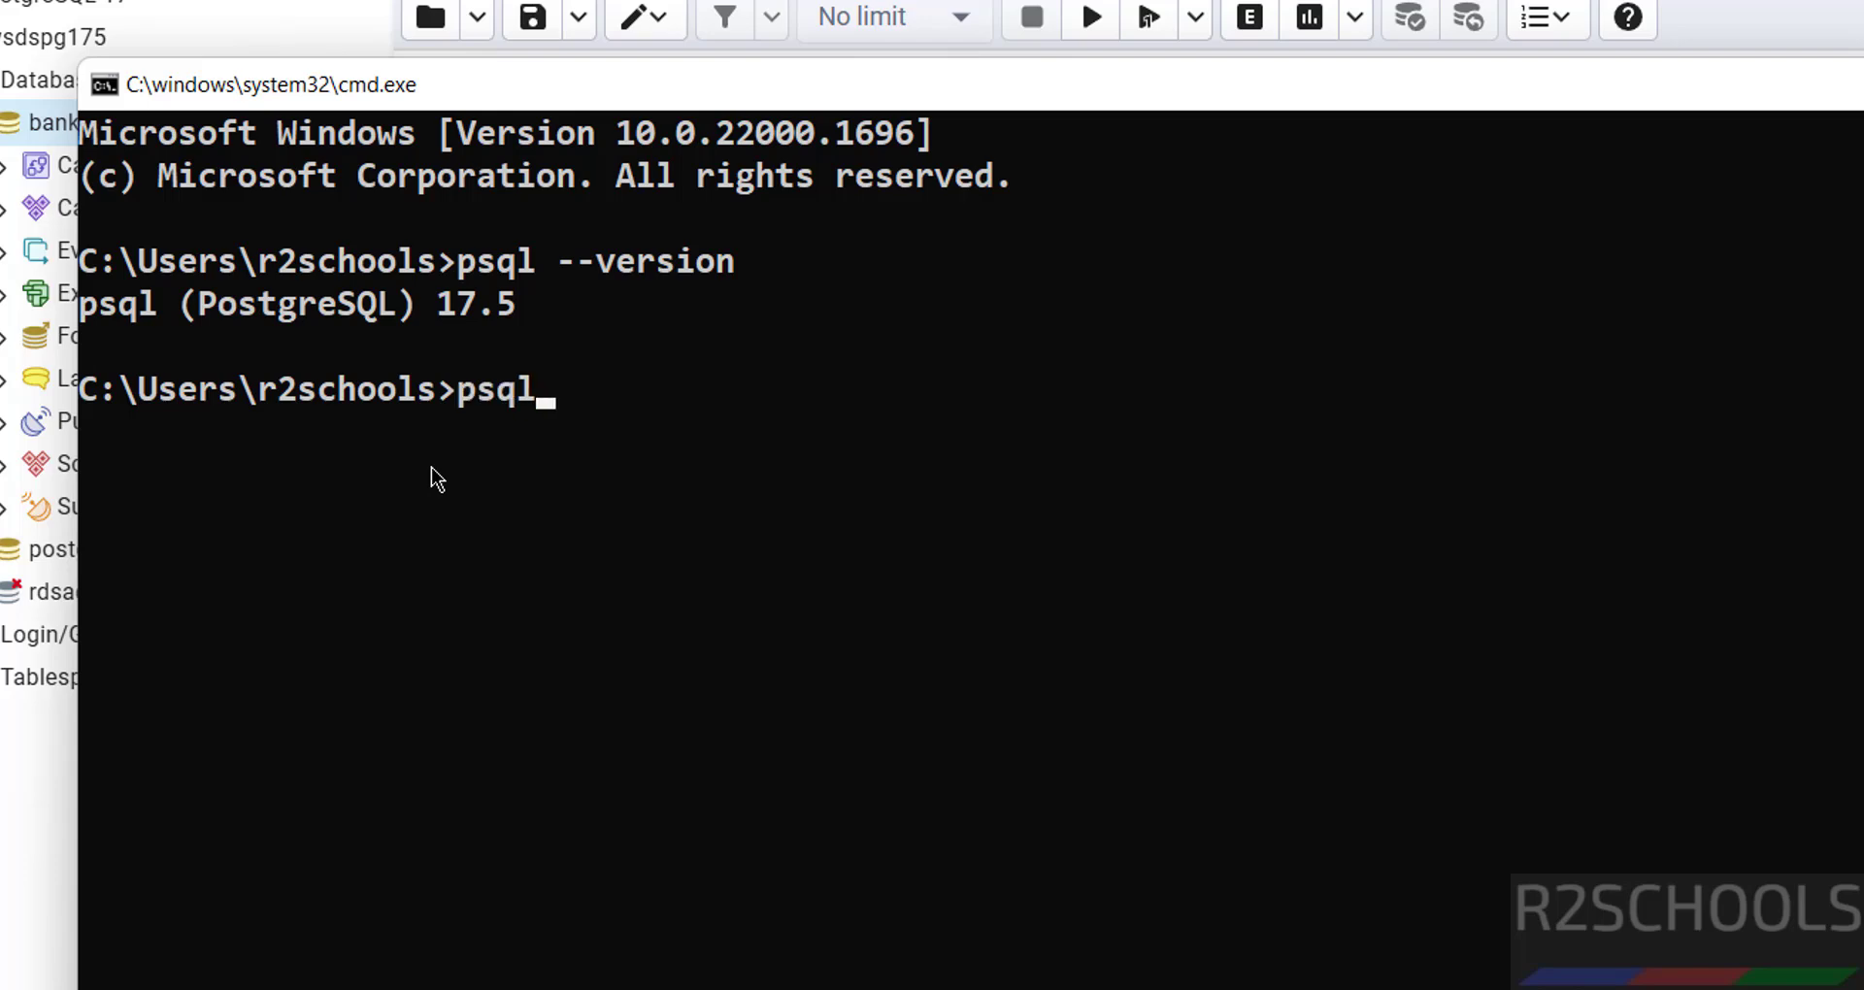
{"action": "type", "text": " -h"}
{"action": "type", "text": "awsrdspg175.ccbkoco727za.us-east-1.rds.amazonaws.com"}
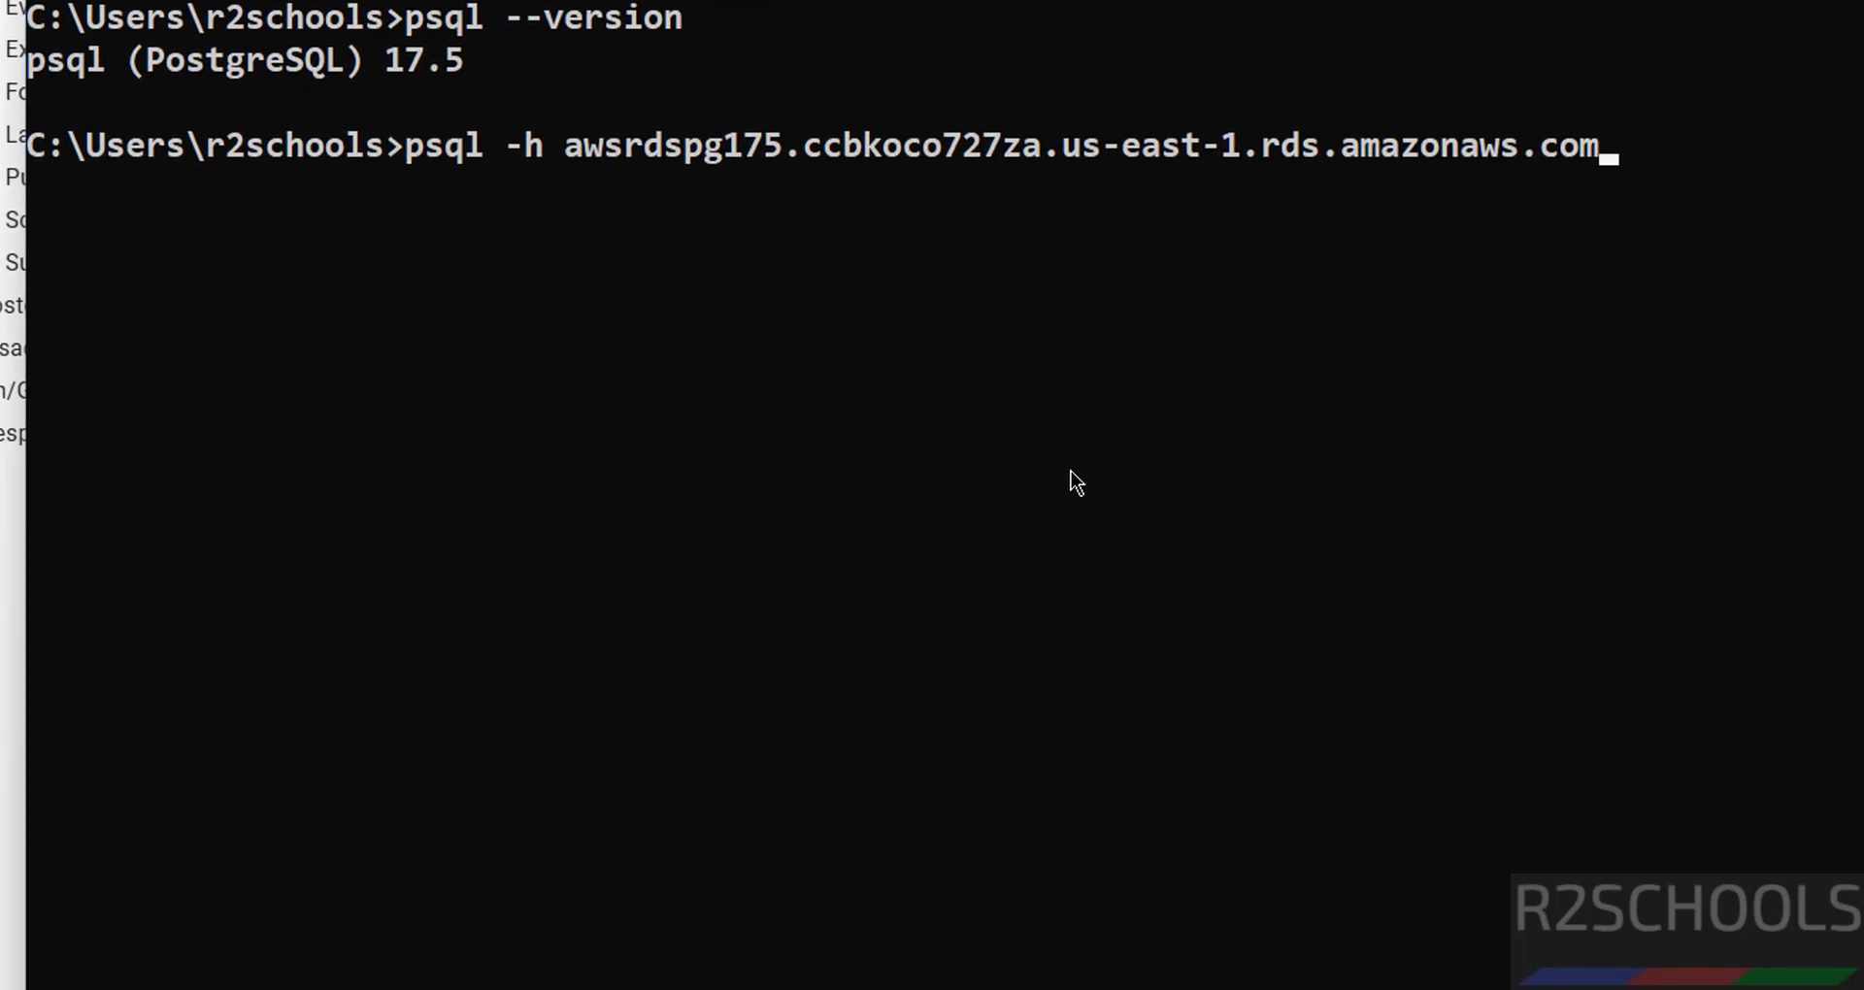
{"action": "type", "text": "-U postgres "}
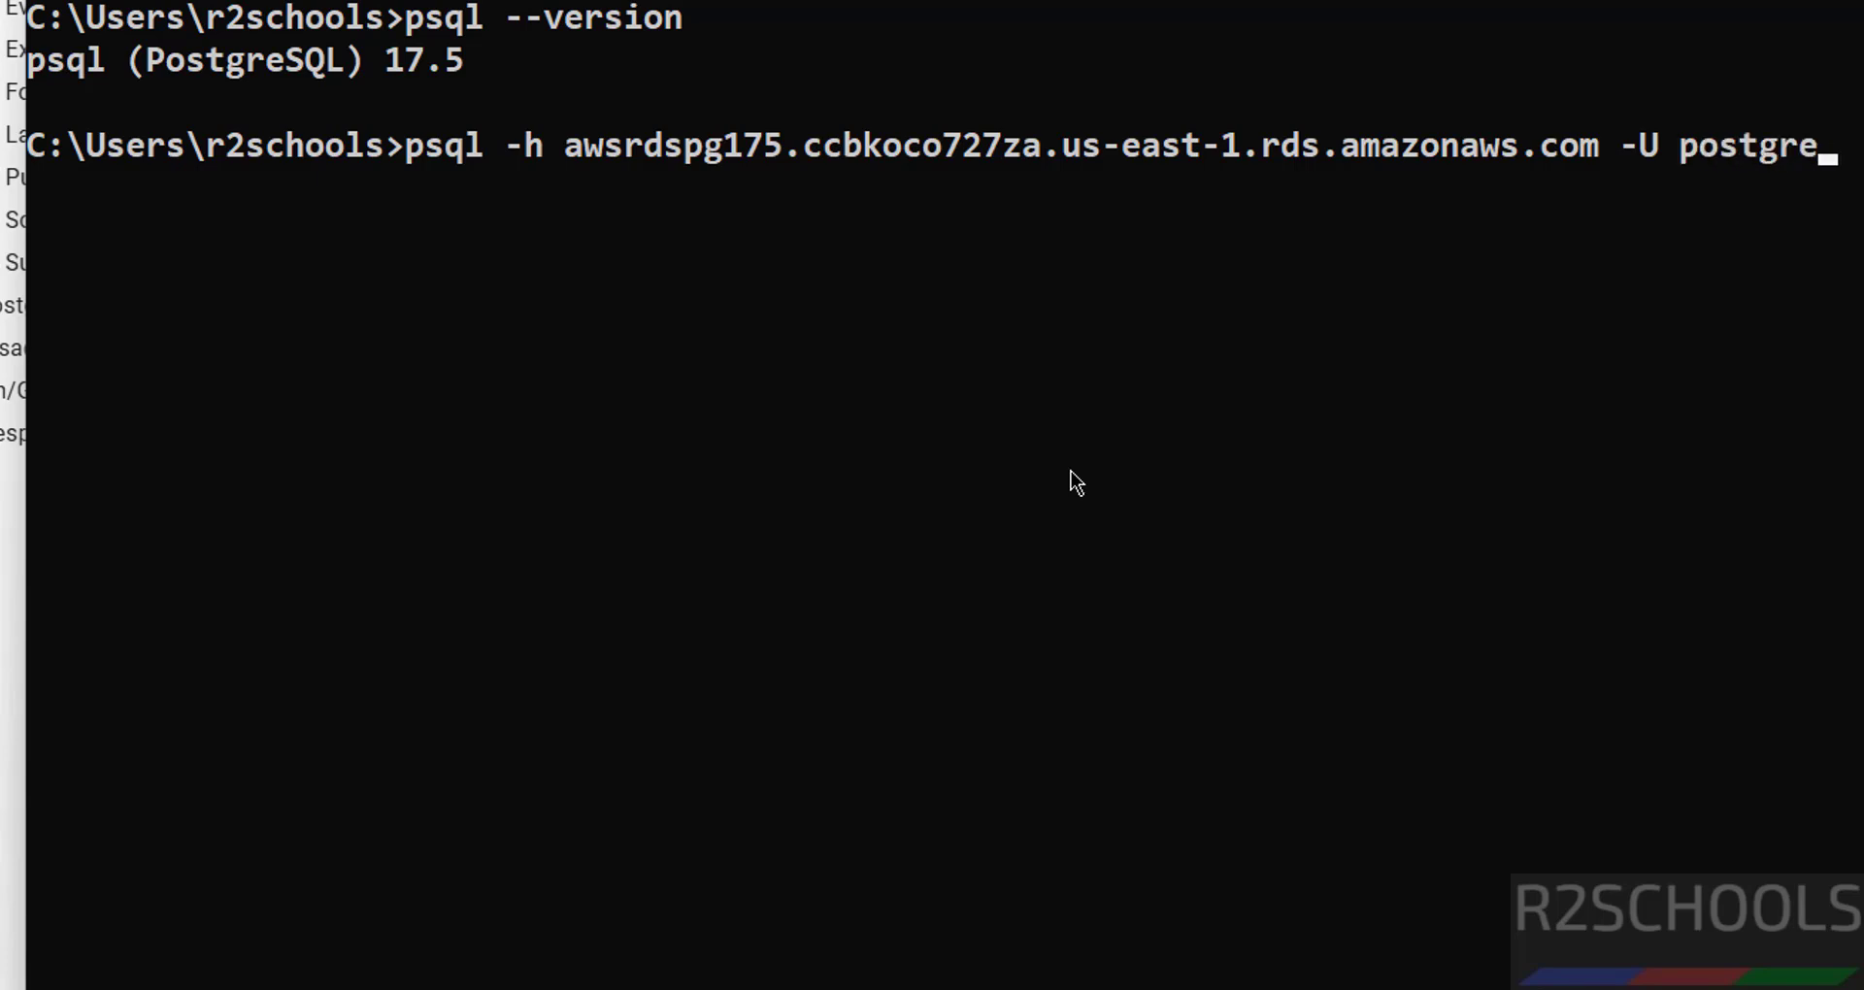
{"action": "type", "text": "-d bank"}
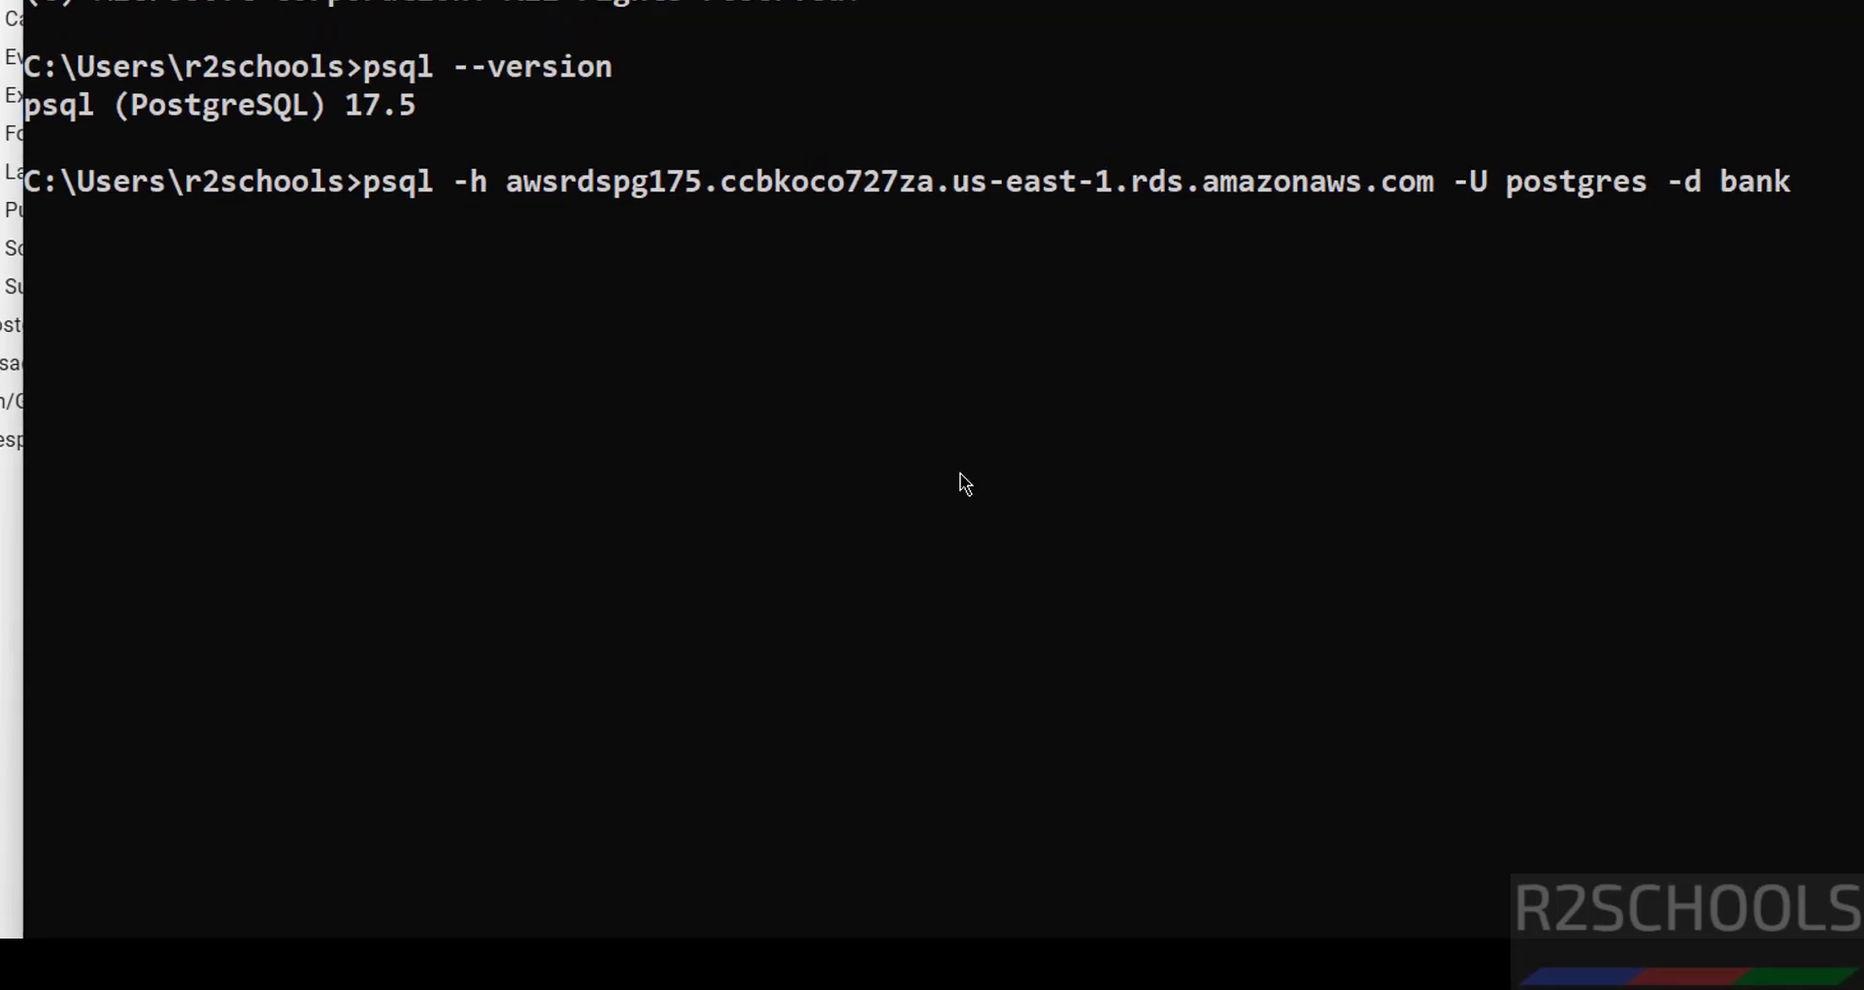
{"action": "key", "text": "Return"}
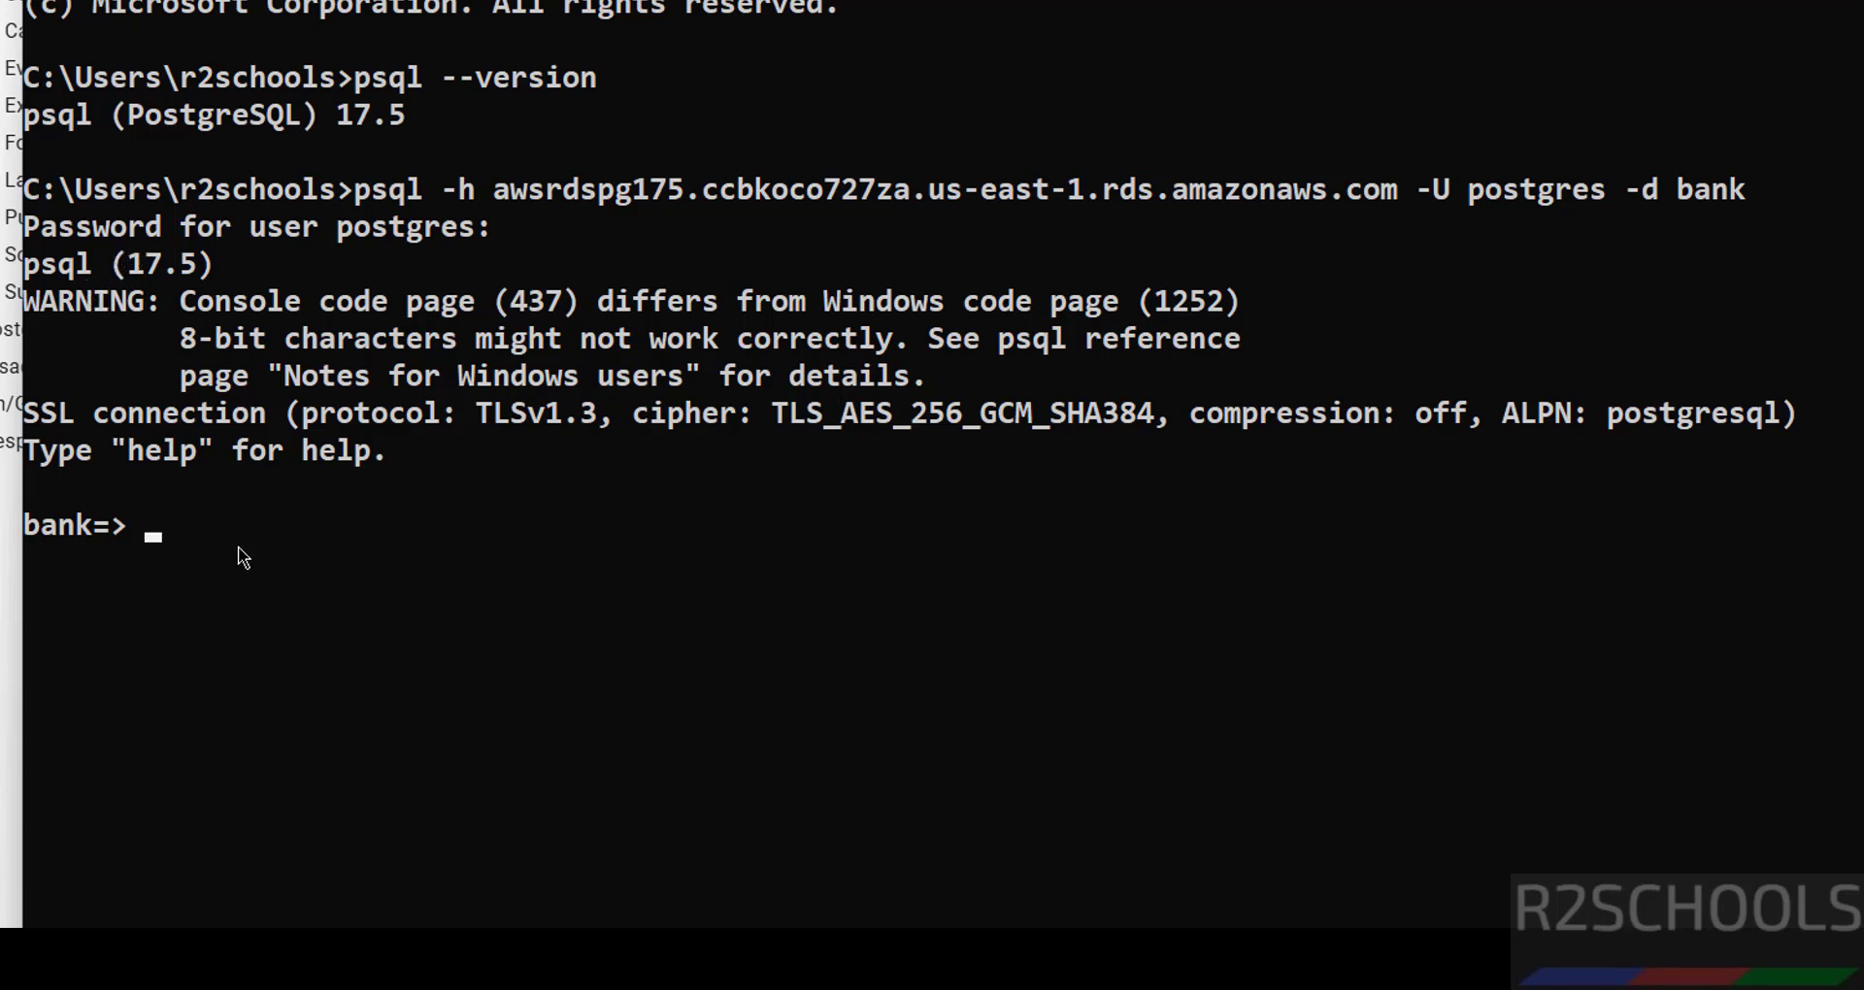
{"action": "type", "text": "select version()"}
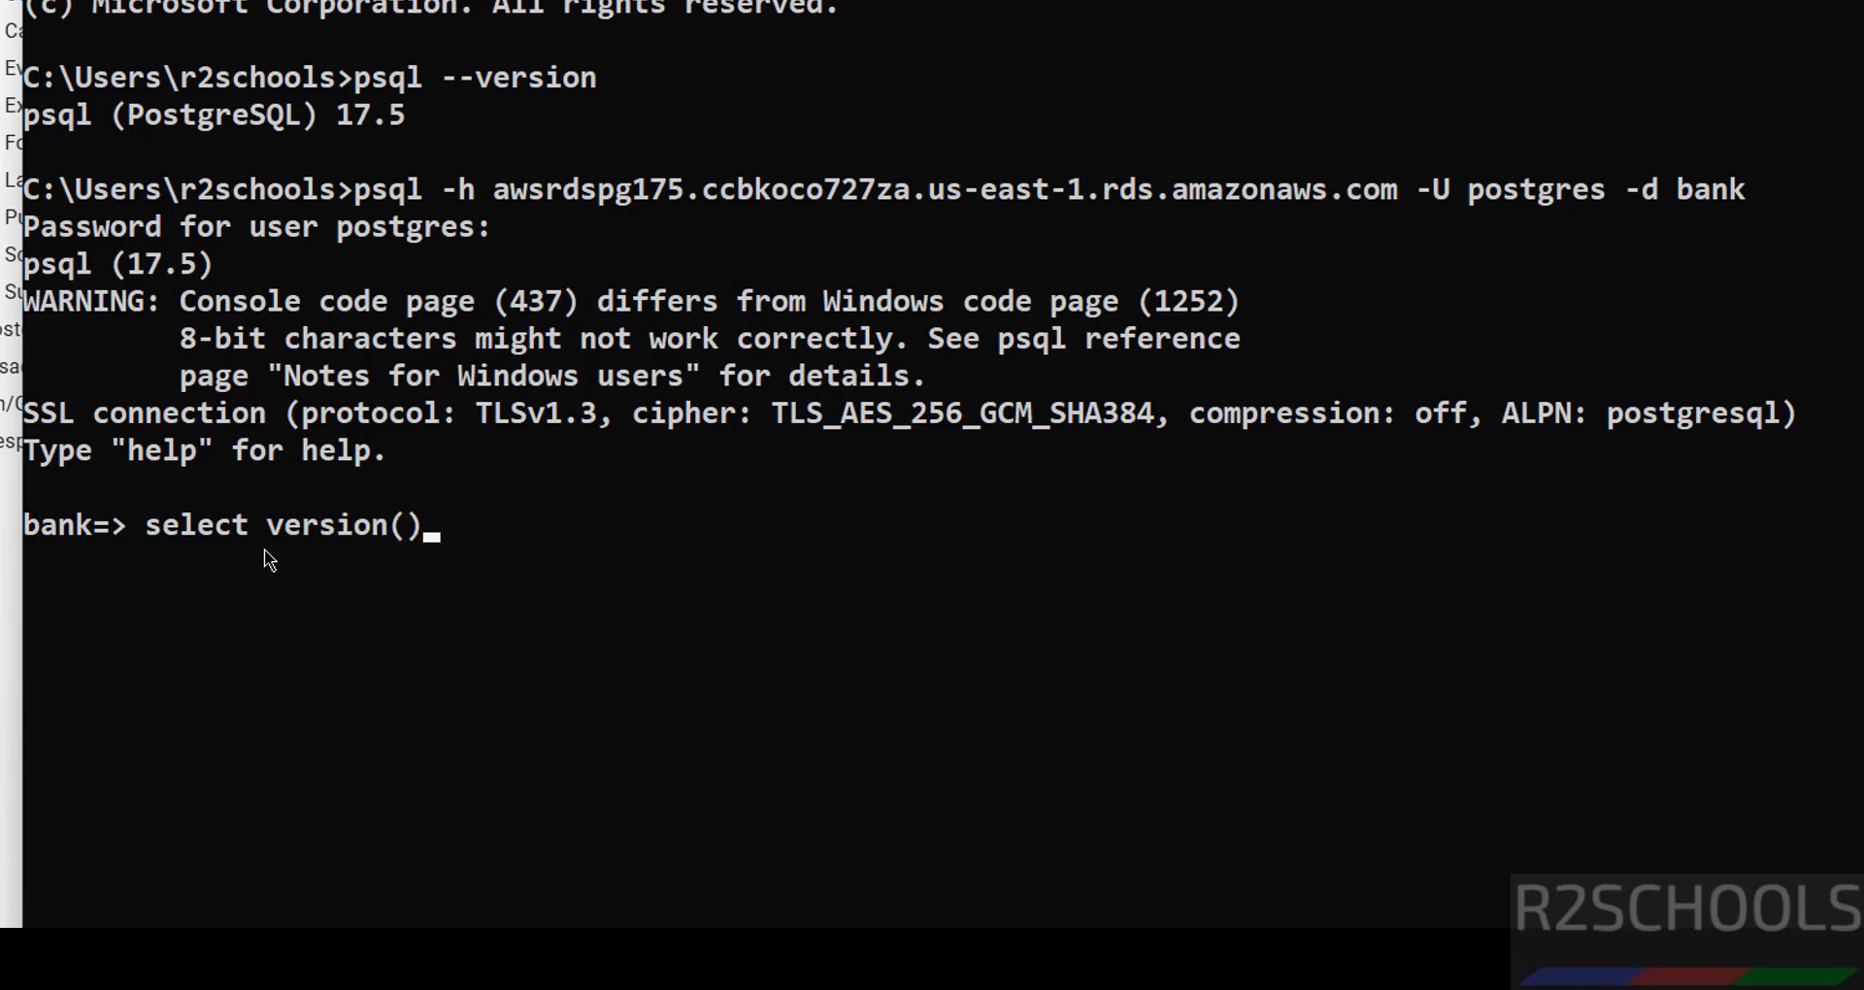
{"action": "type", "text": ";"}
{"action": "key", "text": "Return"}
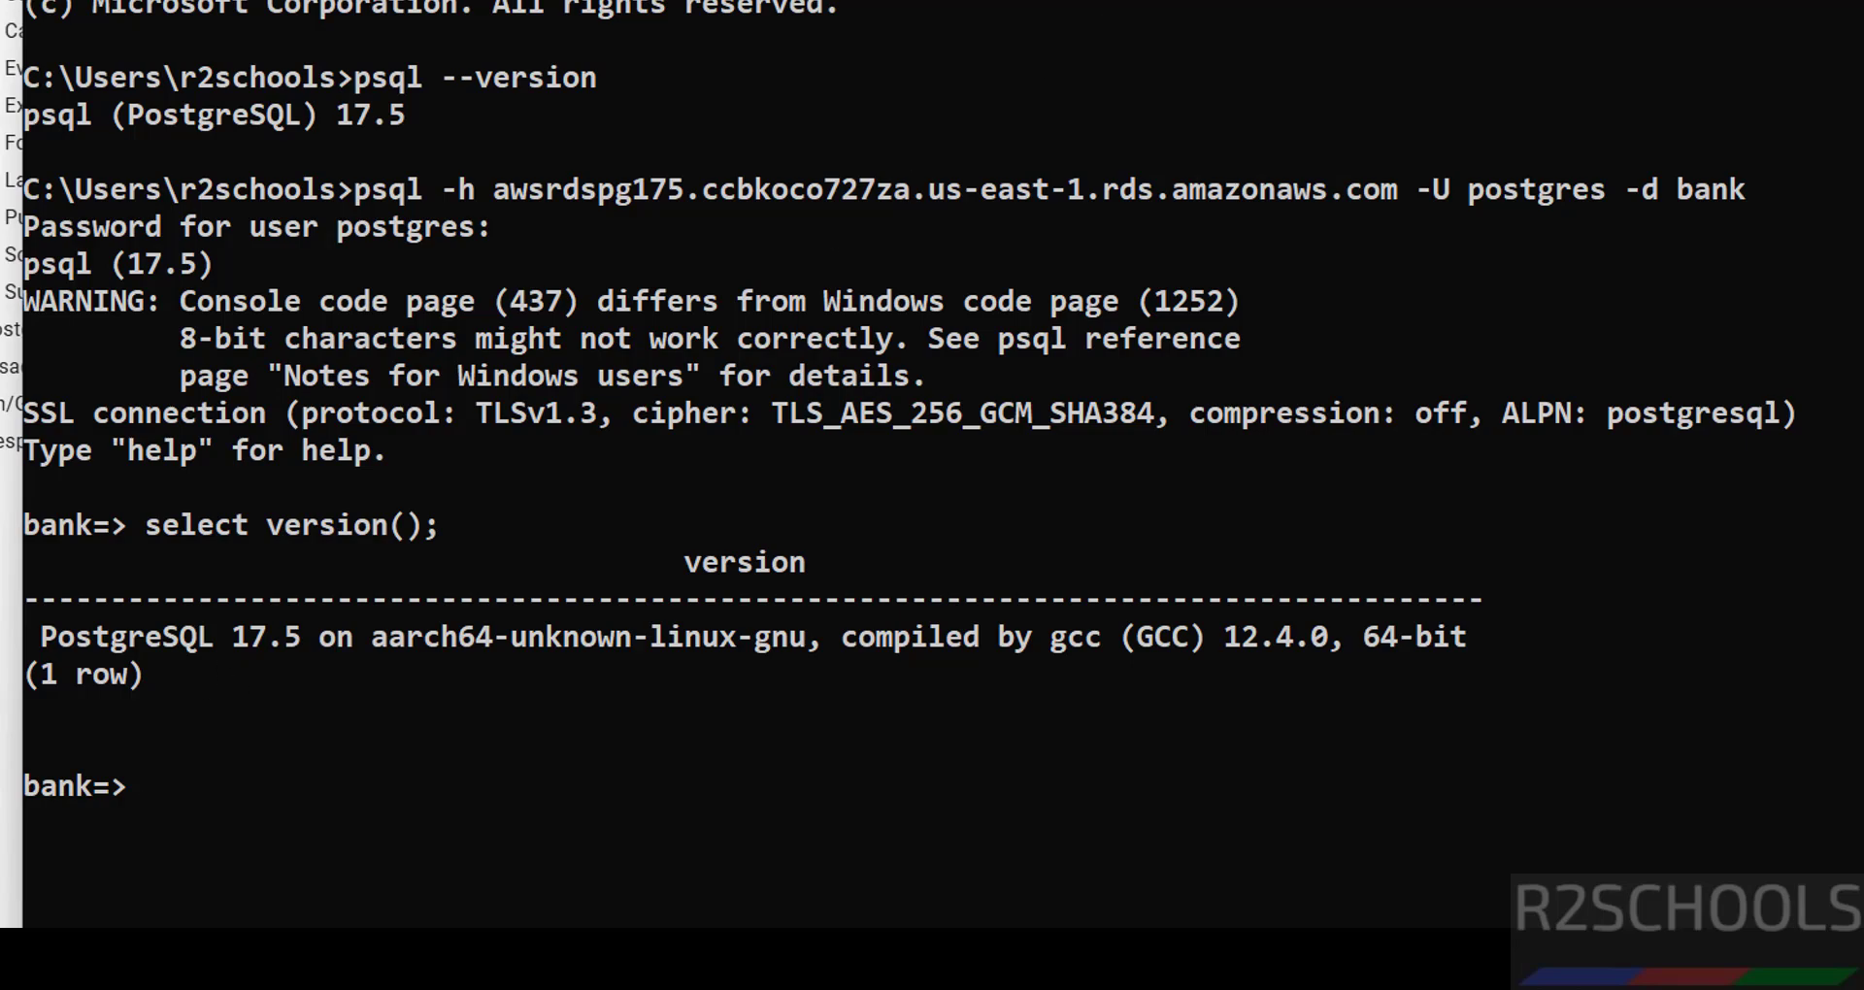
{"action": "key", "text": "alt+Tab"}
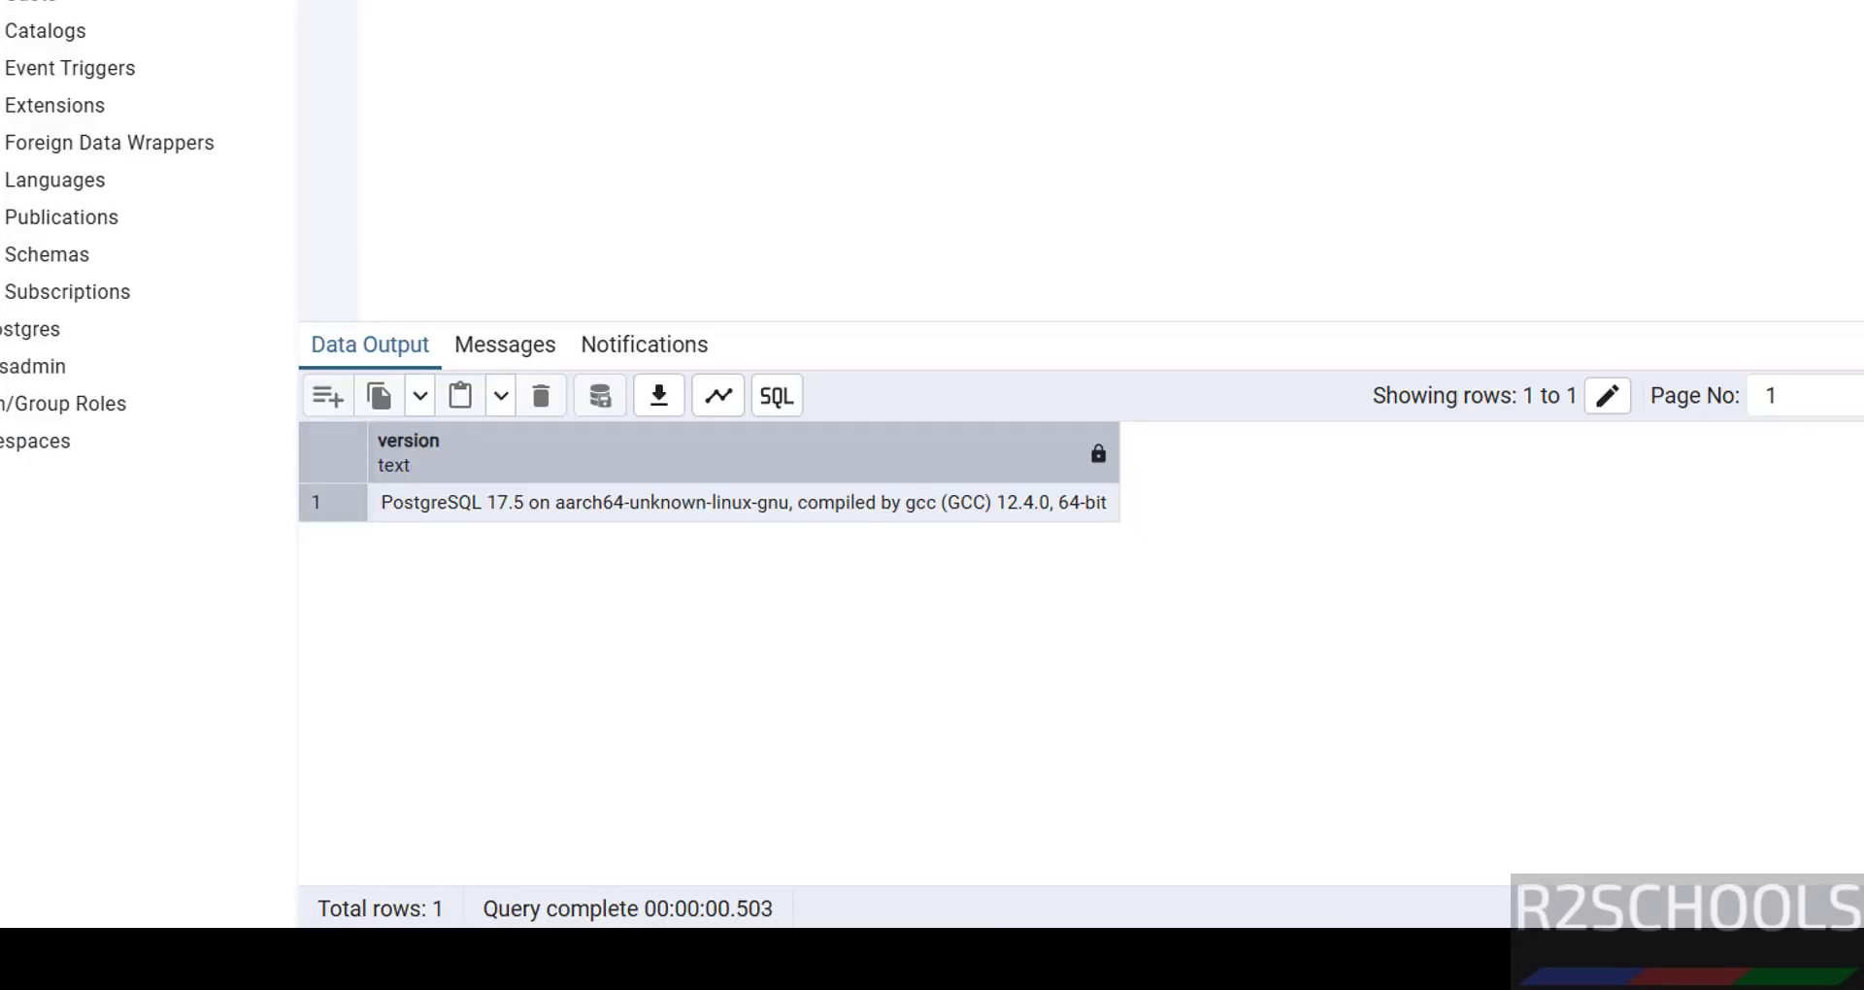
- Launch DBeaver and start a new PostgreSQL database connection
{"action": "key", "text": "super"}
{"action": "type", "text": "dbea"}
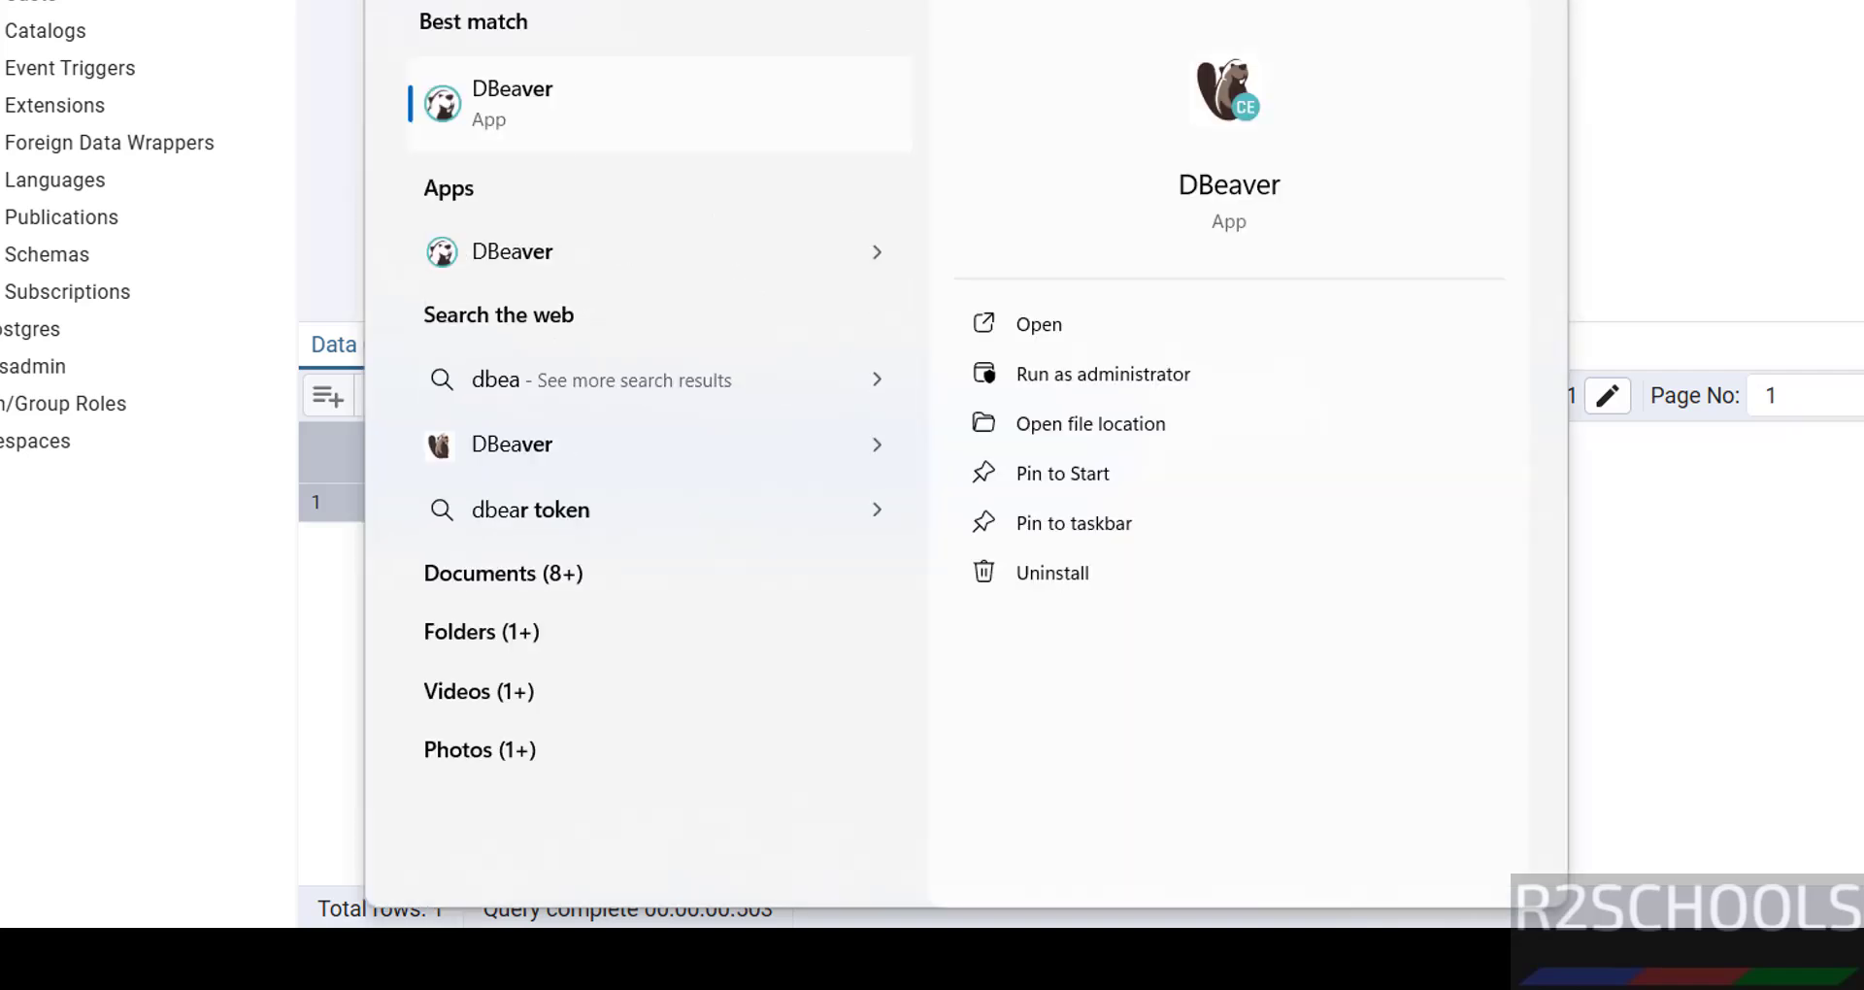
{"action": "left_click", "coordinate": [597, 123]}
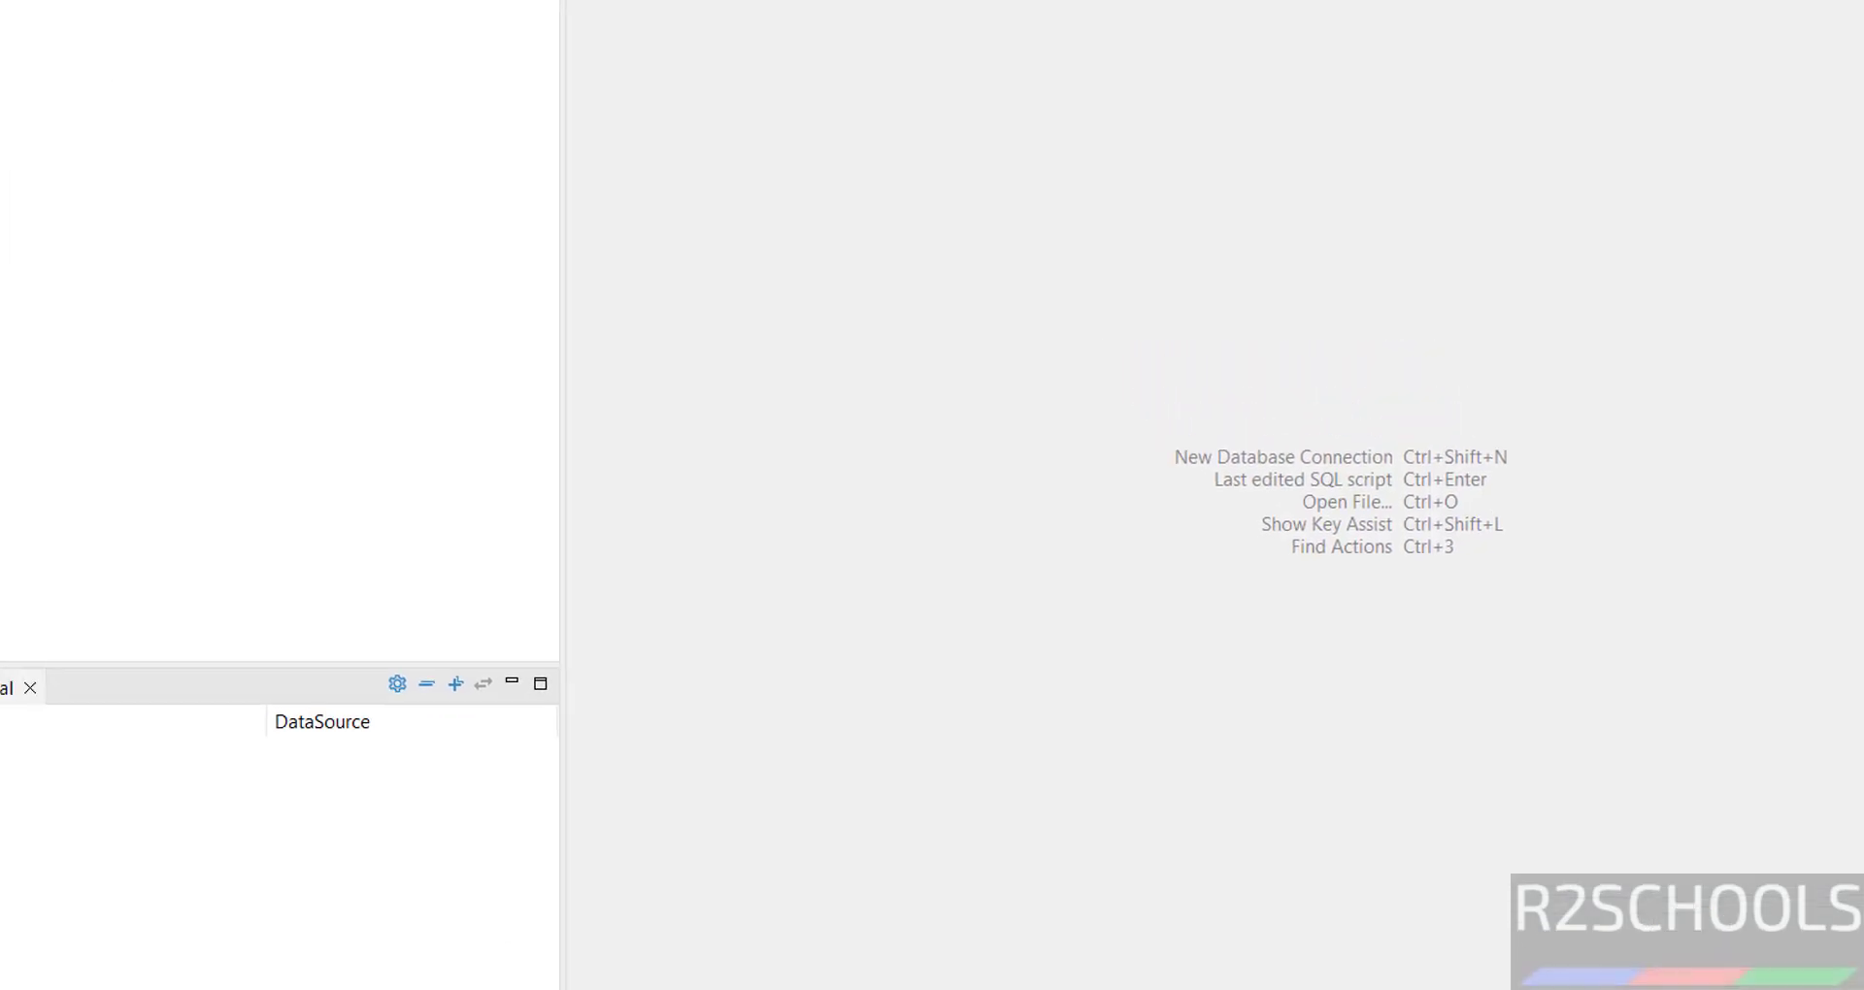
{"action": "left_click", "coordinate": [24, 88]}
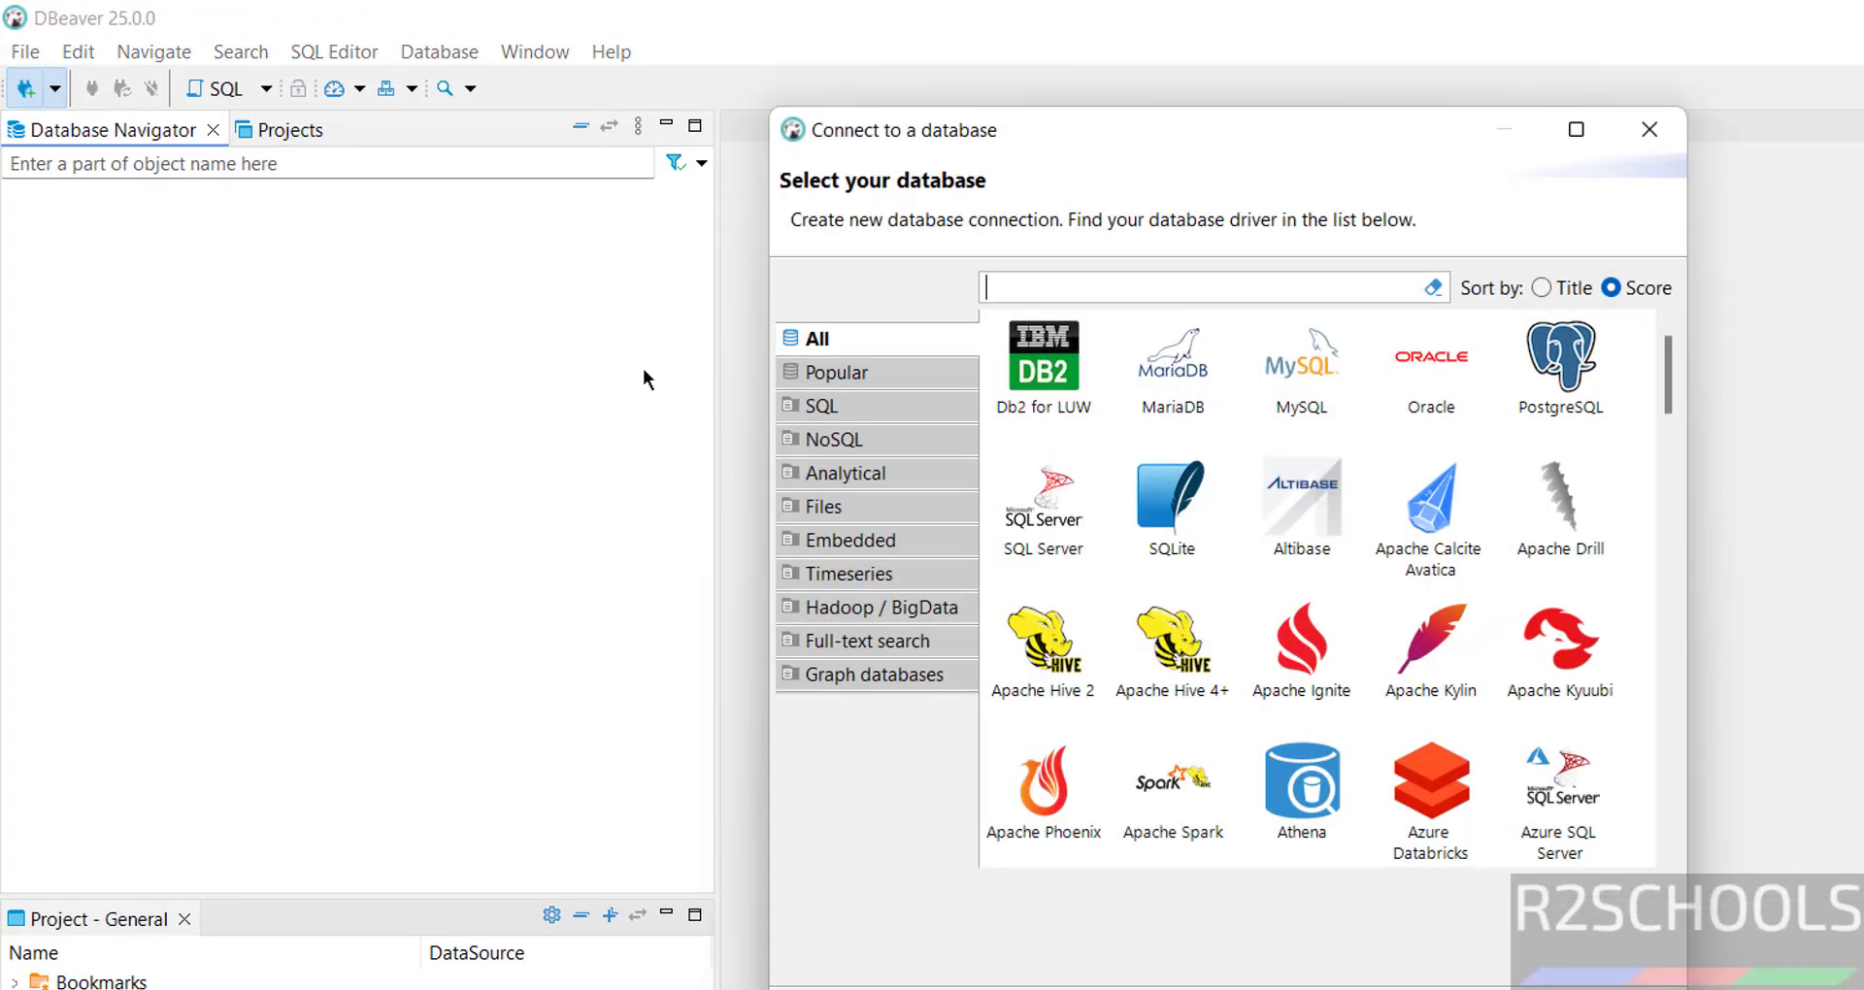
{"action": "left_click", "coordinate": [1563, 420]}
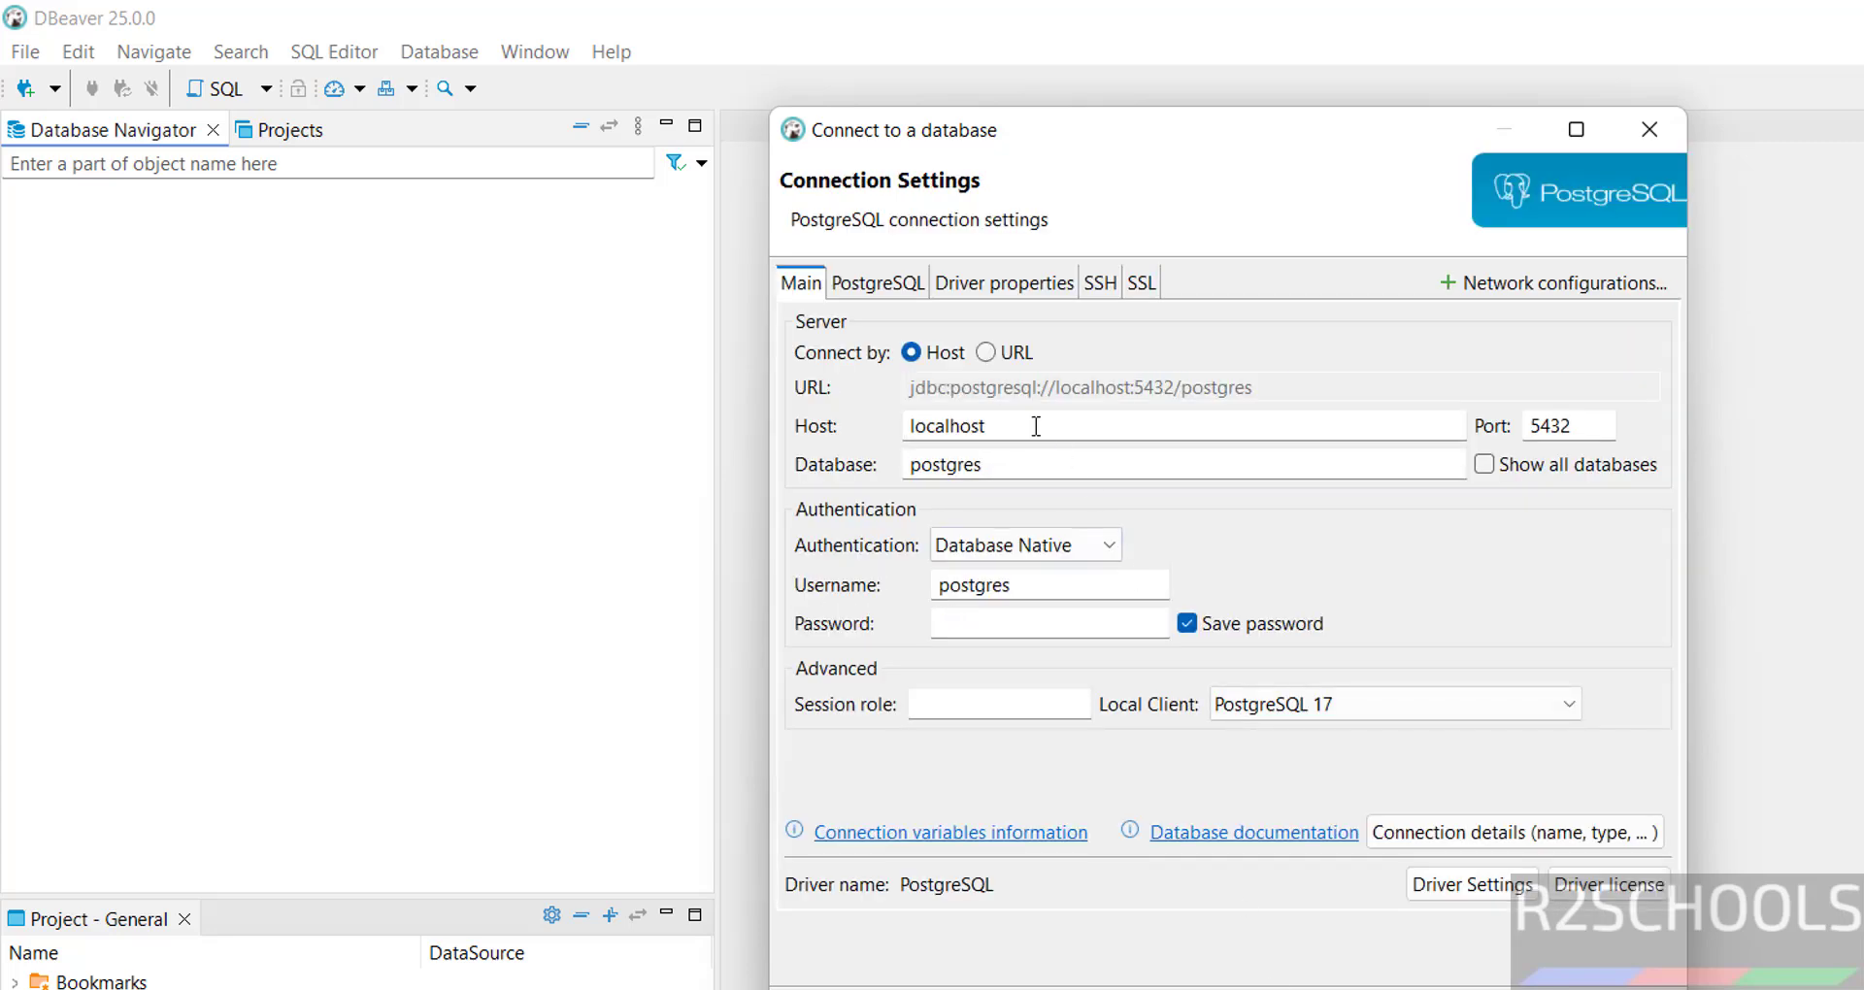
- Set the host to the RDS endpoint, database to bank, and enable showing all databases
{"action": "left_click_drag", "start_coordinate": [1036, 424], "coordinate": [772, 408]}
{"action": "type", "text": "awsrdspg175.ccbkoco727za.us-east-1.rds.amazonaws.com"}
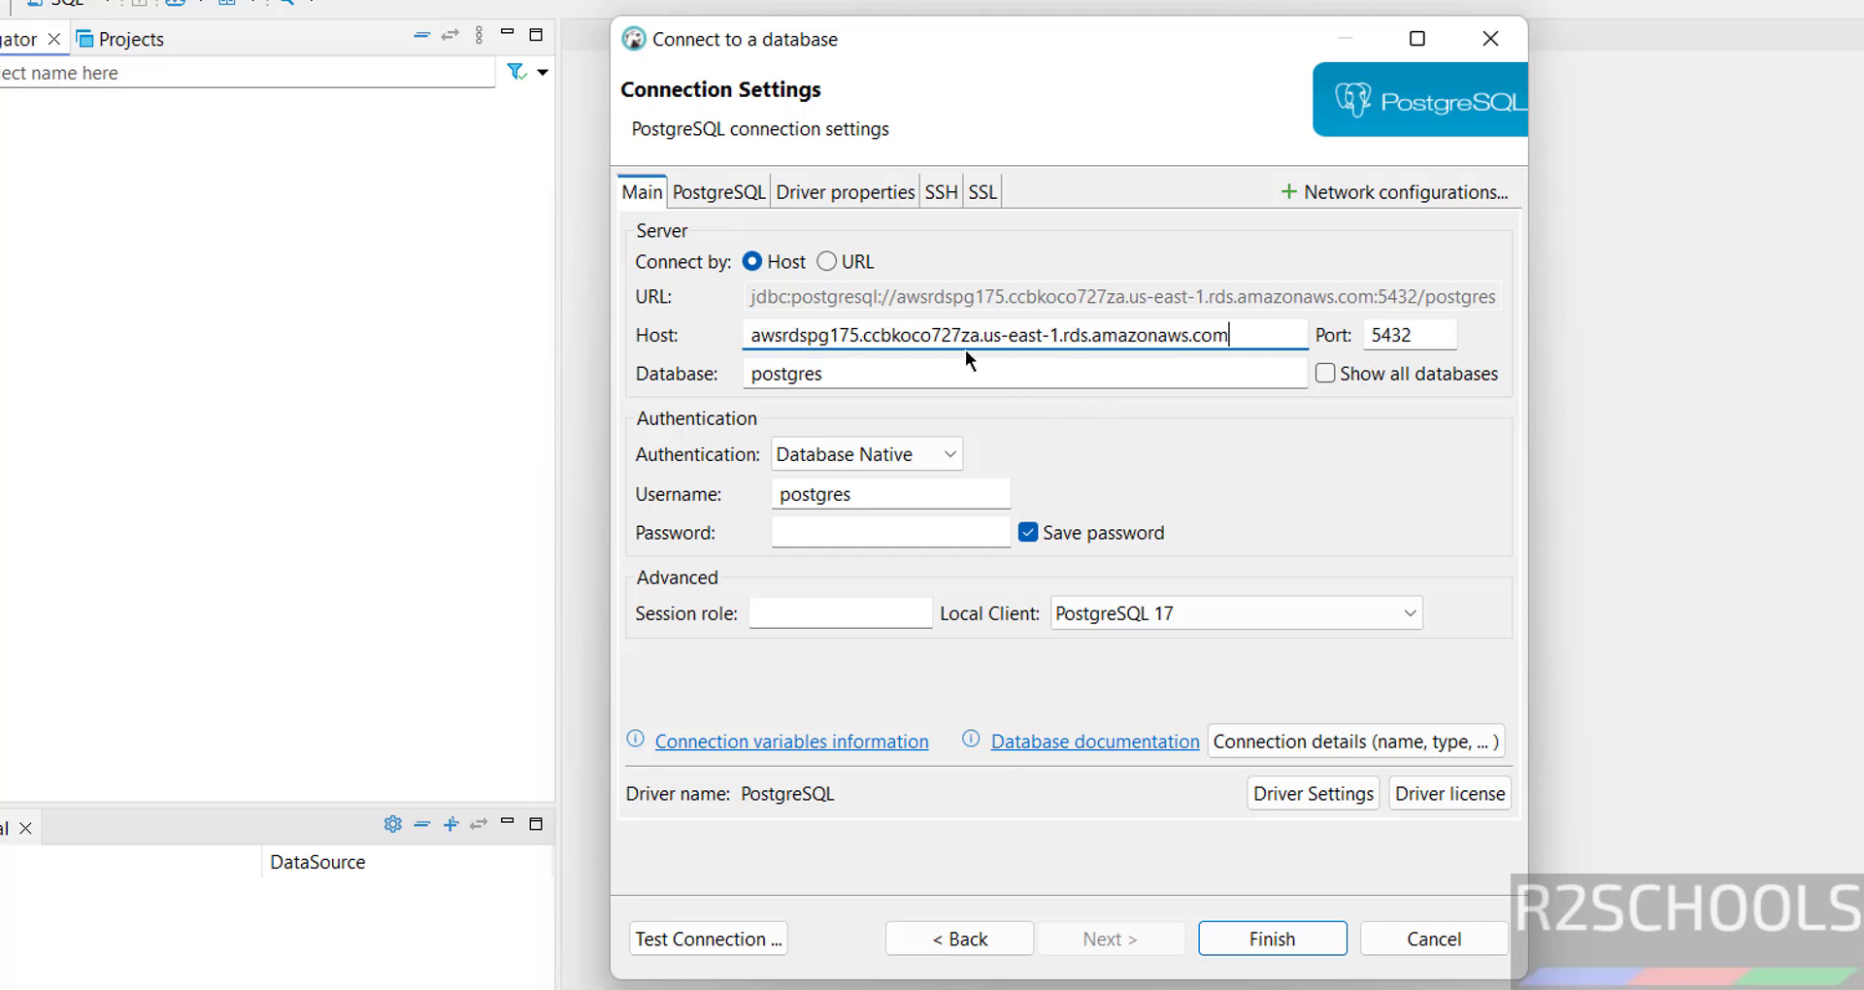
{"action": "double_click", "coordinate": [875, 369]}
{"action": "type", "text": "bank"}
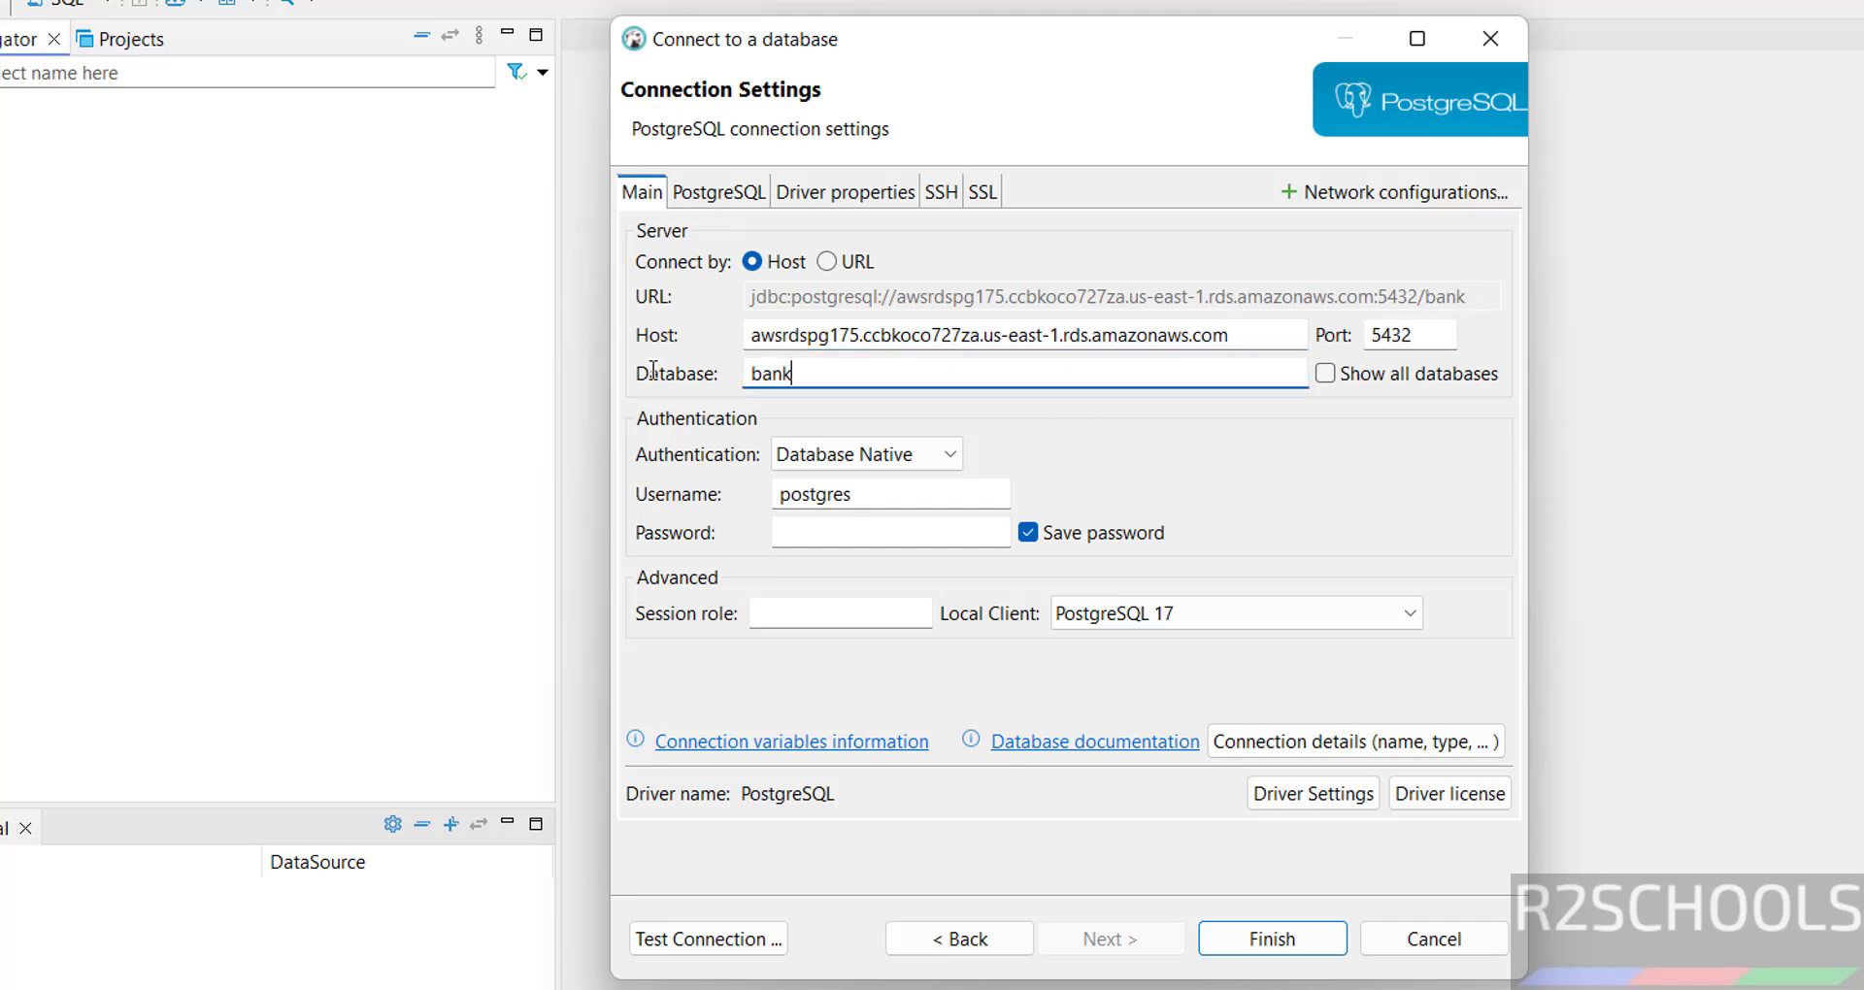
{"action": "left_click", "coordinate": [1326, 372]}
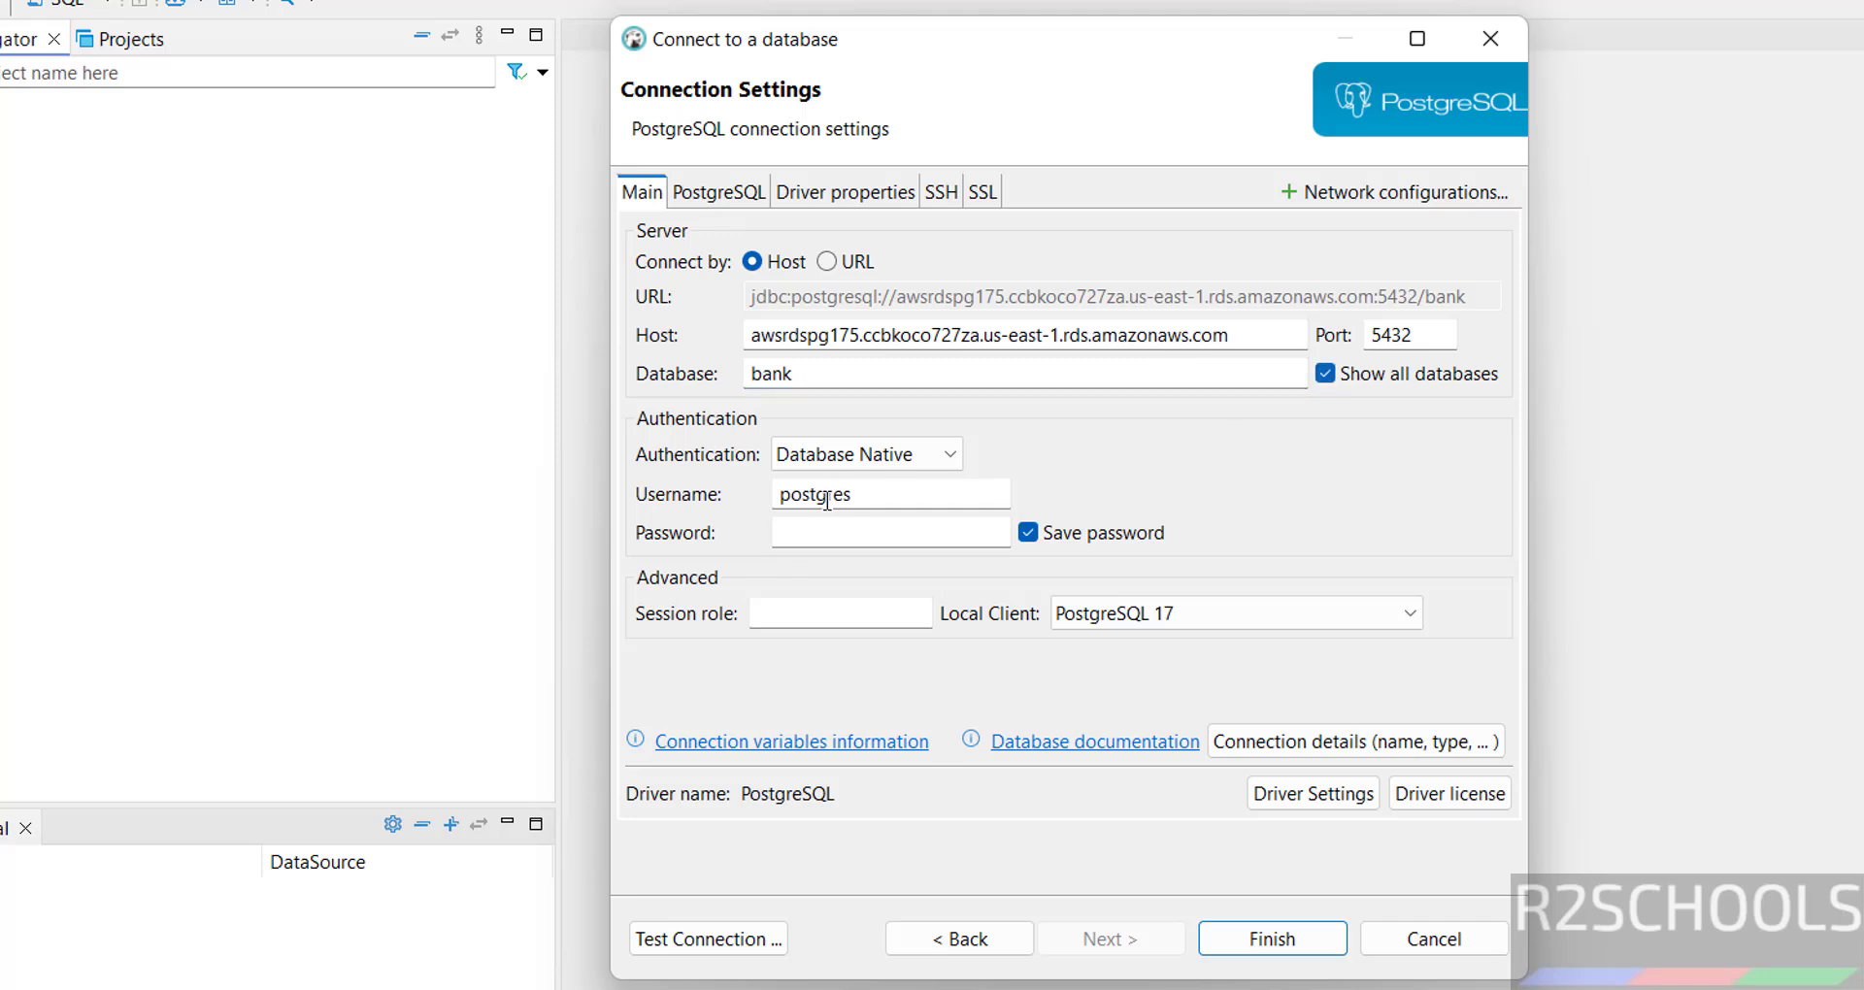
- Enter the database password, test the connection successfully, and save the bank connection
{"action": "left_click", "coordinate": [859, 524]}
{"action": "type", "text": "123456789"}
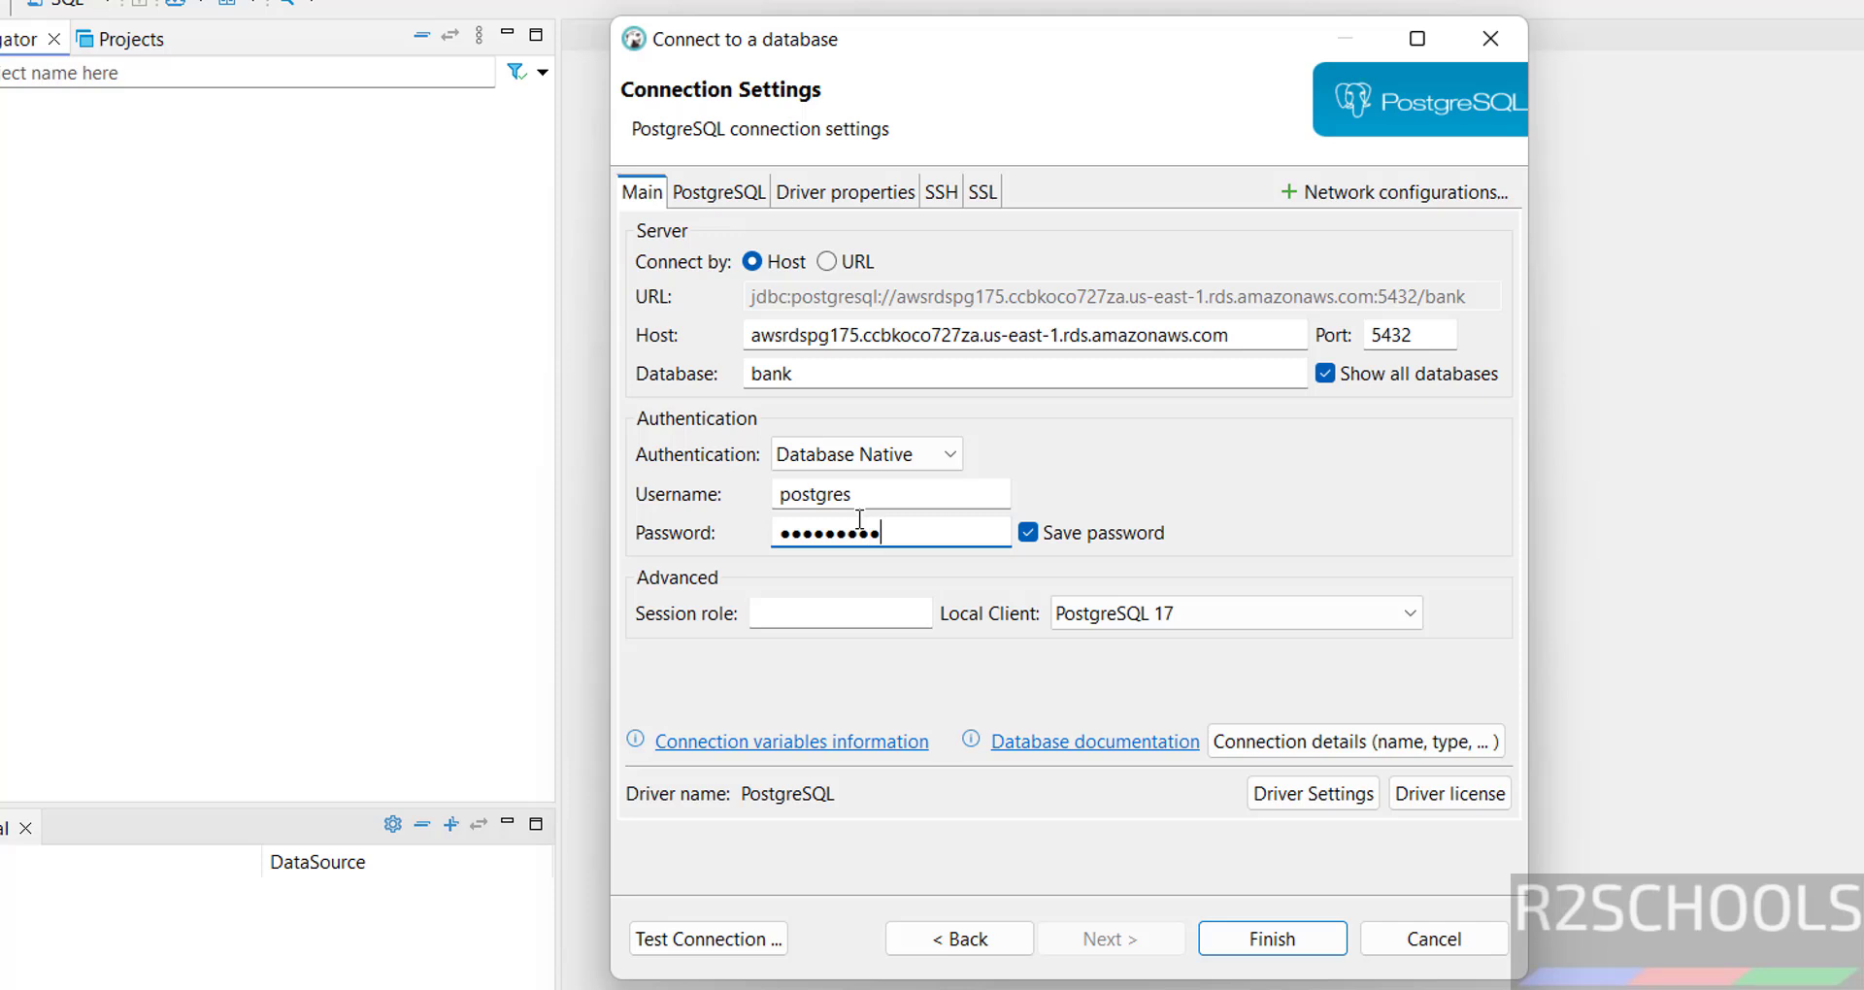
{"action": "left_click", "coordinate": [753, 938]}
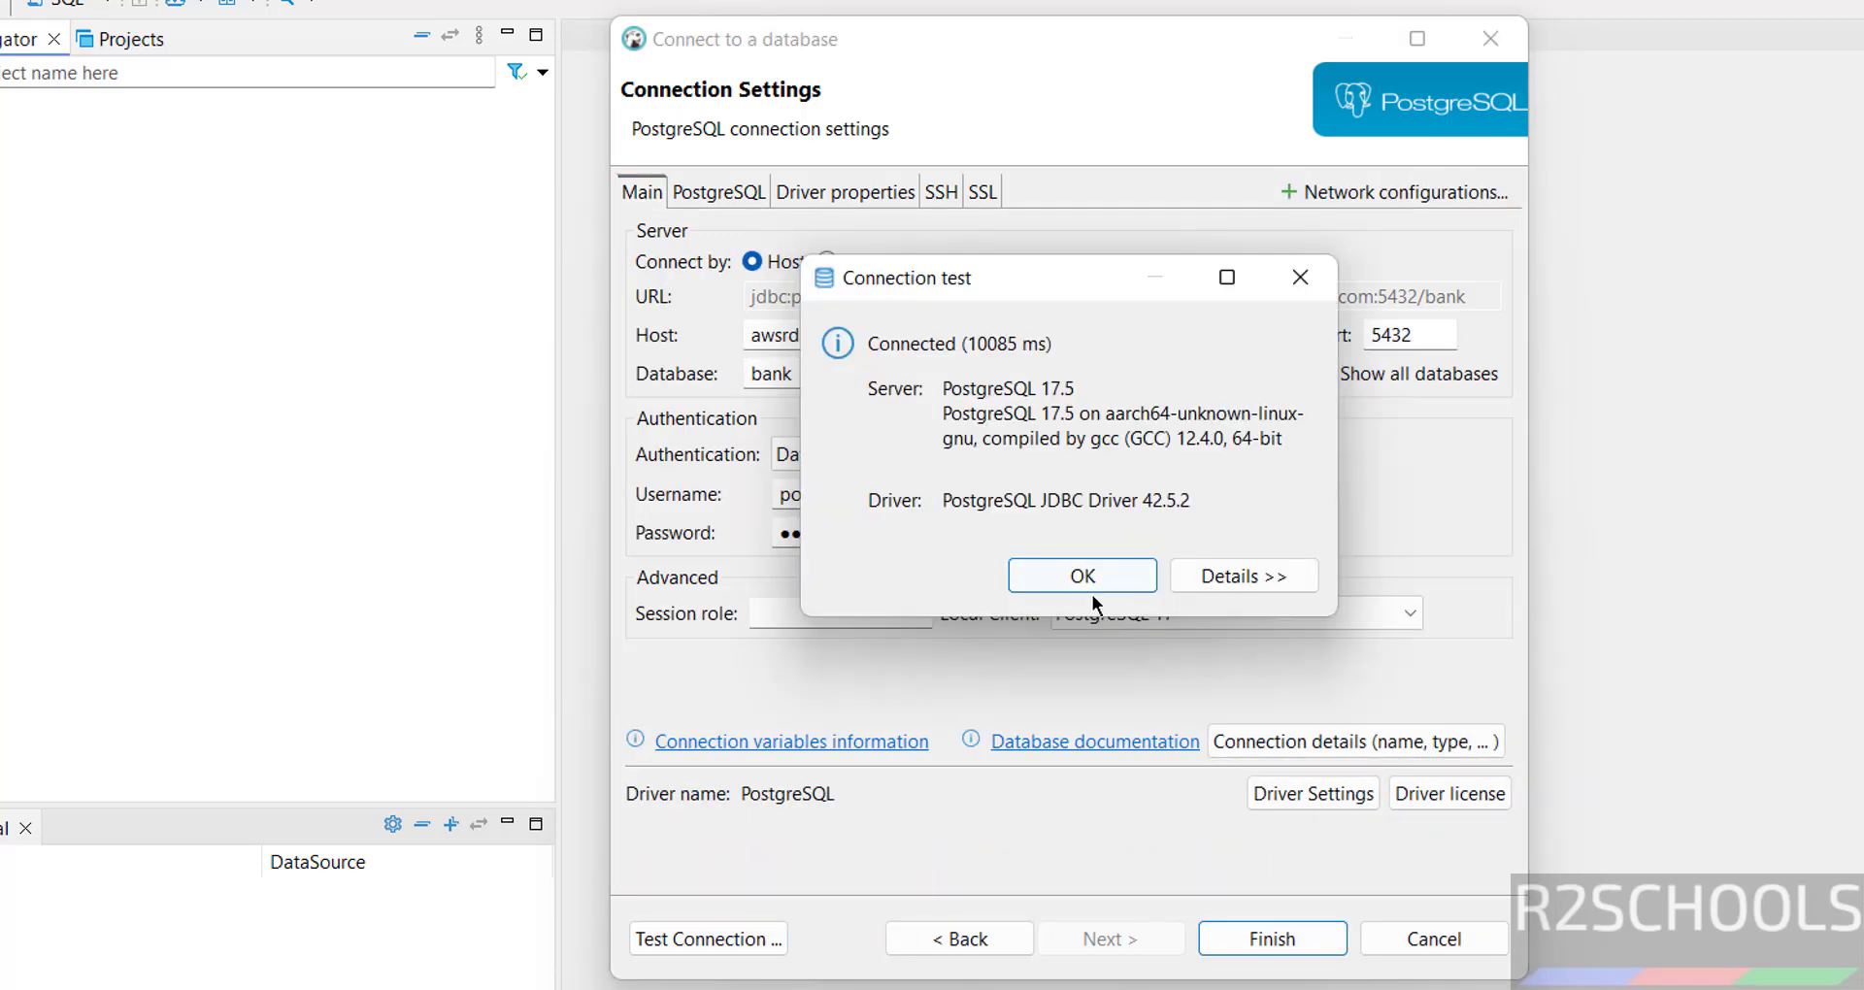
{"action": "left_click", "coordinate": [1083, 576]}
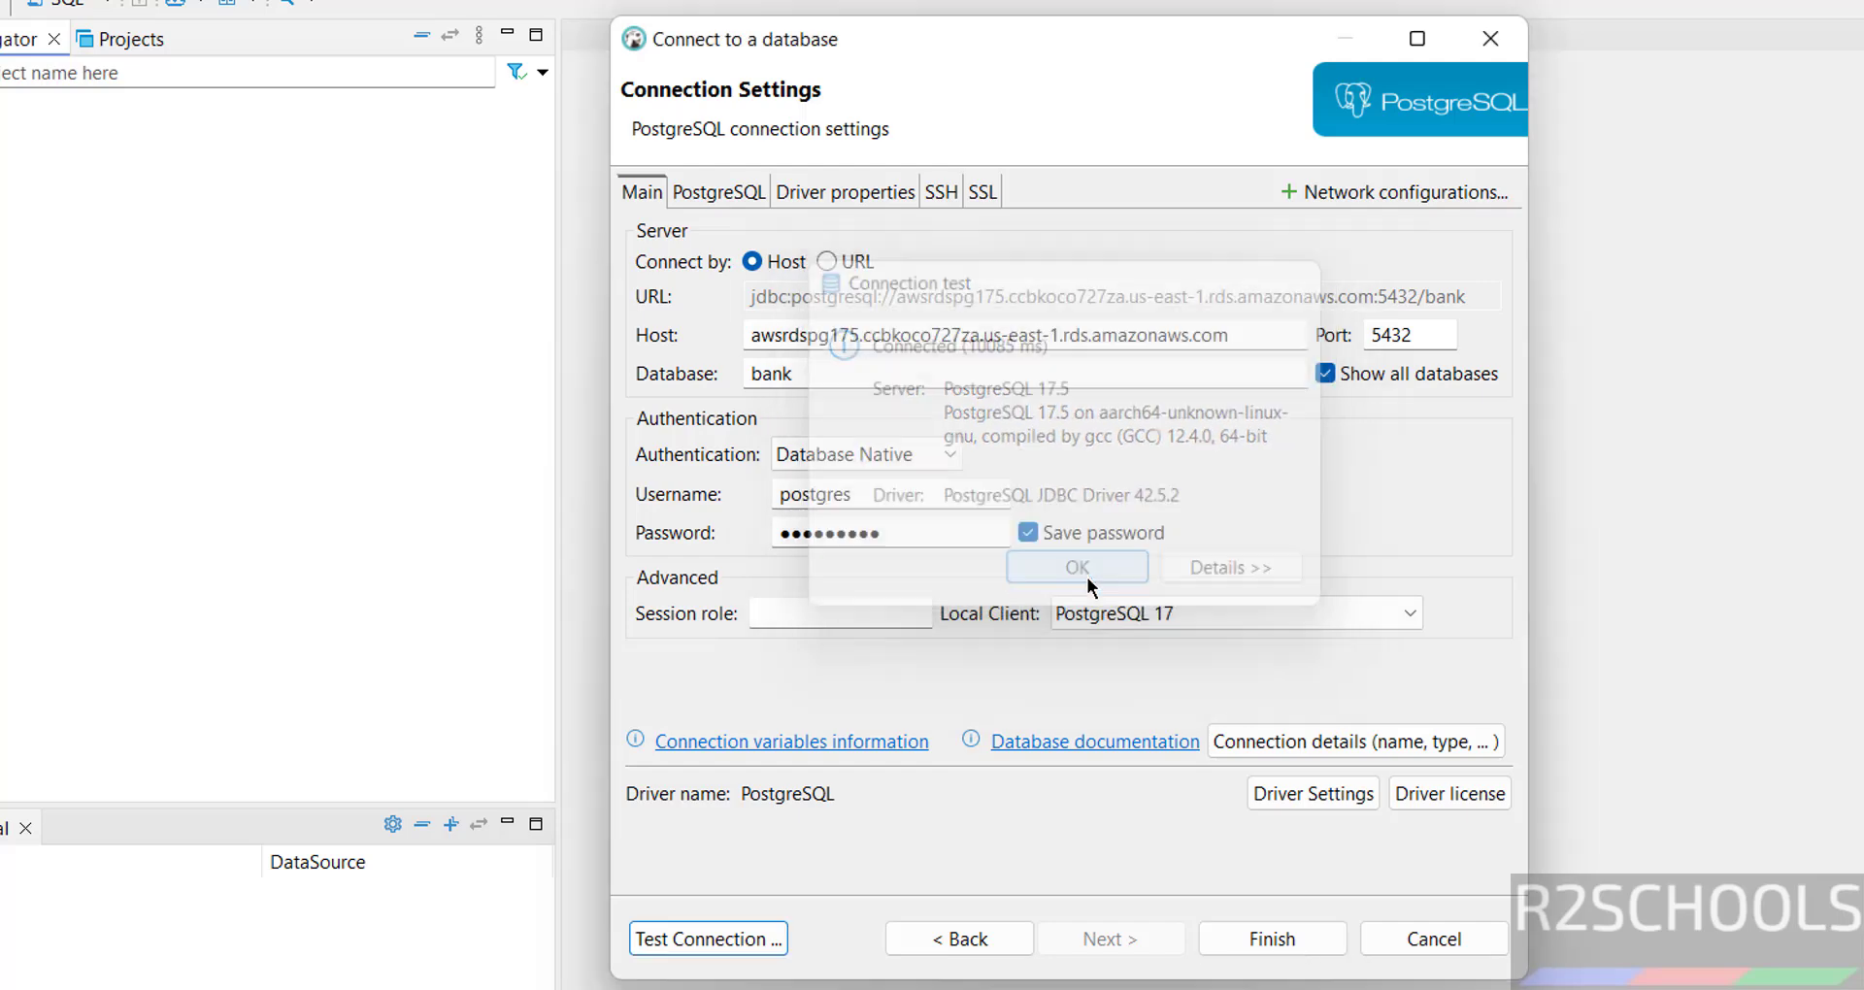
{"action": "left_click", "coordinate": [1254, 938]}
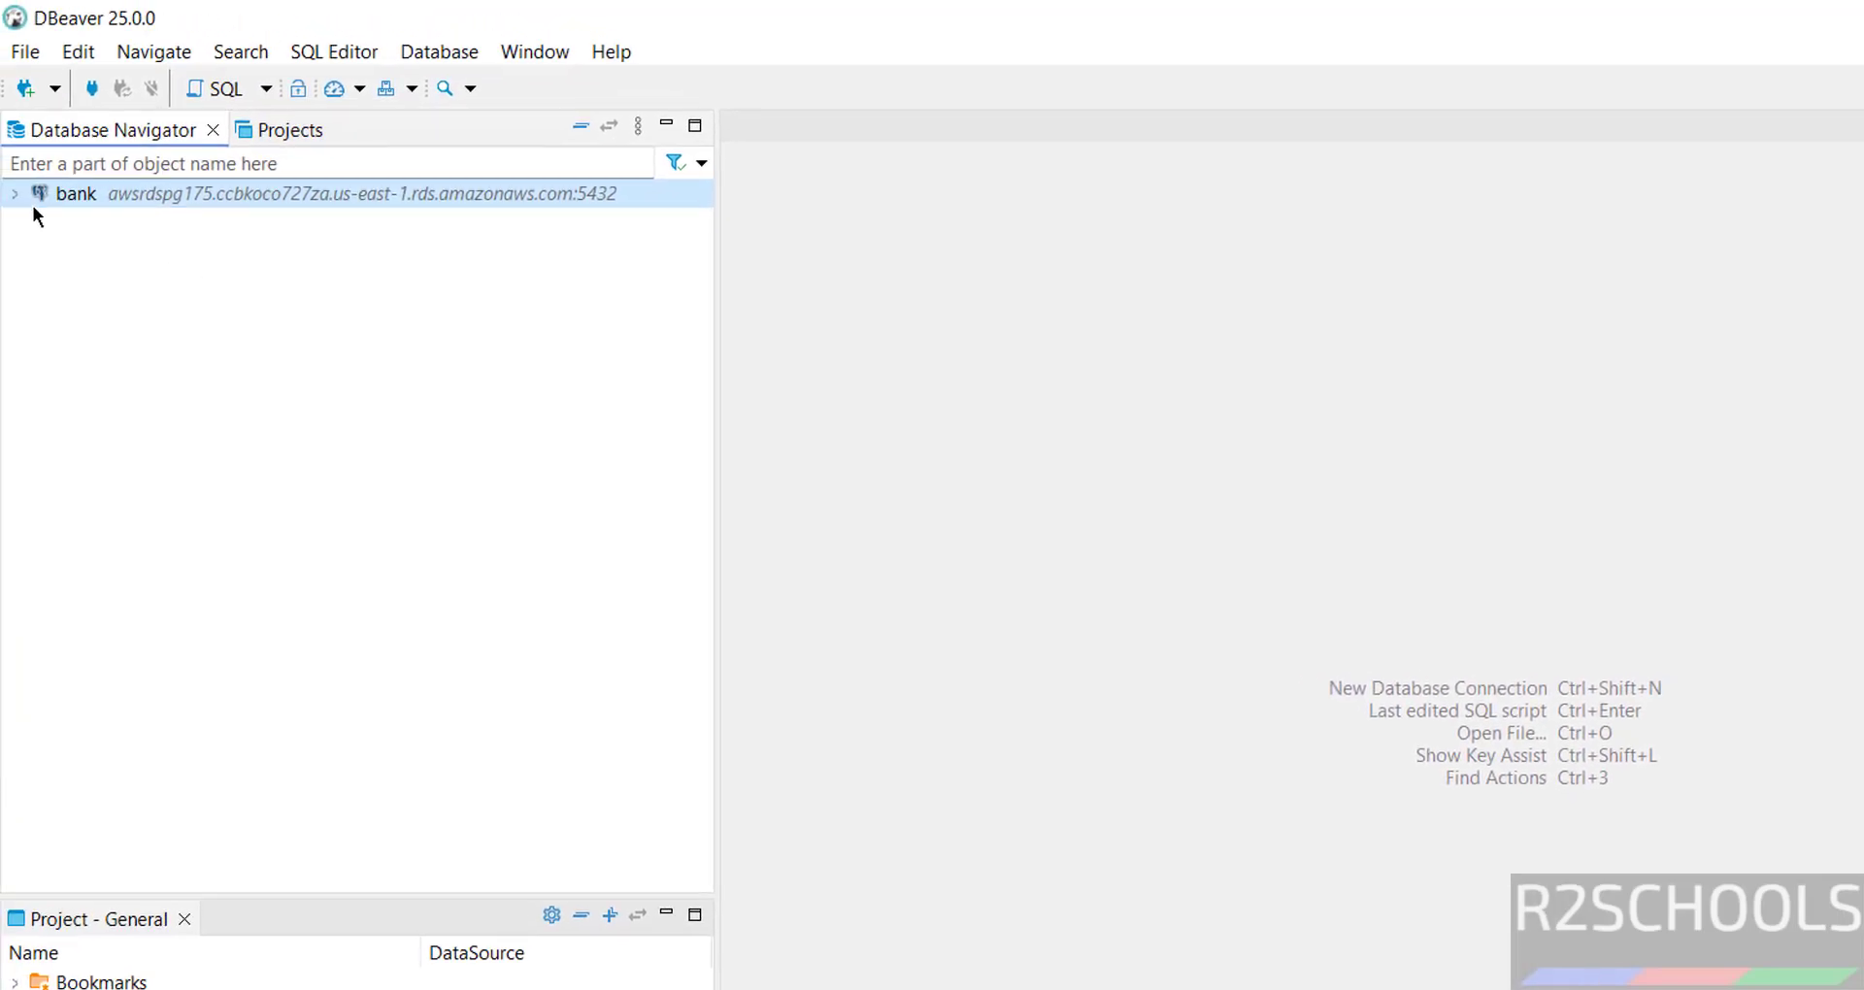
- Expand bank in DBeaver, disconnect awsdspg175 in pgAdmin, and return to the RDS page
{"action": "left_click", "coordinate": [17, 199]}
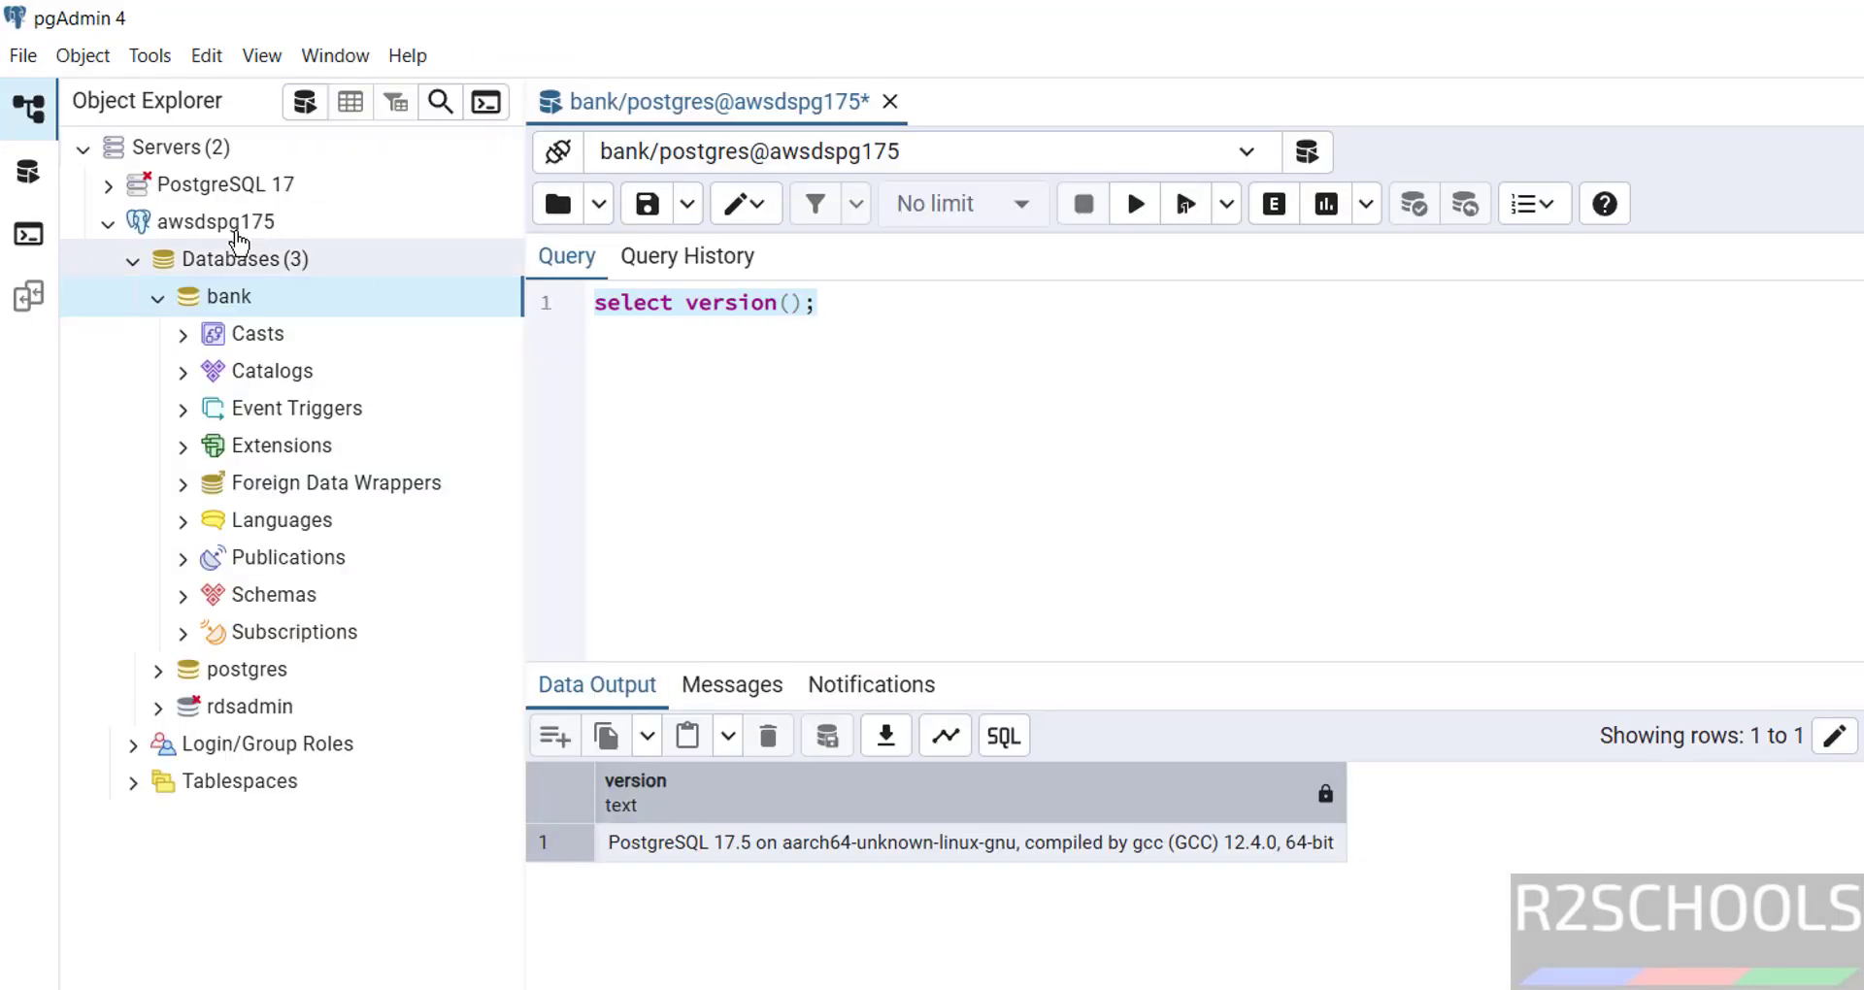
{"action": "right_click", "coordinate": [190, 227]}
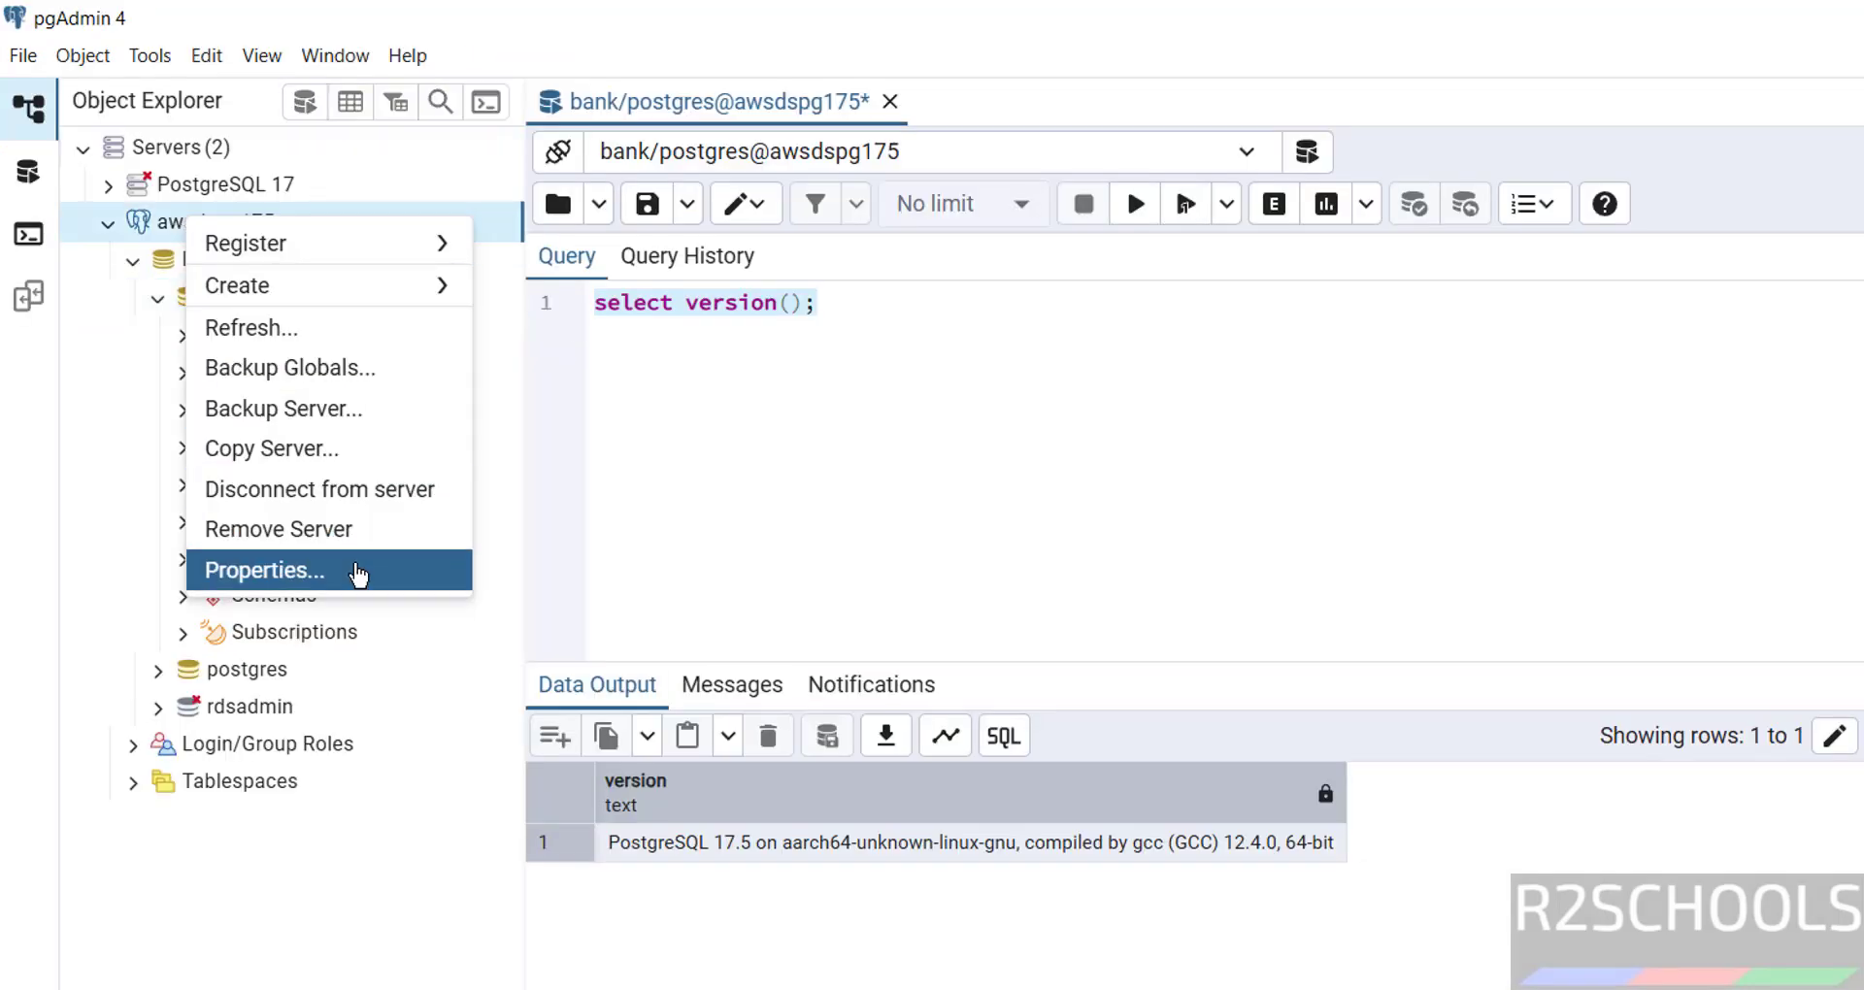
{"action": "left_click", "coordinate": [370, 507]}
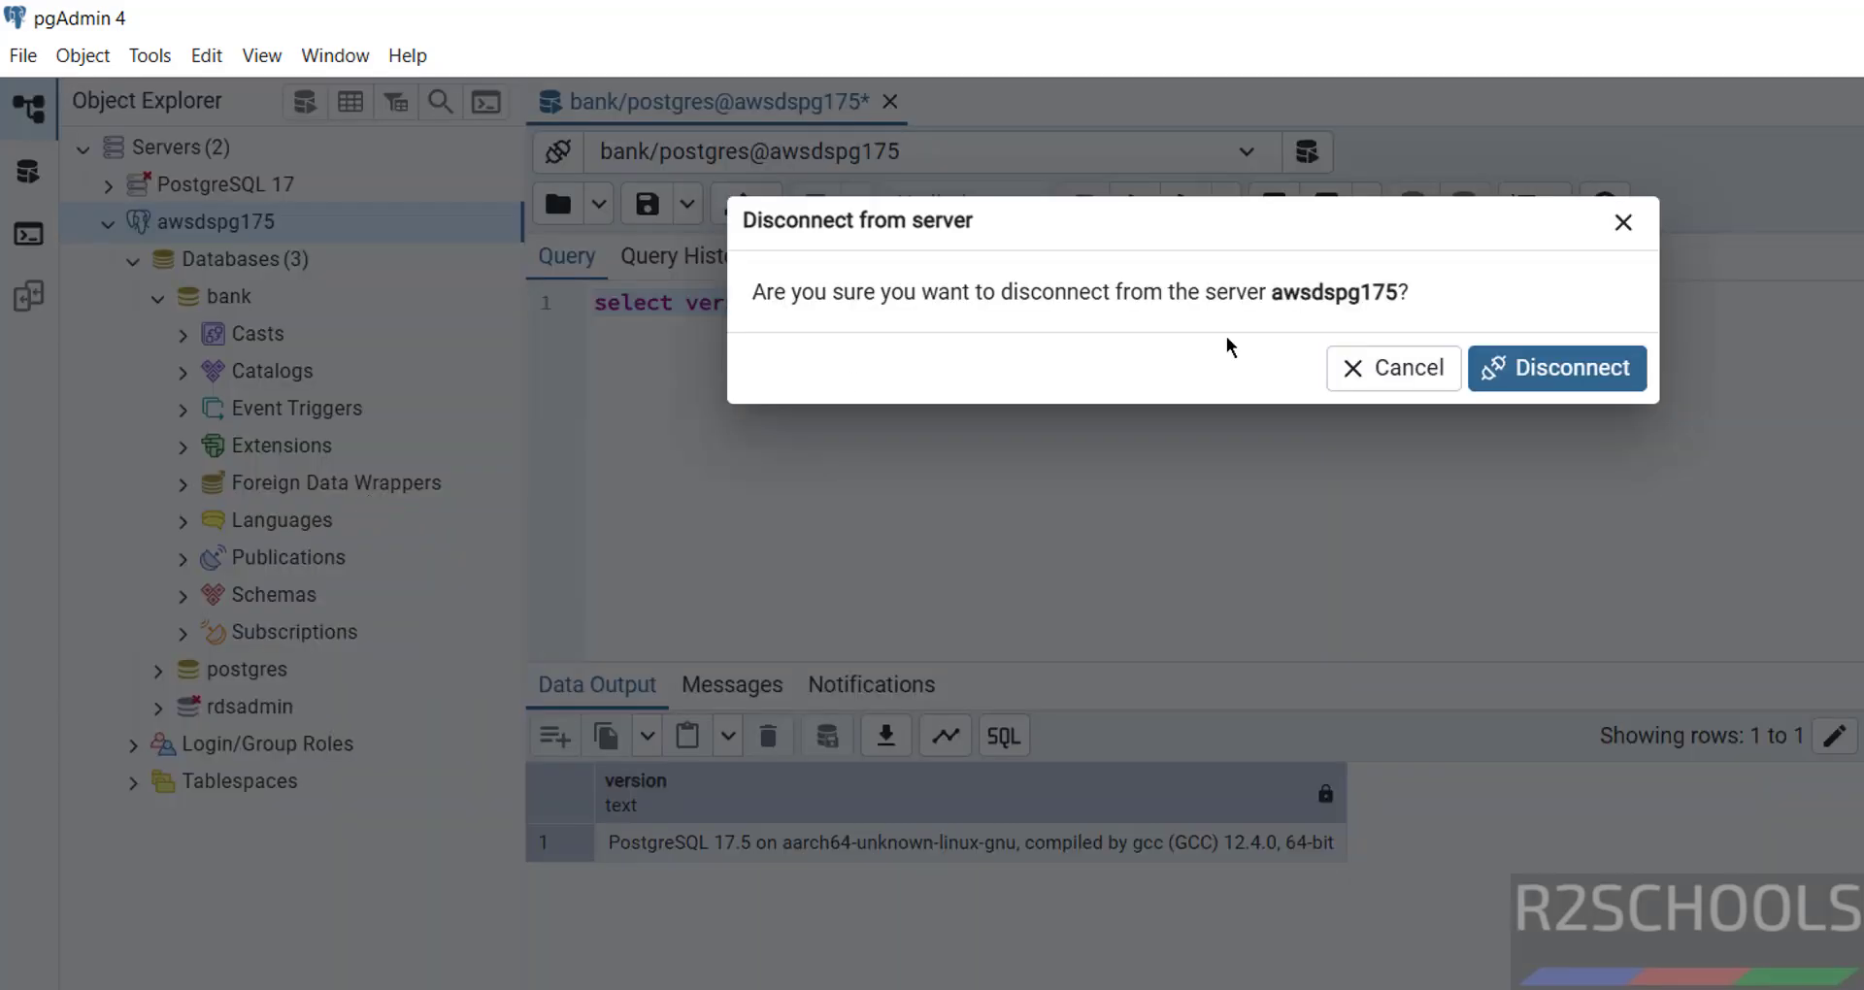
{"action": "left_click", "coordinate": [1497, 374]}
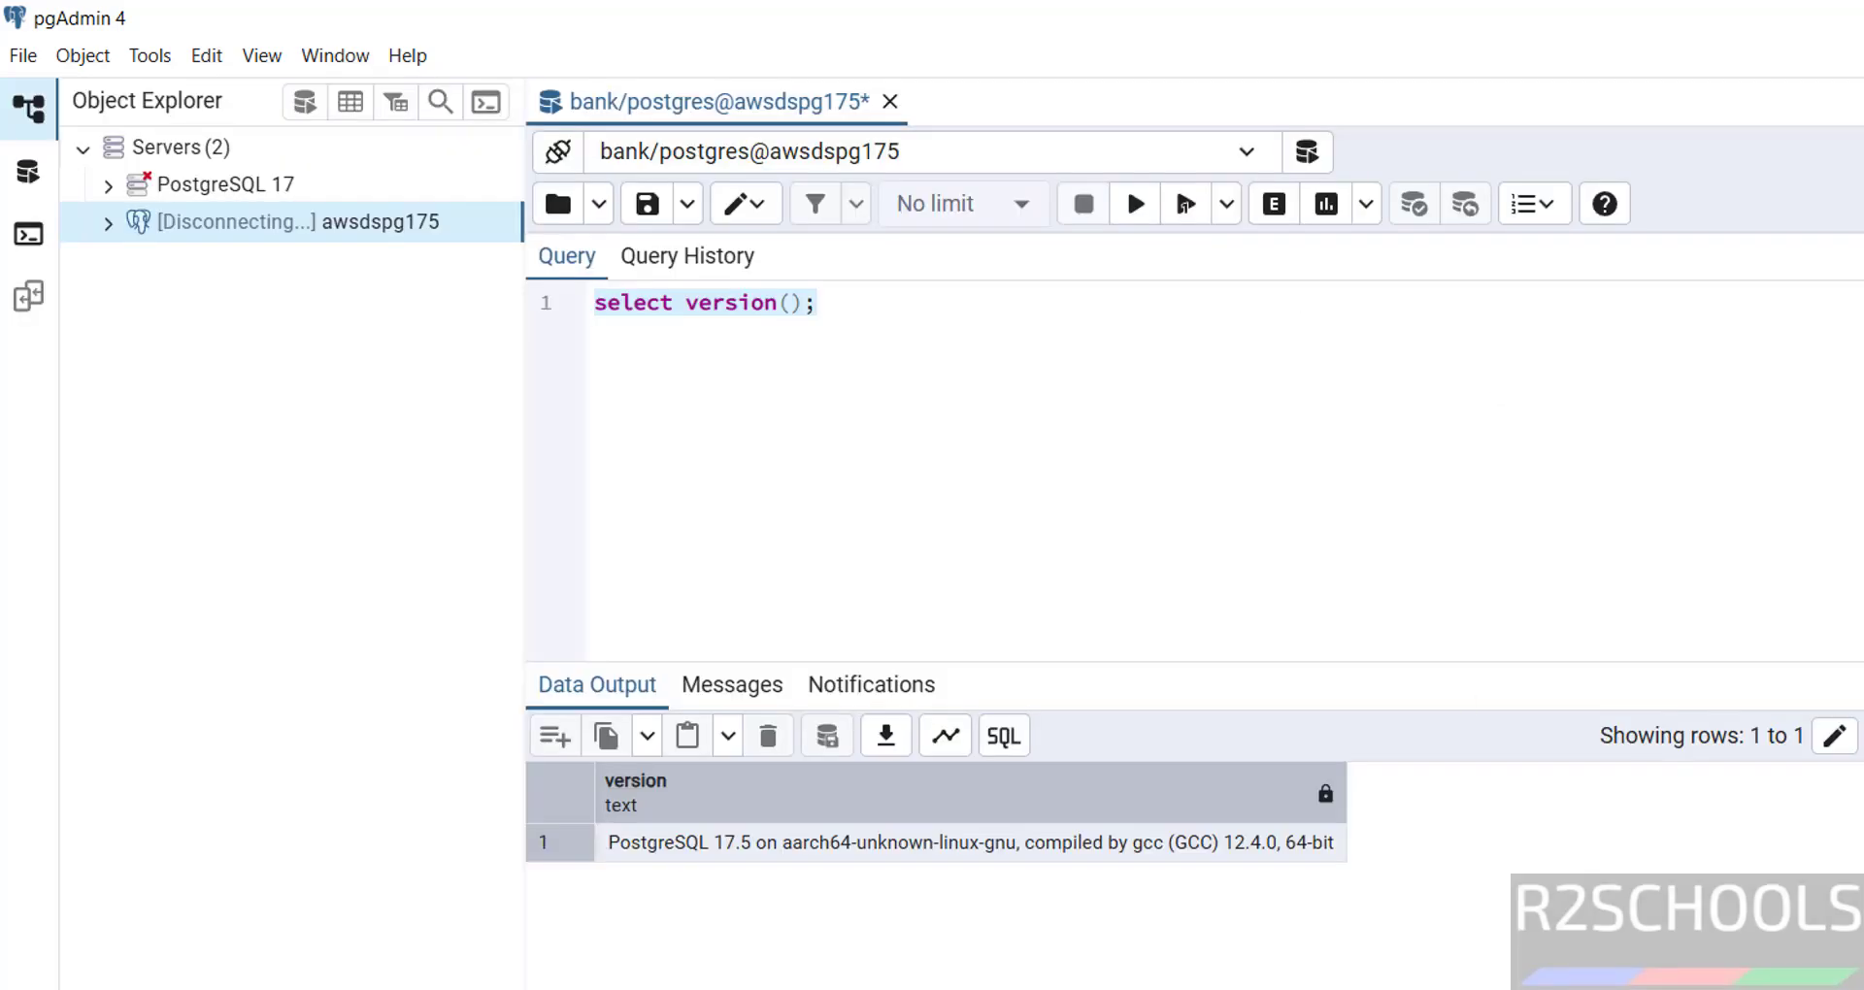
{"action": "mouse_move", "coordinate": [982, 988]}
{"action": "left_click", "coordinate": [1277, 961]}
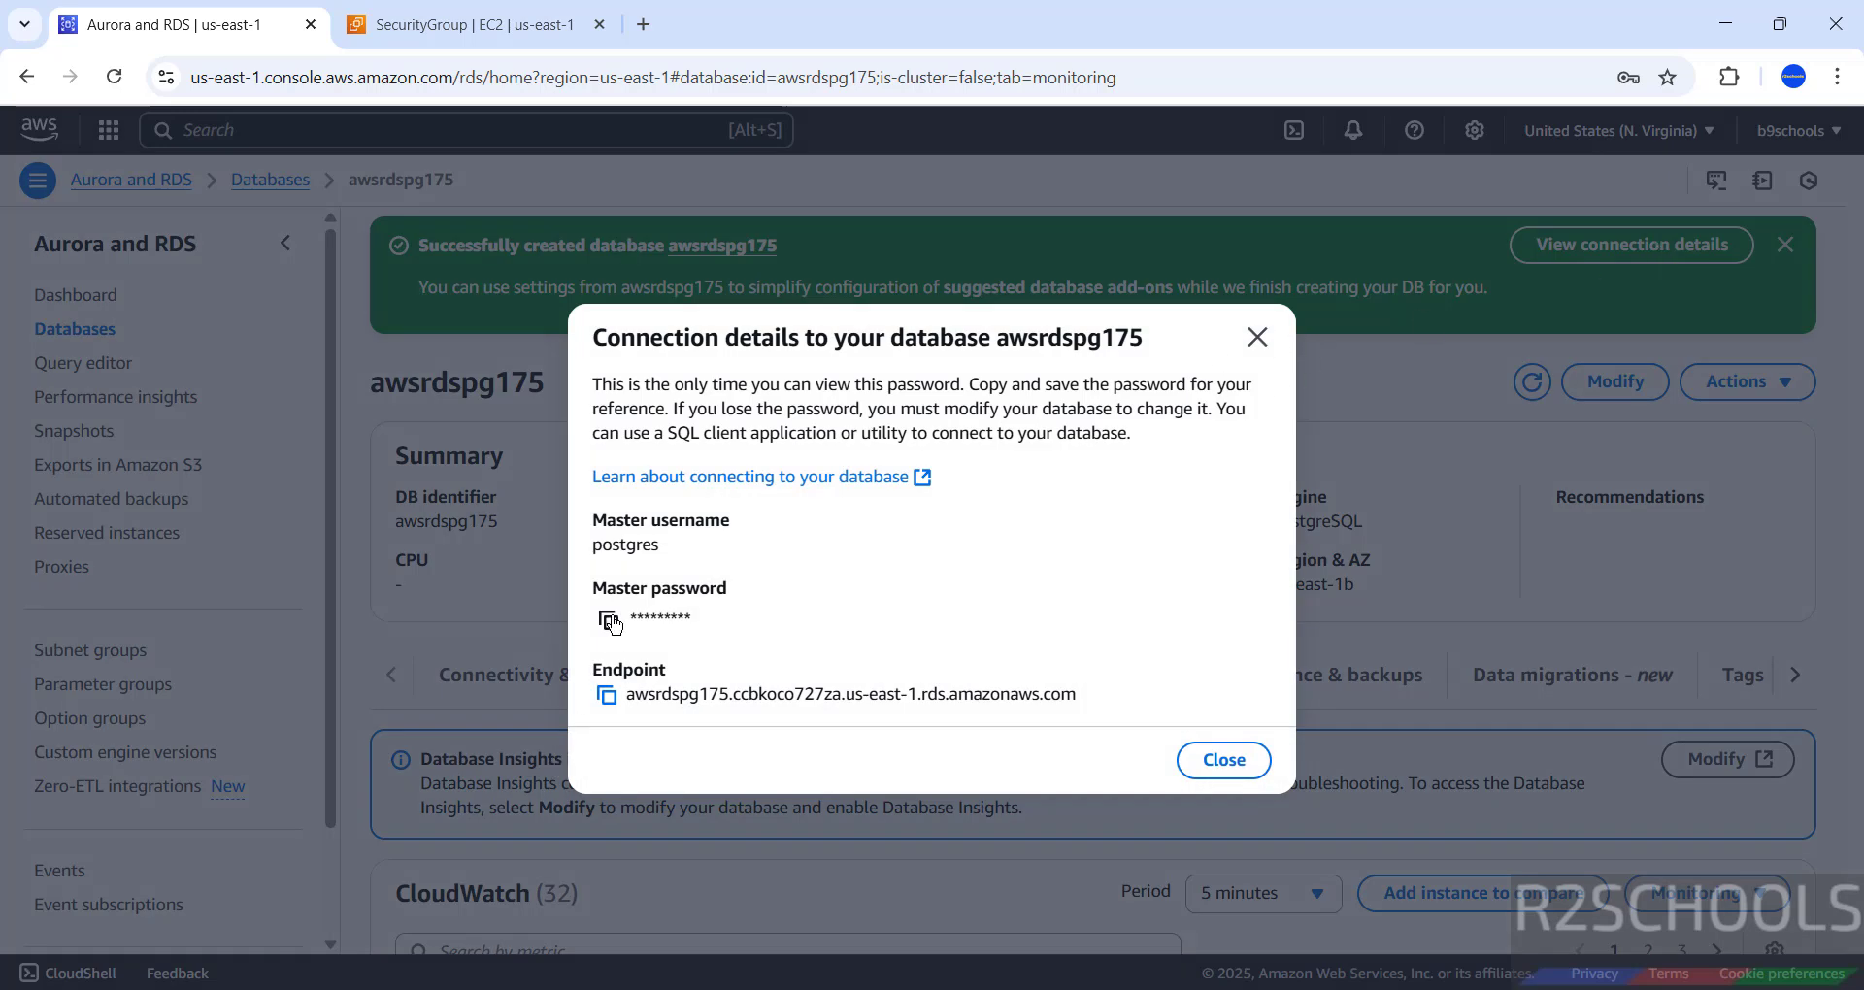
- Copy the master password, close Connection details, quit psql with \q, and open the Actions menu
{"action": "left_click", "coordinate": [610, 620]}
{"action": "left_click", "coordinate": [1257, 337]}
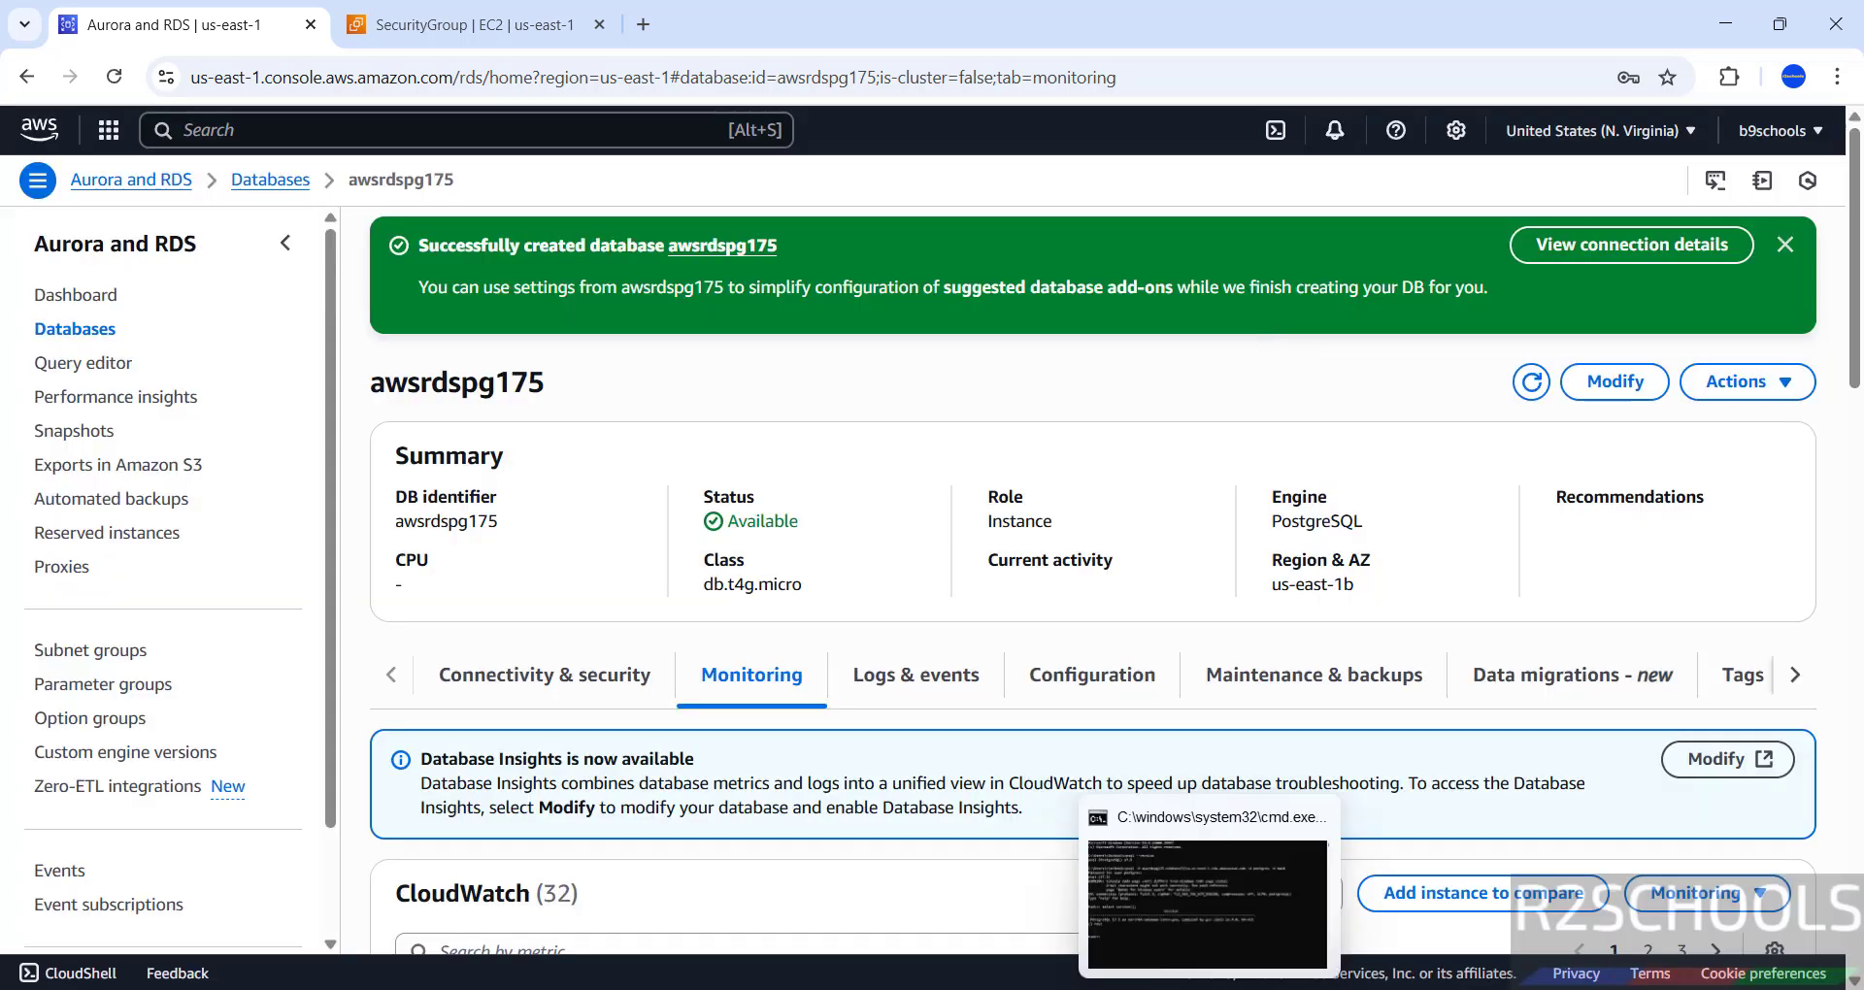
{"action": "left_click", "coordinate": [1225, 988]}
{"action": "type", "text": "\\q"}
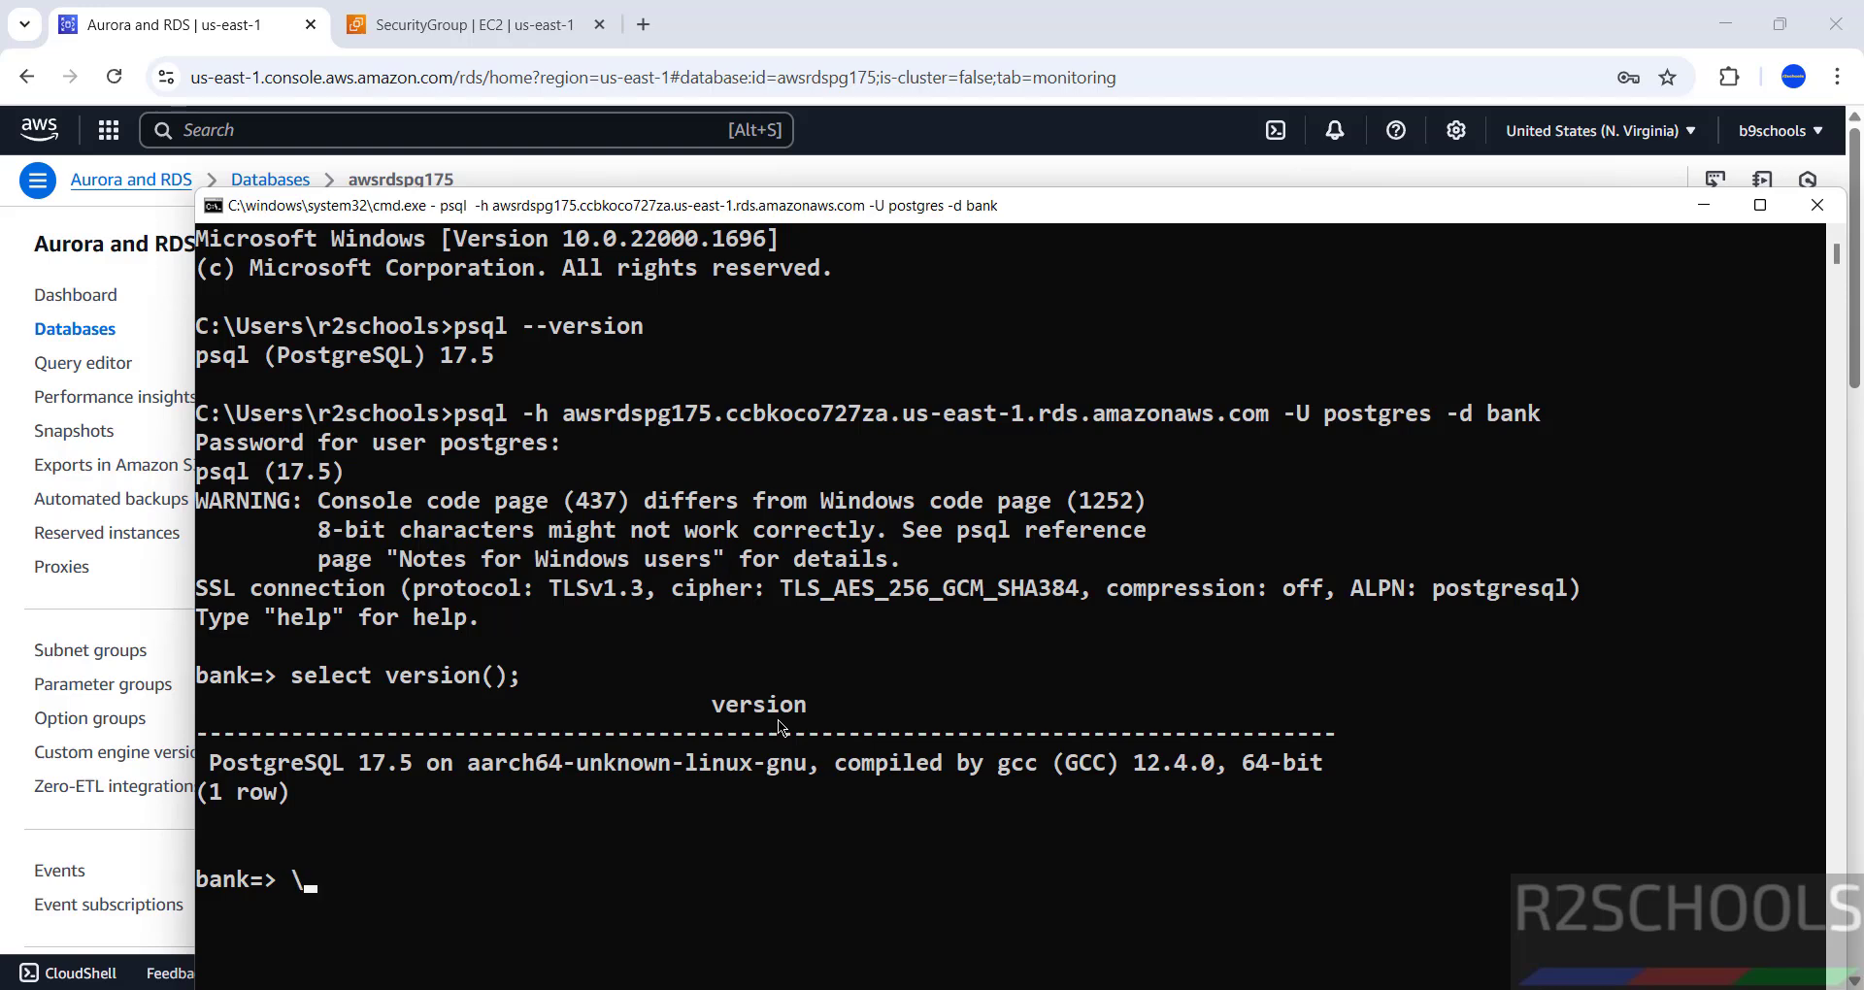
{"action": "key", "text": "Return"}
{"action": "left_click", "coordinate": [1213, 24]}
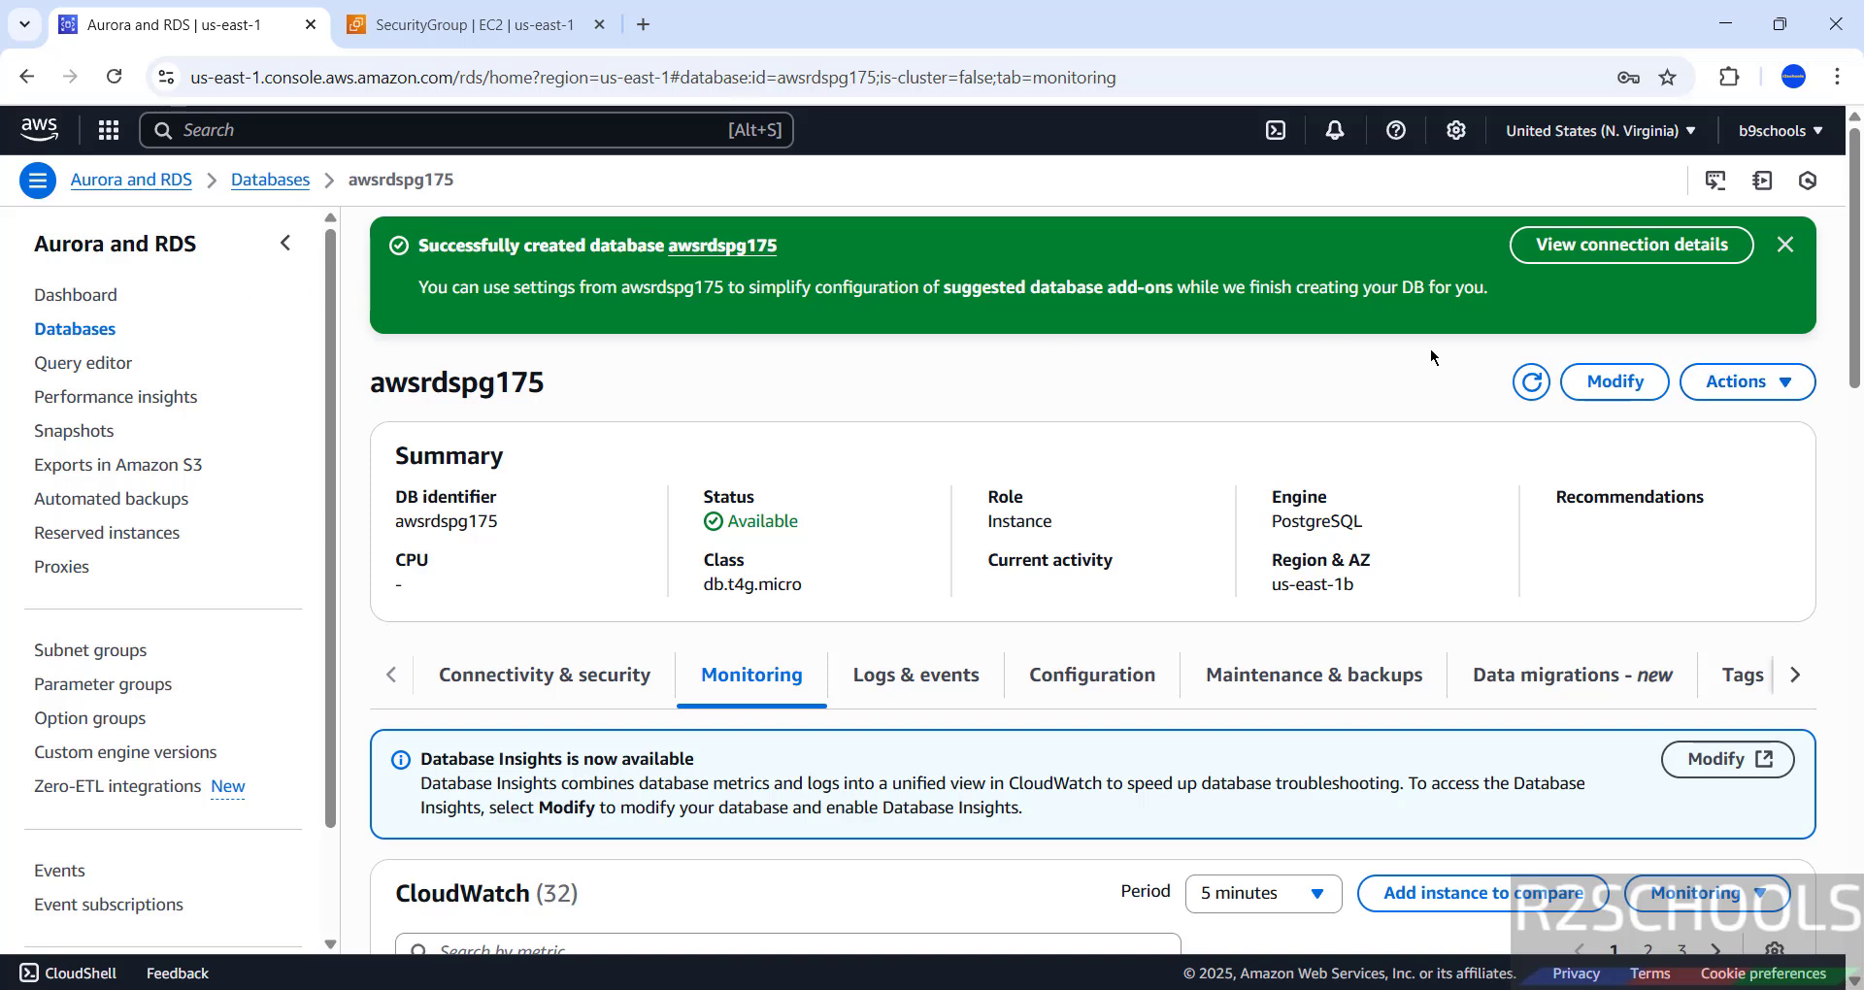
{"action": "left_click", "coordinate": [1716, 388]}
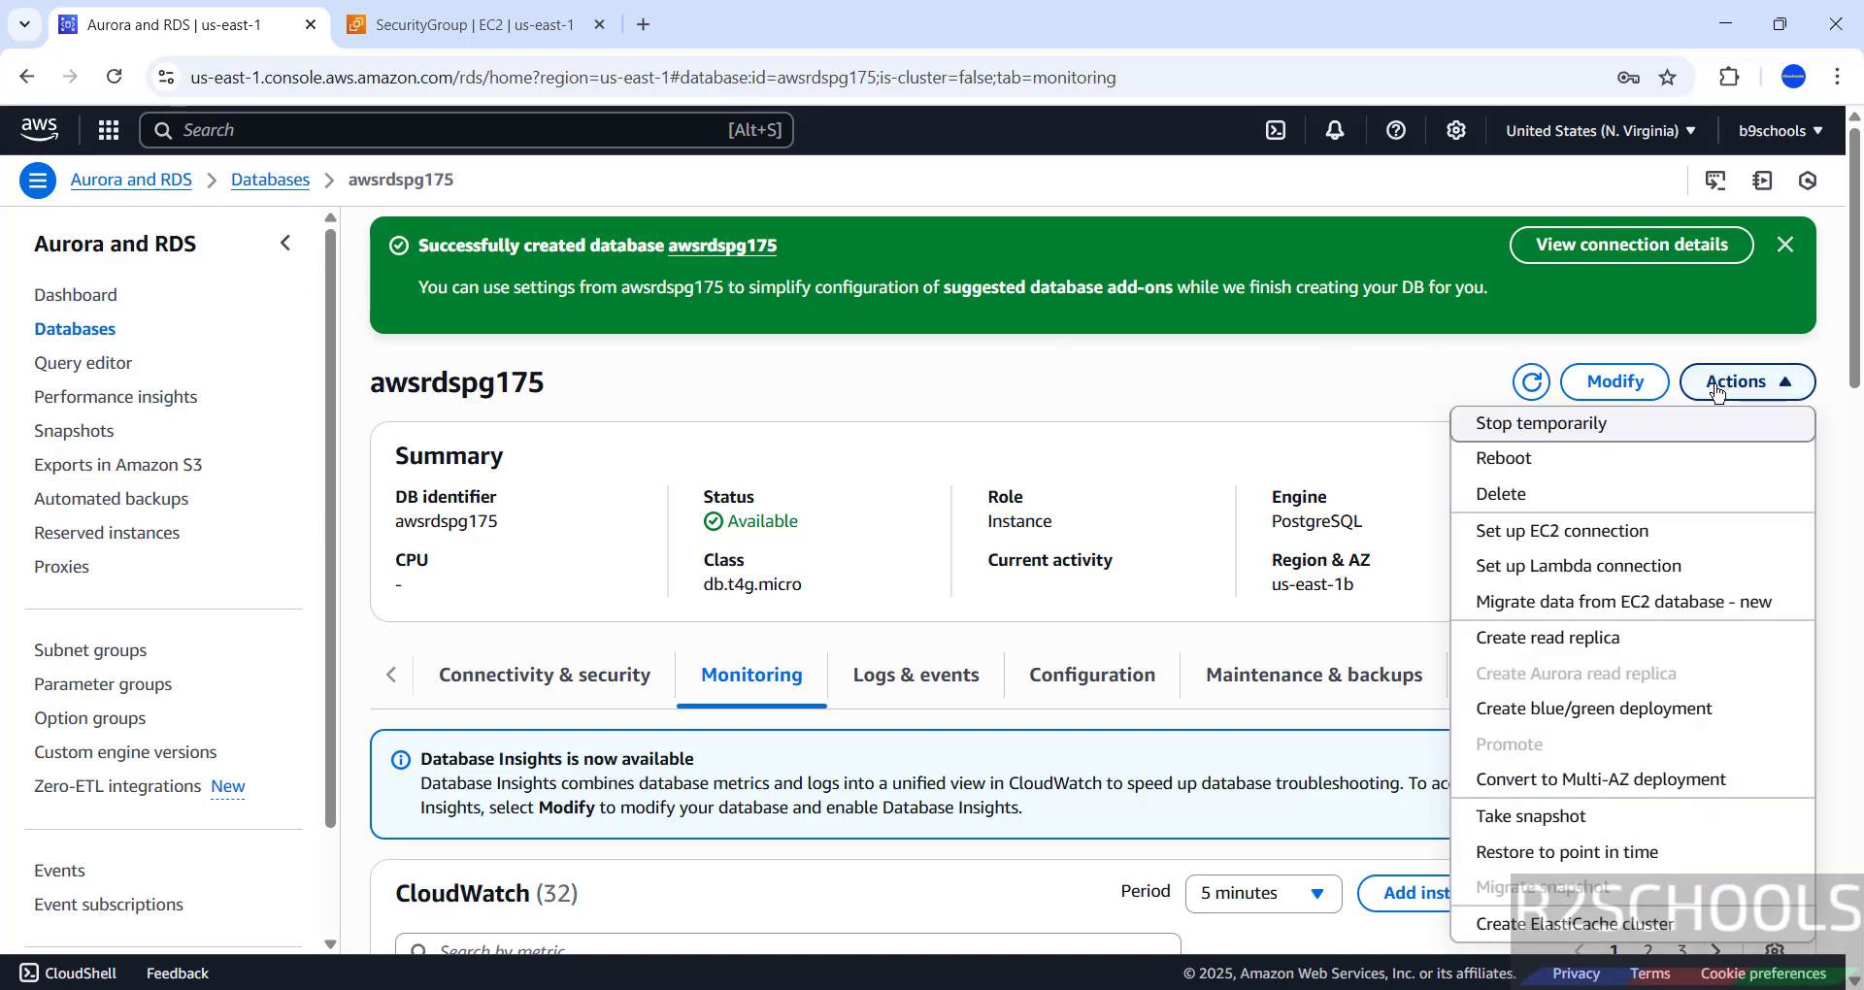